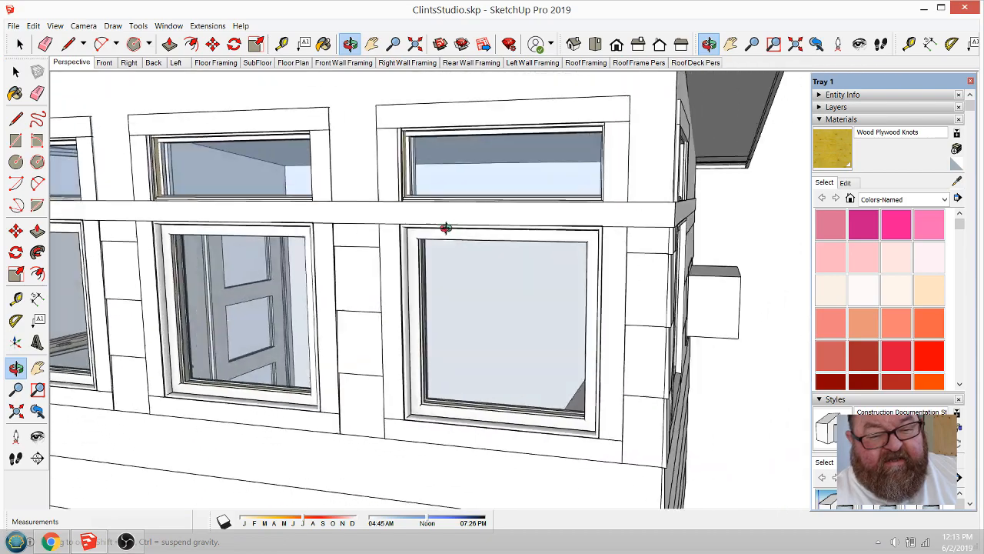
Step: Paint the building's lap siding with the named color 0135_DarkGray
{"action": "middle_click_drag", "start_coordinate": [446, 228], "coordinate": [550, 245]}
{"action": "scroll", "coordinate": [551, 246], "scroll_direction": "down", "scroll_amount": 5}
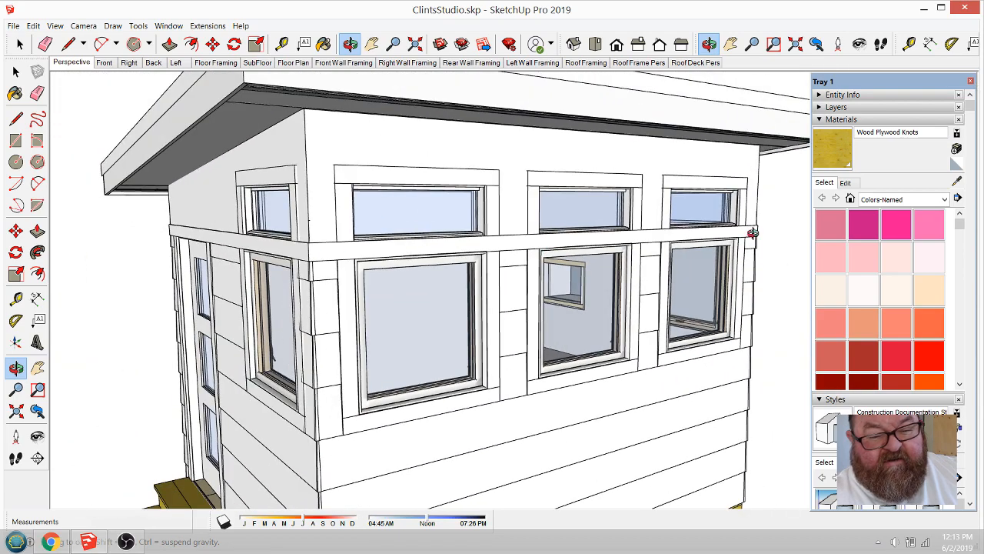
{"action": "scroll", "coordinate": [509, 254], "scroll_direction": "up", "scroll_amount": 5}
{"action": "scroll", "coordinate": [530, 260], "scroll_direction": "down", "scroll_amount": 6}
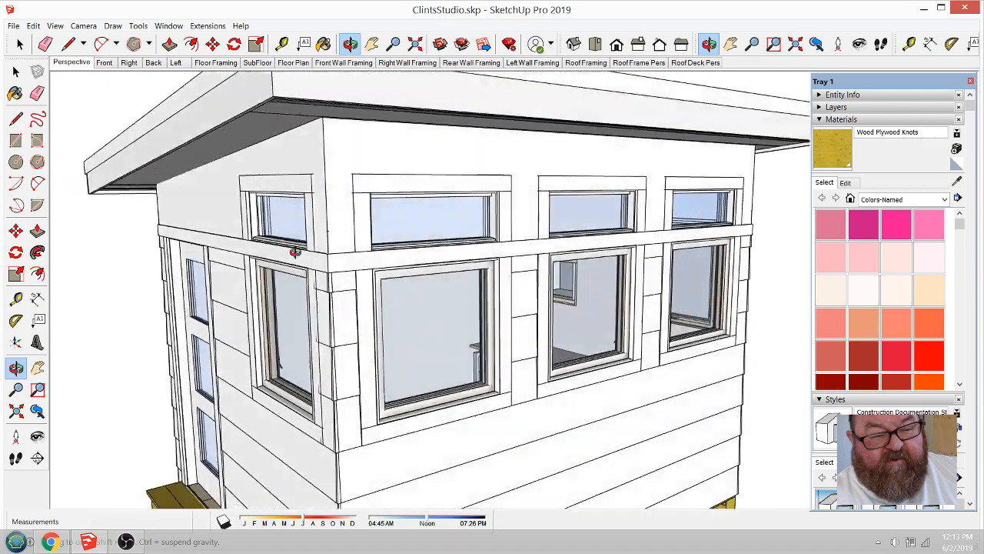
{"action": "left_click_drag", "start_coordinate": [502, 251], "coordinate": [541, 261]}
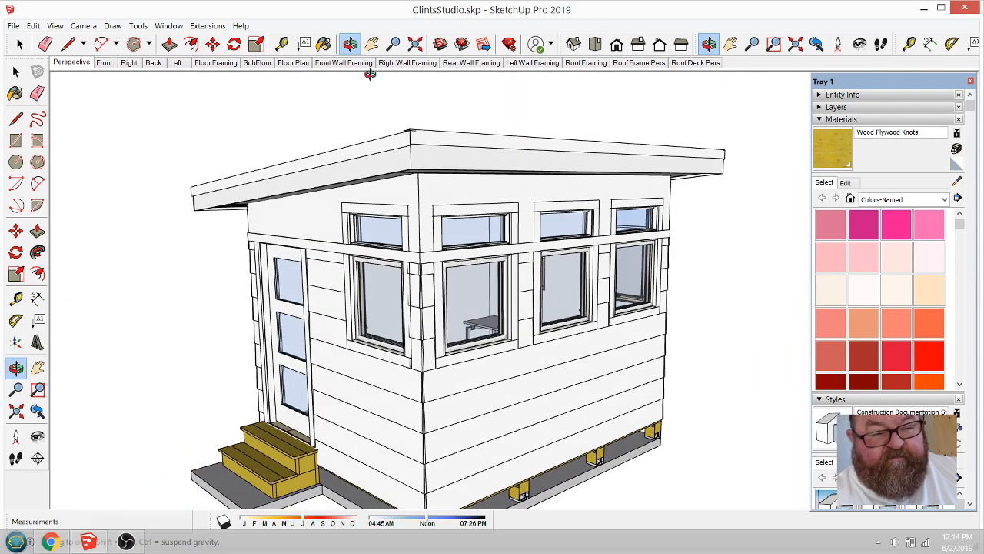
{"action": "left_click", "coordinate": [20, 44]}
{"action": "left_click", "coordinate": [434, 396]}
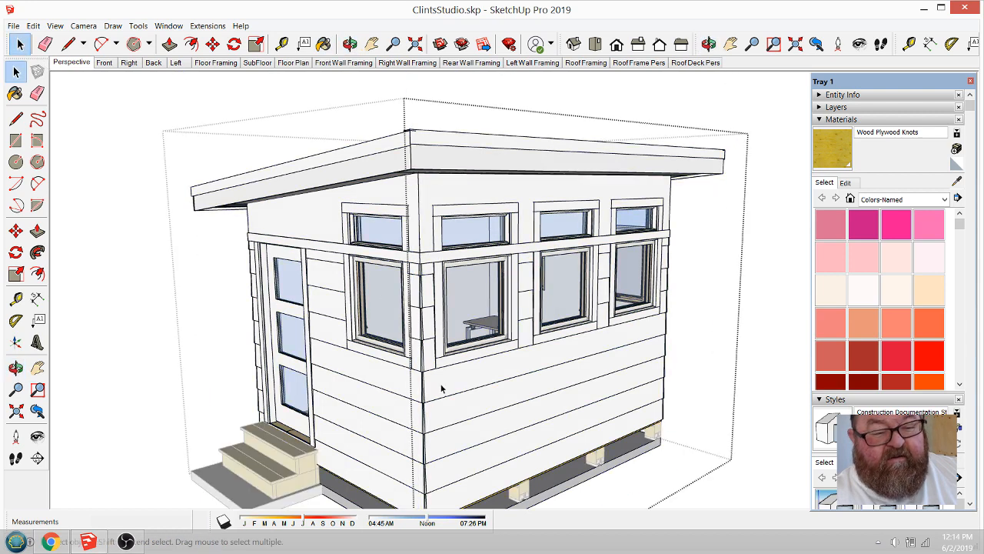
{"action": "left_click", "coordinate": [323, 43]}
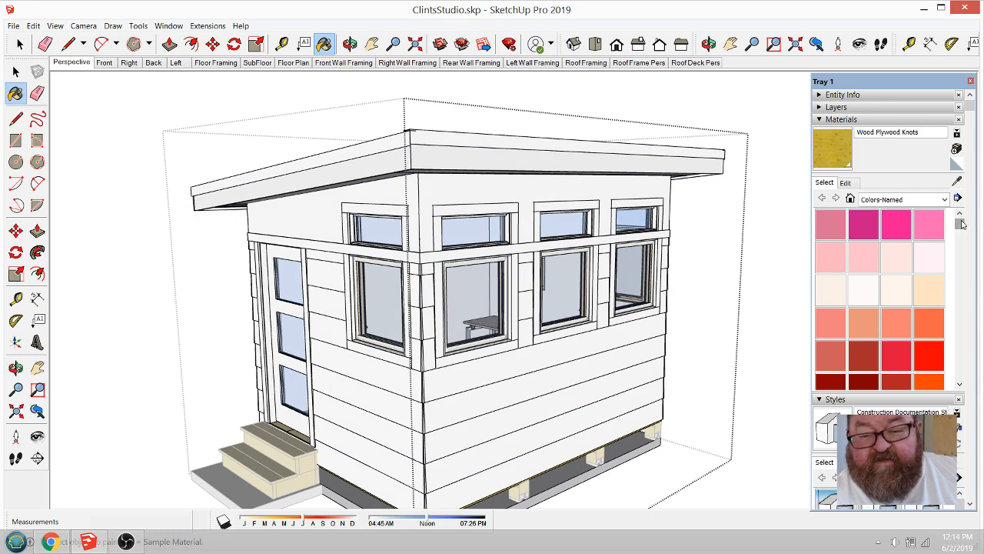
{"action": "left_click_drag", "start_coordinate": [961, 223], "coordinate": [958, 355]}
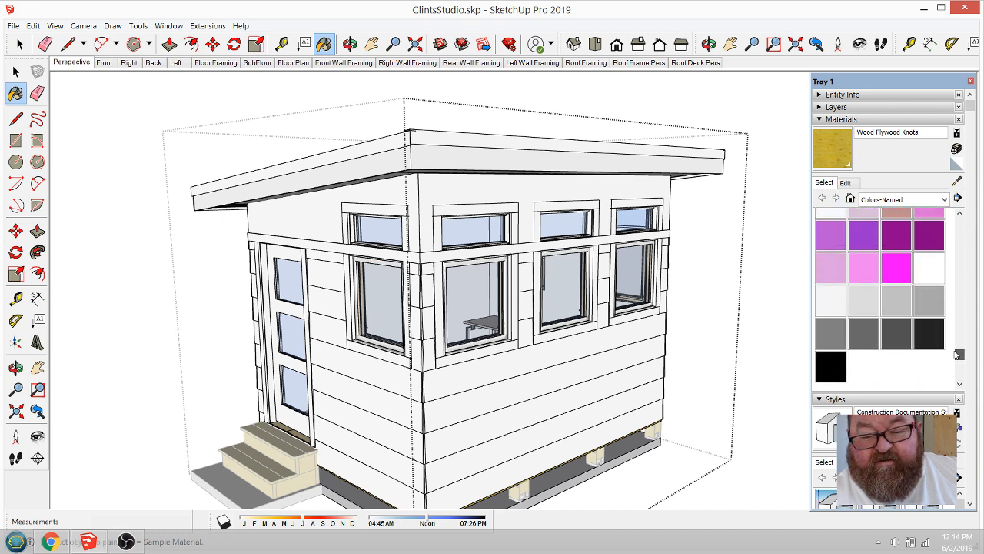
{"action": "left_click", "coordinate": [917, 331]}
{"action": "left_click", "coordinate": [533, 352]}
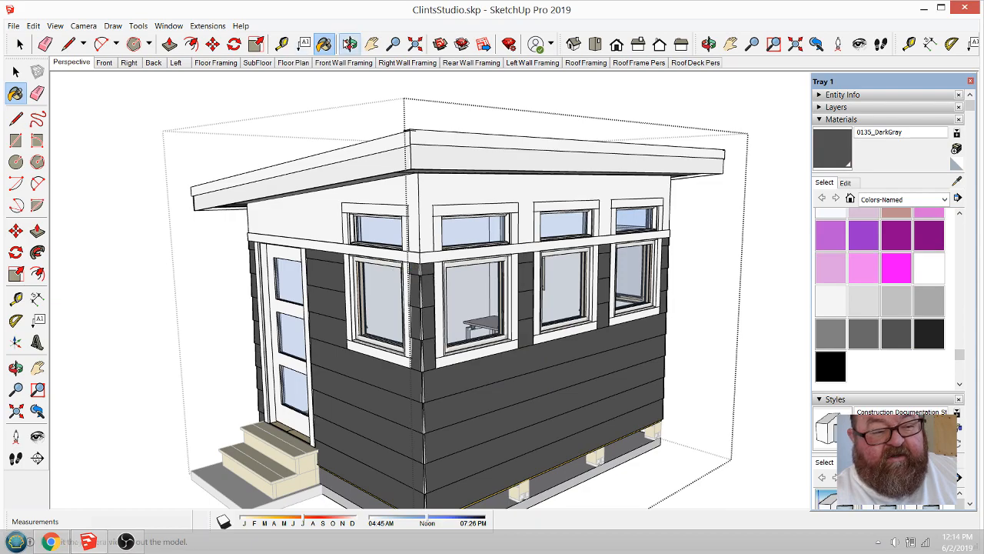
Step: Examine the window trim, the horizontal band and the upper wall against the dark siding from several angles
{"action": "key", "text": "o"}
{"action": "left_click_drag", "start_coordinate": [531, 215], "coordinate": [264, 202]}
{"action": "left_click_drag", "start_coordinate": [625, 296], "coordinate": [711, 340]}
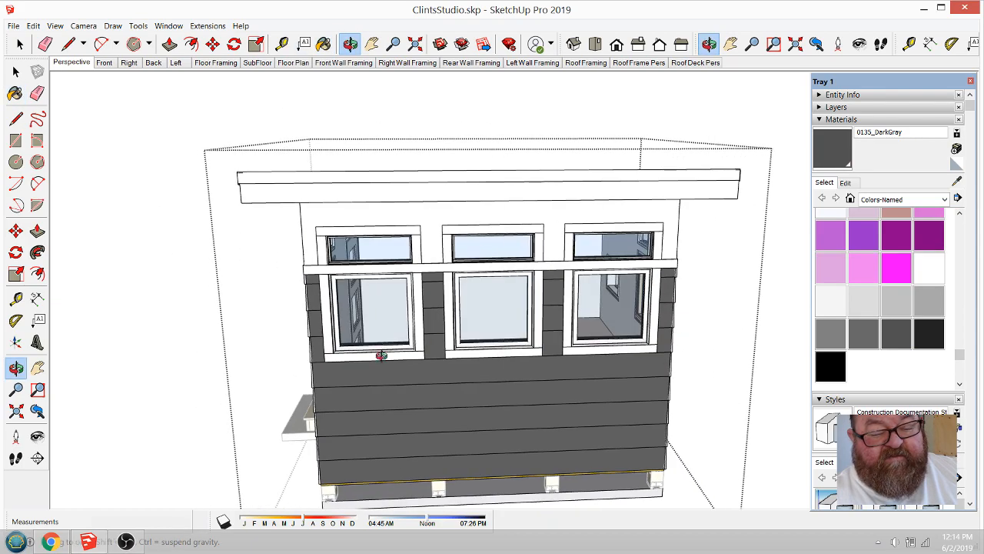
{"action": "left_click_drag", "start_coordinate": [380, 355], "coordinate": [528, 335]}
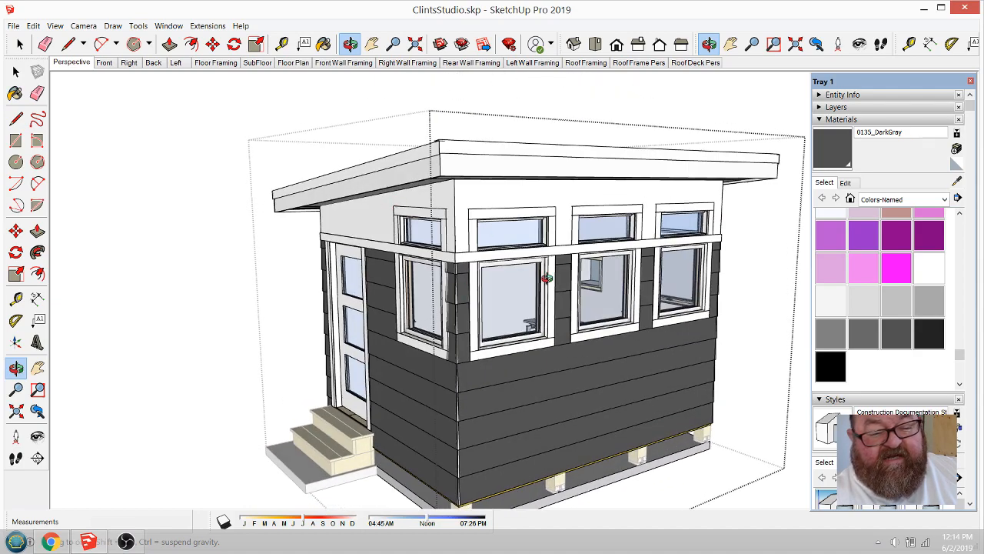
{"action": "scroll", "coordinate": [546, 277], "scroll_direction": "up", "scroll_amount": 6}
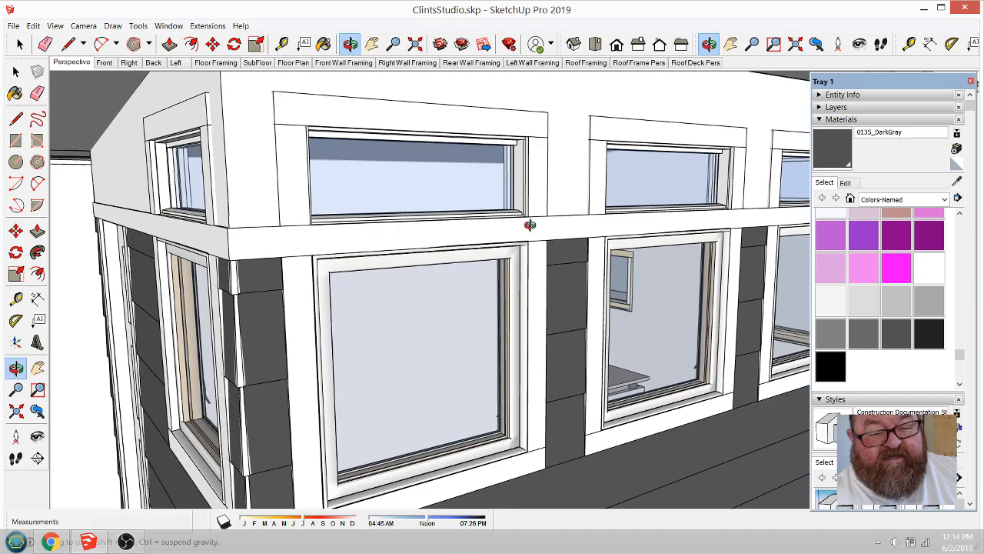
{"action": "left_click_drag", "start_coordinate": [530, 225], "coordinate": [503, 233]}
{"action": "scroll", "coordinate": [503, 233], "scroll_direction": "down", "scroll_amount": 4}
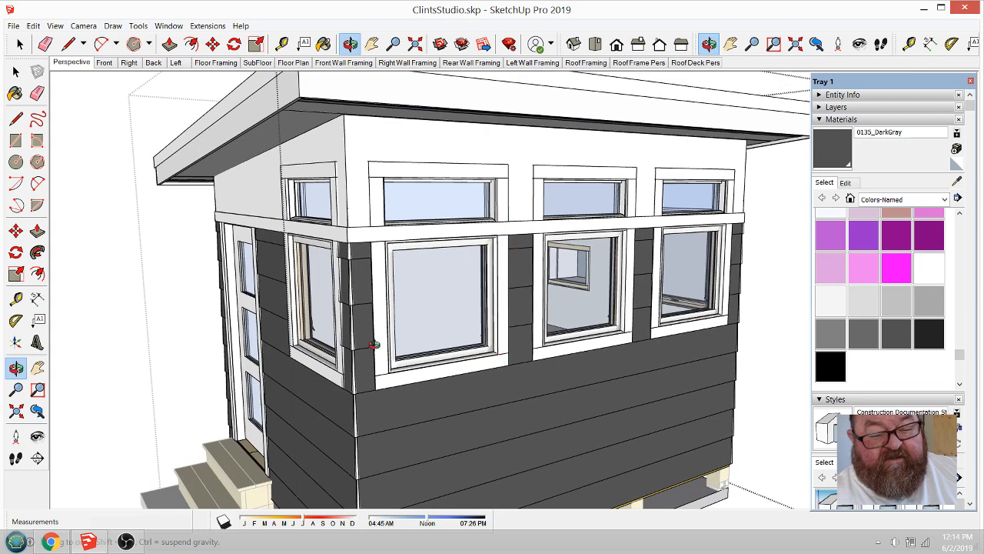
{"action": "scroll", "coordinate": [527, 373], "scroll_direction": "down", "scroll_amount": 3}
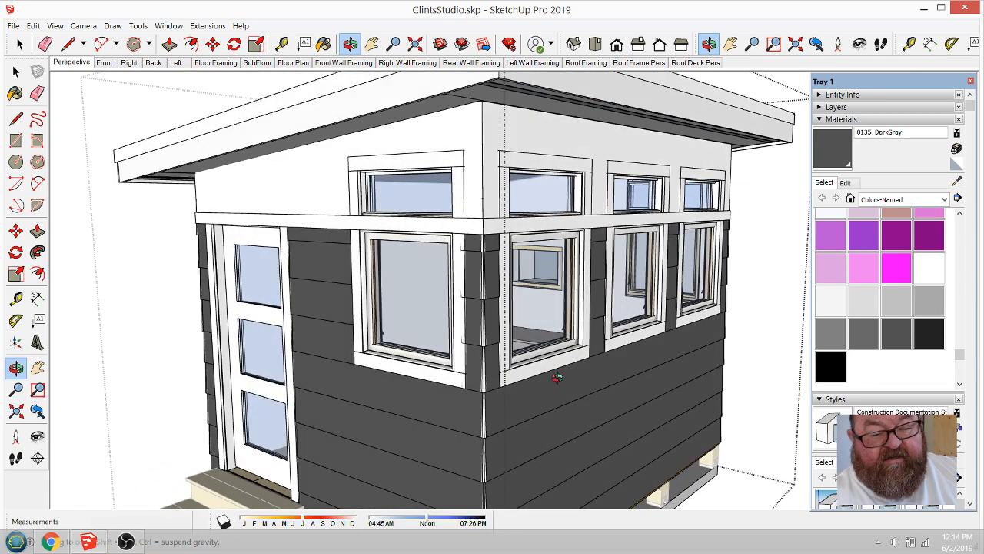
{"action": "scroll", "coordinate": [512, 391], "scroll_direction": "up", "scroll_amount": 2}
{"action": "scroll", "coordinate": [540, 205], "scroll_direction": "up", "scroll_amount": 2}
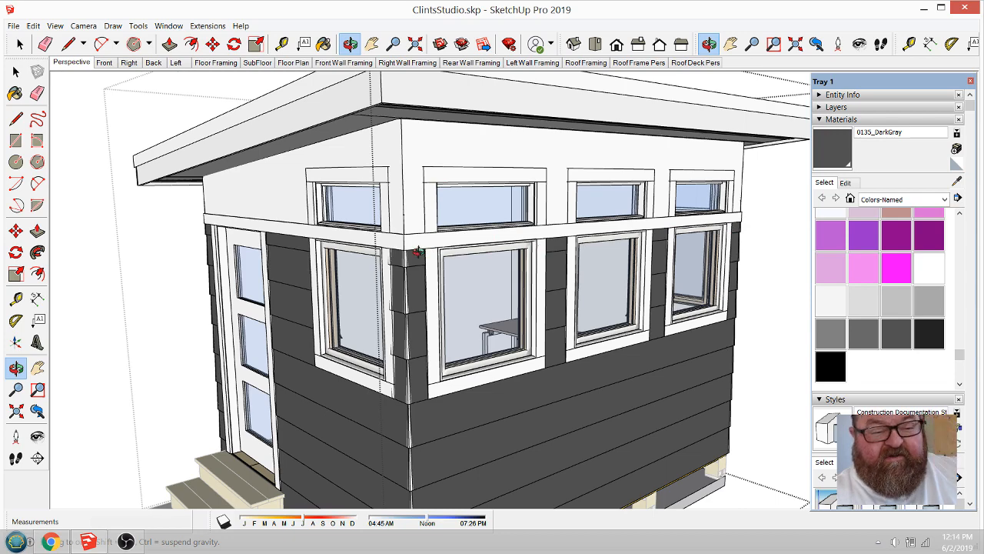
{"action": "scroll", "coordinate": [433, 245], "scroll_direction": "up", "scroll_amount": 5}
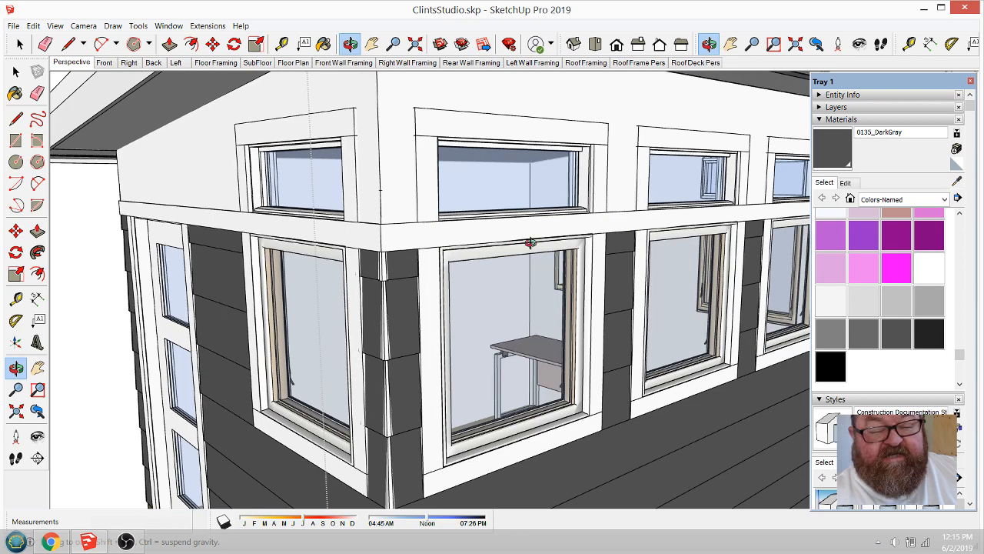
{"action": "scroll", "coordinate": [389, 247], "scroll_direction": "down", "scroll_amount": 4}
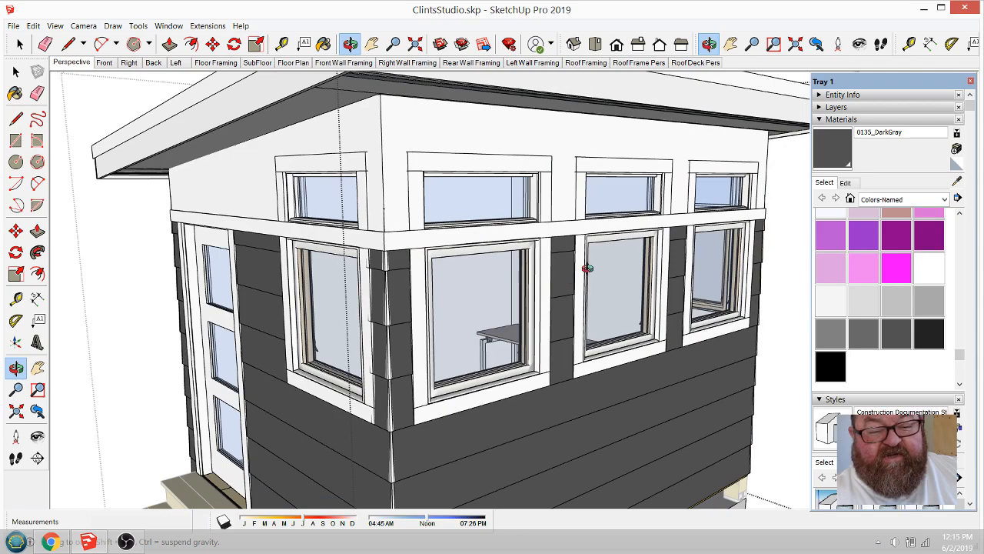
{"action": "scroll", "coordinate": [579, 220], "scroll_direction": "down", "scroll_amount": 3}
{"action": "middle_click_drag", "start_coordinate": [536, 234], "coordinate": [424, 223]}
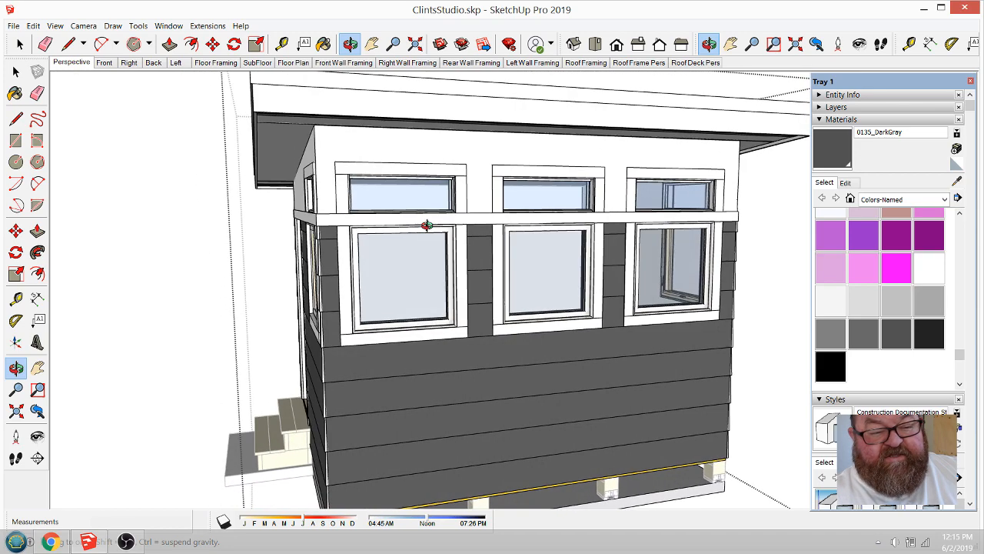
{"action": "scroll", "coordinate": [341, 222], "scroll_direction": "up", "scroll_amount": 4}
{"action": "scroll", "coordinate": [343, 221], "scroll_direction": "down", "scroll_amount": 5}
{"action": "middle_click_drag", "start_coordinate": [344, 221], "coordinate": [466, 285]}
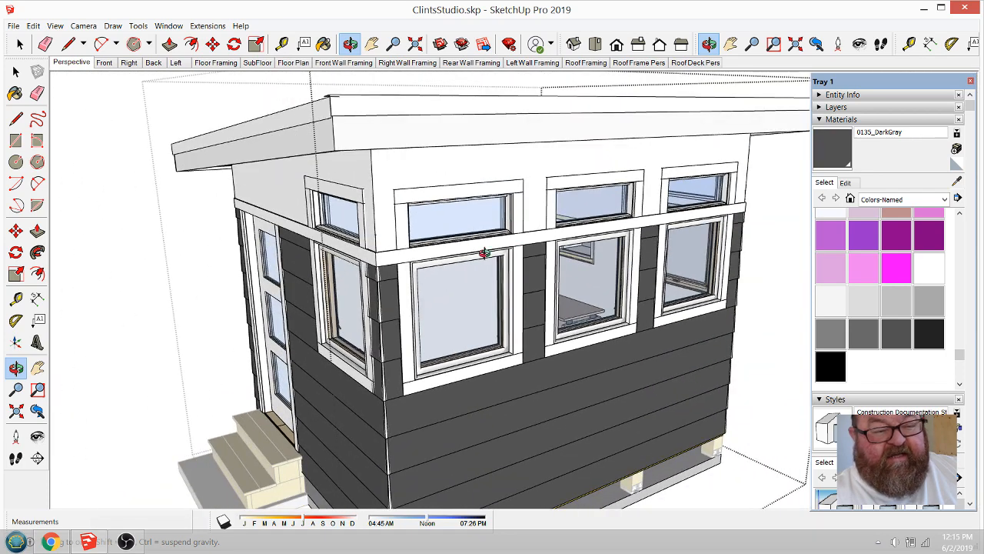
Step: Save the model as a separate copy named ClintsStudioOptionB.skp in the CAShed folder
{"action": "left_click", "coordinate": [13, 26]}
{"action": "left_click", "coordinate": [28, 91]}
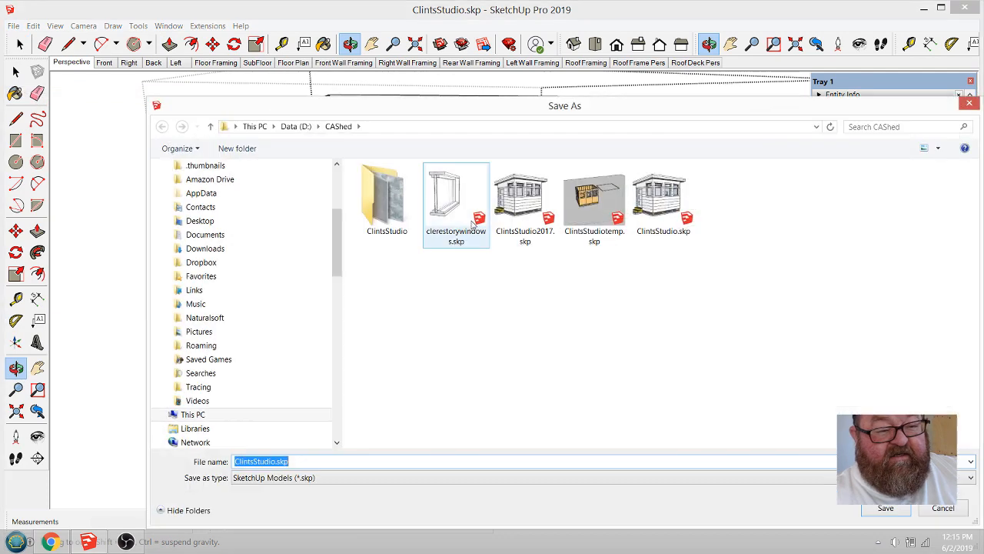
{"action": "left_click", "coordinate": [276, 463]}
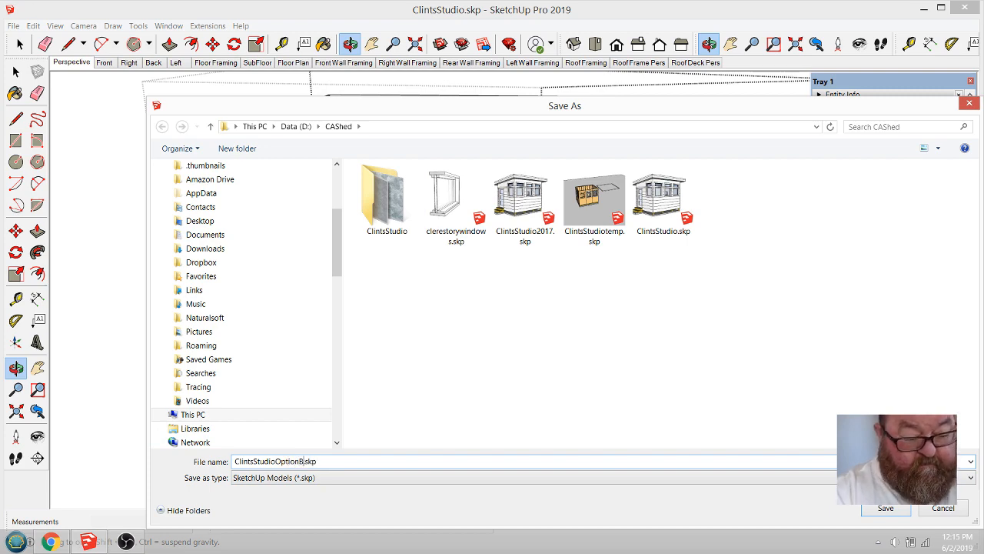
{"action": "left_click", "coordinate": [893, 511]}
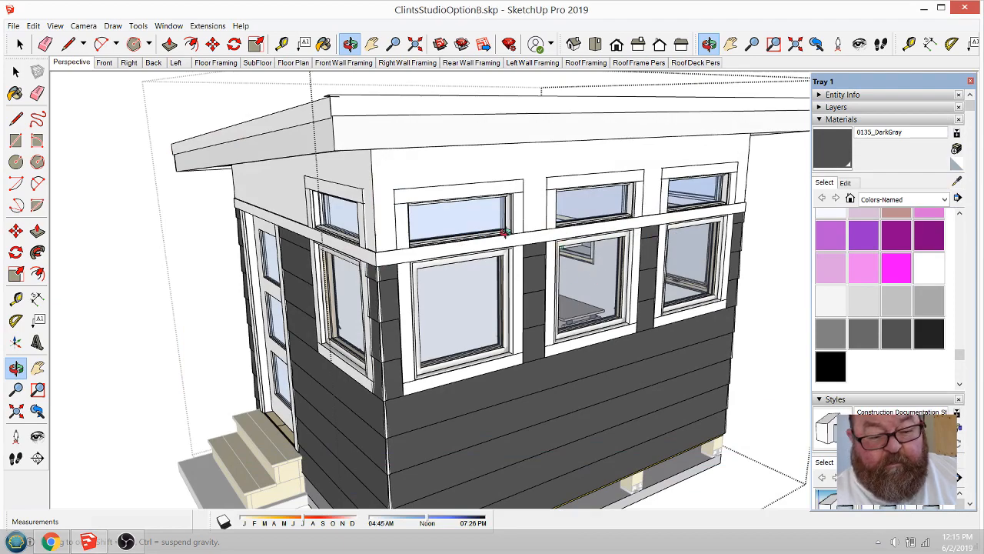
Step: Select the horizontal trim band running around the building between the main windows and the clerestory windows
{"action": "left_click_drag", "start_coordinate": [411, 259], "coordinate": [390, 250]}
{"action": "key", "text": "space"}
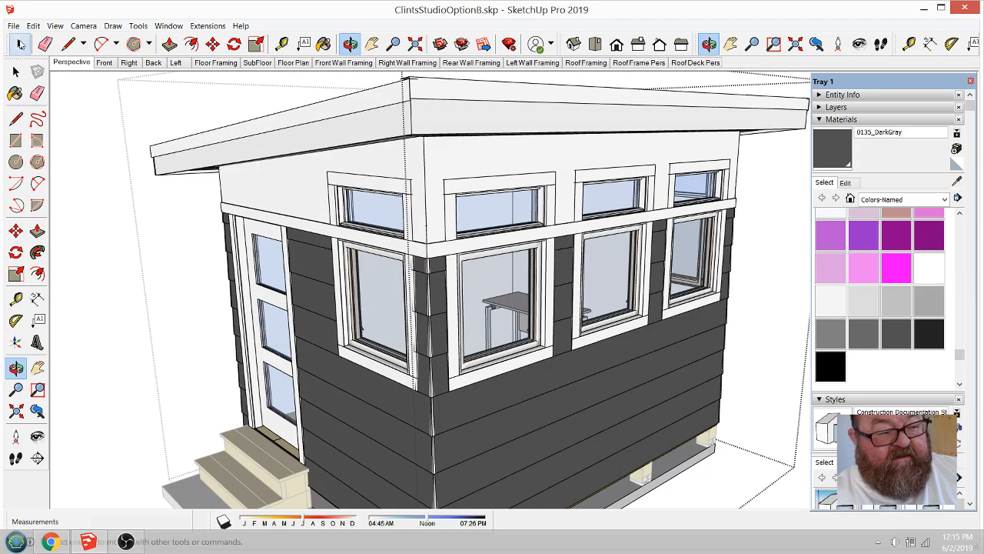
{"action": "scroll", "coordinate": [450, 288], "scroll_direction": "up", "scroll_amount": 3}
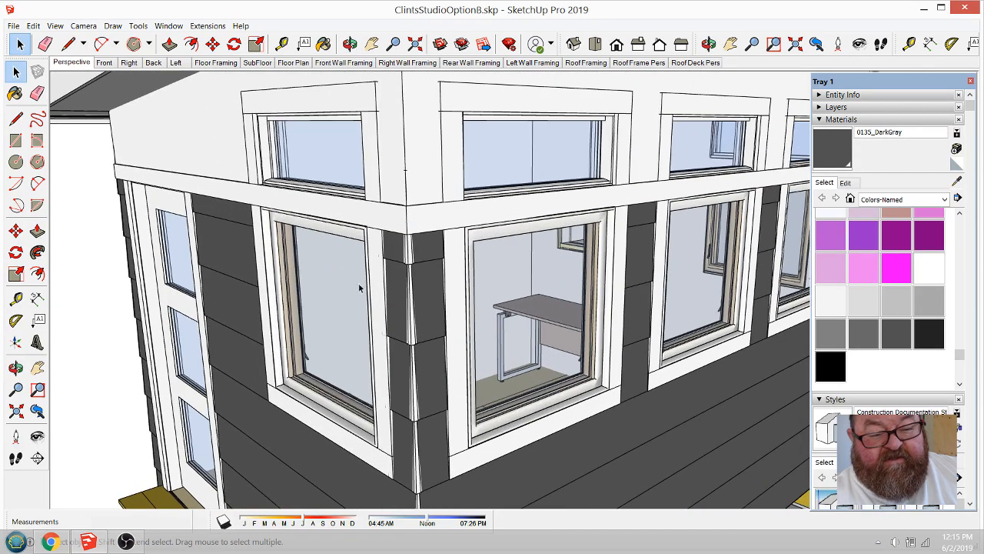
{"action": "scroll", "coordinate": [359, 288], "scroll_direction": "down", "scroll_amount": 2}
{"action": "scroll", "coordinate": [419, 192], "scroll_direction": "up", "scroll_amount": 2}
{"action": "scroll", "coordinate": [271, 289], "scroll_direction": "down", "scroll_amount": 3}
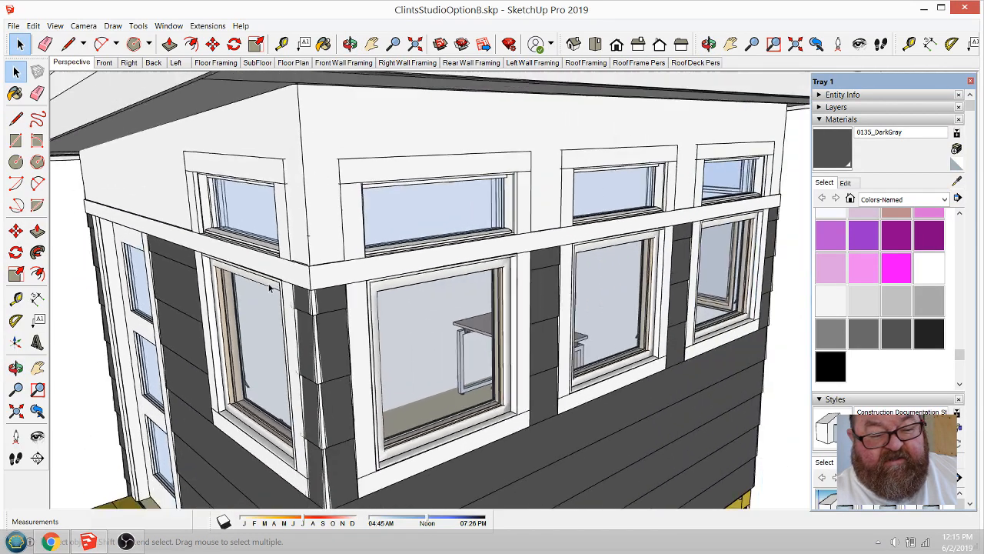
{"action": "left_click", "coordinate": [313, 279]}
{"action": "double_click", "coordinate": [315, 280]}
{"action": "left_click", "coordinate": [315, 280]}
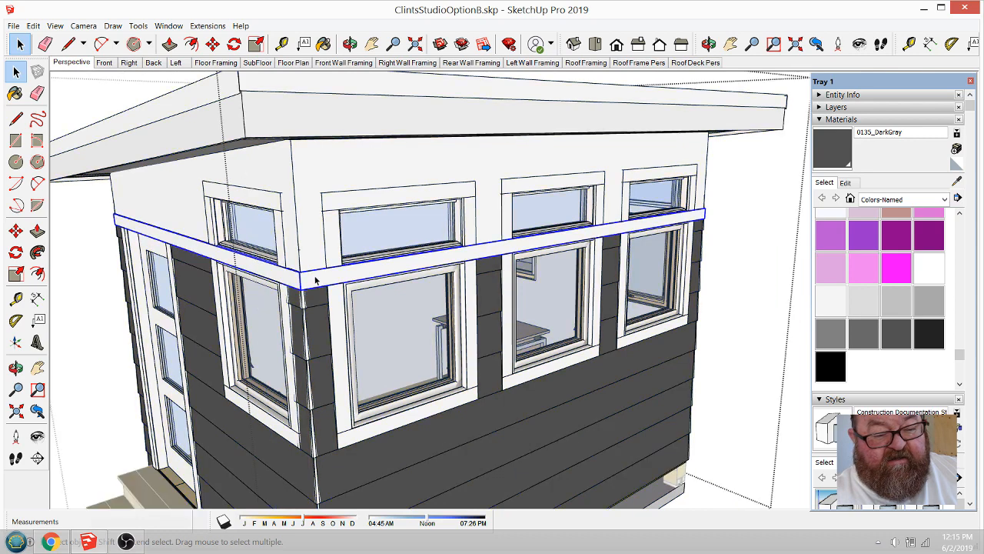
Step: Collapse the materials and show the layer list and the selected band's entity info to check its layer
{"action": "scroll", "coordinate": [311, 294], "scroll_direction": "down", "scroll_amount": 3}
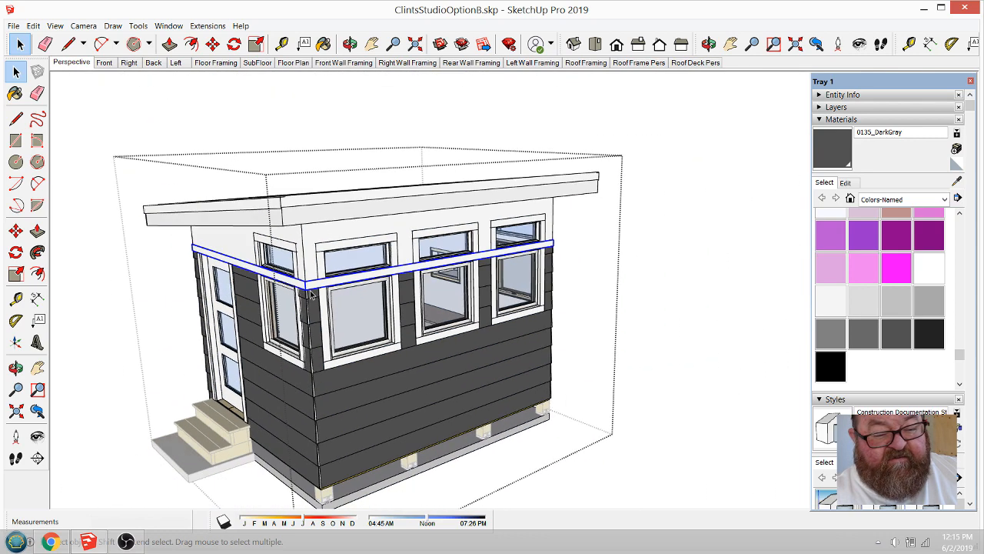
{"action": "scroll", "coordinate": [323, 284], "scroll_direction": "up", "scroll_amount": 3}
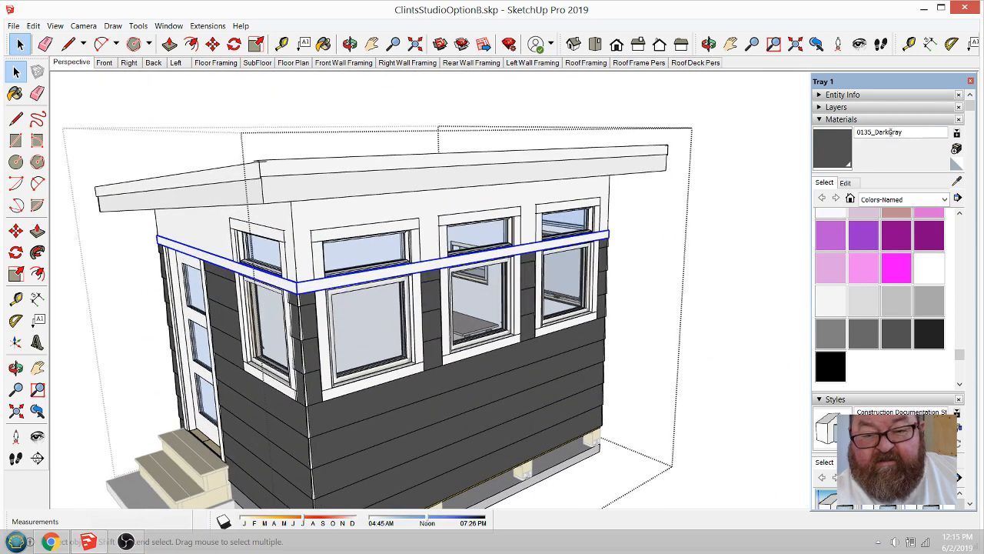
{"action": "left_click", "coordinate": [822, 121]}
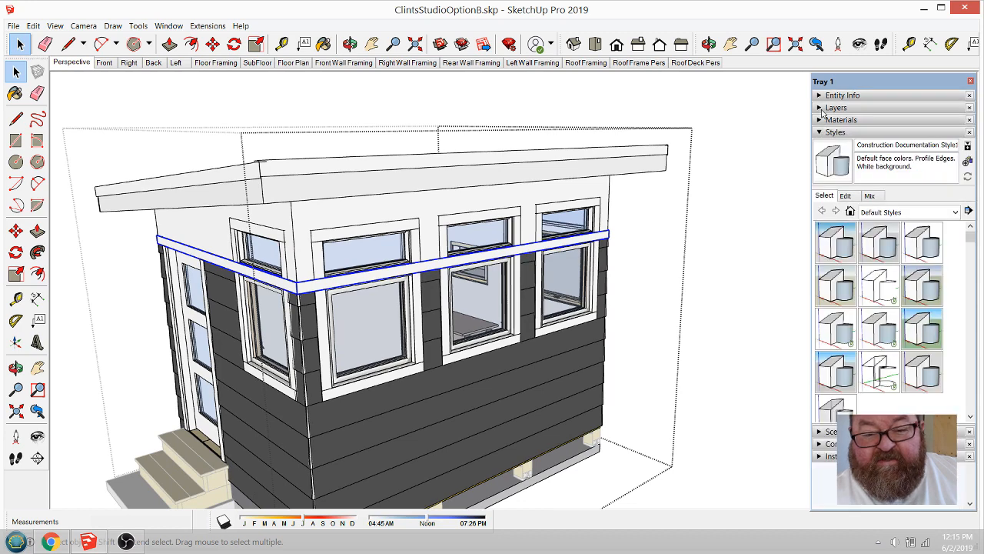
{"action": "left_click", "coordinate": [822, 108]}
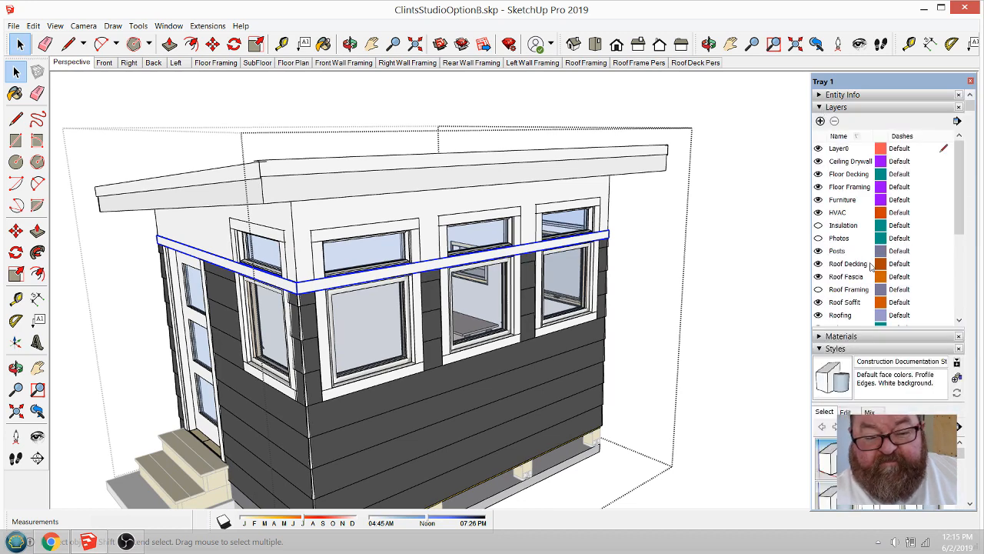
{"action": "left_click", "coordinate": [836, 95]}
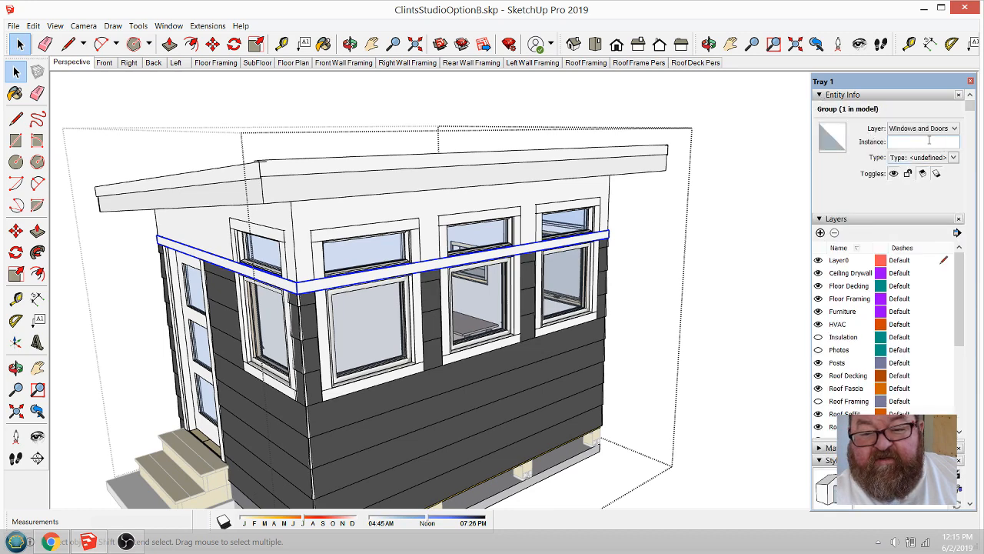
Step: Add a new layer to the model and name it Wall Siding Band
{"action": "left_click", "coordinate": [820, 232]}
{"action": "scroll", "coordinate": [851, 327], "scroll_direction": "down", "scroll_amount": 5}
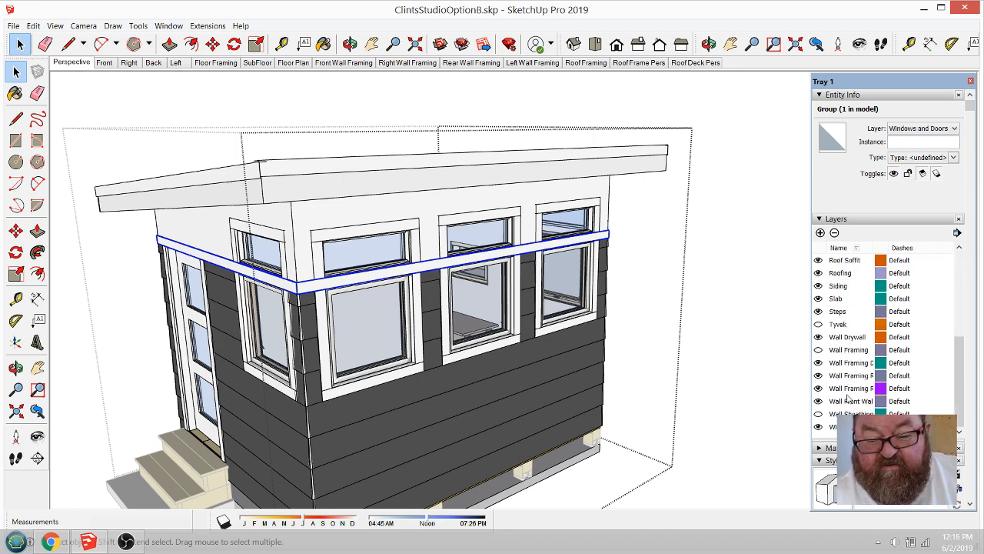
{"action": "scroll", "coordinate": [848, 410], "scroll_direction": "down", "scroll_amount": 2}
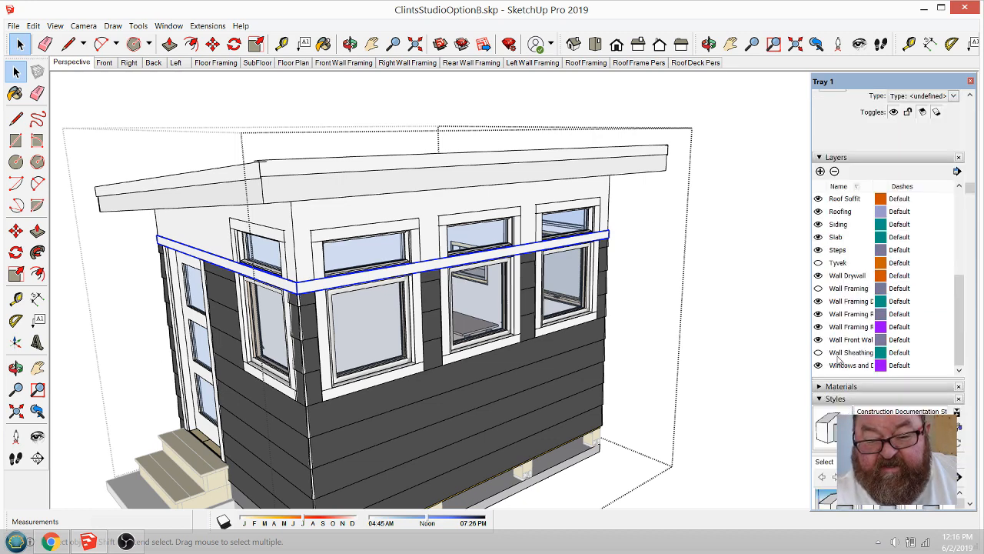
{"action": "scroll", "coordinate": [838, 358], "scroll_direction": "up", "scroll_amount": 4}
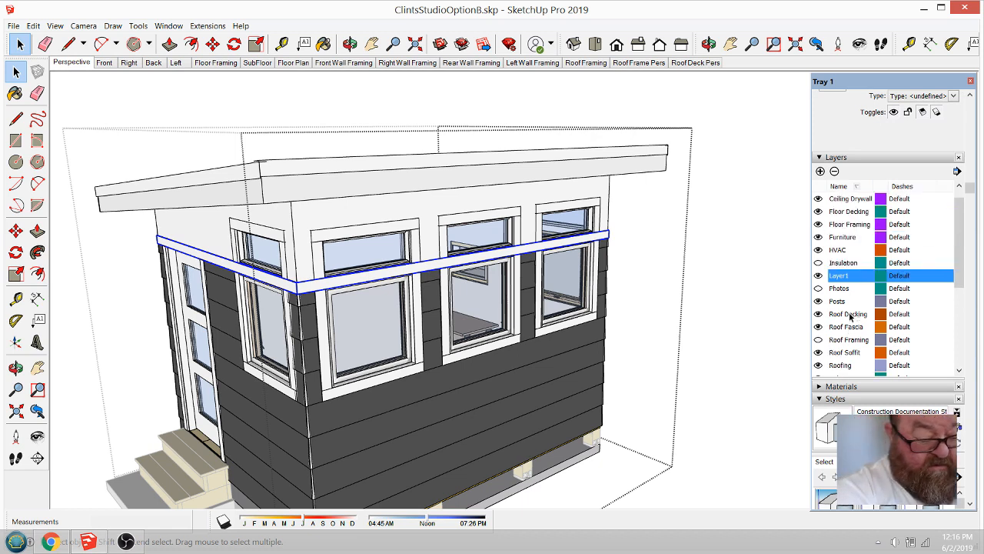
{"action": "key", "text": "a"}
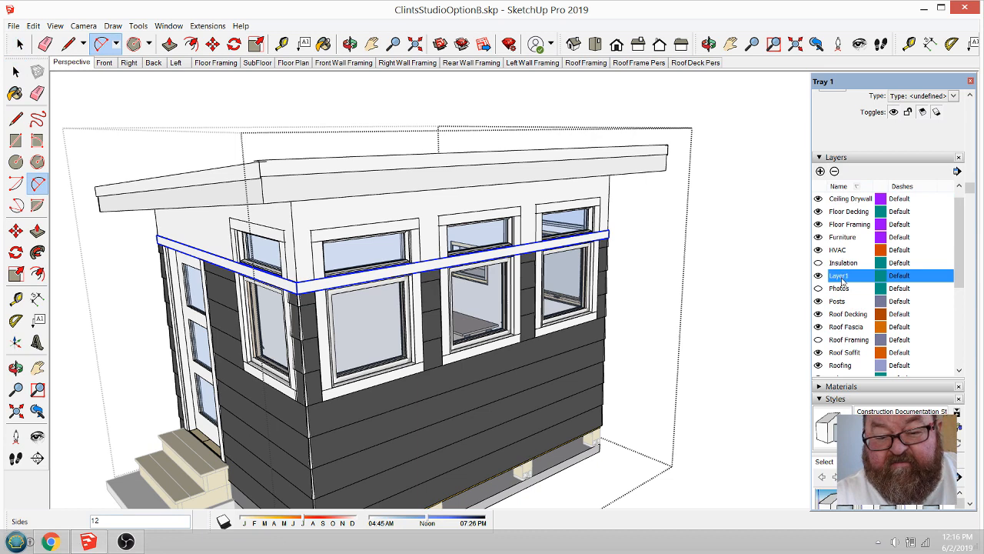
{"action": "double_click", "coordinate": [841, 278]}
{"action": "type", "text": "Wall Siding Band"}
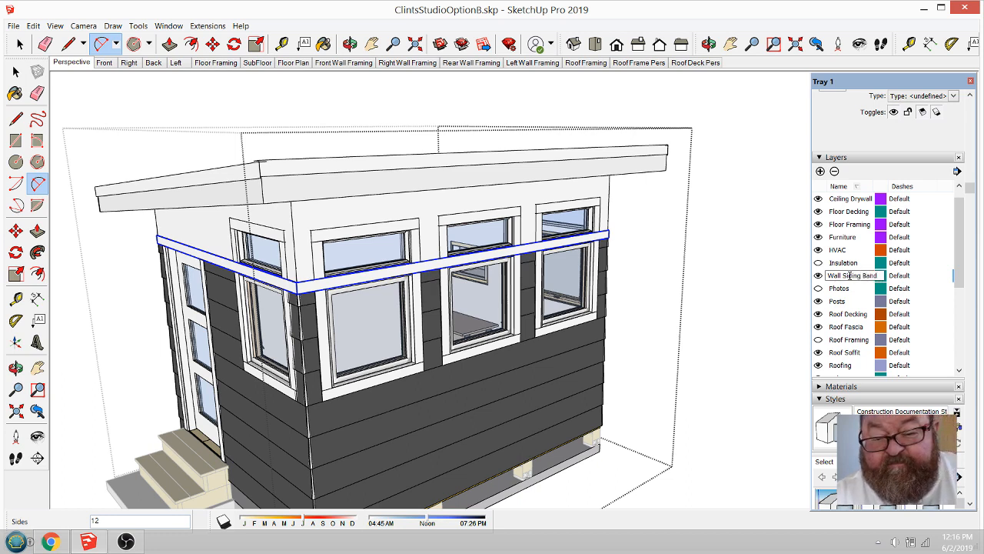
{"action": "key", "text": "Return"}
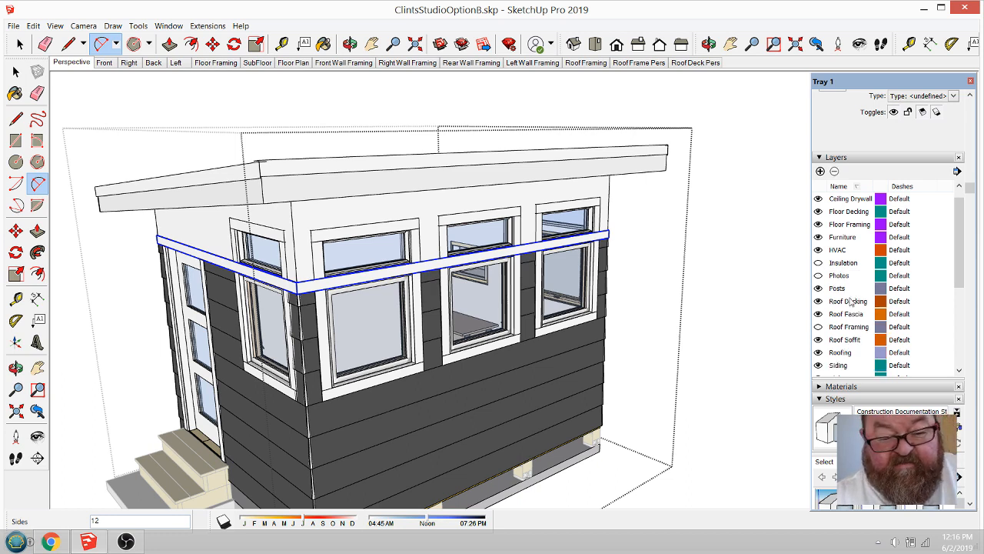
Step: Assign the selected horizontal trim band to the Wall Siding Band layer and hide that layer
{"action": "scroll", "coordinate": [915, 153], "scroll_direction": "up", "scroll_amount": 2}
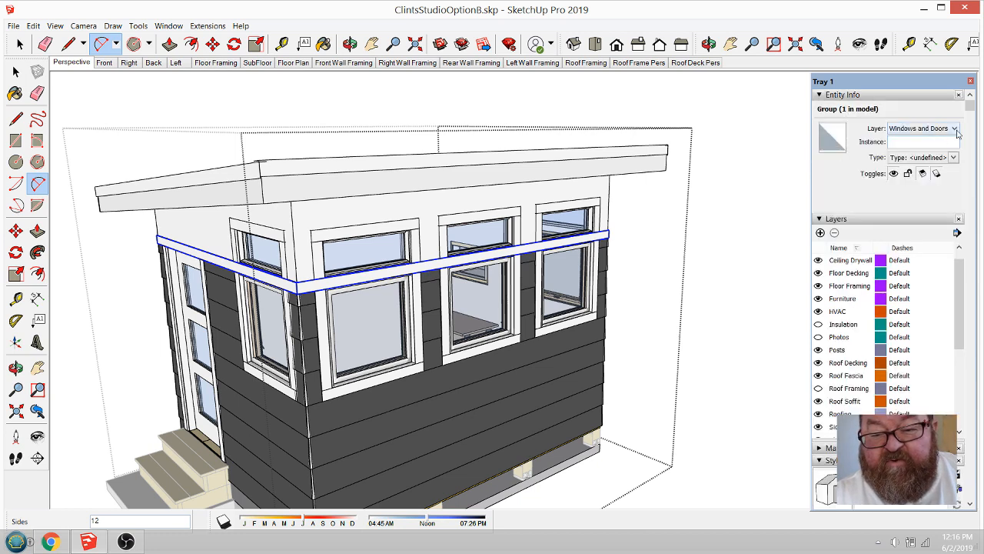
{"action": "left_click", "coordinate": [954, 129]}
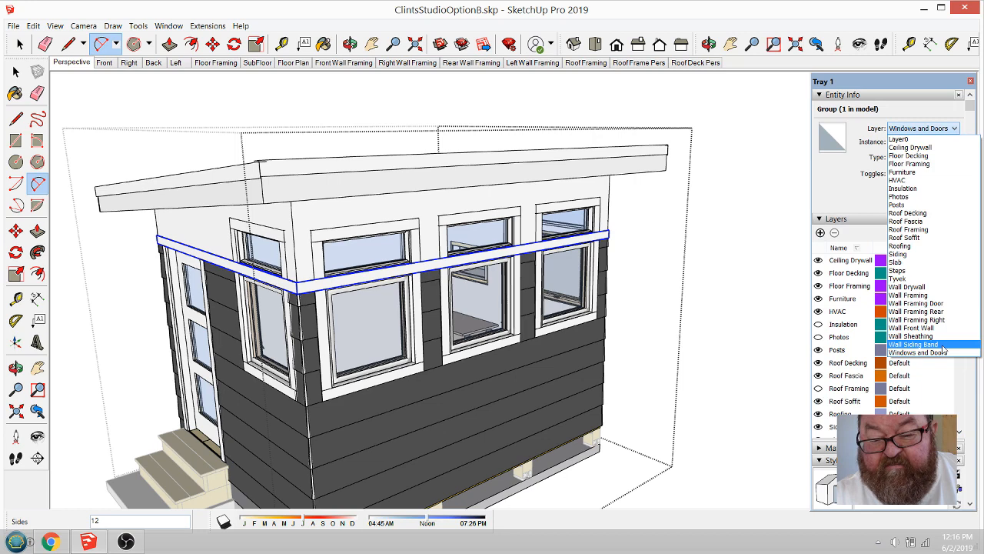
{"action": "left_click", "coordinate": [943, 346]}
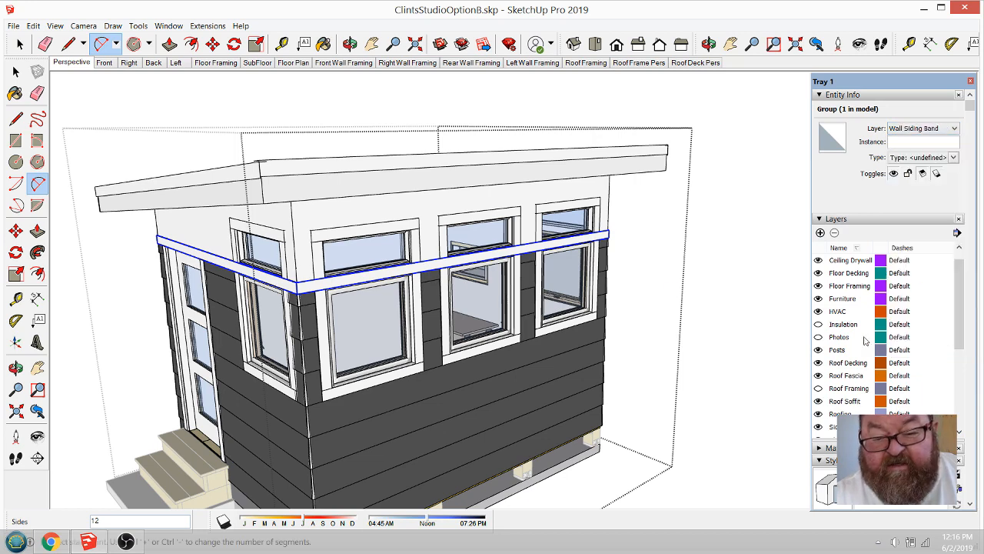
{"action": "scroll", "coordinate": [845, 369], "scroll_direction": "down", "scroll_amount": 5}
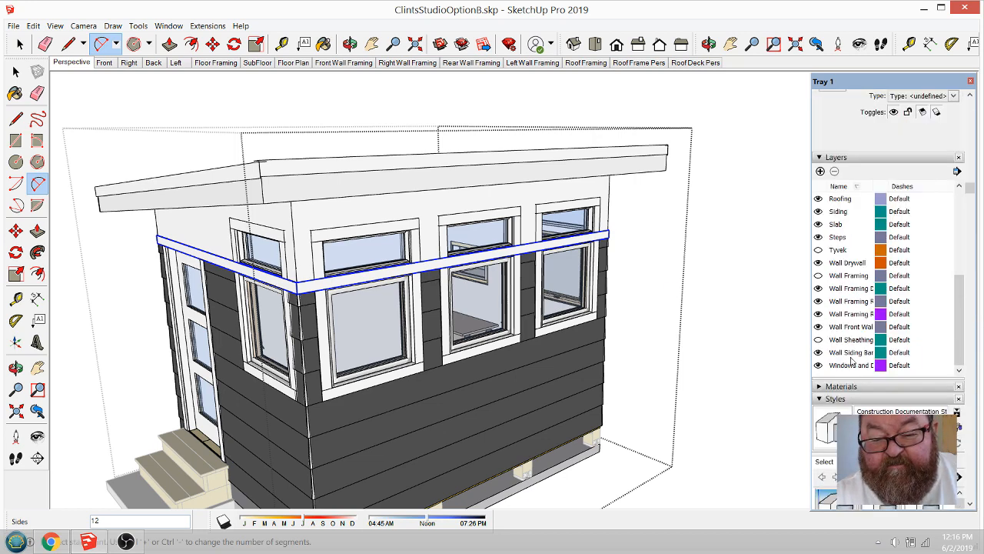
{"action": "left_click", "coordinate": [818, 353]}
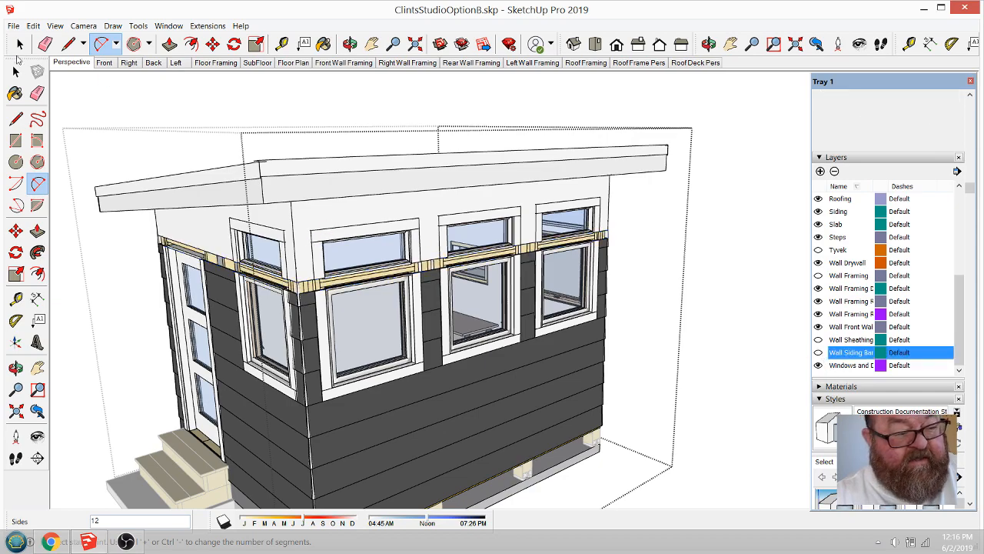
Step: Show the Wall Sheathing layer so sheathing covers the framing exposed between the main and clerestory windows
{"action": "left_click", "coordinate": [20, 44]}
{"action": "scroll", "coordinate": [323, 269], "scroll_direction": "up", "scroll_amount": 8}
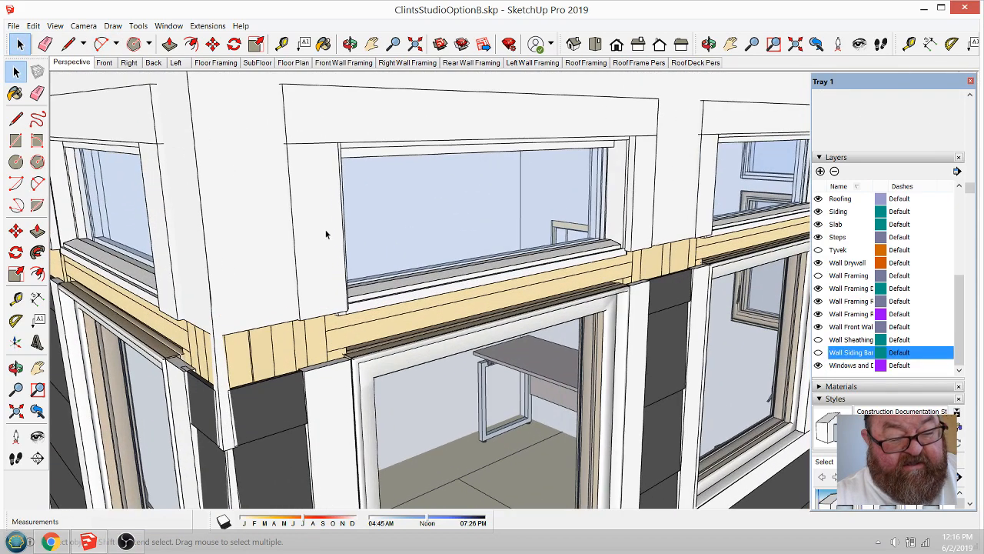
{"action": "middle_click_drag", "start_coordinate": [326, 234], "coordinate": [292, 239]}
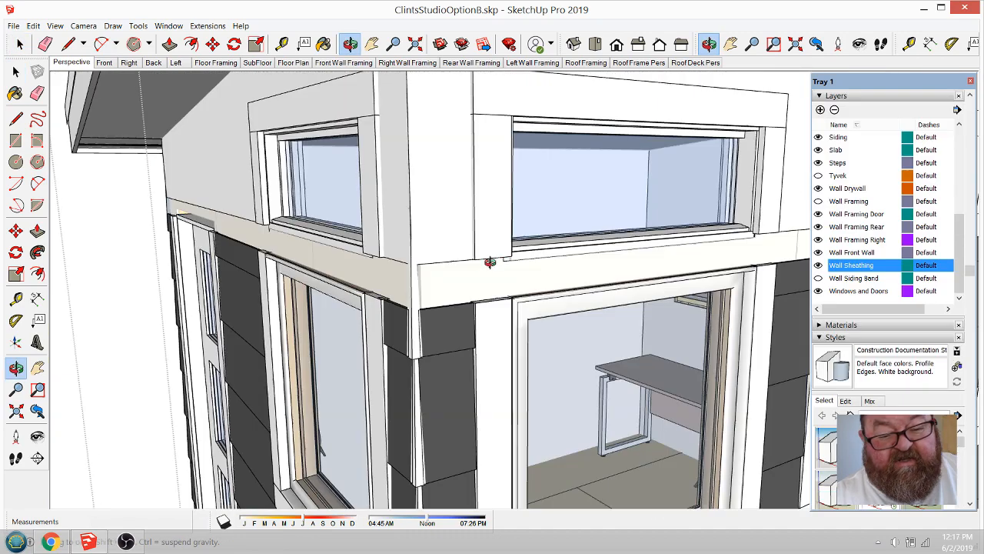
{"action": "scroll", "coordinate": [489, 261], "scroll_direction": "down", "scroll_amount": 10}
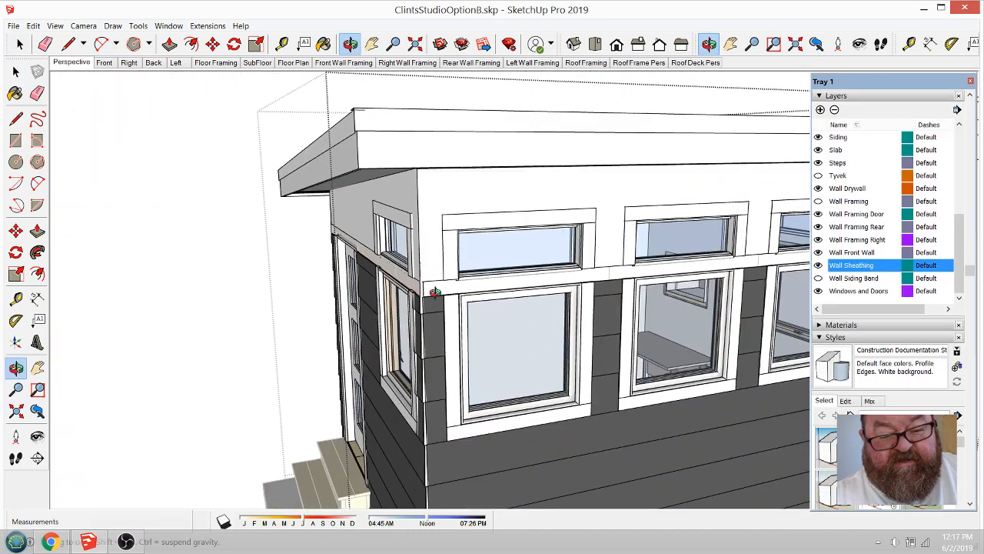
{"action": "scroll", "coordinate": [434, 288], "scroll_direction": "up", "scroll_amount": 6}
{"action": "key", "text": "space"}
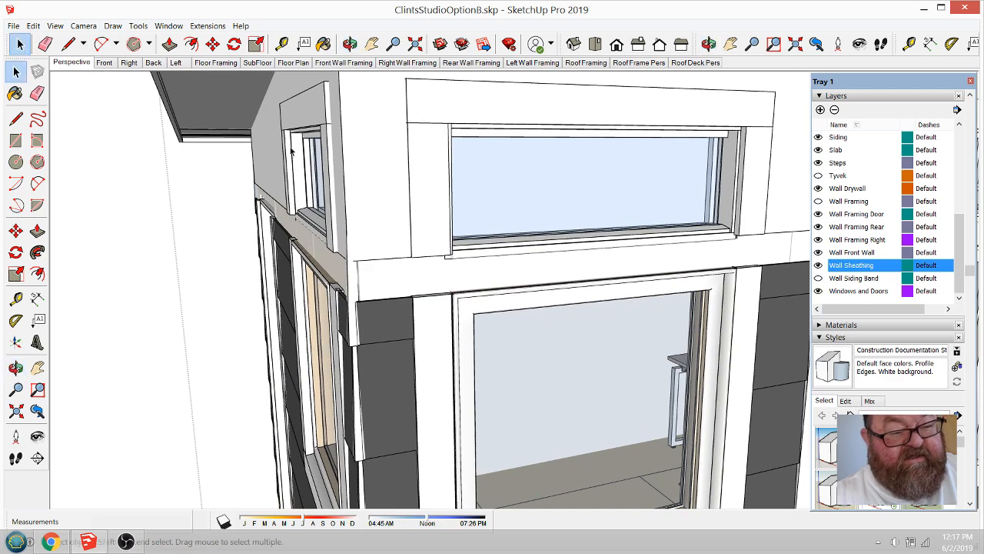
Step: Open the corner window group and Push/Pull the top of its lower left side casing up 3 1/2" to meet the upper casing
{"action": "left_click", "coordinate": [421, 200]}
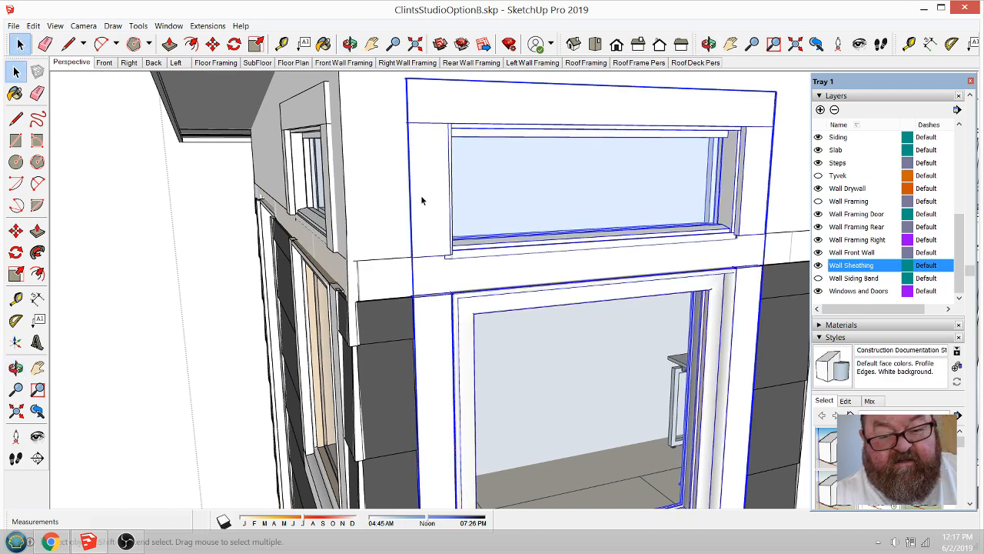
{"action": "double_click", "coordinate": [421, 199]}
{"action": "left_click", "coordinate": [351, 44]}
{"action": "left_click_drag", "start_coordinate": [459, 184], "coordinate": [473, 373]}
{"action": "scroll", "coordinate": [430, 276], "scroll_direction": "up", "scroll_amount": 5}
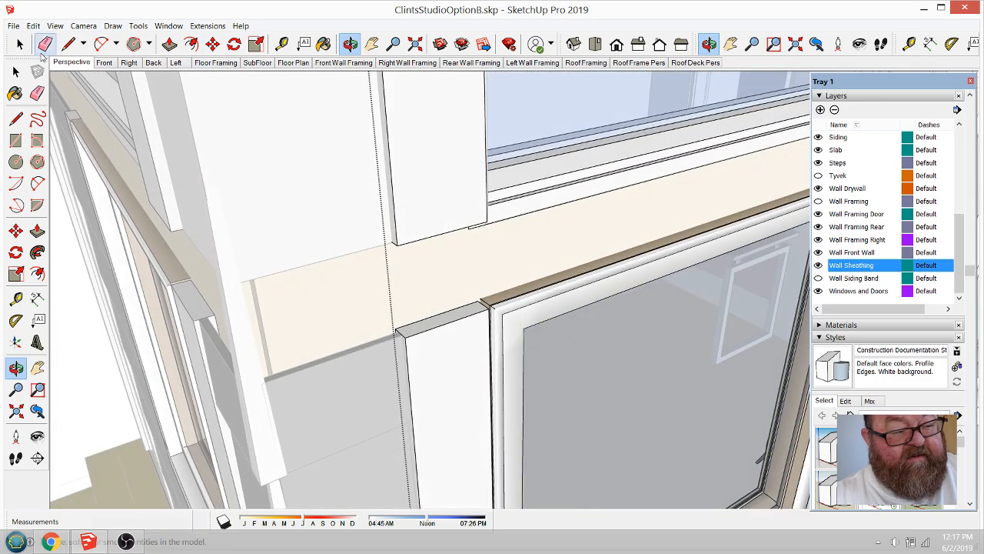
{"action": "left_click", "coordinate": [20, 44]}
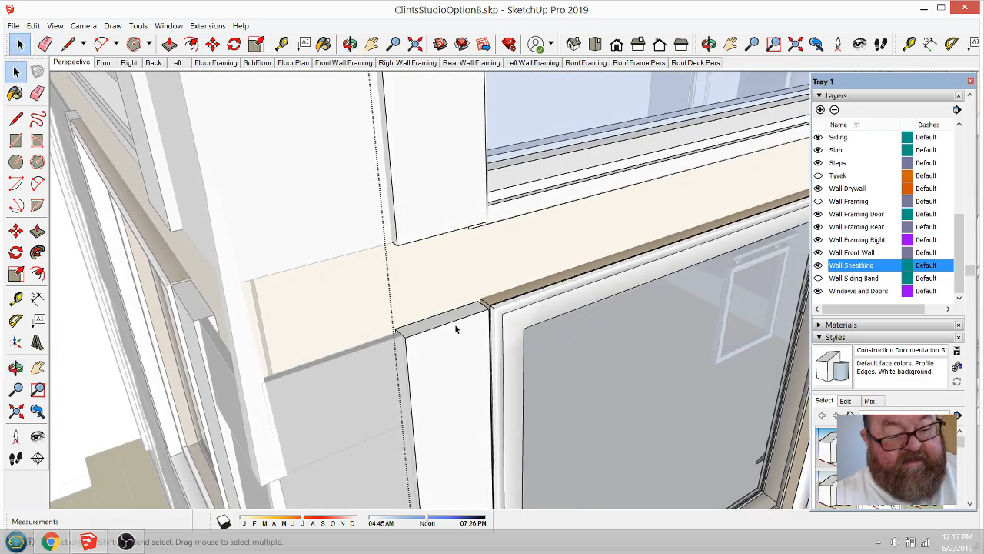
{"action": "left_click", "coordinate": [462, 332]}
{"action": "key", "text": "Delete"}
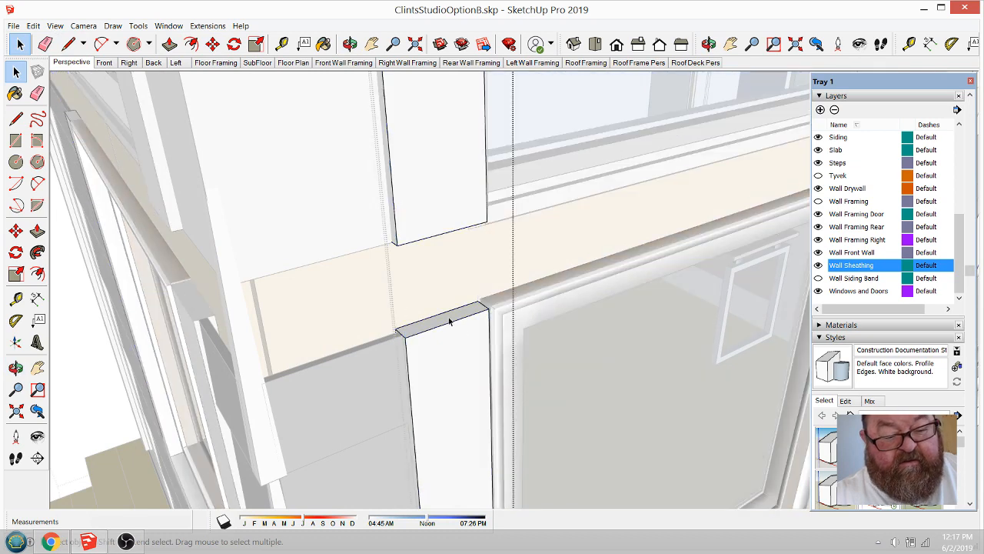
{"action": "left_click", "coordinate": [169, 44]}
{"action": "left_click", "coordinate": [466, 320]}
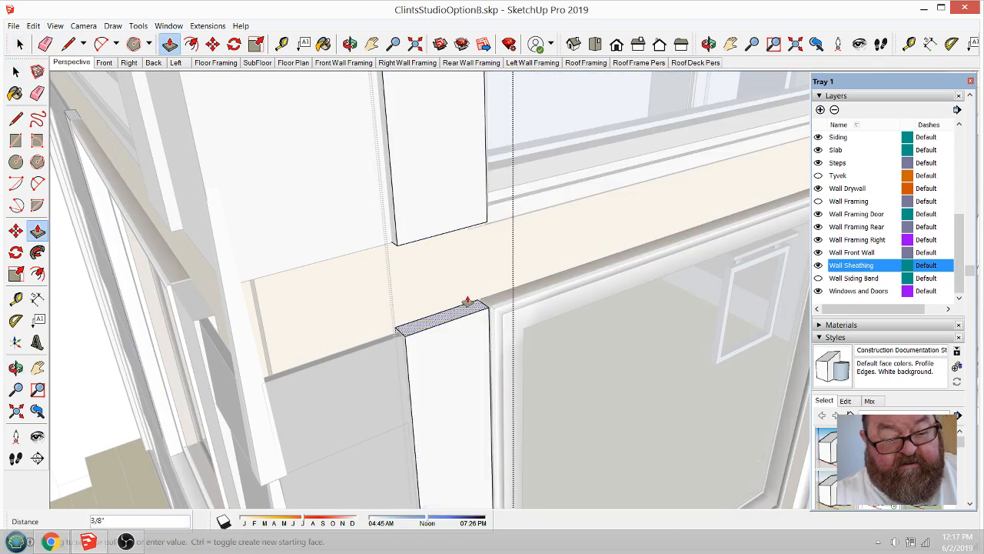
{"action": "left_click", "coordinate": [426, 237]}
Step: Erase the seam edges where the lower and upper left side casings meet, on the front and side faces
{"action": "key", "text": "e"}
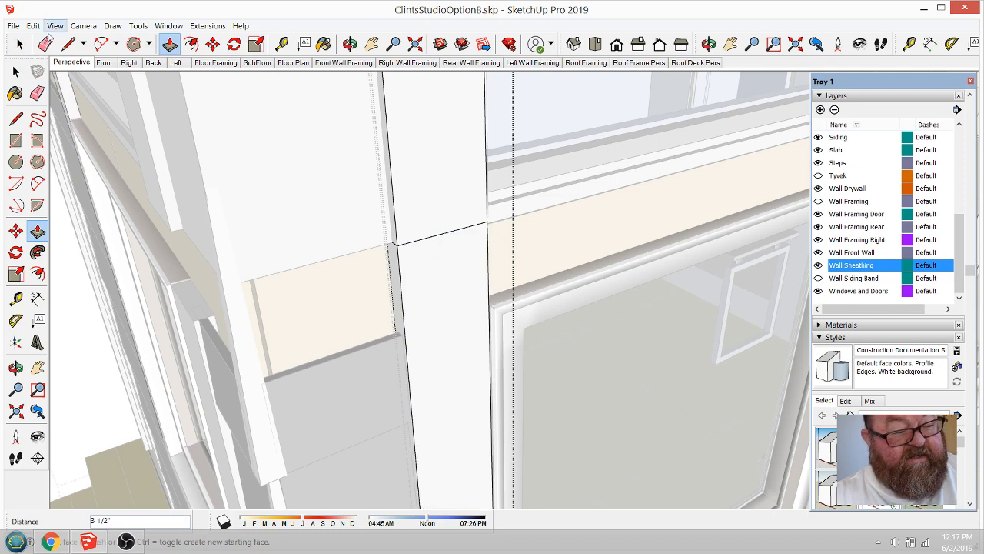
{"action": "scroll", "coordinate": [398, 237], "scroll_direction": "up", "scroll_amount": 2}
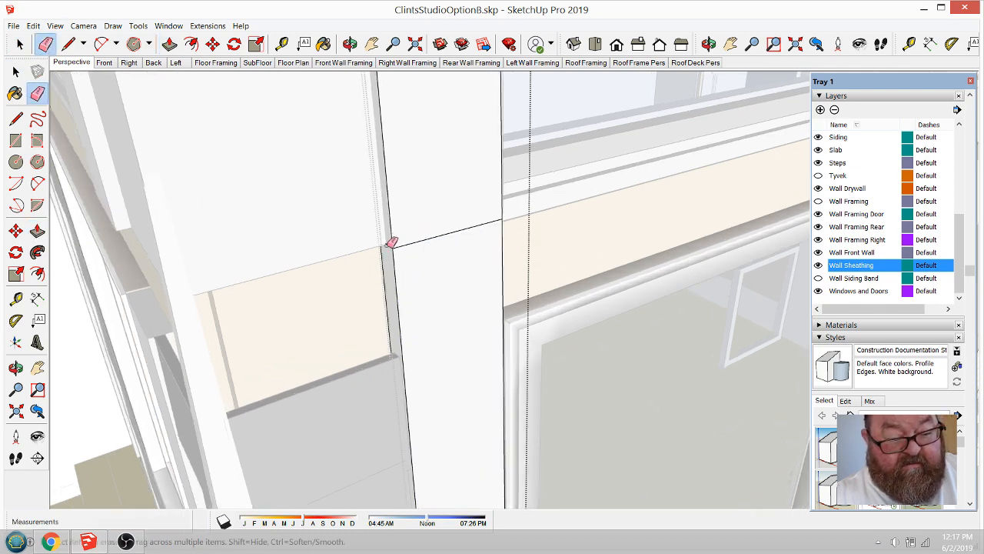
{"action": "left_click", "coordinate": [402, 246]}
{"action": "left_click", "coordinate": [350, 45]}
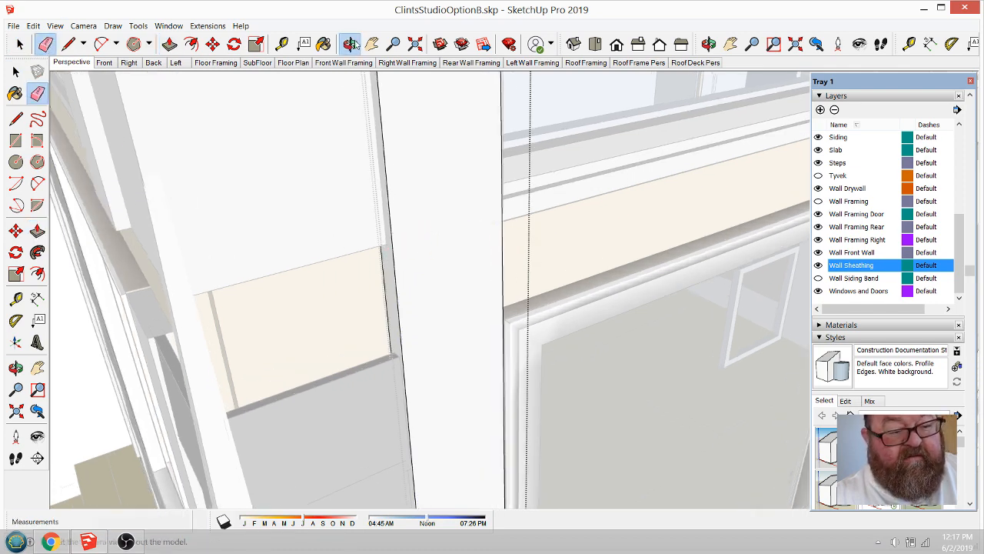
{"action": "mouse_move", "coordinate": [363, 236]}
{"action": "left_mouse_down"}
{"action": "mouse_move", "coordinate": [428, 272]}
{"action": "mouse_move", "coordinate": [429, 264]}
{"action": "left_mouse_up"}
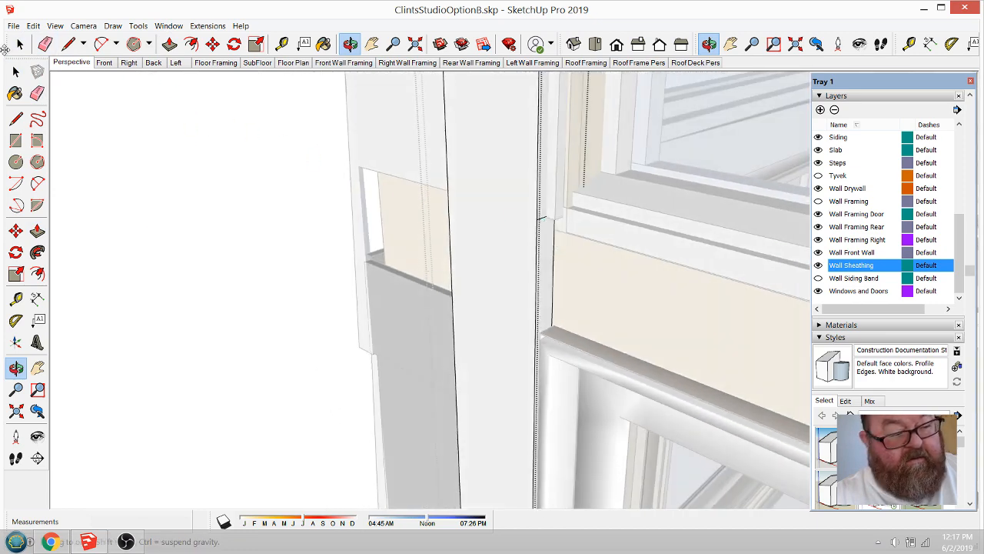
{"action": "left_click", "coordinate": [45, 44]}
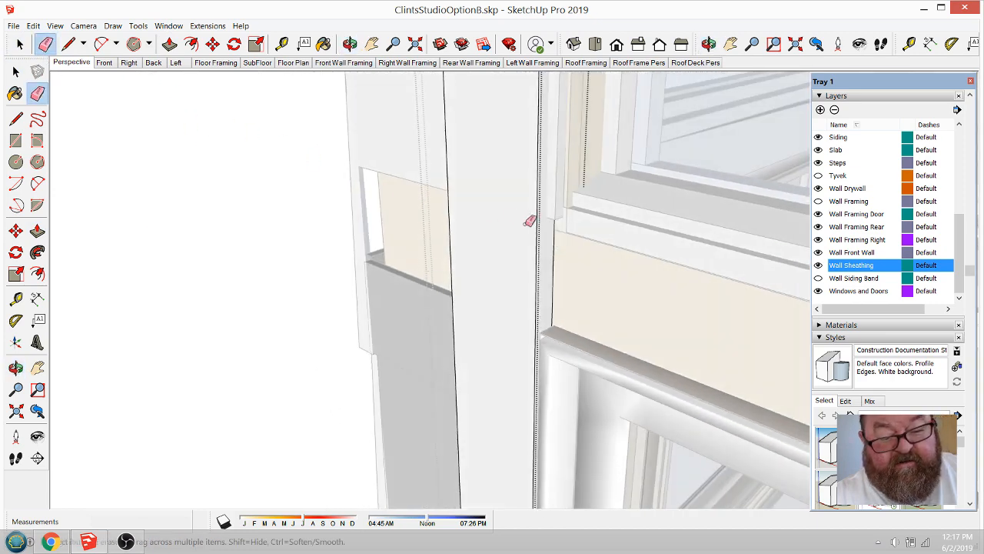
Step: Open the right side casing of the same window and Push/Pull its lower part up 3 1/2" to the upper casing
{"action": "scroll", "coordinate": [529, 221], "scroll_direction": "down", "scroll_amount": 8}
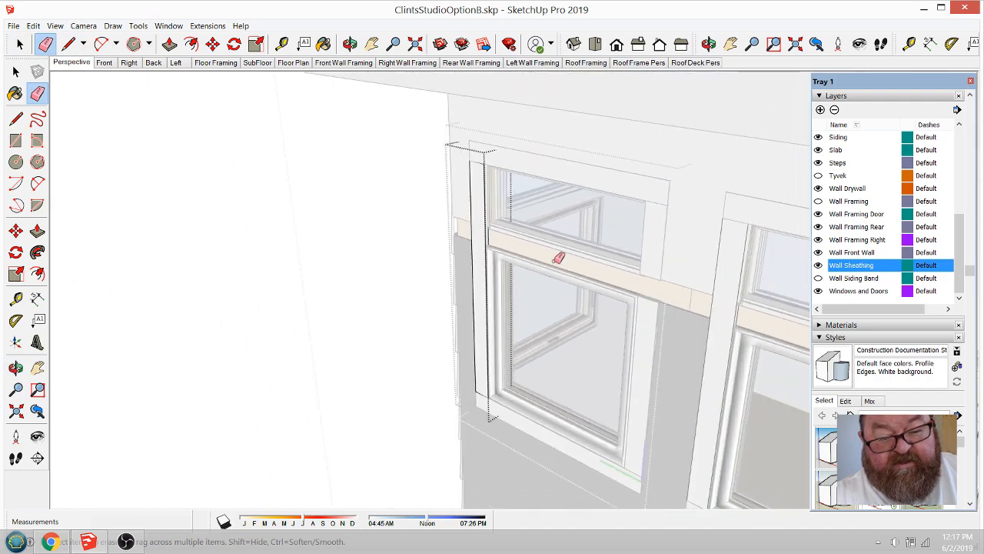
{"action": "scroll", "coordinate": [500, 262], "scroll_direction": "down", "scroll_amount": 8}
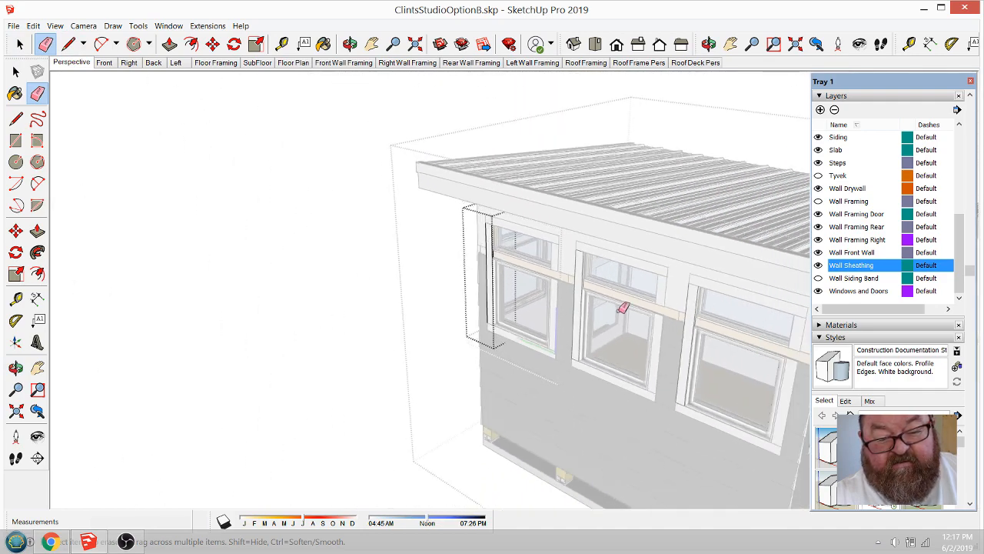
{"action": "scroll", "coordinate": [553, 276], "scroll_direction": "up", "scroll_amount": 10}
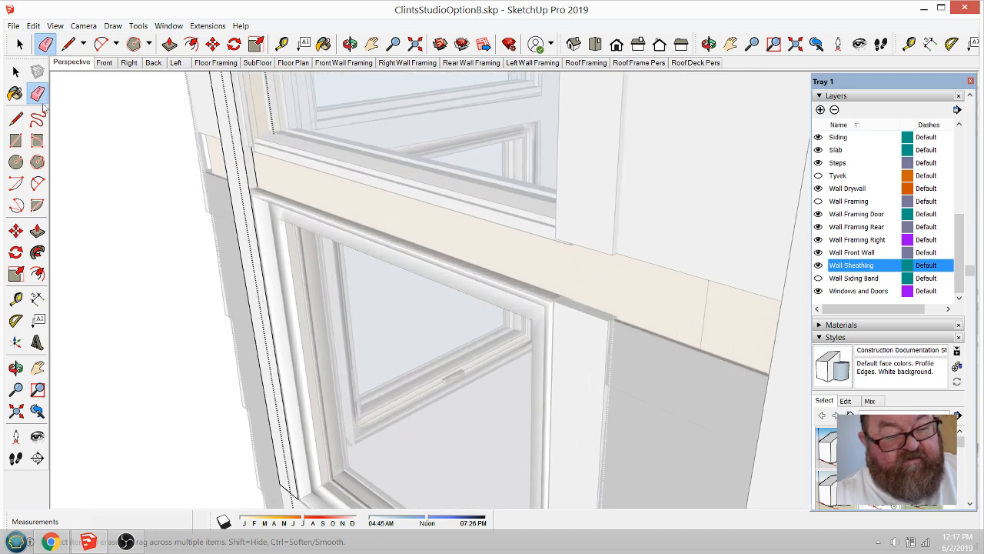
{"action": "left_click", "coordinate": [19, 46]}
{"action": "left_click", "coordinate": [566, 166]}
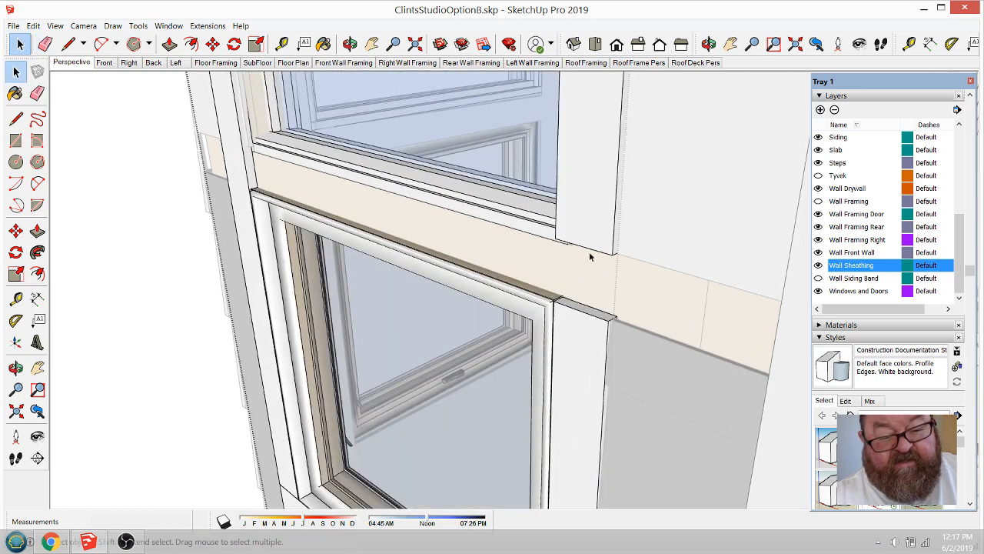
{"action": "scroll", "coordinate": [589, 330], "scroll_direction": "up", "scroll_amount": 2}
{"action": "left_click", "coordinate": [591, 319]}
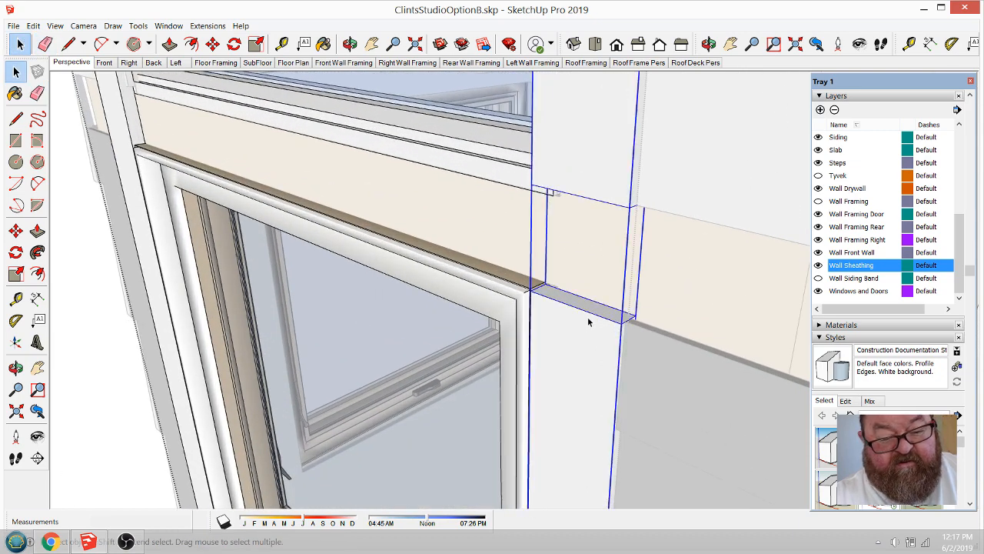
{"action": "double_click", "coordinate": [588, 322]}
{"action": "key", "text": "p"}
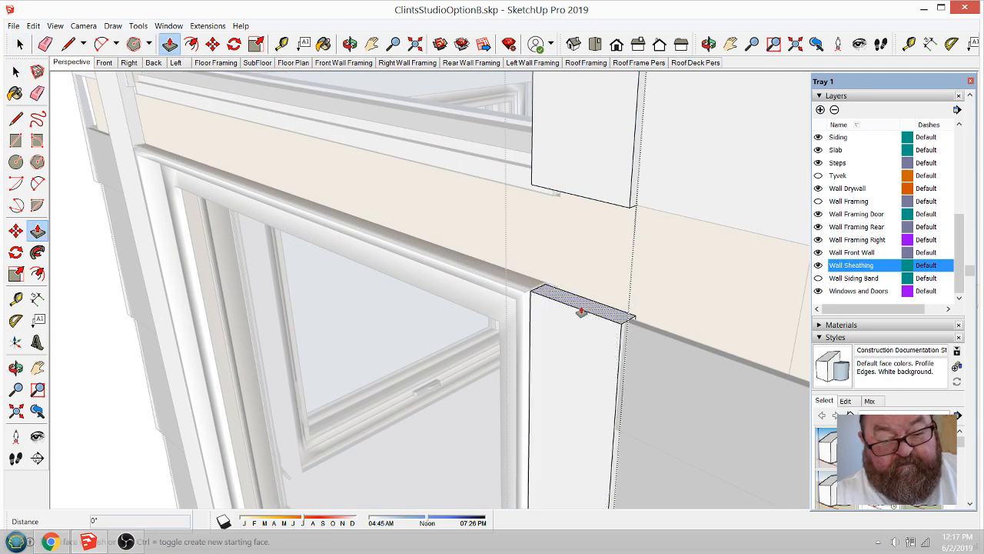
{"action": "left_click", "coordinate": [582, 311]}
{"action": "left_click", "coordinate": [598, 210]}
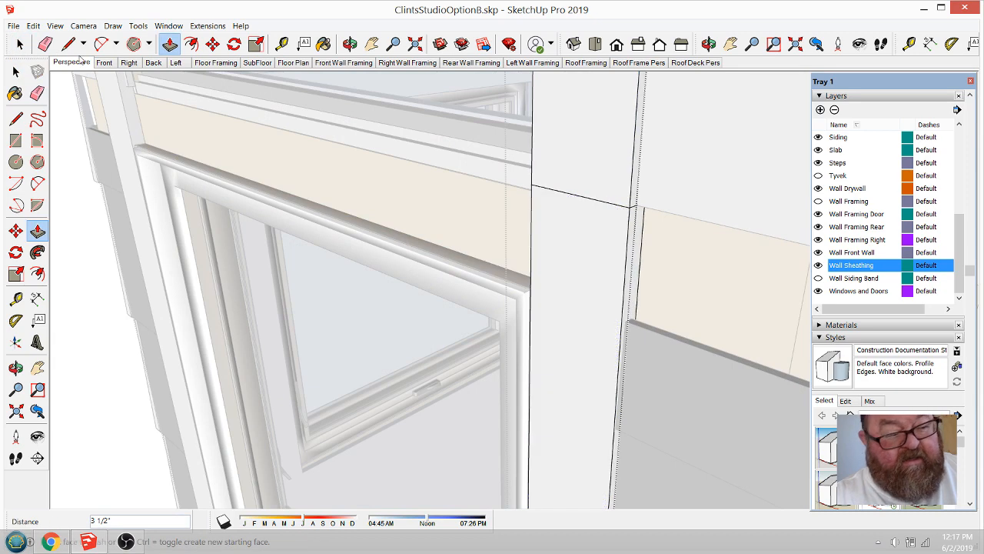
Step: Erase the seam edges on the front and inner side of the joined right side casing
{"action": "left_click", "coordinate": [46, 44]}
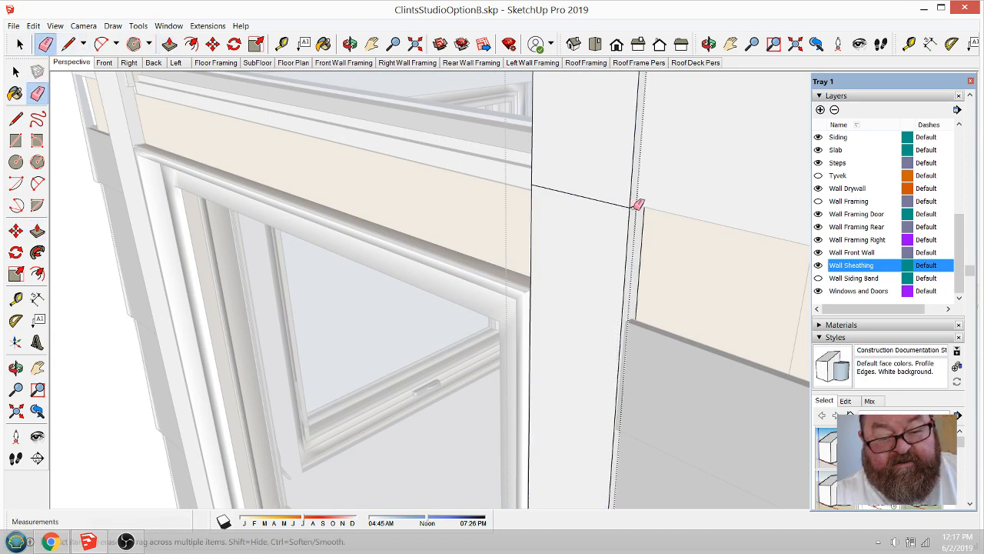
{"action": "left_click", "coordinate": [350, 43]}
{"action": "left_click_drag", "start_coordinate": [510, 226], "coordinate": [376, 185]}
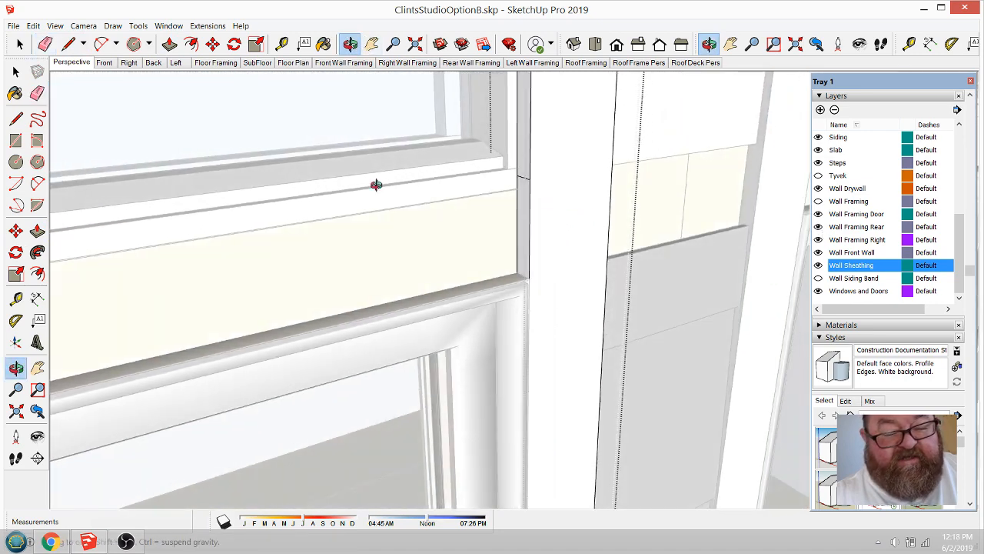
{"action": "left_click", "coordinate": [45, 44]}
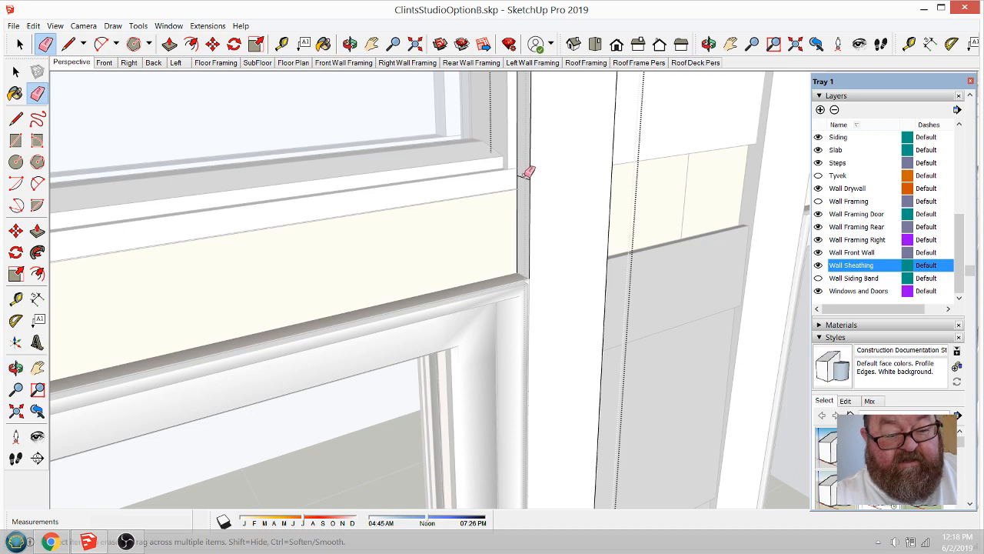
{"action": "scroll", "coordinate": [579, 211], "scroll_direction": "down", "scroll_amount": 5}
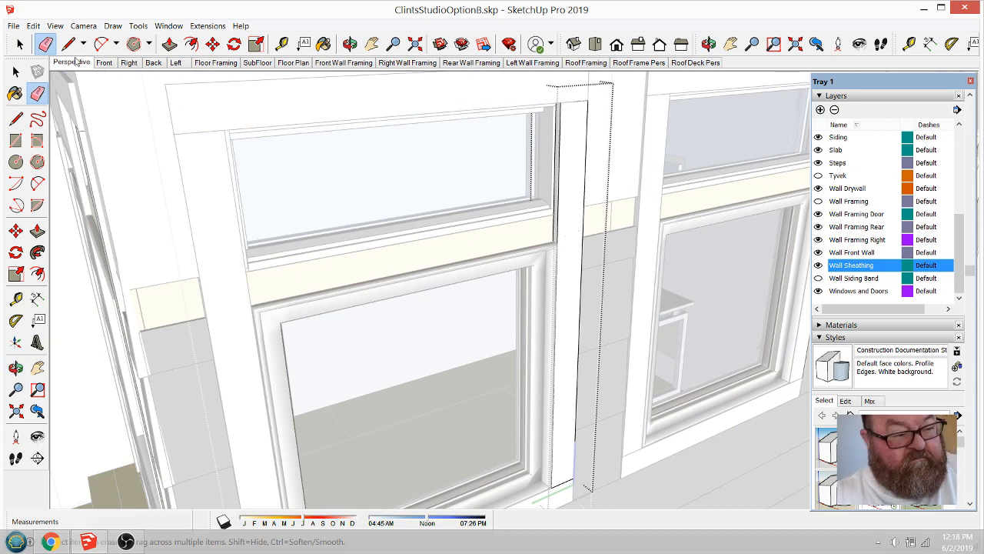
Step: Leave the right casing group and measure how far the side casing projects from the wall sheathing
{"action": "left_click", "coordinate": [19, 46]}
{"action": "left_click", "coordinate": [120, 112]}
{"action": "scroll", "coordinate": [562, 229], "scroll_direction": "up", "scroll_amount": 6}
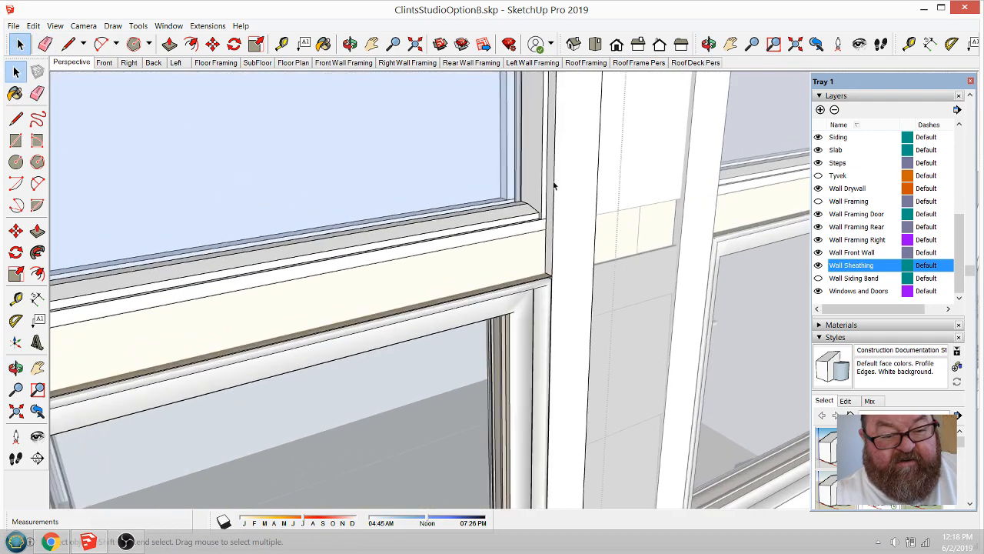
{"action": "left_click", "coordinate": [281, 43]}
{"action": "left_click", "coordinate": [551, 254]}
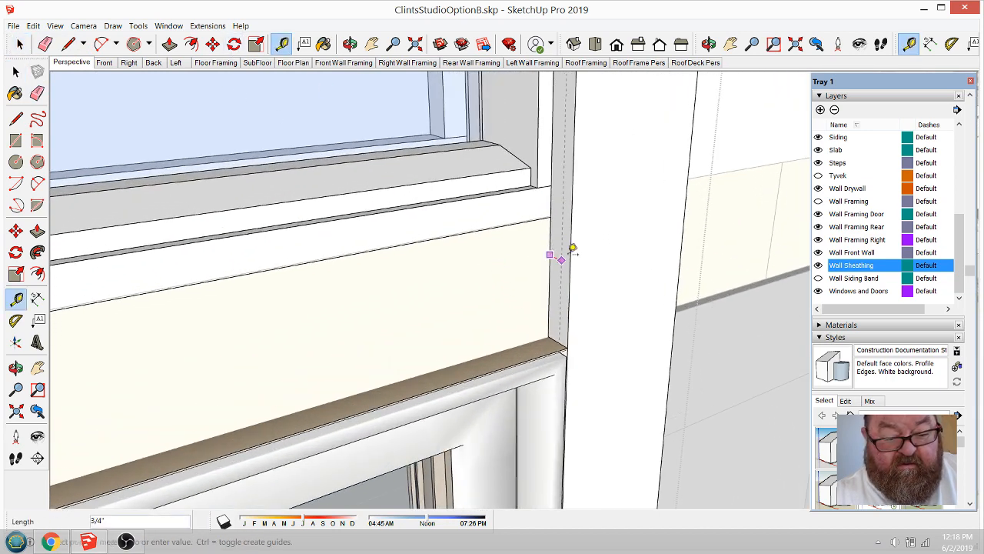
{"action": "key", "text": "Escape"}
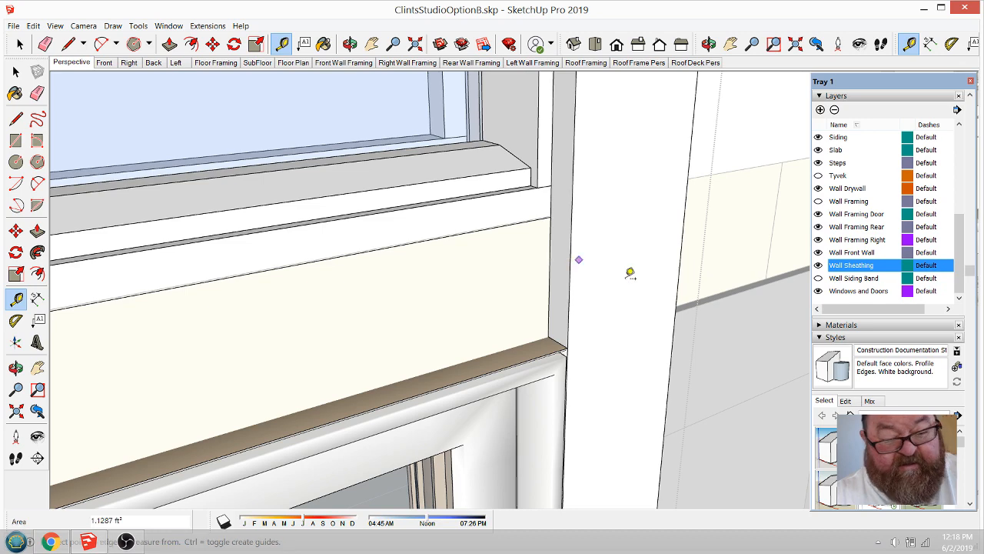
Step: Open the right side casing group of the corner window and Push/Pull its front face out 1/4"
{"action": "scroll", "coordinate": [624, 283], "scroll_direction": "down", "scroll_amount": 5}
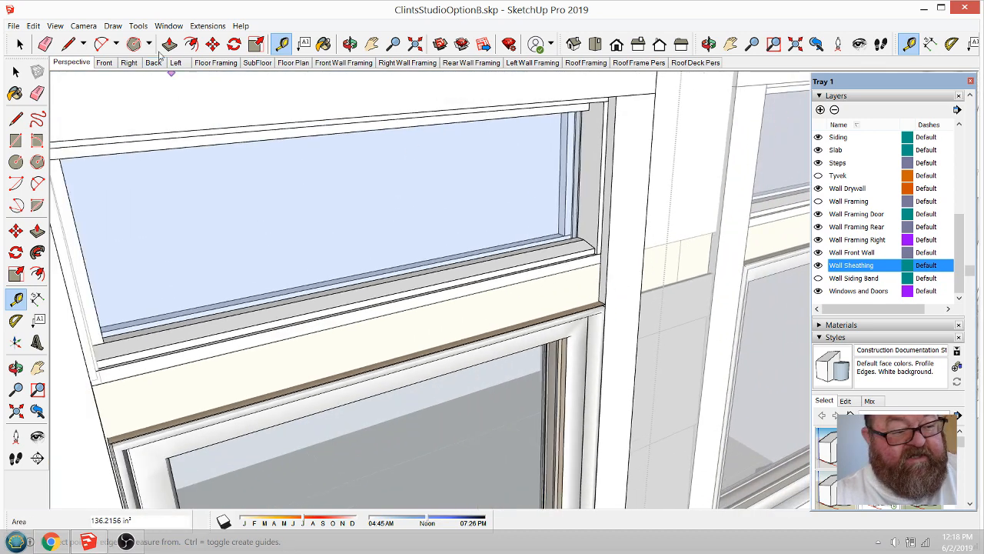
{"action": "left_click", "coordinate": [170, 44]}
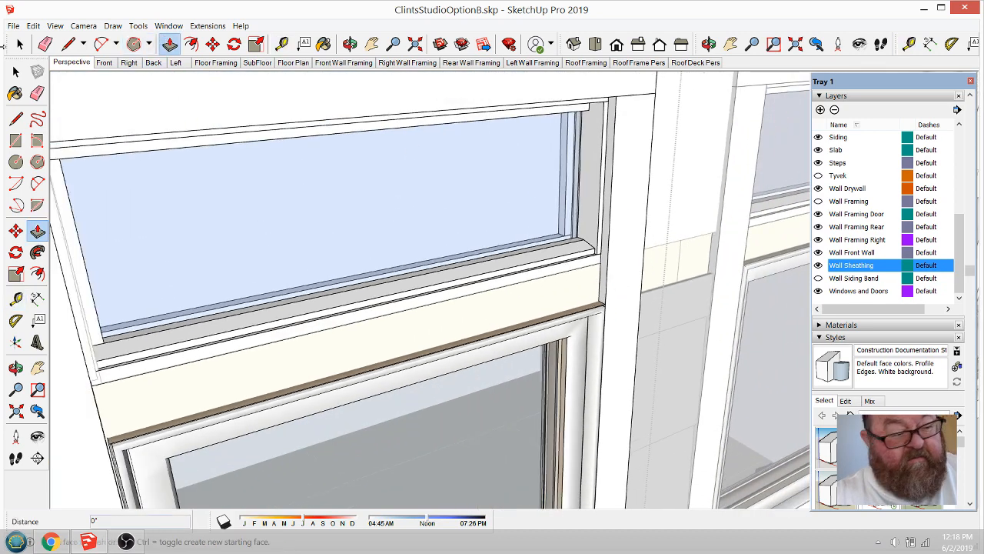
{"action": "left_click", "coordinate": [20, 44]}
{"action": "left_click", "coordinate": [624, 158]}
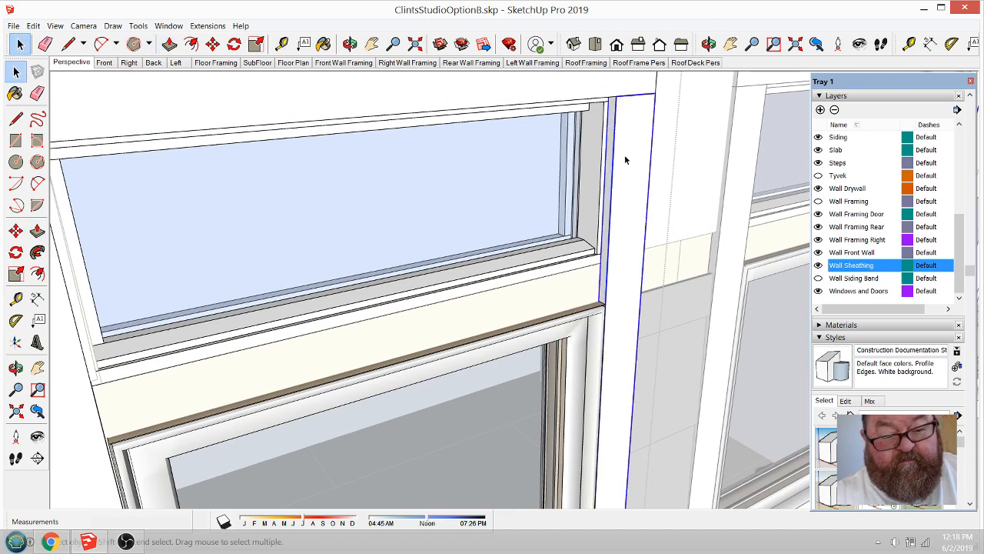
{"action": "double_click", "coordinate": [624, 158]}
{"action": "left_click", "coordinate": [170, 44]}
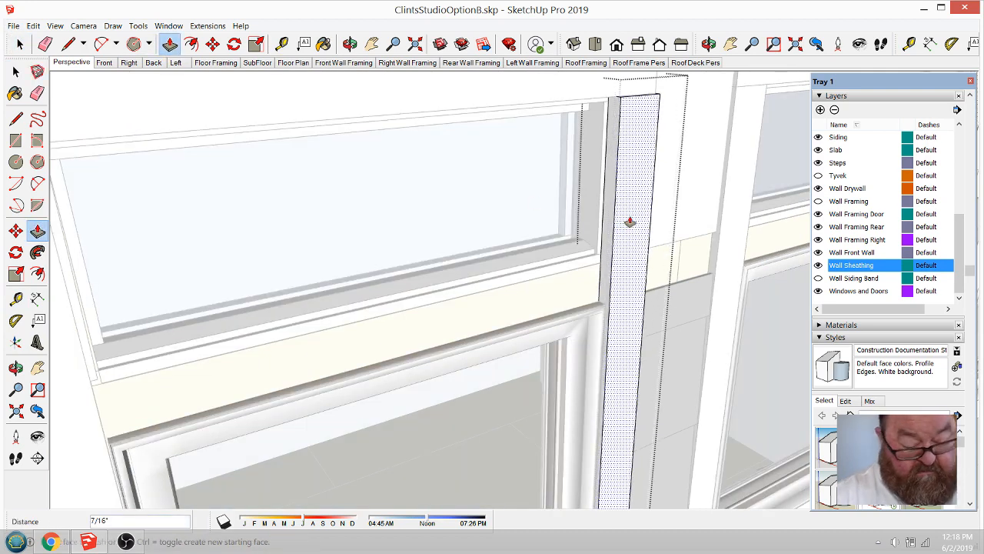
{"action": "type", "text": "1/4\""}
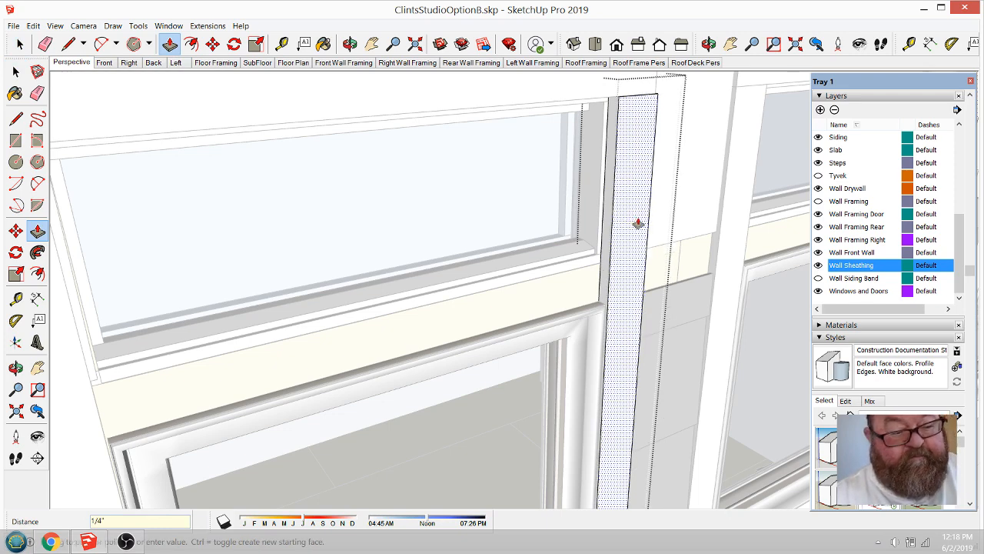
{"action": "left_click", "coordinate": [19, 44]}
Step: Open the head casing above the same window's clerestory and Push/Pull its front face out 1/4"
{"action": "scroll", "coordinate": [544, 298], "scroll_direction": "down", "scroll_amount": 1}
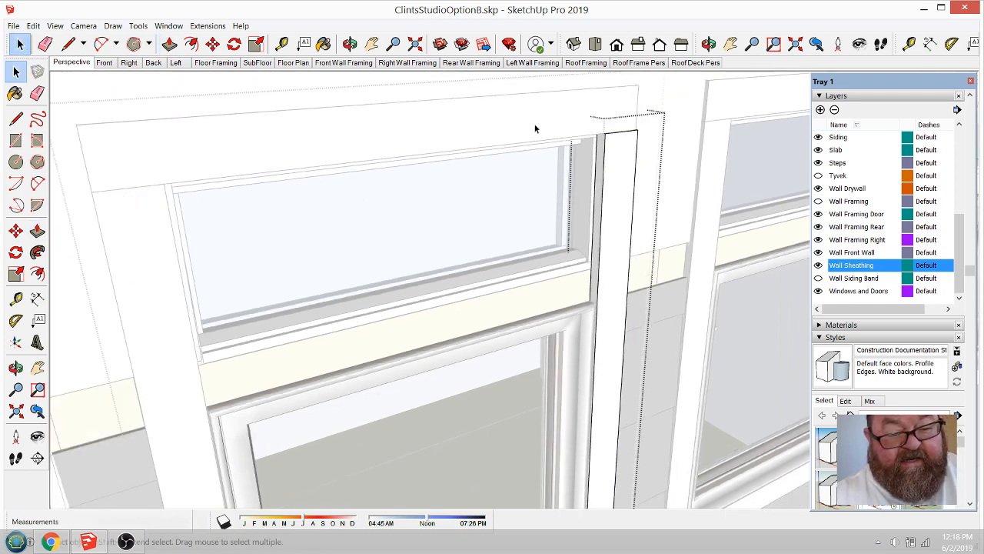
{"action": "left_click", "coordinate": [535, 123]}
{"action": "double_click", "coordinate": [536, 124]}
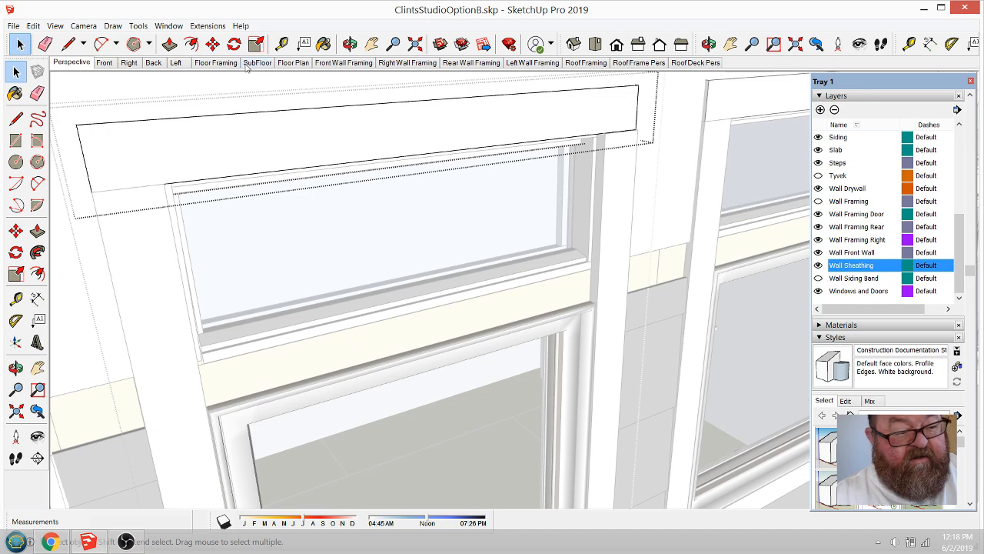
{"action": "left_click", "coordinate": [170, 44]}
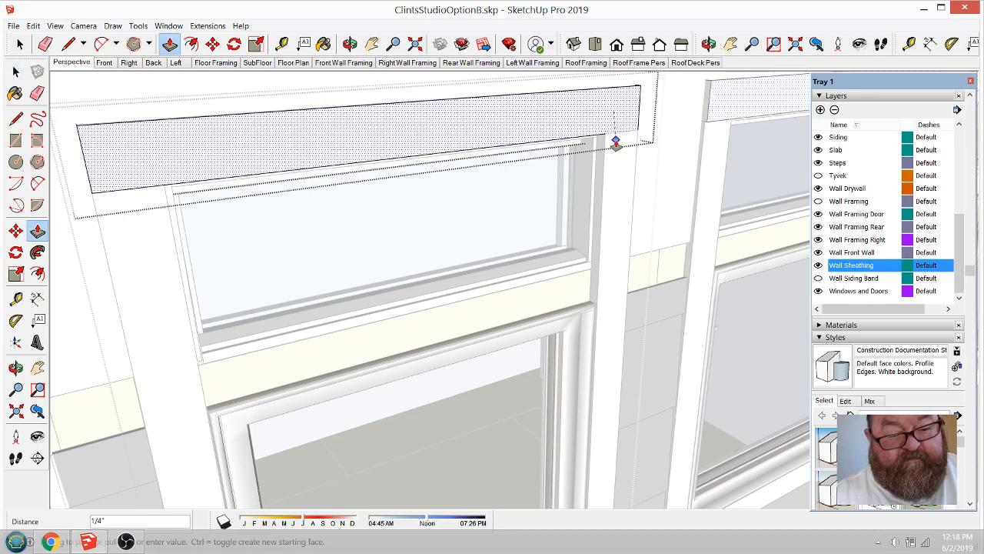
{"action": "left_click", "coordinate": [19, 44]}
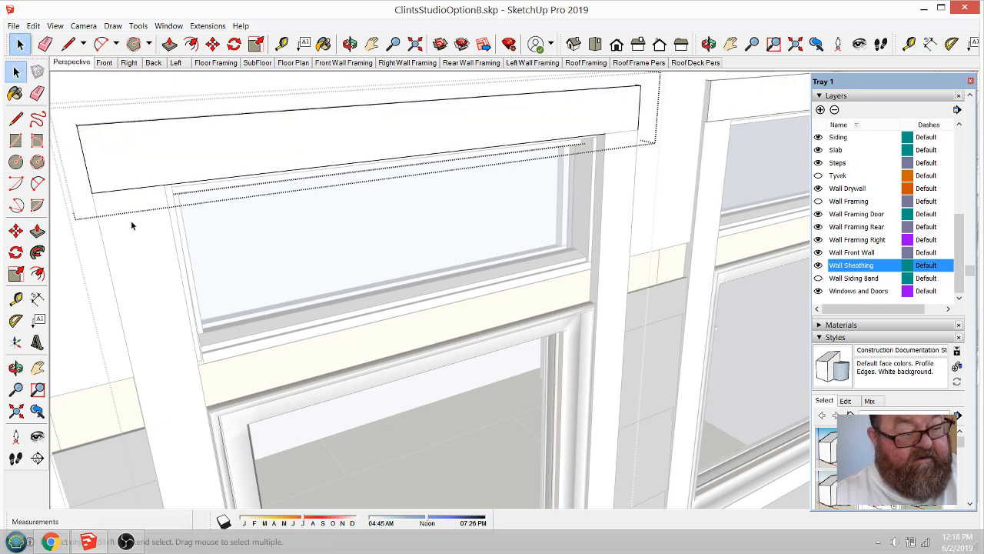
Step: Open the left side casing of the same window and Push/Pull its front face out 1/4"
{"action": "left_click", "coordinate": [131, 226]}
{"action": "double_click", "coordinate": [138, 222]}
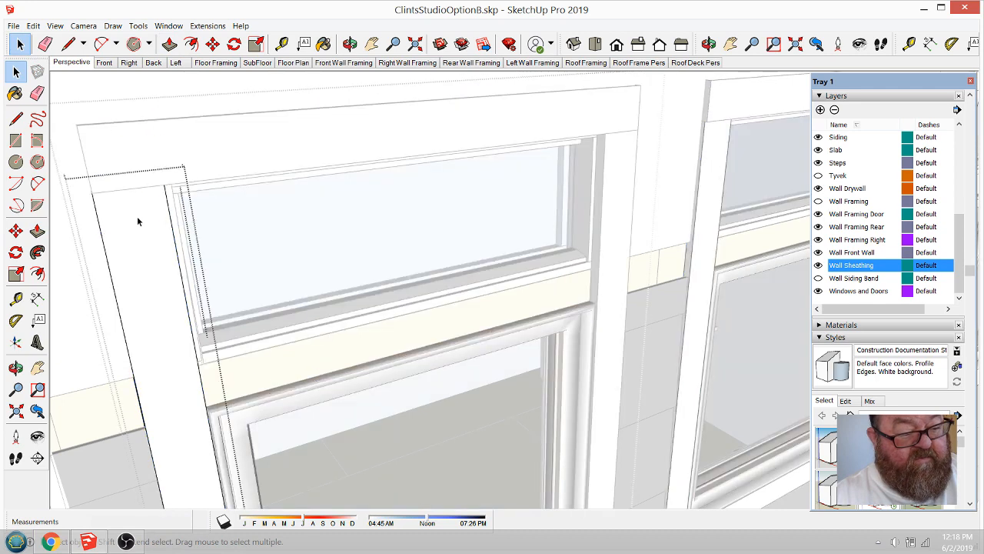
{"action": "left_click", "coordinate": [170, 44]}
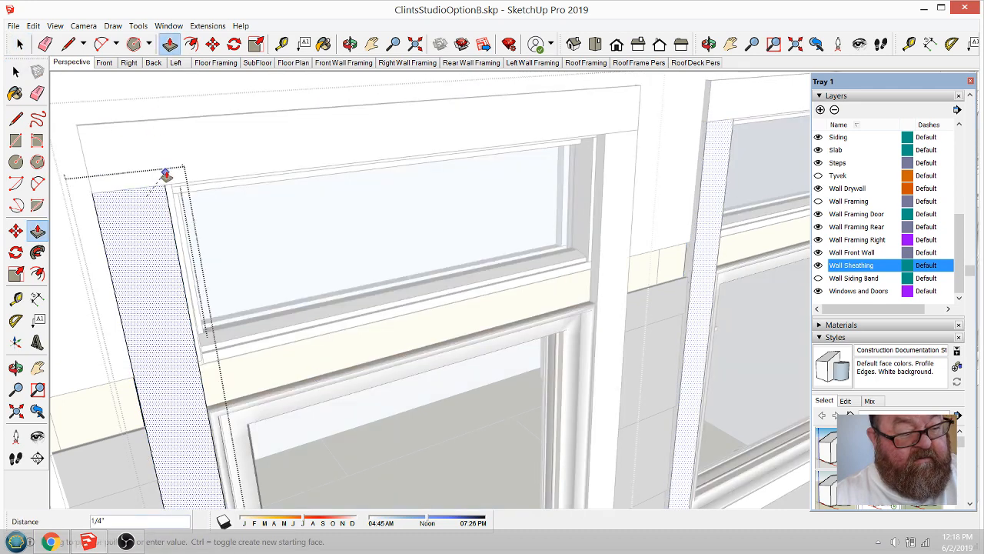
{"action": "left_click", "coordinate": [166, 174]}
{"action": "scroll", "coordinate": [283, 159], "scroll_direction": "down", "scroll_amount": 4}
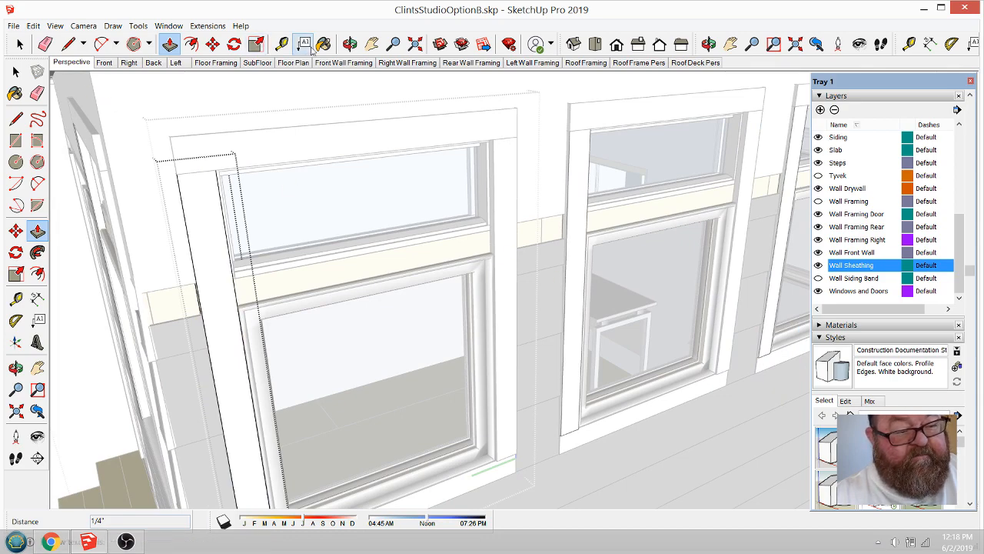
Step: Open the casing below the same window and Push/Pull its front face out 1/4"
{"action": "left_click", "coordinate": [349, 44]}
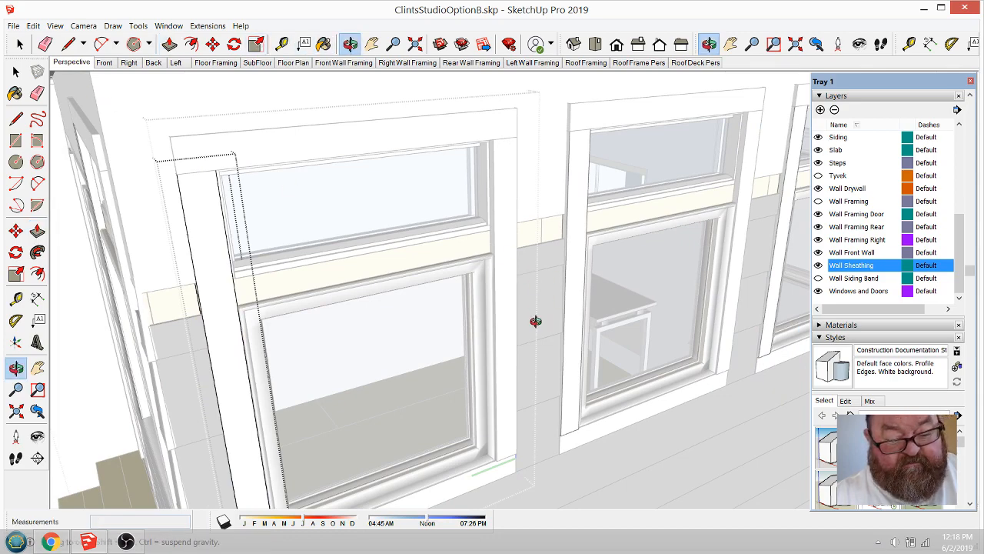
{"action": "scroll", "coordinate": [525, 300], "scroll_direction": "down", "scroll_amount": 3}
{"action": "left_click_drag", "start_coordinate": [546, 419], "coordinate": [296, 393]}
{"action": "scroll", "coordinate": [279, 348], "scroll_direction": "up", "scroll_amount": 2}
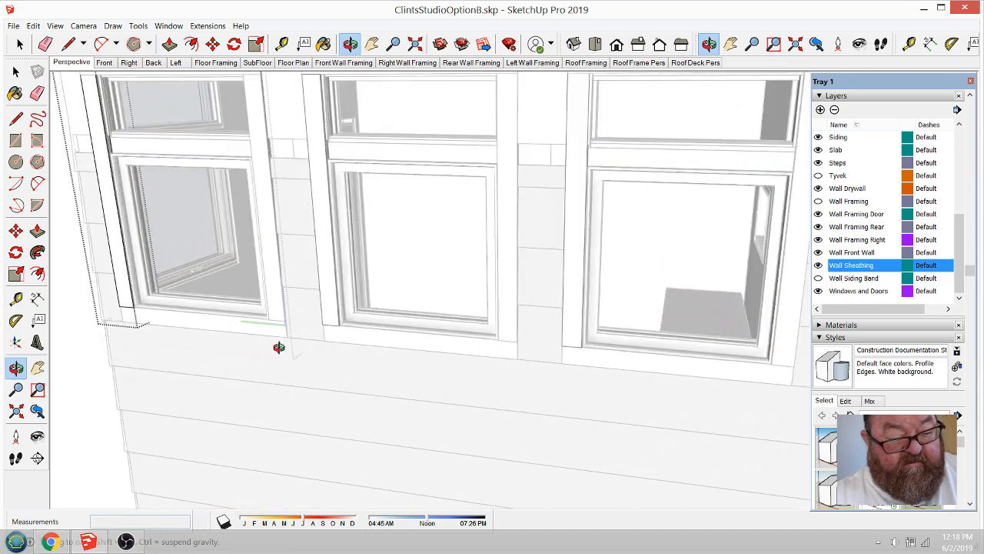
{"action": "scroll", "coordinate": [277, 331], "scroll_direction": "up", "scroll_amount": 4}
{"action": "key", "text": "space"}
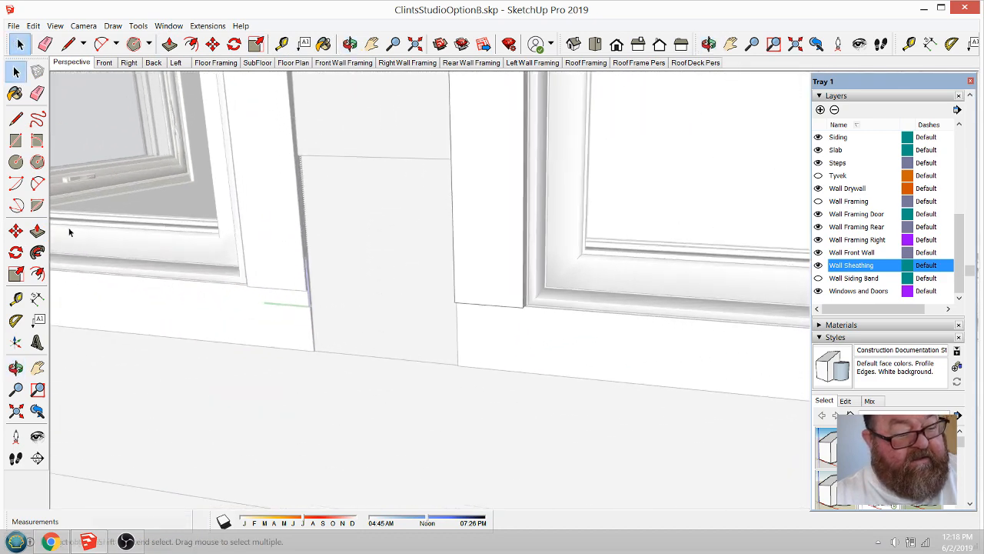
{"action": "scroll", "coordinate": [223, 402], "scroll_direction": "up", "scroll_amount": 5}
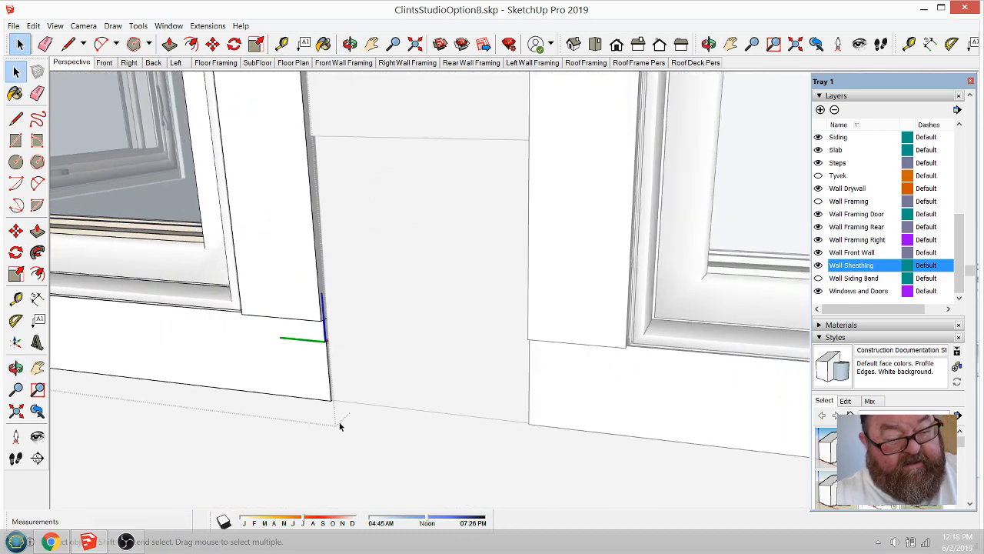
{"action": "left_click", "coordinate": [349, 43]}
{"action": "left_click_drag", "start_coordinate": [367, 195], "coordinate": [389, 140]}
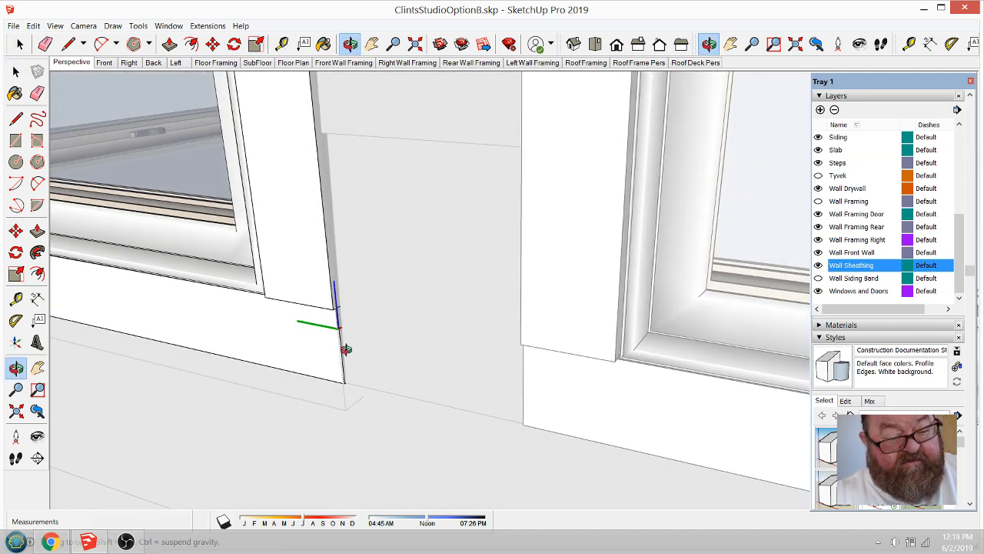
{"action": "left_click", "coordinate": [15, 72]}
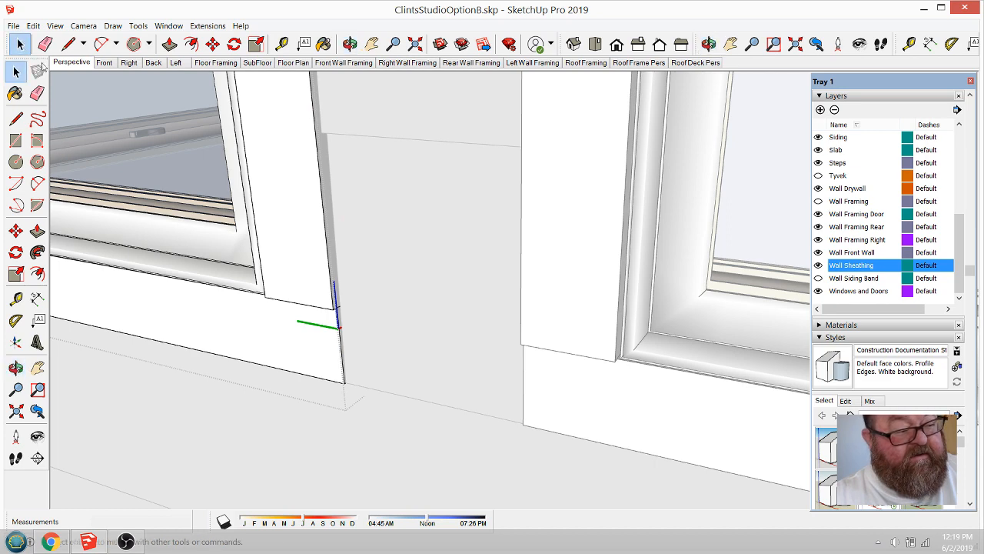
{"action": "double_click", "coordinate": [270, 329]}
{"action": "left_click", "coordinate": [169, 44]}
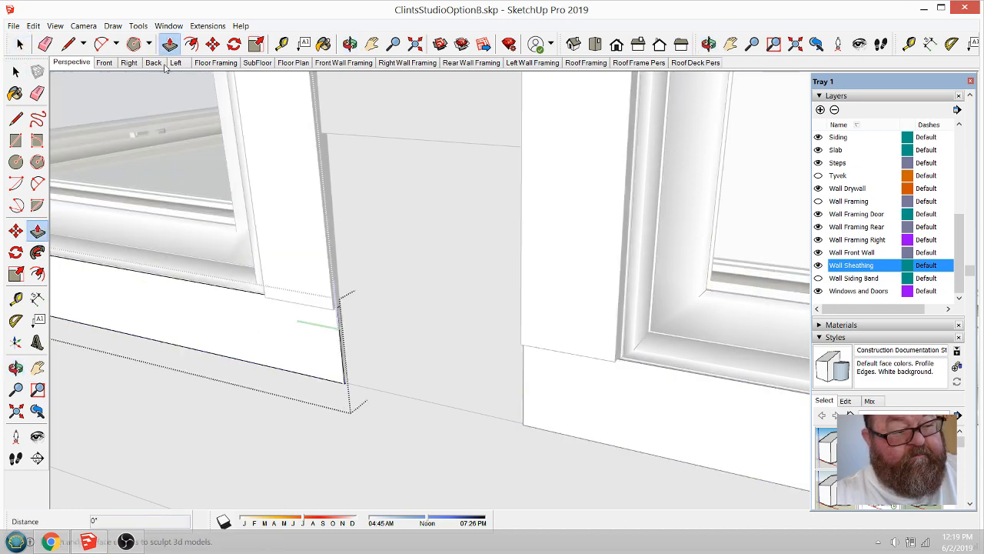
{"action": "left_click", "coordinate": [298, 327]}
{"action": "left_click", "coordinate": [300, 282]}
{"action": "scroll", "coordinate": [640, 408], "scroll_direction": "down", "scroll_amount": 5}
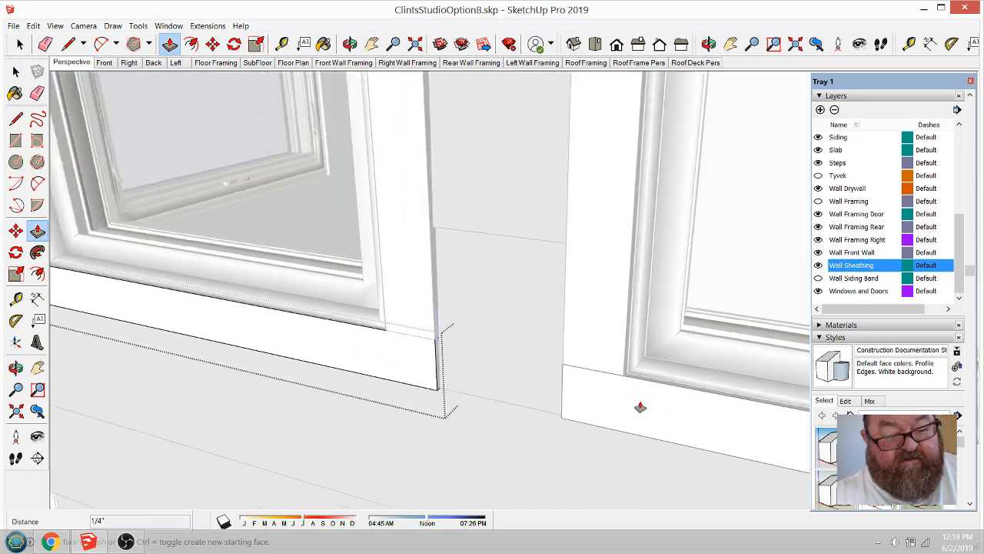
Step: Examine the window casings on the three-window wall and the adjoining door wall from around the building
{"action": "left_click", "coordinate": [349, 43]}
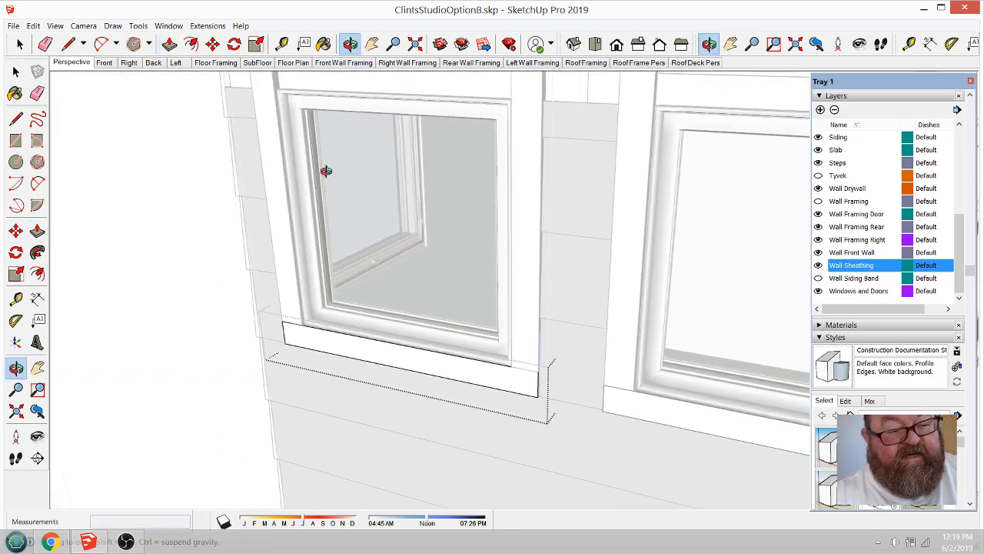
{"action": "left_click_drag", "start_coordinate": [325, 170], "coordinate": [392, 349]}
{"action": "scroll", "coordinate": [385, 355], "scroll_direction": "down", "scroll_amount": 4}
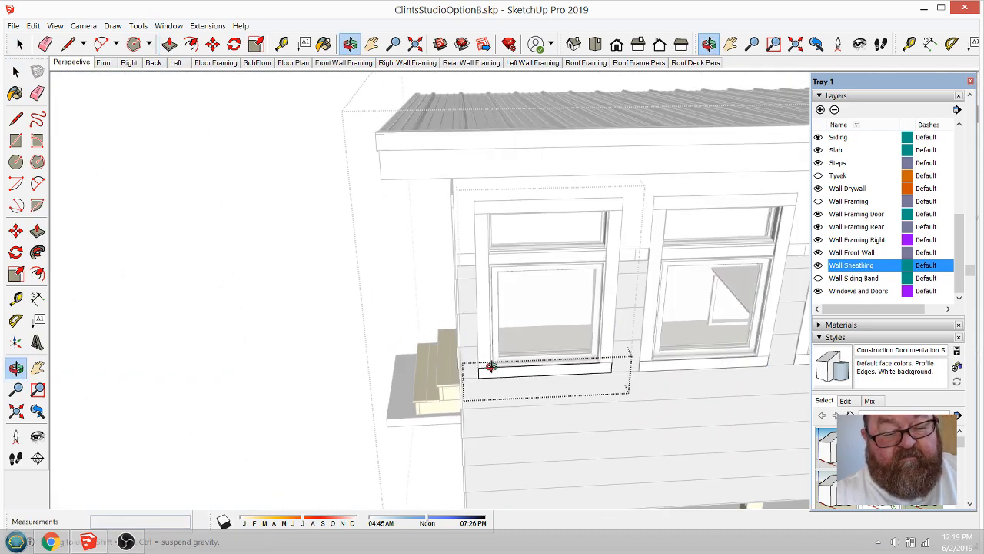
{"action": "left_click_drag", "start_coordinate": [487, 366], "coordinate": [729, 330]}
{"action": "scroll", "coordinate": [658, 188], "scroll_direction": "up", "scroll_amount": 2}
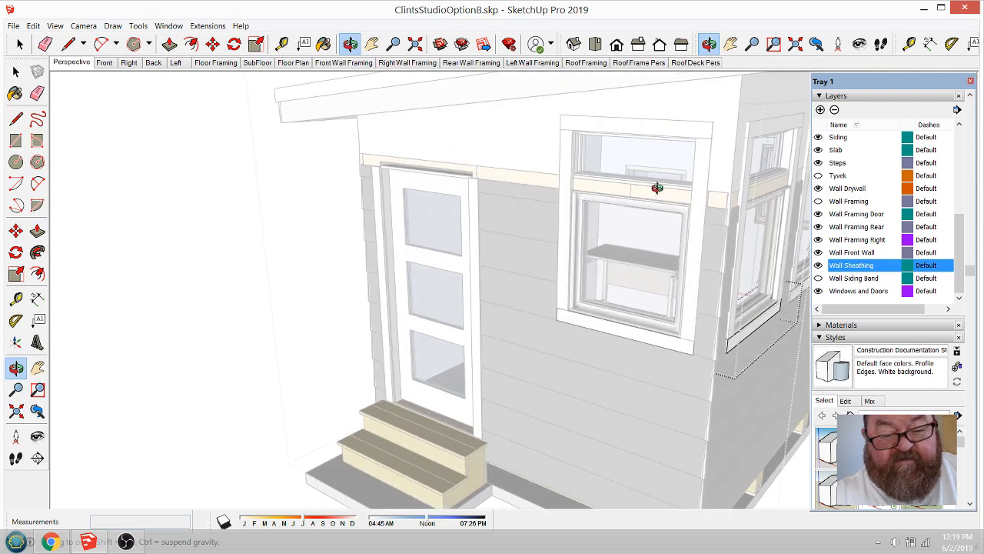
{"action": "scroll", "coordinate": [458, 312], "scroll_direction": "down", "scroll_amount": 5}
{"action": "left_click_drag", "start_coordinate": [609, 305], "coordinate": [333, 297]}
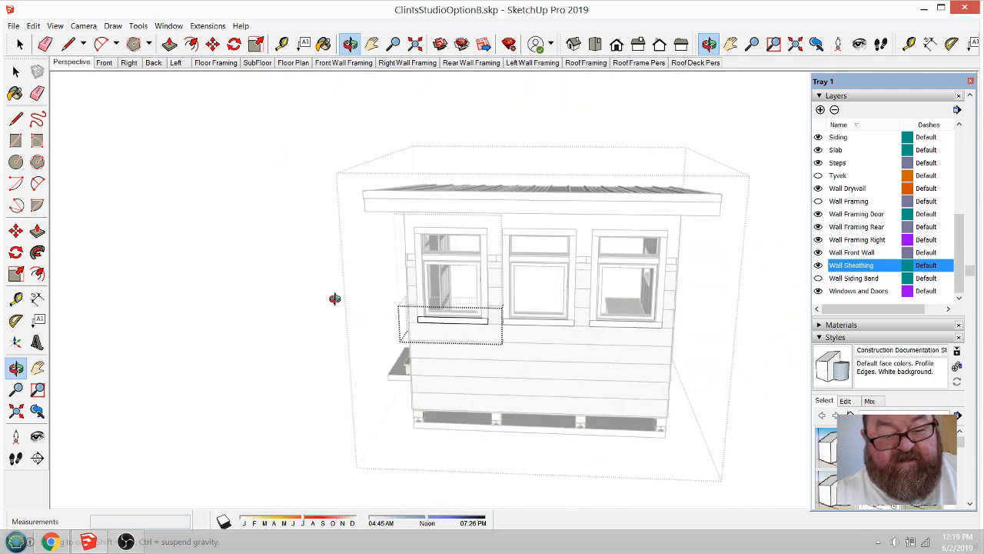
Step: Draw a 1" line across the left casing's inner side face, just below the clerestory window of the corner unit
{"action": "scroll", "coordinate": [491, 256], "scroll_direction": "up", "scroll_amount": 8}
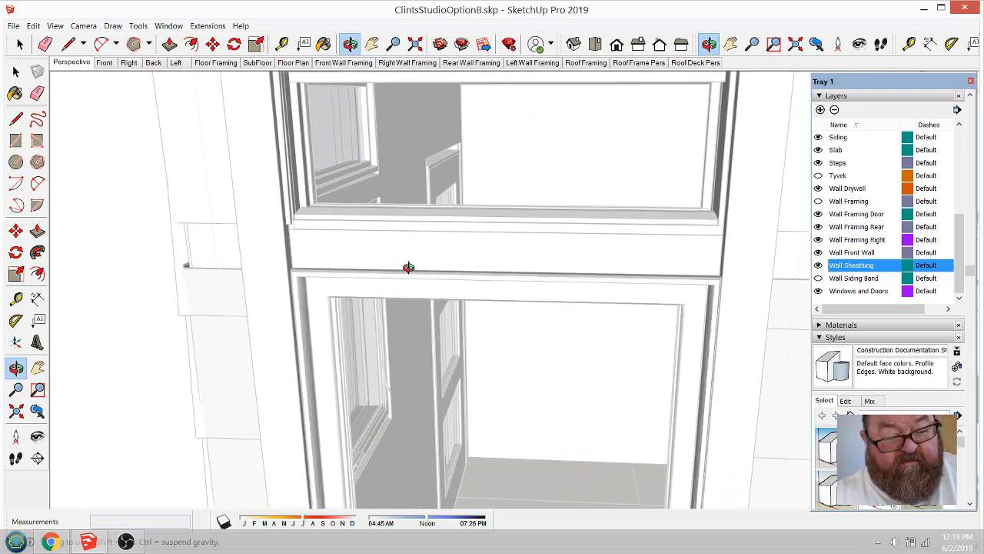
{"action": "left_click_drag", "start_coordinate": [482, 260], "coordinate": [405, 243]}
{"action": "scroll", "coordinate": [233, 213], "scroll_direction": "up", "scroll_amount": 5}
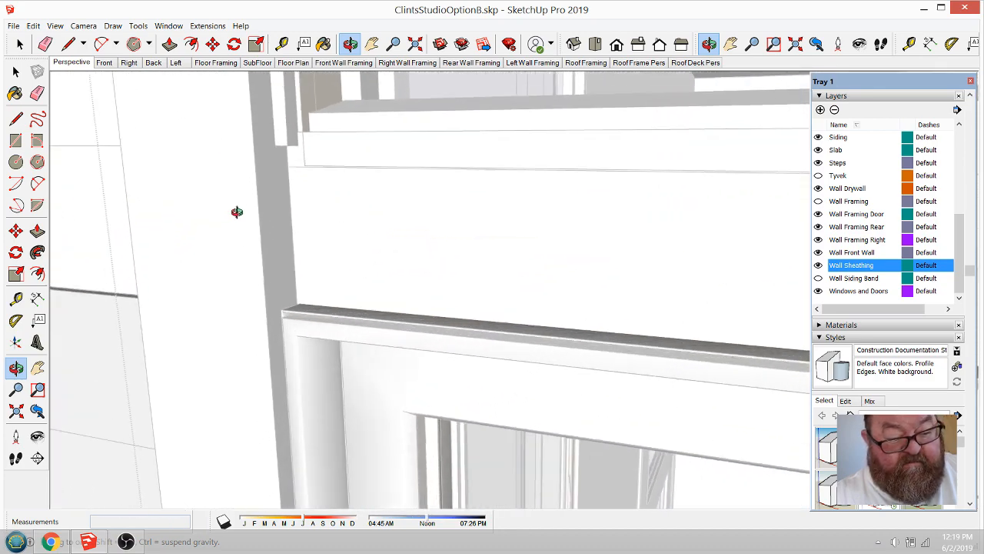
{"action": "left_click", "coordinate": [68, 44]}
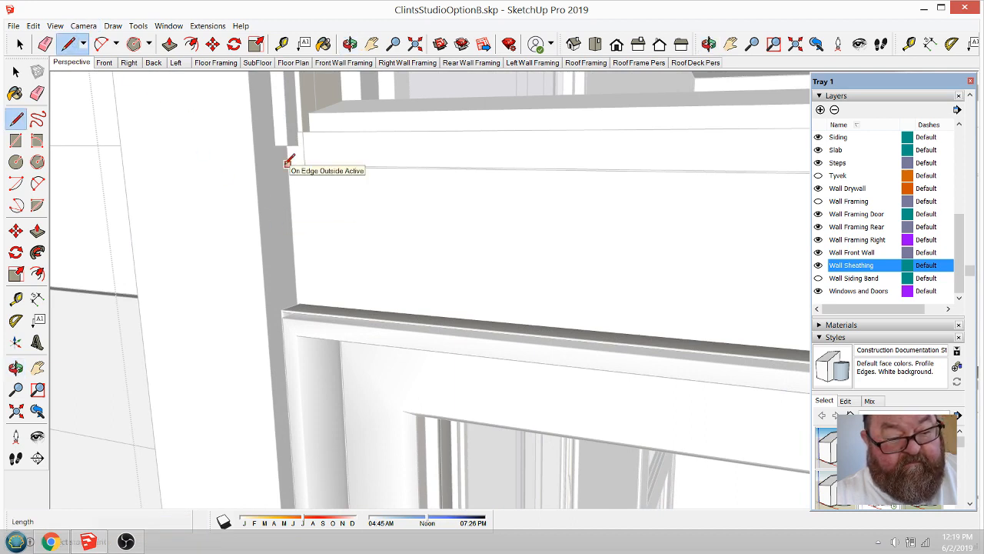
{"action": "left_click", "coordinate": [290, 189]}
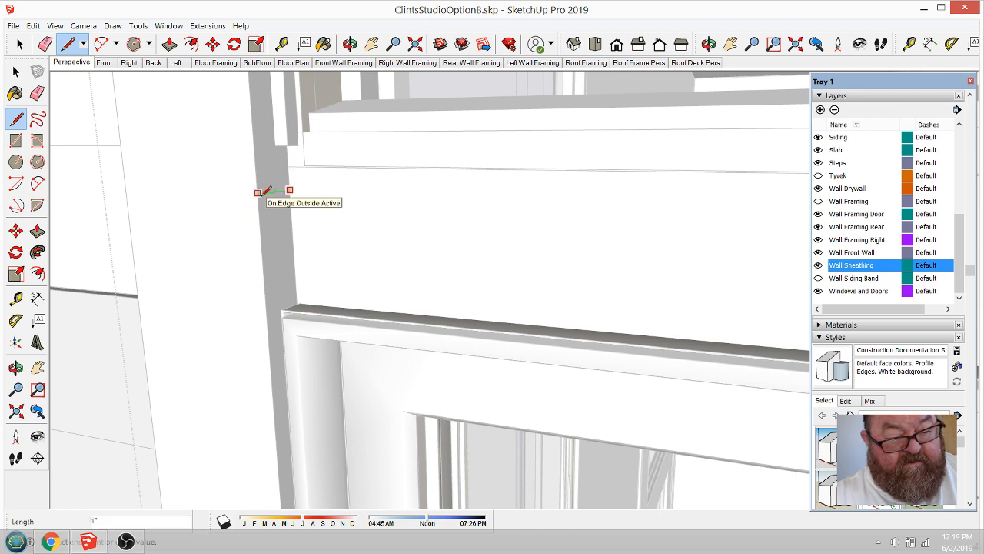
{"action": "left_click", "coordinate": [259, 193]}
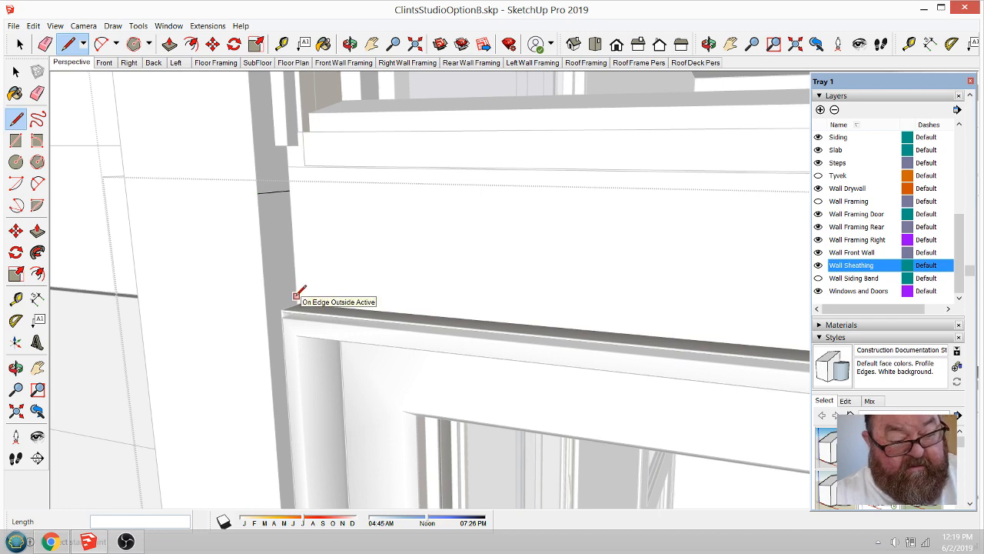
Step: Draw a second line across the left casing's inner side face, just above the top of the lower window
{"action": "left_click", "coordinate": [350, 44]}
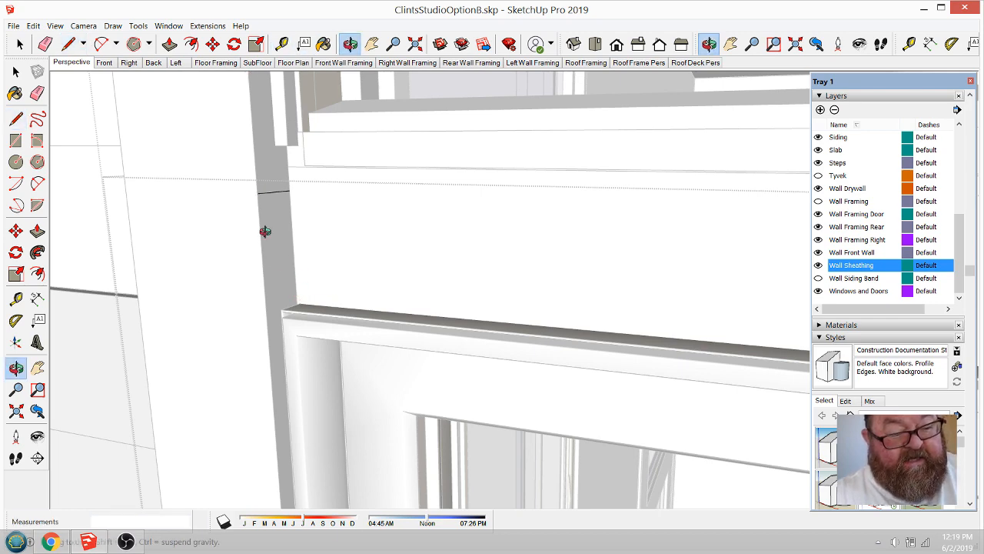
{"action": "left_click_drag", "start_coordinate": [264, 231], "coordinate": [320, 267]}
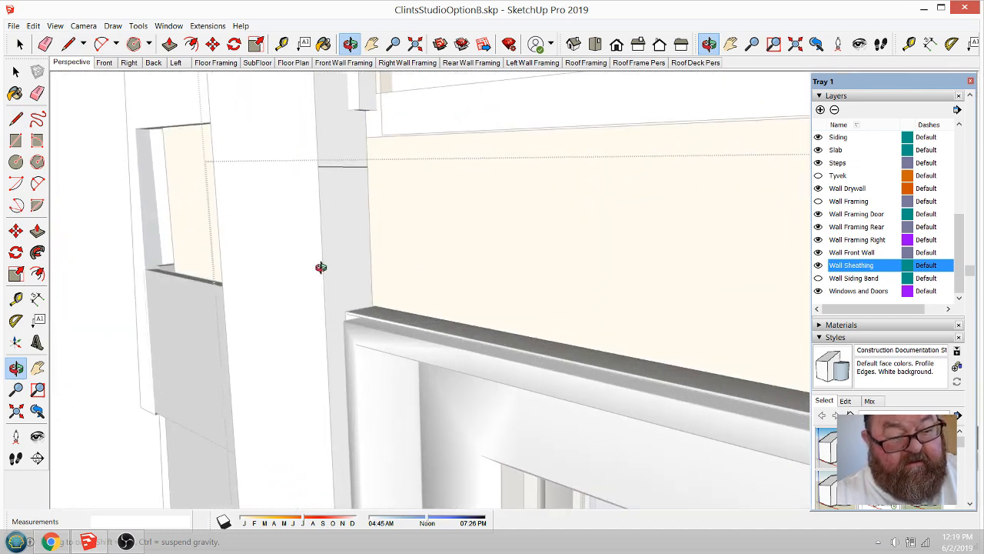
{"action": "left_click", "coordinate": [67, 44]}
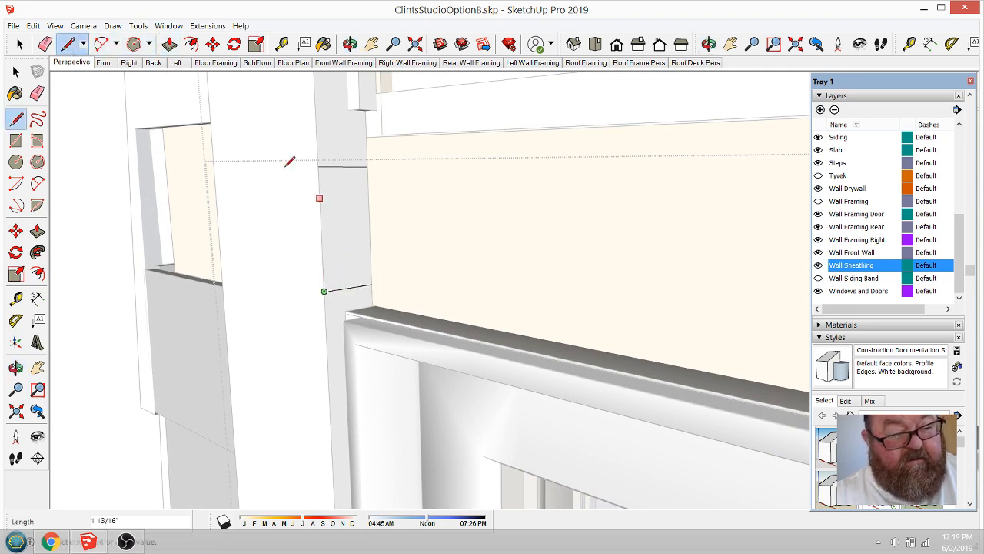
{"action": "left_click", "coordinate": [169, 44]}
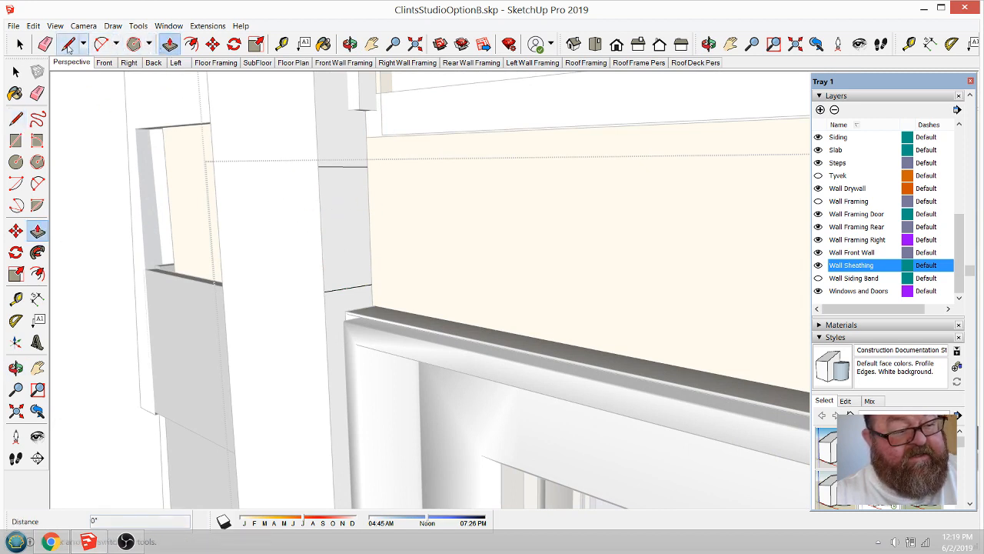
Step: Draw a rectangle of about 2 1/16" by 1" between the two lines on the left casing's inner side face
{"action": "left_click", "coordinate": [149, 44]}
{"action": "left_click", "coordinate": [154, 64]}
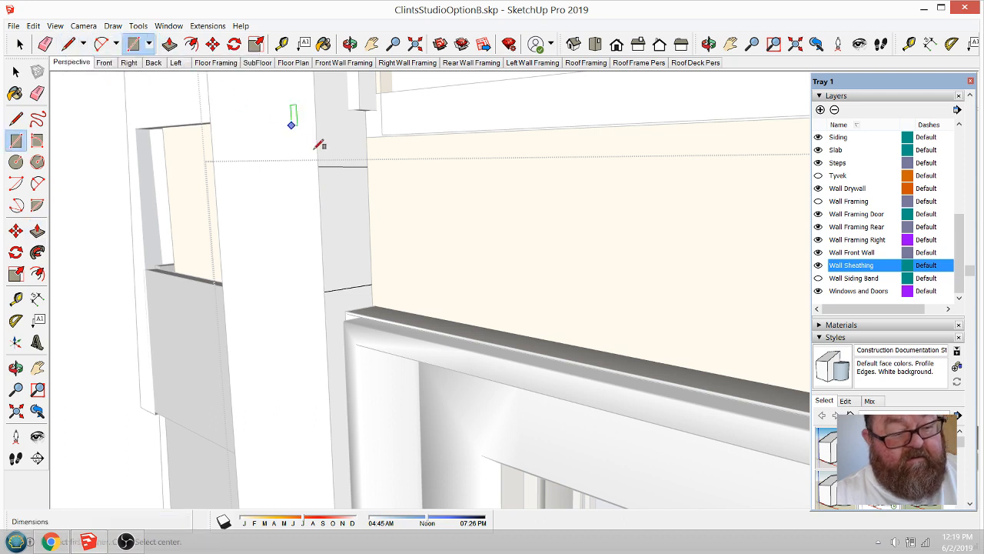
{"action": "left_click", "coordinate": [317, 166]}
{"action": "left_click", "coordinate": [371, 283]}
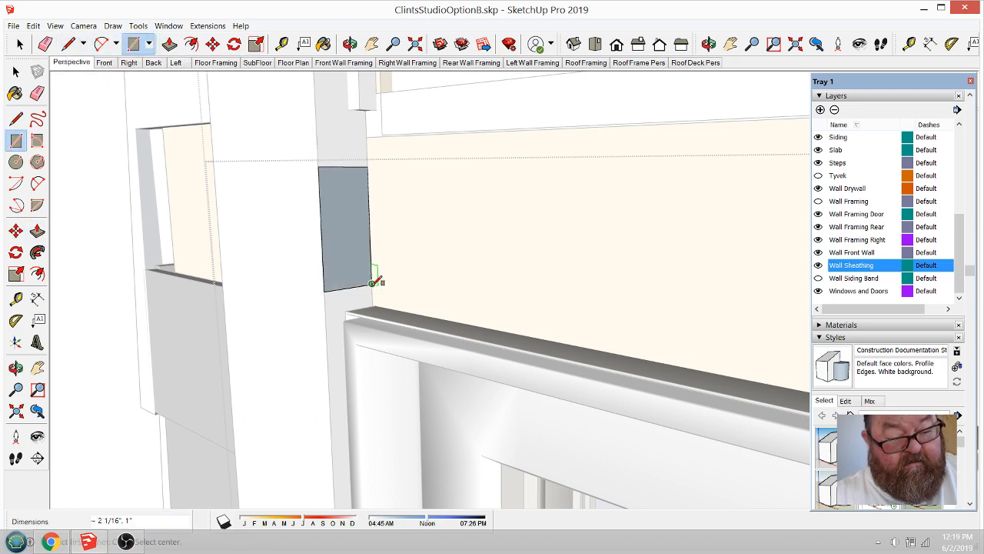
Step: Extrude the small rectangle on the left casing about 2' 5 1/2" across to the right casing, forming an infill piece
{"action": "key", "text": "p"}
{"action": "left_click", "coordinate": [342, 212]}
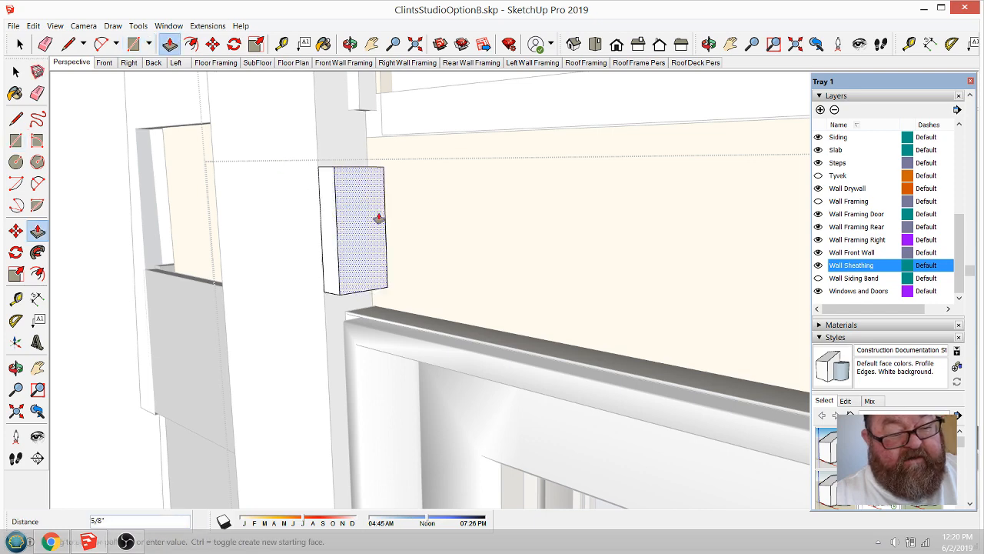
{"action": "scroll", "coordinate": [187, 176], "scroll_direction": "down", "scroll_amount": 8}
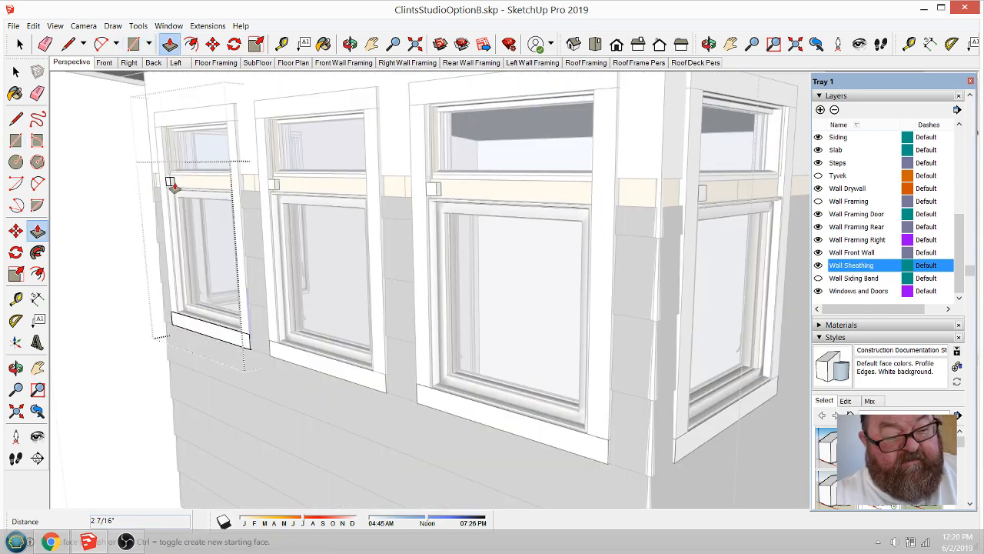
{"action": "scroll", "coordinate": [157, 185], "scroll_direction": "up", "scroll_amount": 6}
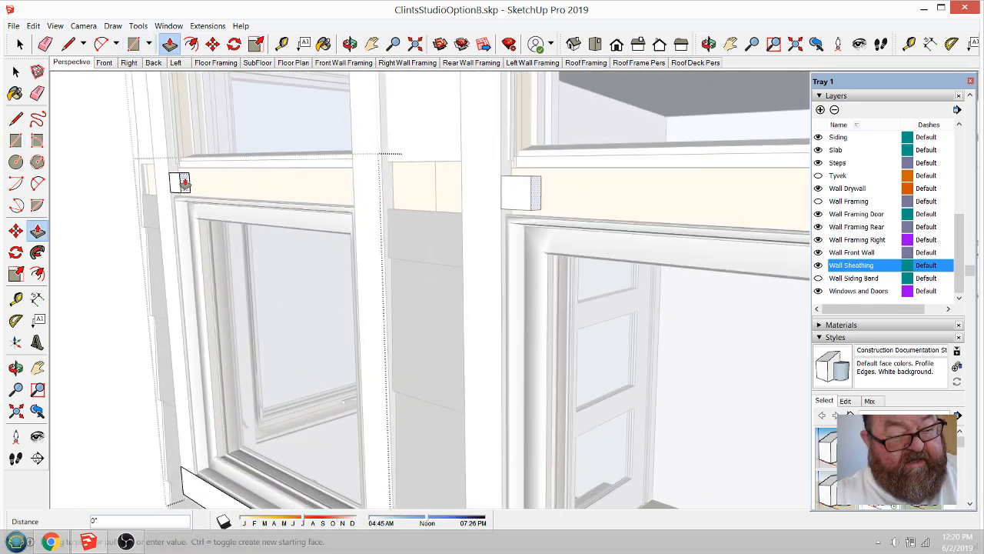
{"action": "left_click", "coordinate": [353, 203]}
Step: Extend the underside of the infill piece down to the top of the lower window
{"action": "left_click", "coordinate": [349, 44]}
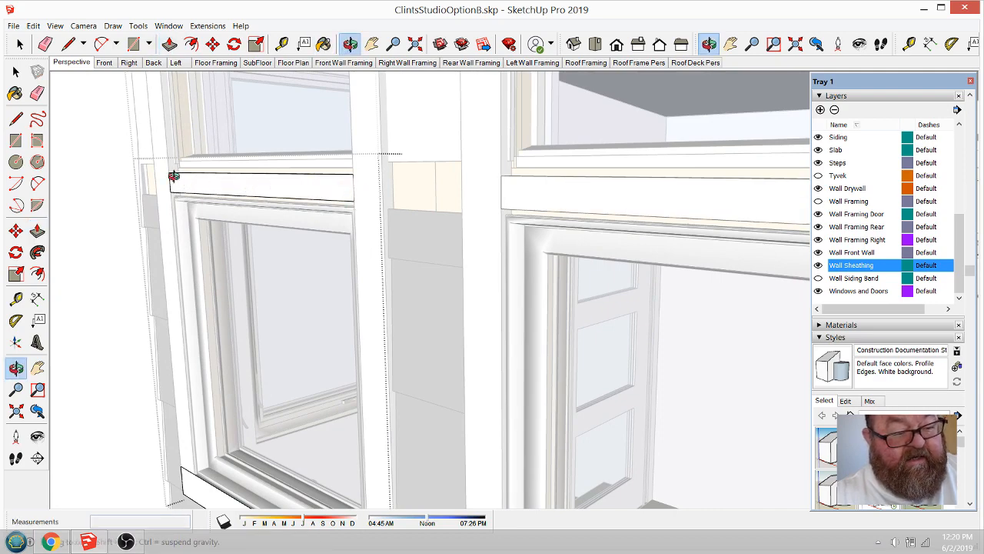
{"action": "left_click_drag", "start_coordinate": [174, 176], "coordinate": [316, 168]}
{"action": "scroll", "coordinate": [415, 261], "scroll_direction": "up", "scroll_amount": 6}
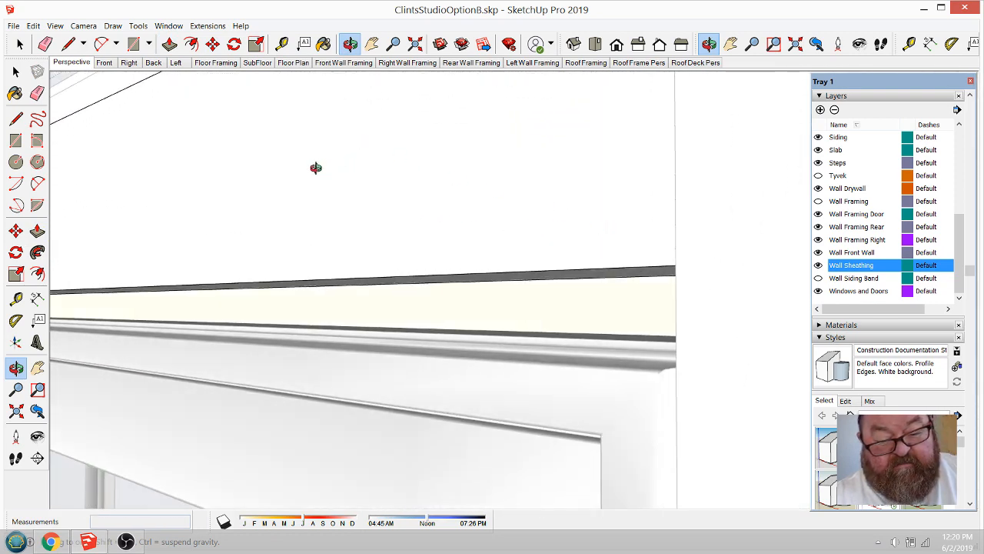
{"action": "left_click", "coordinate": [170, 44]}
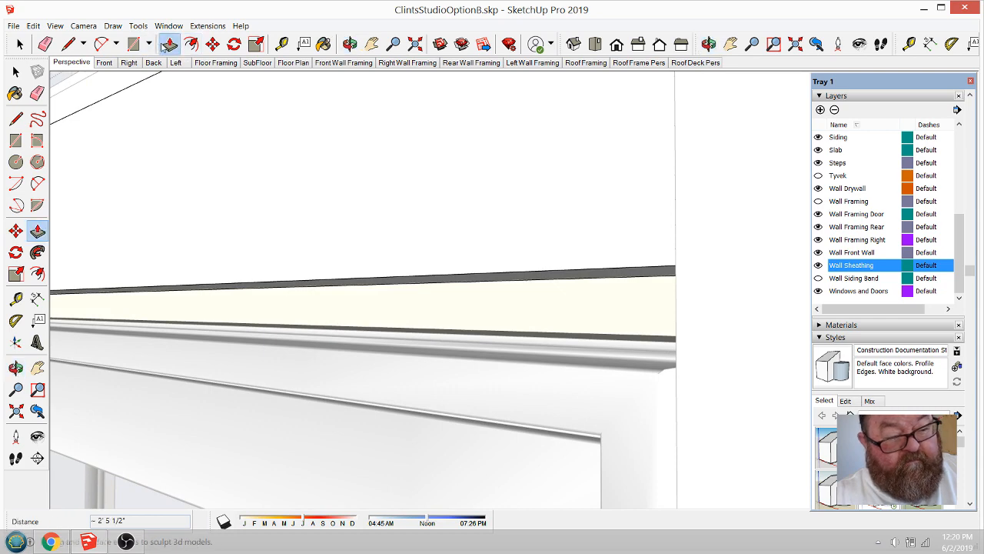
{"action": "left_click", "coordinate": [376, 264]}
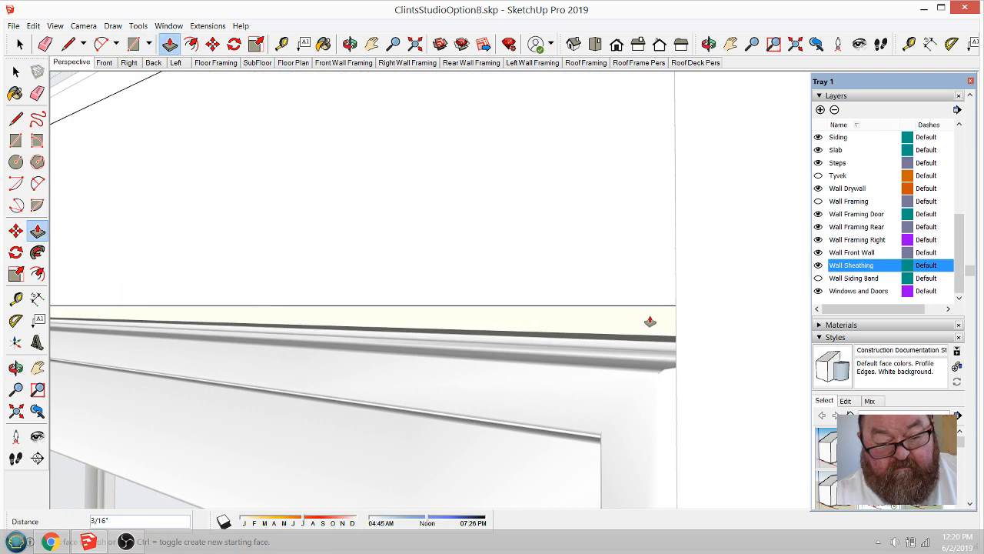
{"action": "key", "text": "o"}
{"action": "left_click_drag", "start_coordinate": [635, 269], "coordinate": [569, 205]}
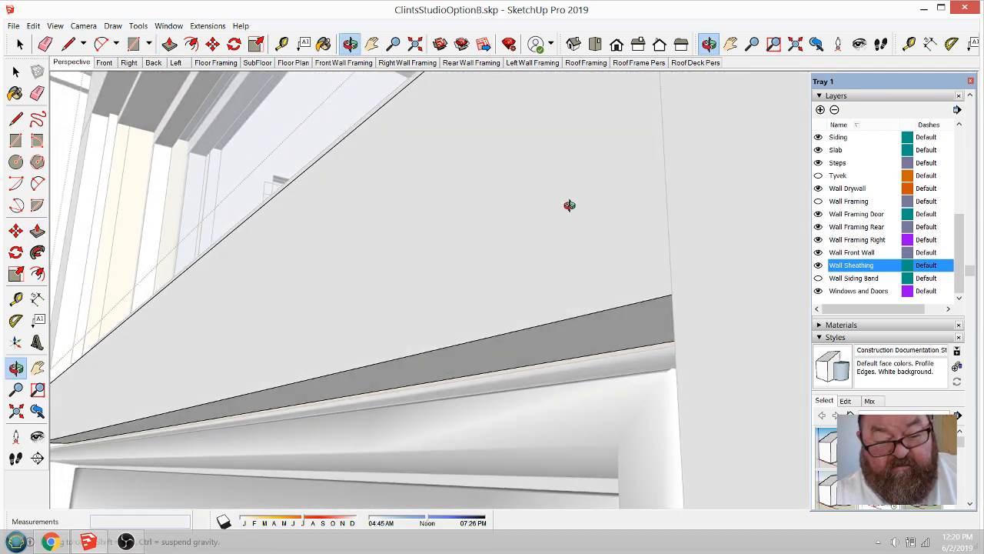
{"action": "left_click", "coordinate": [170, 43]}
{"action": "left_click", "coordinate": [638, 327]}
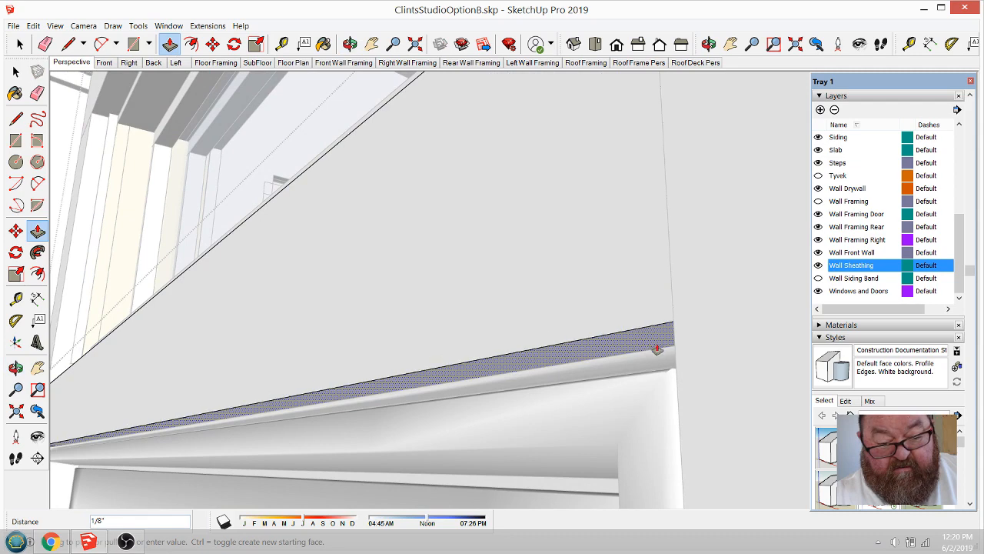
{"action": "left_click", "coordinate": [652, 347]}
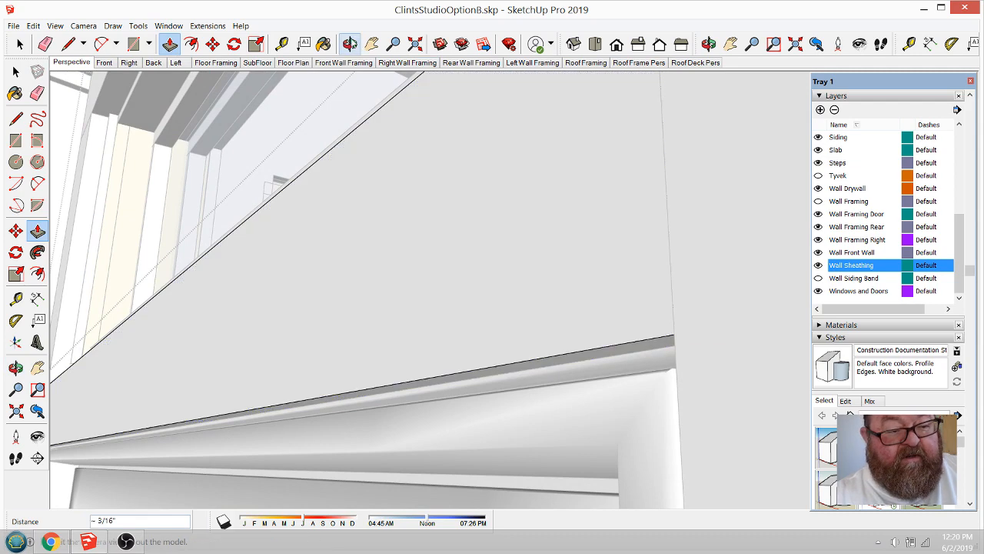
Step: Place a construction guide 3.5" above the bottom edge of the infill piece's front face
{"action": "left_click", "coordinate": [351, 43]}
{"action": "left_click_drag", "start_coordinate": [604, 369], "coordinate": [666, 367]}
{"action": "left_click_drag", "start_coordinate": [488, 369], "coordinate": [663, 359]}
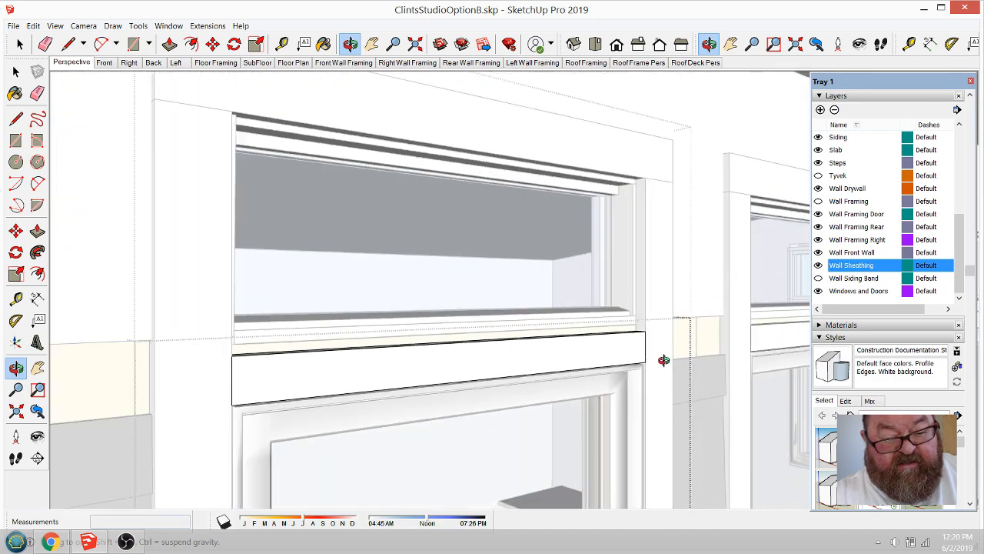
{"action": "scroll", "coordinate": [663, 360], "scroll_direction": "down", "scroll_amount": 2}
{"action": "scroll", "coordinate": [389, 394], "scroll_direction": "up", "scroll_amount": 5}
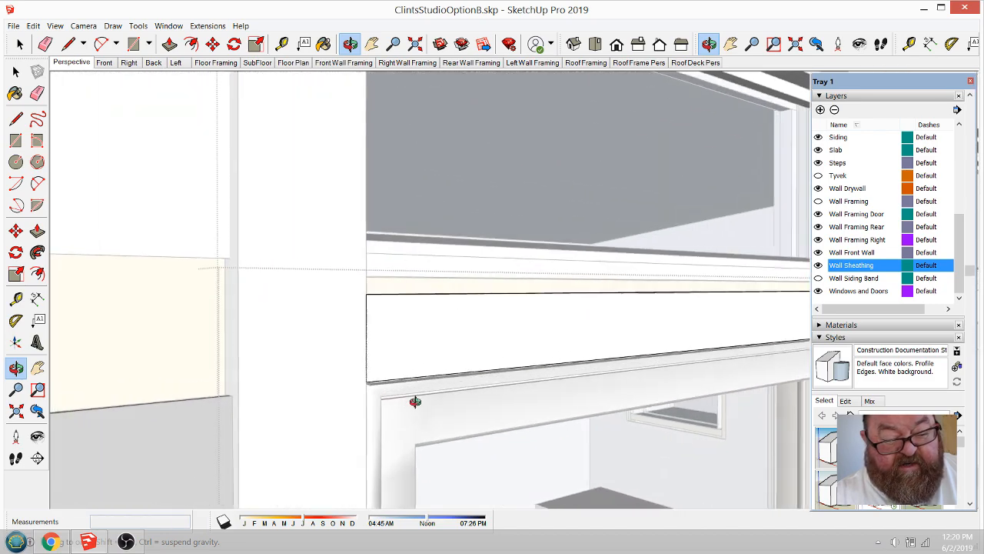
{"action": "left_click_drag", "start_coordinate": [415, 401], "coordinate": [337, 405]}
{"action": "left_click_drag", "start_coordinate": [363, 374], "coordinate": [330, 399]}
{"action": "mouse_move", "coordinate": [340, 336]}
{"action": "left_mouse_down"}
{"action": "mouse_move", "coordinate": [323, 331]}
{"action": "mouse_move", "coordinate": [387, 356]}
{"action": "mouse_move", "coordinate": [356, 327]}
{"action": "left_mouse_up"}
{"action": "left_click", "coordinate": [282, 44]}
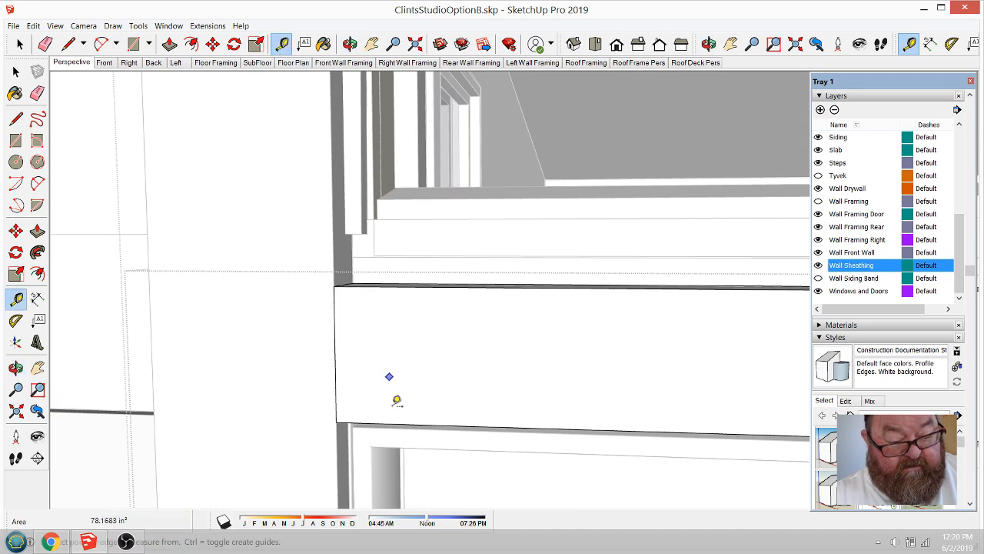
{"action": "left_click", "coordinate": [389, 422]}
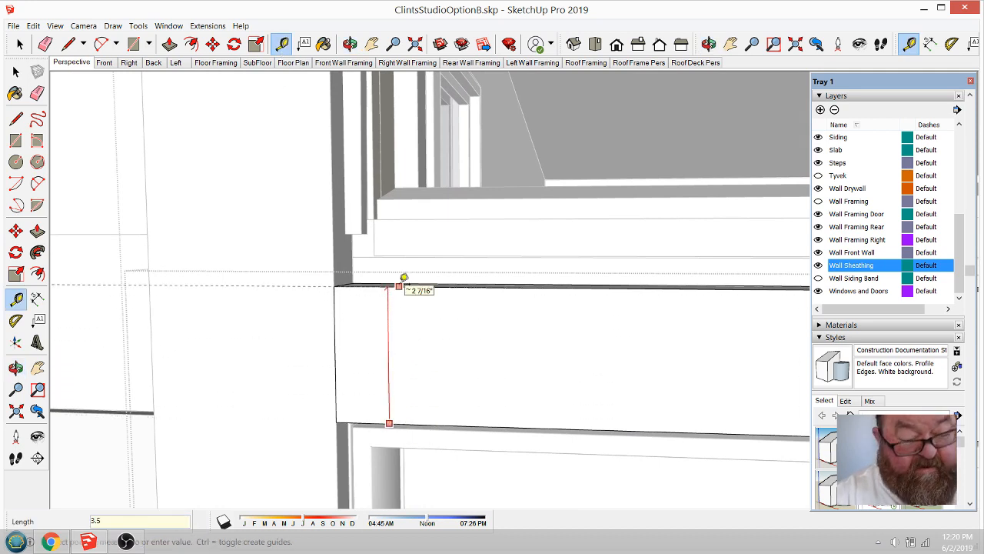
{"action": "key", "text": "Return"}
Step: Raise the infill piece's top face about 1 1/16" to the guide and erase the guide
{"action": "left_click", "coordinate": [350, 44]}
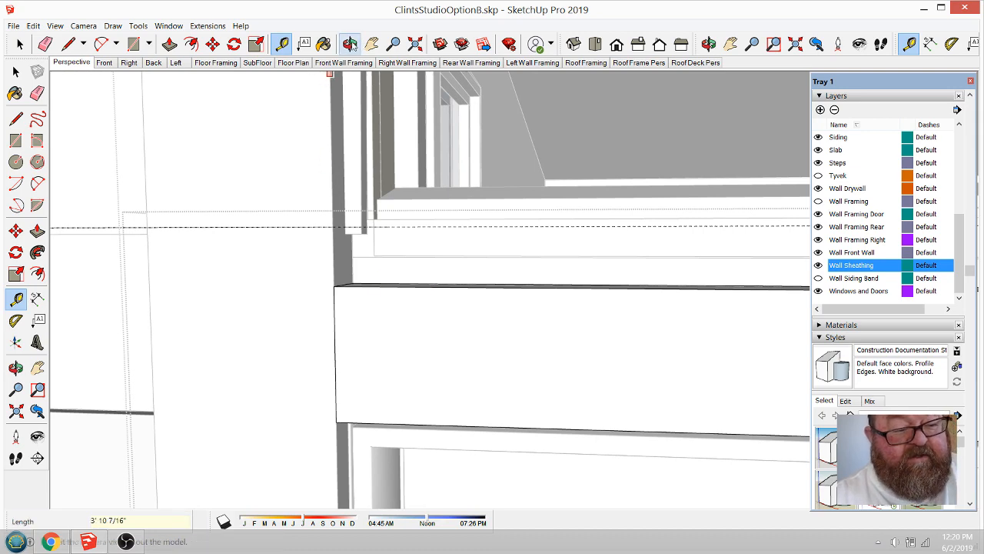
{"action": "left_click_drag", "start_coordinate": [271, 338], "coordinate": [238, 420]}
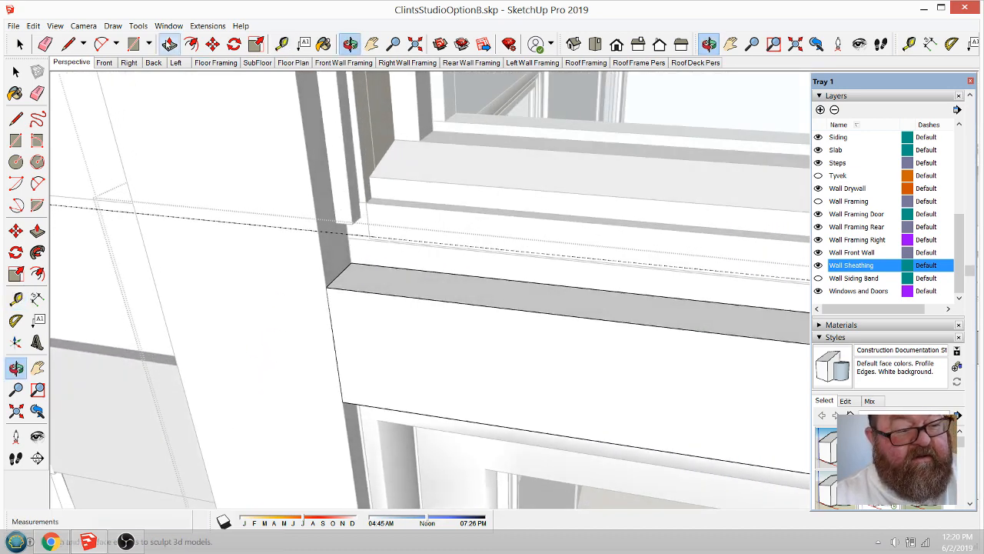
{"action": "left_click", "coordinate": [170, 44]}
{"action": "left_click_drag", "start_coordinate": [366, 287], "coordinate": [319, 236]}
{"action": "left_click", "coordinate": [318, 233]}
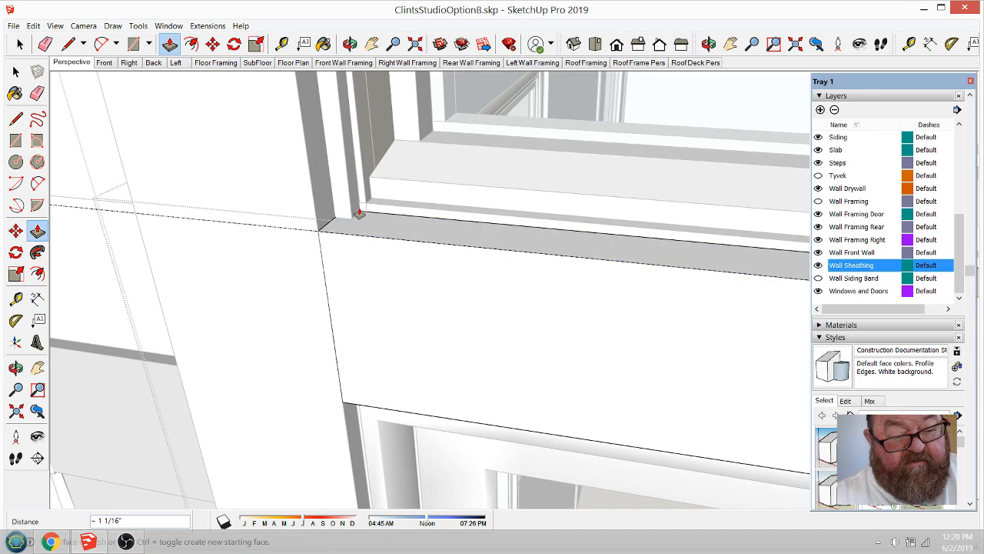
{"action": "middle_click_drag", "start_coordinate": [395, 249], "coordinate": [546, 308]}
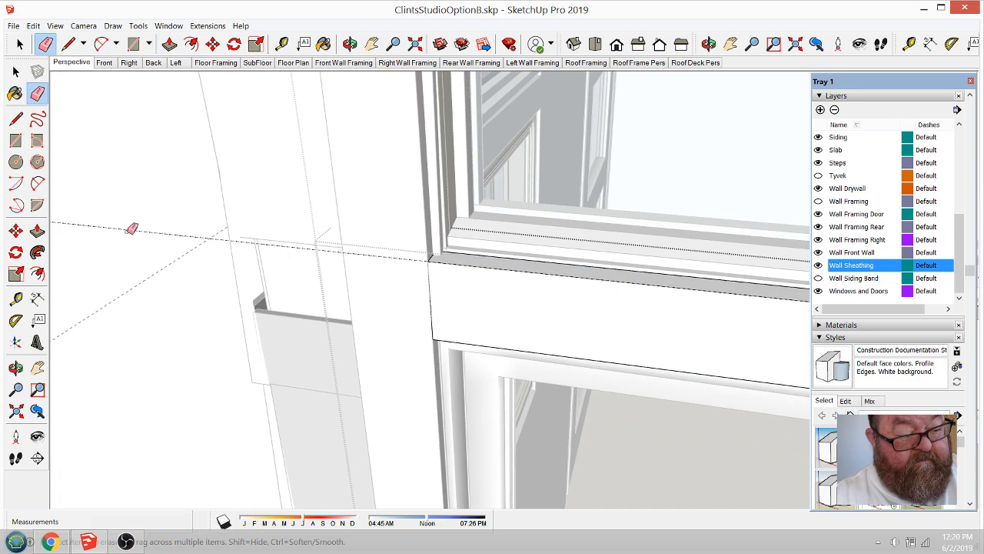
{"action": "scroll", "coordinate": [138, 227], "scroll_direction": "down", "scroll_amount": 5}
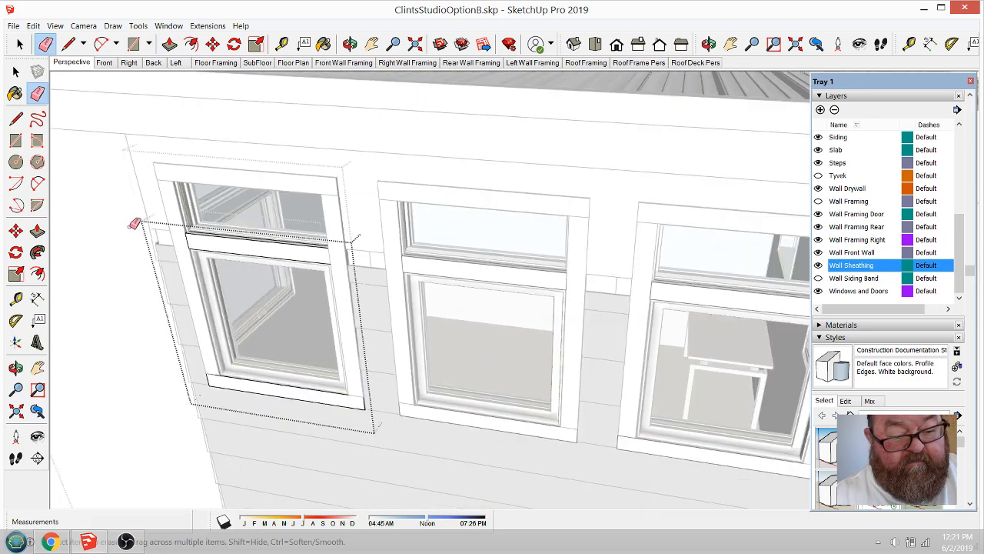
{"action": "scroll", "coordinate": [548, 303], "scroll_direction": "down", "scroll_amount": 2}
Step: Push the infill piece's front face back 1/4" from the casing face and exit the component
{"action": "left_click", "coordinate": [350, 44]}
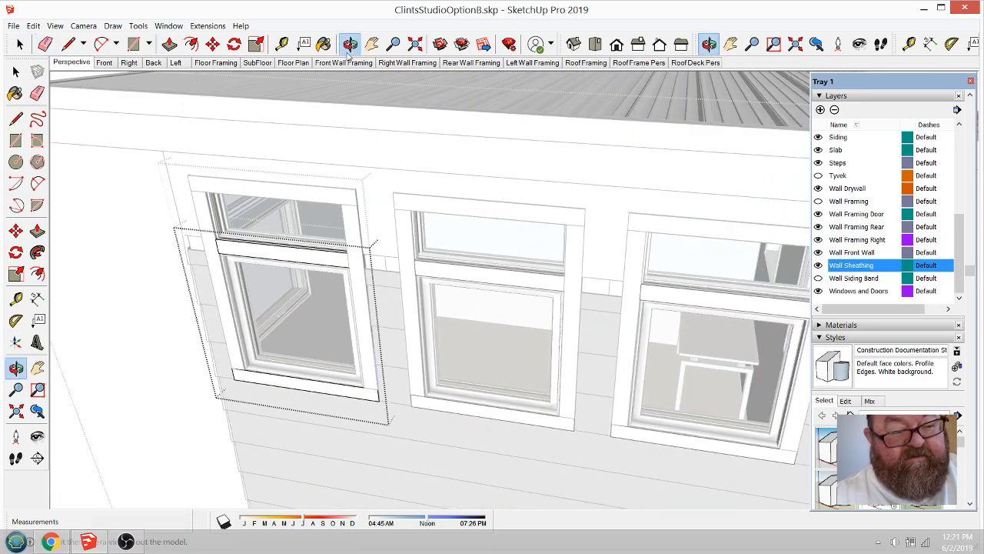
{"action": "left_click_drag", "start_coordinate": [392, 253], "coordinate": [553, 173]}
{"action": "scroll", "coordinate": [382, 282], "scroll_direction": "down", "scroll_amount": 4}
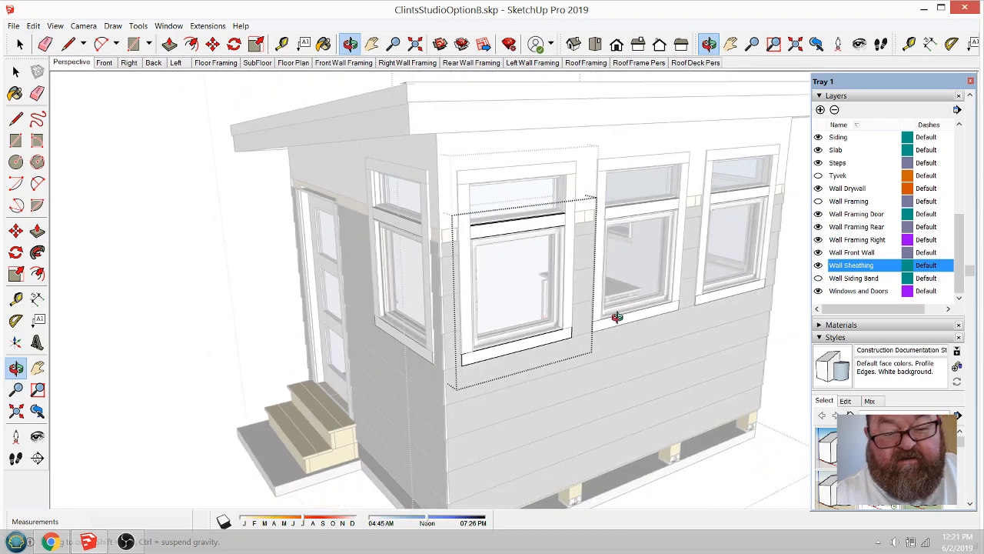
{"action": "left_click_drag", "start_coordinate": [617, 317], "coordinate": [322, 209]}
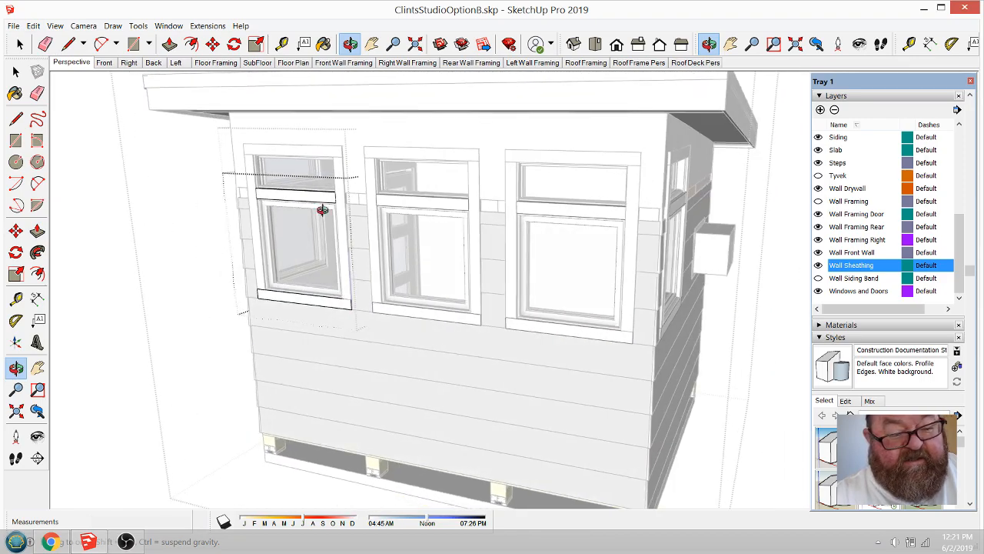
{"action": "scroll", "coordinate": [322, 210], "scroll_direction": "up", "scroll_amount": 6}
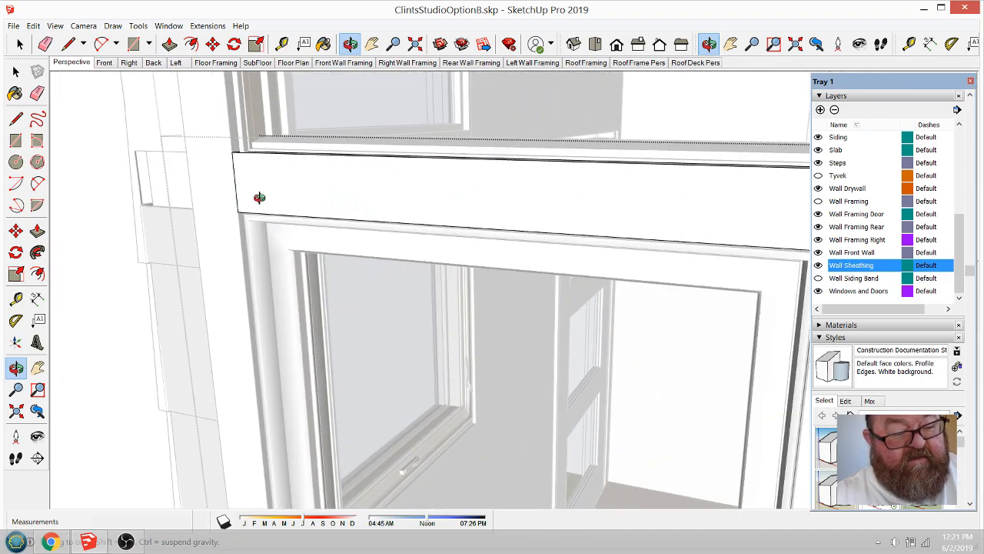
{"action": "left_click_drag", "start_coordinate": [259, 197], "coordinate": [232, 282]}
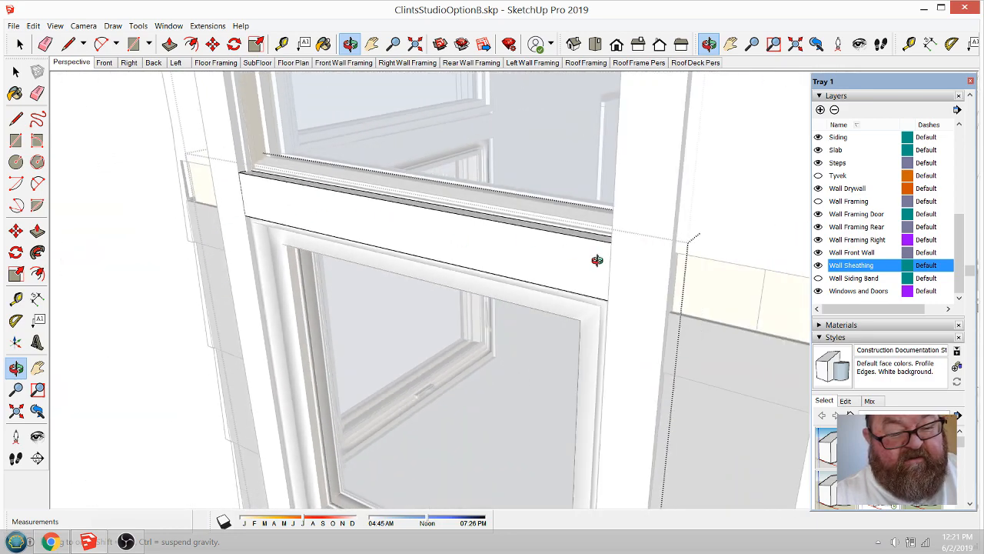
{"action": "scroll", "coordinate": [597, 260], "scroll_direction": "up", "scroll_amount": 3}
{"action": "key", "text": "p"}
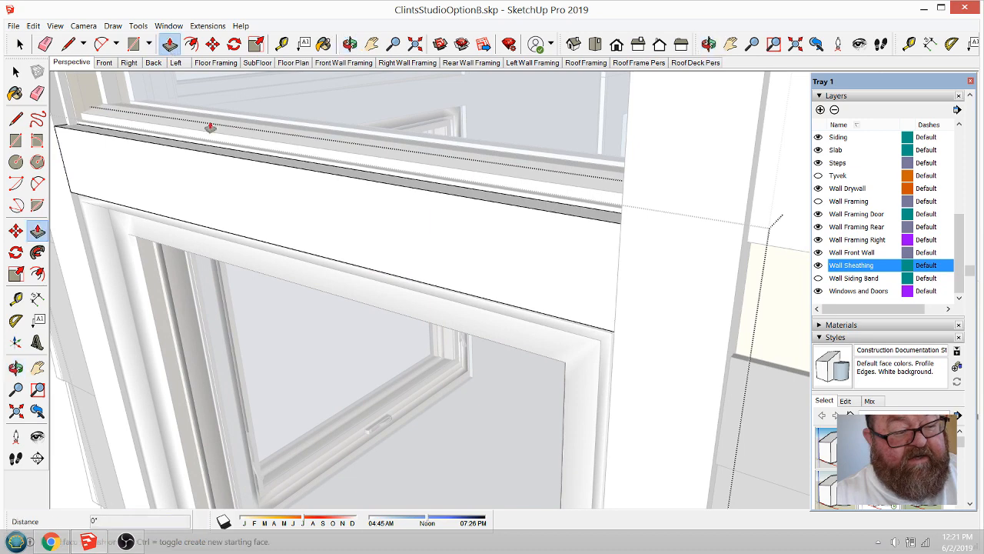
{"action": "left_click", "coordinate": [251, 213]}
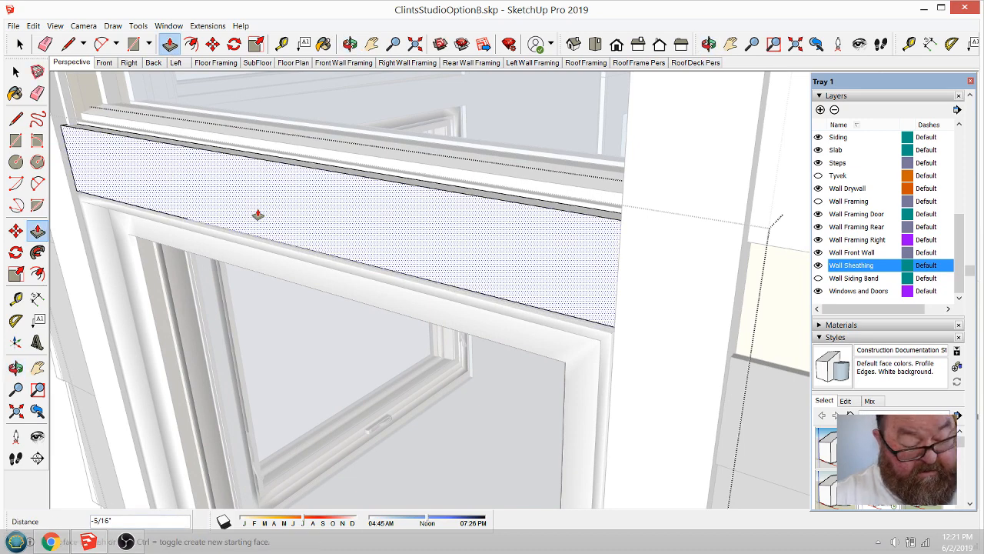
{"action": "type", "text": "1/"}
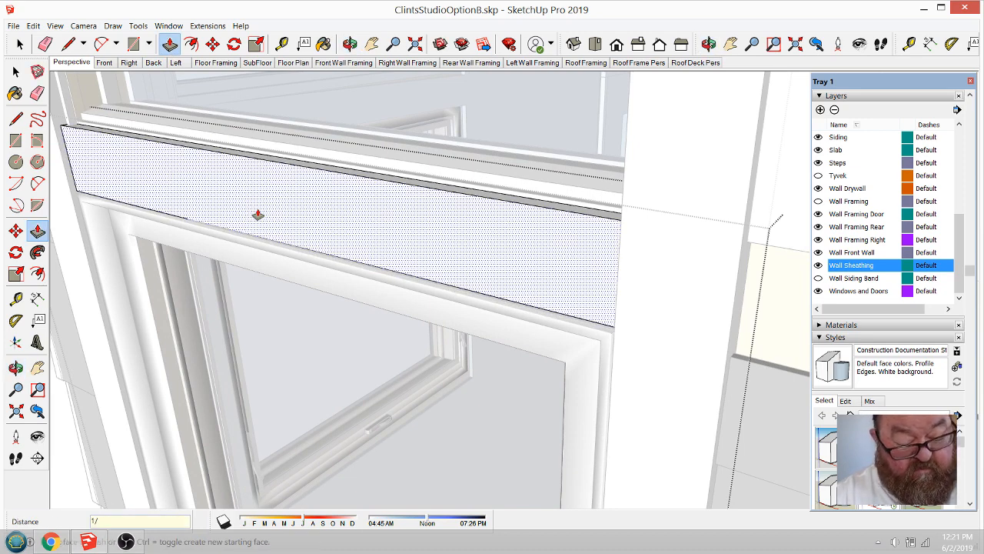
{"action": "type", "text": "4\""}
{"action": "key", "text": "Return"}
{"action": "scroll", "coordinate": [643, 327], "scroll_direction": "down", "scroll_amount": 3}
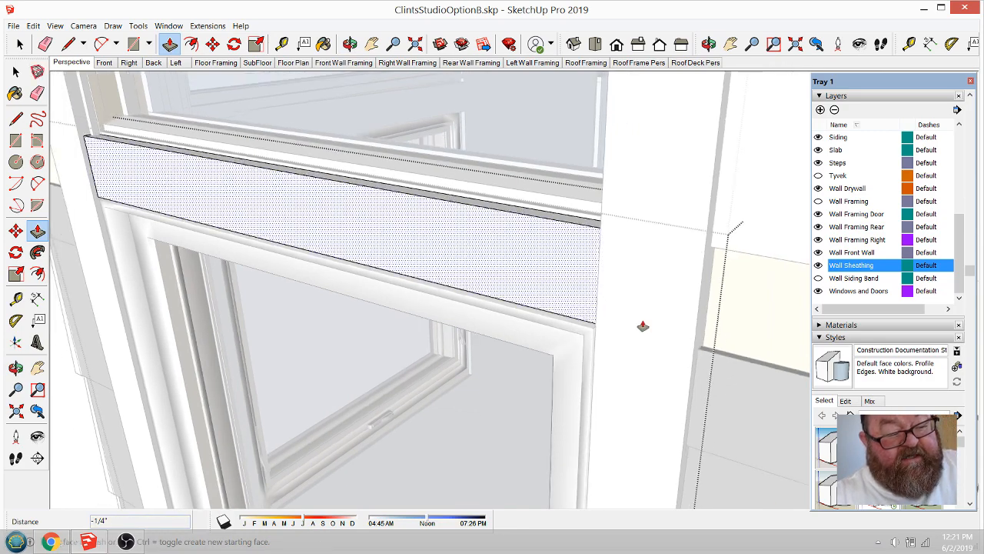
{"action": "left_click", "coordinate": [20, 44]}
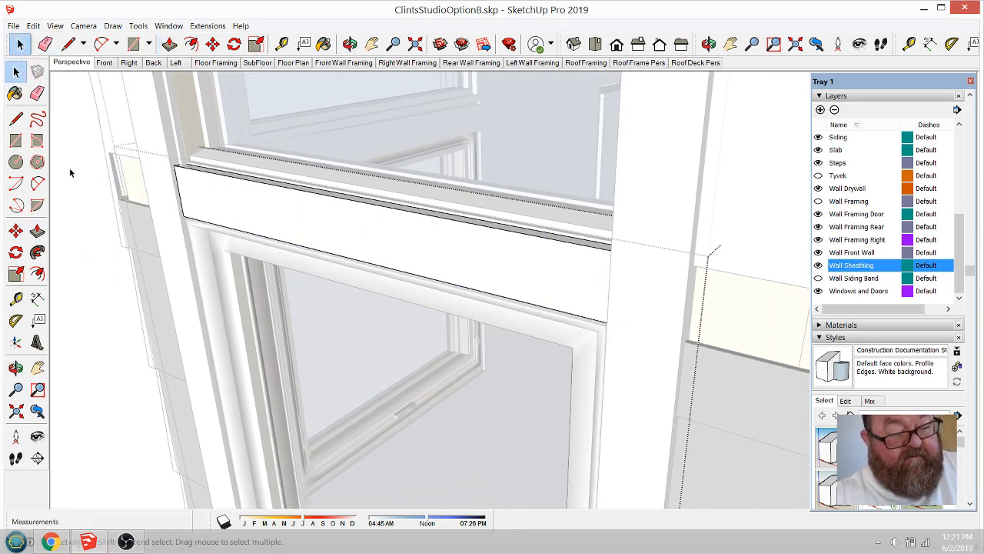
Step: Examine the infill pieces between the clerestory and lower windows on the three-window wall and the door wall
{"action": "scroll", "coordinate": [169, 259], "scroll_direction": "down", "scroll_amount": 3}
{"action": "left_click", "coordinate": [350, 44]}
{"action": "left_click_drag", "start_coordinate": [261, 226], "coordinate": [487, 233]}
{"action": "middle_click_drag", "start_coordinate": [453, 298], "coordinate": [441, 252]}
{"action": "left_click_drag", "start_coordinate": [441, 252], "coordinate": [502, 297]}
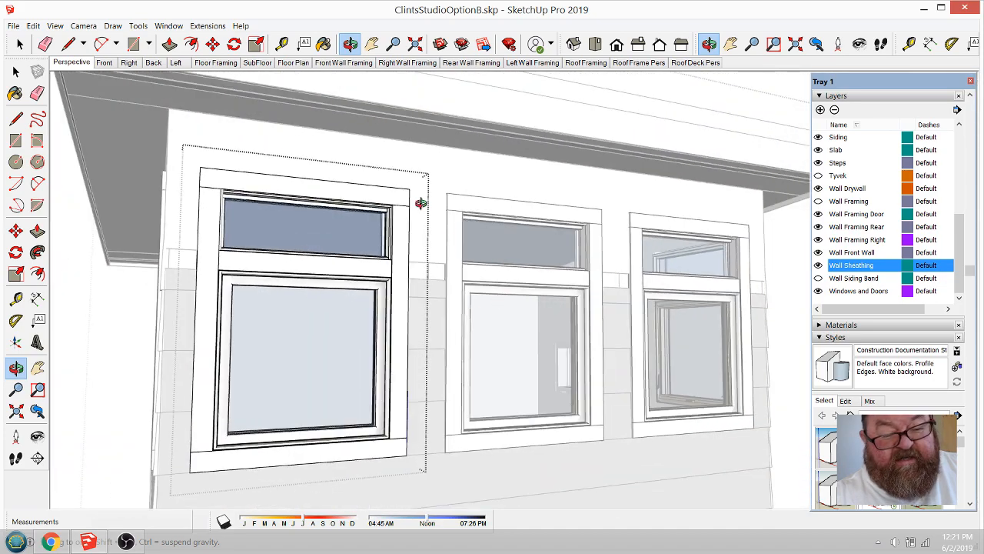
{"action": "left_click_drag", "start_coordinate": [420, 203], "coordinate": [471, 316]}
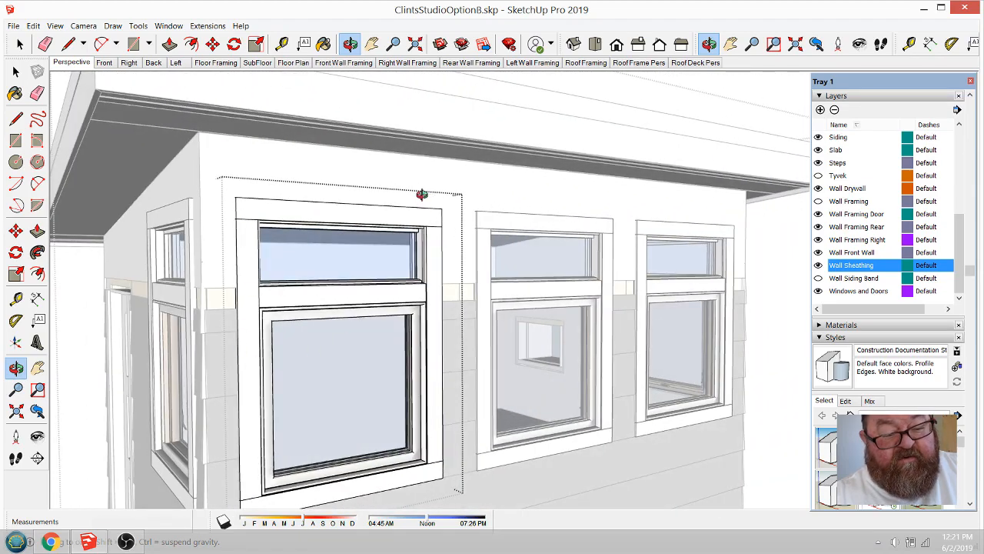
{"action": "left_click_drag", "start_coordinate": [481, 303], "coordinate": [161, 286]}
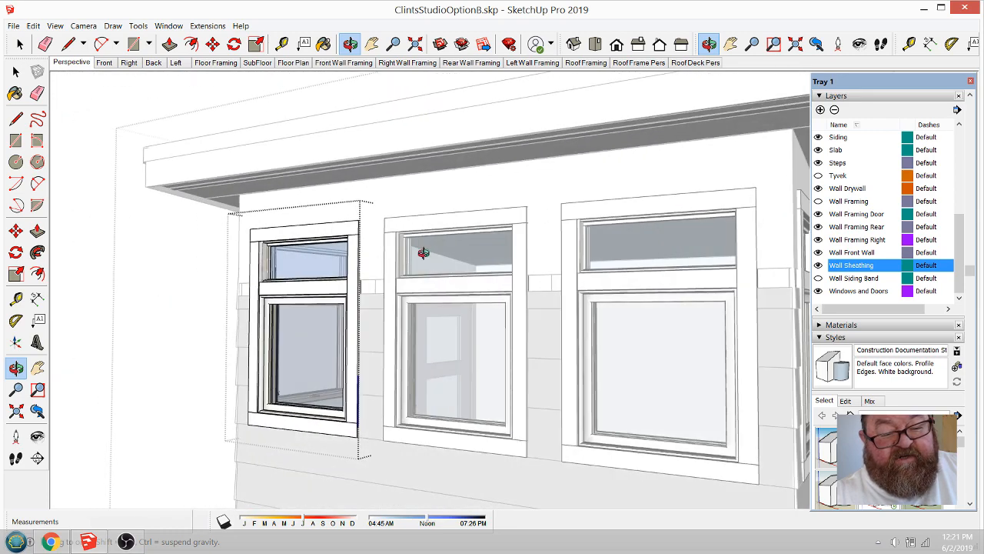
{"action": "left_click_drag", "start_coordinate": [343, 286], "coordinate": [413, 397]}
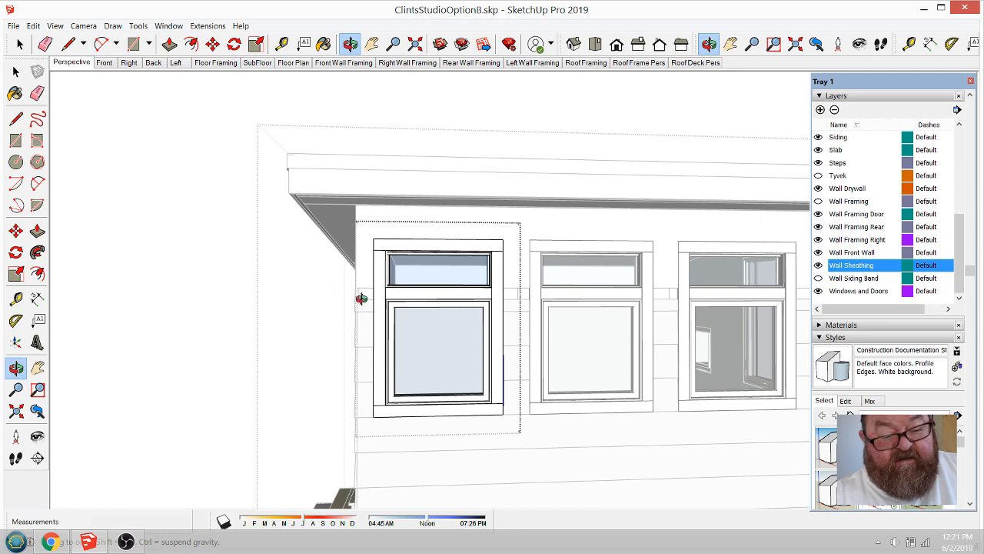
{"action": "left_click_drag", "start_coordinate": [383, 324], "coordinate": [672, 300]}
{"action": "scroll", "coordinate": [588, 316], "scroll_direction": "up", "scroll_amount": 8}
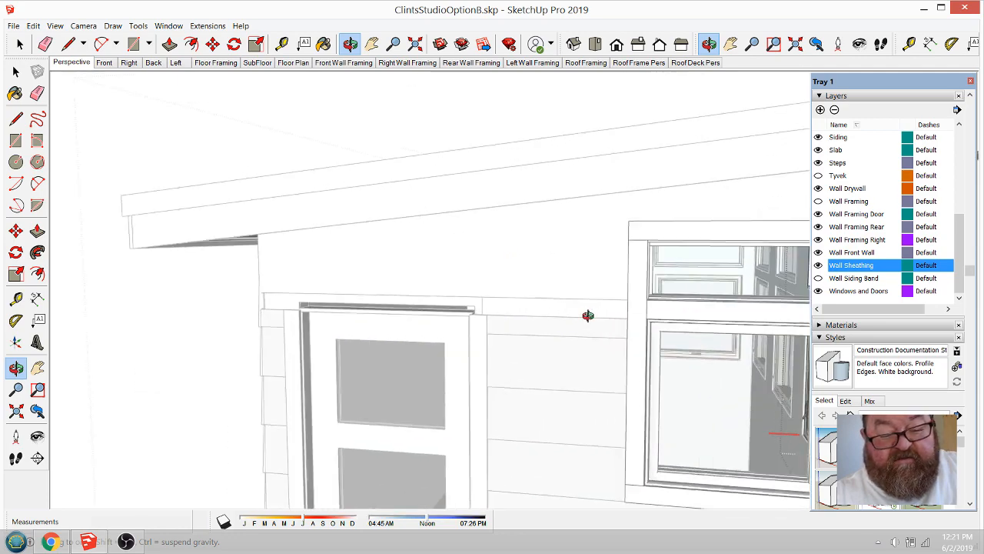
{"action": "scroll", "coordinate": [471, 330], "scroll_direction": "down", "scroll_amount": 6}
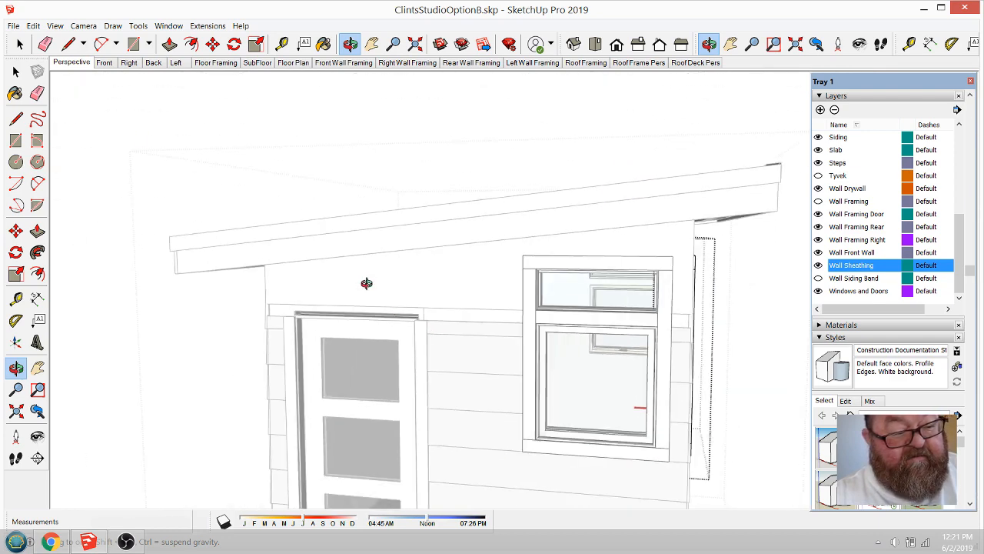
Step: Close the open window components and examine the exposed sheathing strip above the door and beside the corner windows
{"action": "key", "text": "space"}
{"action": "left_click", "coordinate": [163, 143]}
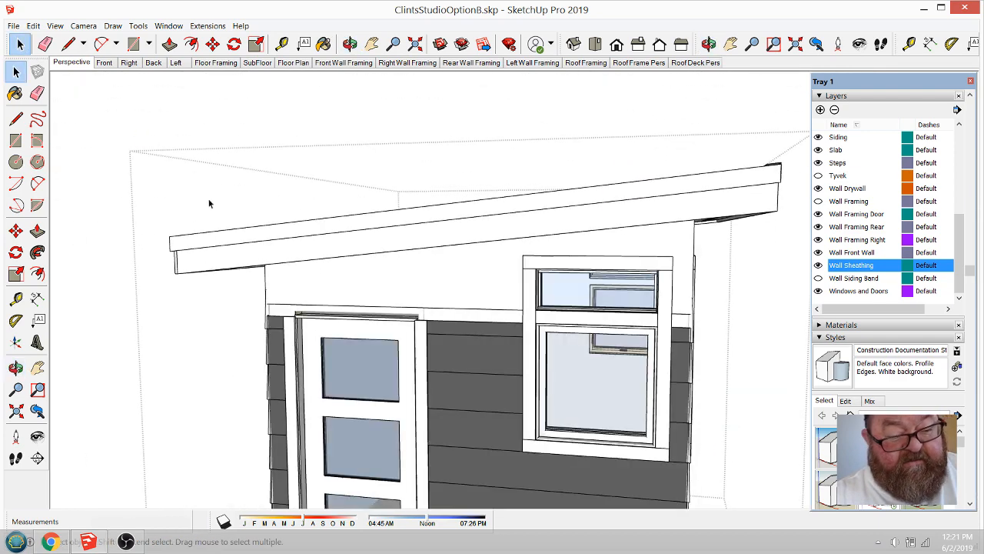
{"action": "left_click", "coordinate": [282, 117]}
{"action": "left_click", "coordinate": [356, 44]}
{"action": "left_click_drag", "start_coordinate": [451, 380], "coordinate": [617, 358]}
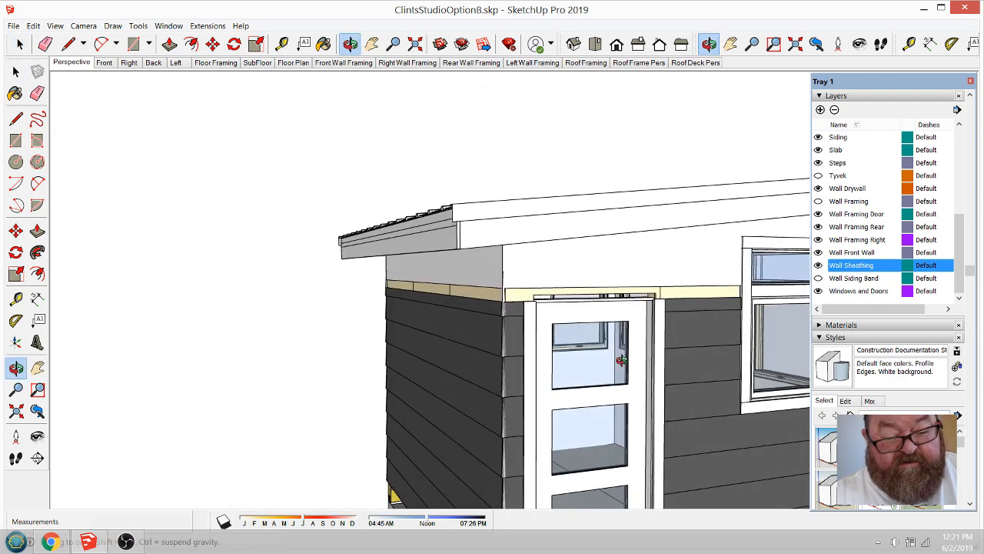
{"action": "scroll", "coordinate": [733, 312], "scroll_direction": "up", "scroll_amount": 6}
{"action": "left_click_drag", "start_coordinate": [691, 291], "coordinate": [438, 291]}
{"action": "left_click_drag", "start_coordinate": [291, 300], "coordinate": [374, 310]}
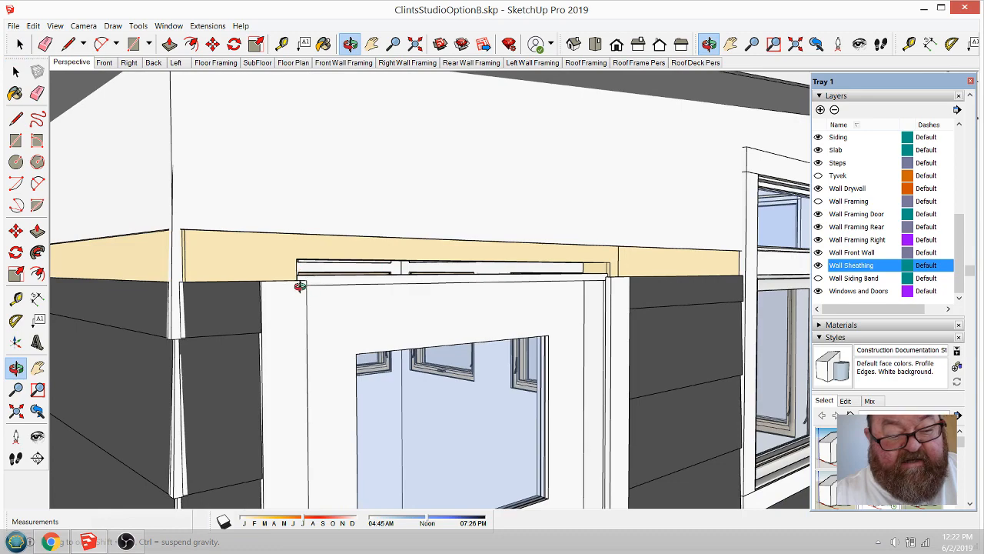
{"action": "left_click_drag", "start_coordinate": [300, 286], "coordinate": [349, 274]}
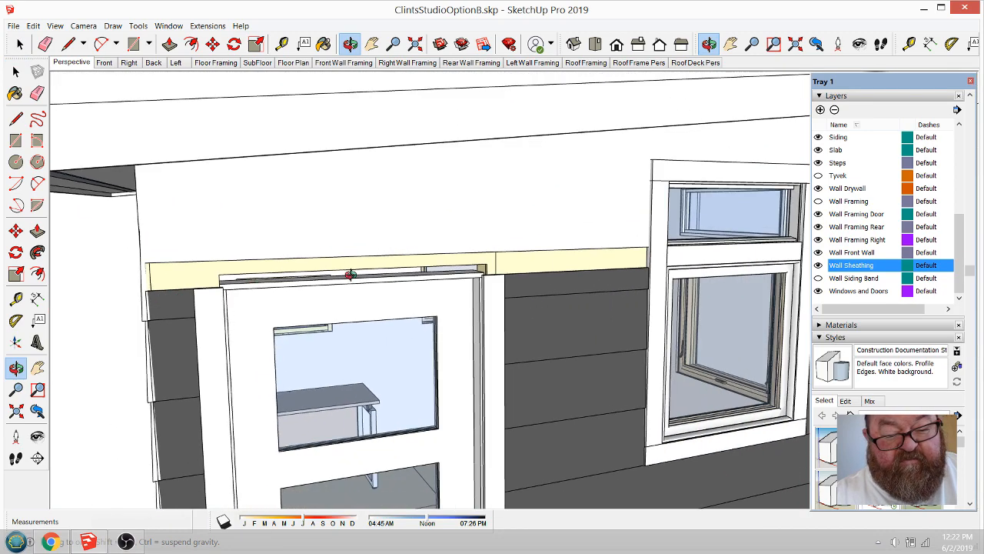
{"action": "left_click_drag", "start_coordinate": [424, 269], "coordinate": [230, 268]}
{"action": "scroll", "coordinate": [375, 252], "scroll_direction": "up", "scroll_amount": 3}
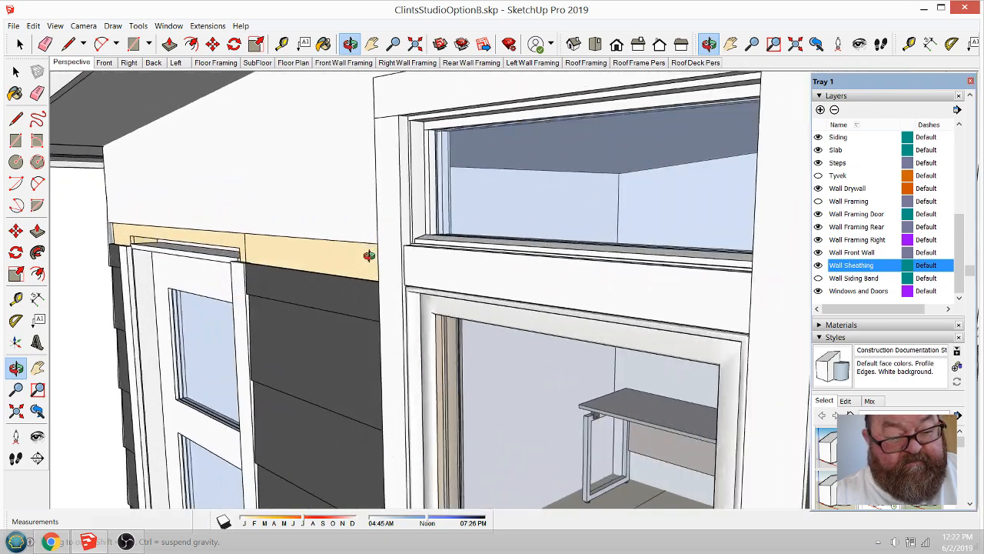
{"action": "scroll", "coordinate": [371, 246], "scroll_direction": "up", "scroll_amount": 2}
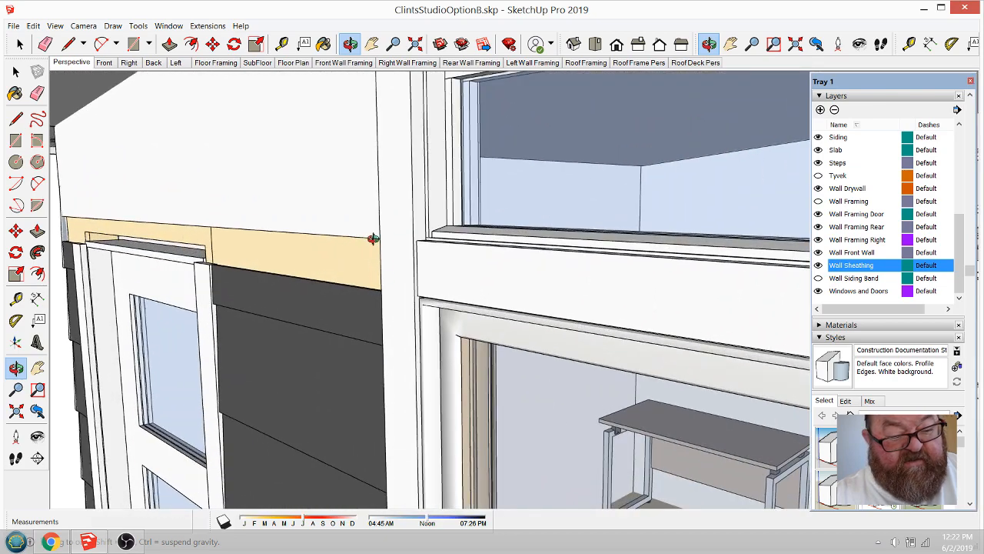
{"action": "scroll", "coordinate": [277, 248], "scroll_direction": "down", "scroll_amount": 6}
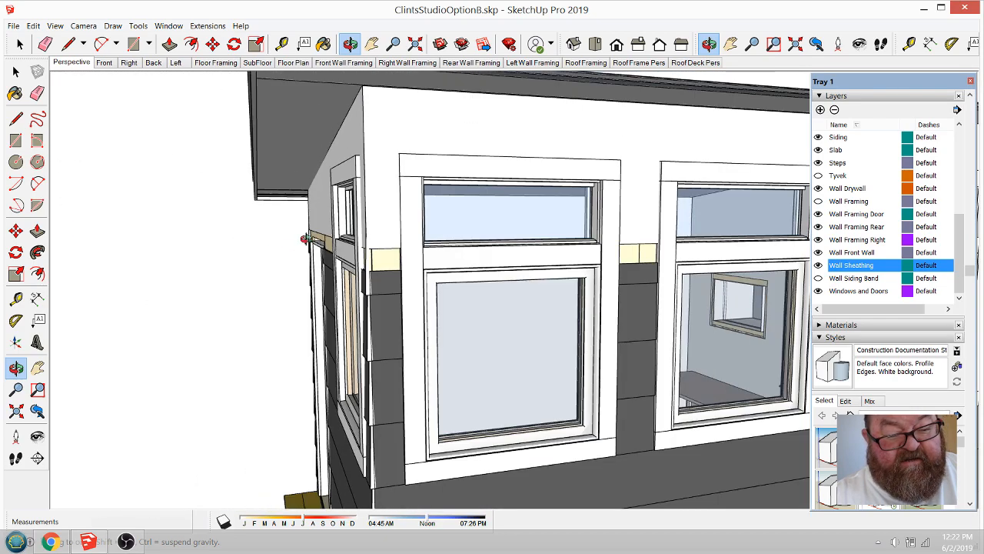
{"action": "scroll", "coordinate": [353, 243], "scroll_direction": "down", "scroll_amount": 5}
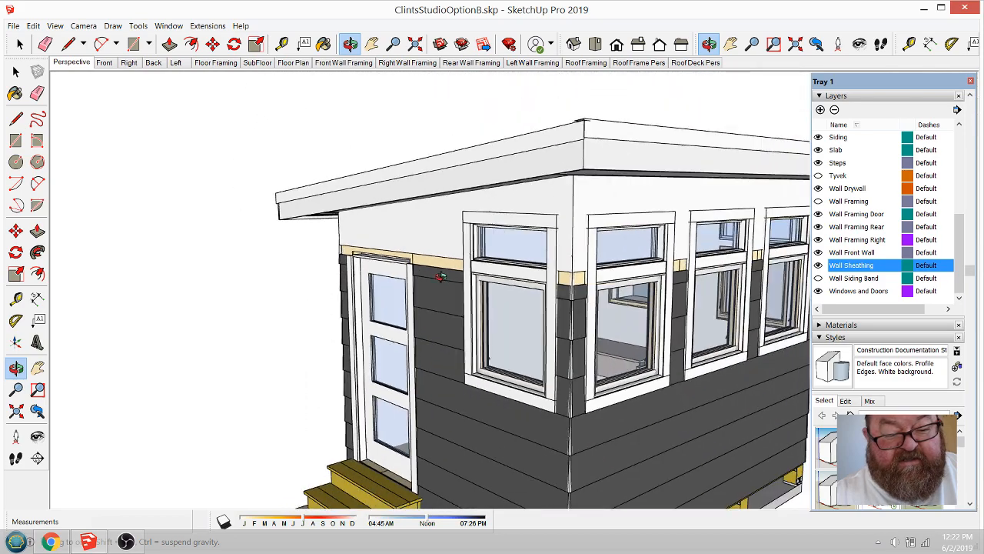
Step: Examine the casing and infill profile at the corner windows and the uncovered strips between the three windows
{"action": "mouse_move", "coordinate": [508, 258]}
{"action": "left_mouse_down"}
{"action": "mouse_move", "coordinate": [492, 334]}
{"action": "mouse_move", "coordinate": [375, 332]}
{"action": "mouse_move", "coordinate": [695, 338]}
{"action": "left_mouse_up"}
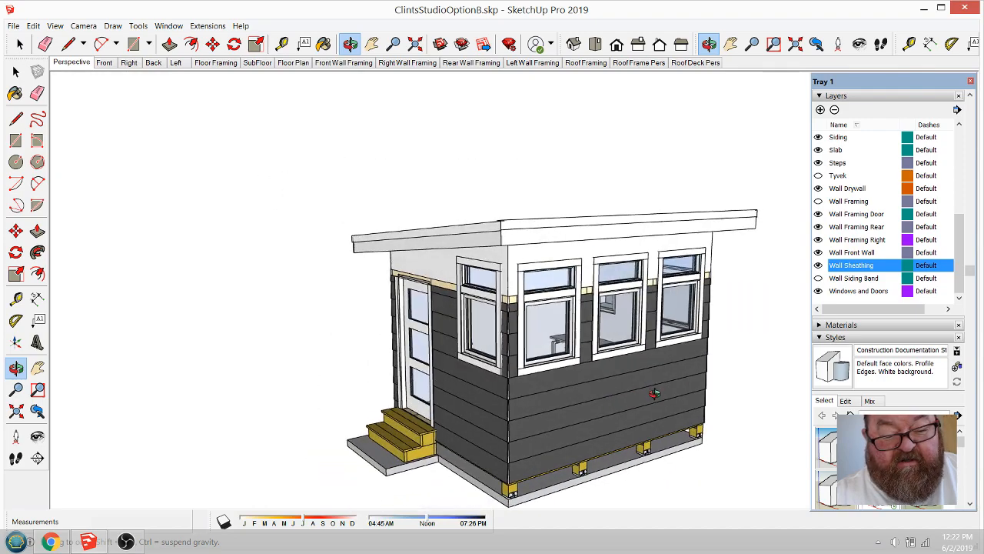
{"action": "scroll", "coordinate": [571, 289], "scroll_direction": "up", "scroll_amount": 10}
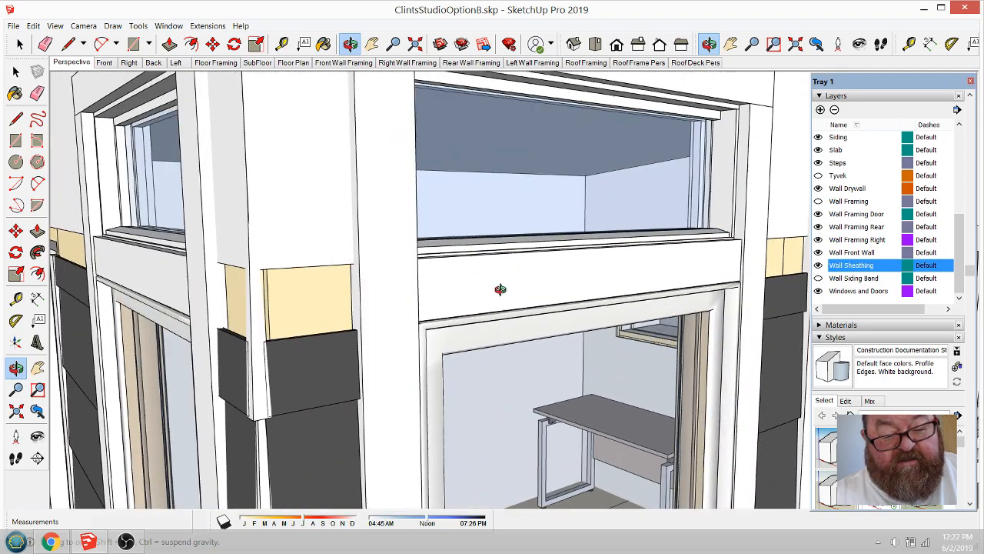
{"action": "mouse_move", "coordinate": [579, 293]}
{"action": "left_mouse_down"}
{"action": "mouse_move", "coordinate": [651, 248]}
{"action": "mouse_move", "coordinate": [635, 227]}
{"action": "mouse_move", "coordinate": [585, 296]}
{"action": "left_mouse_up"}
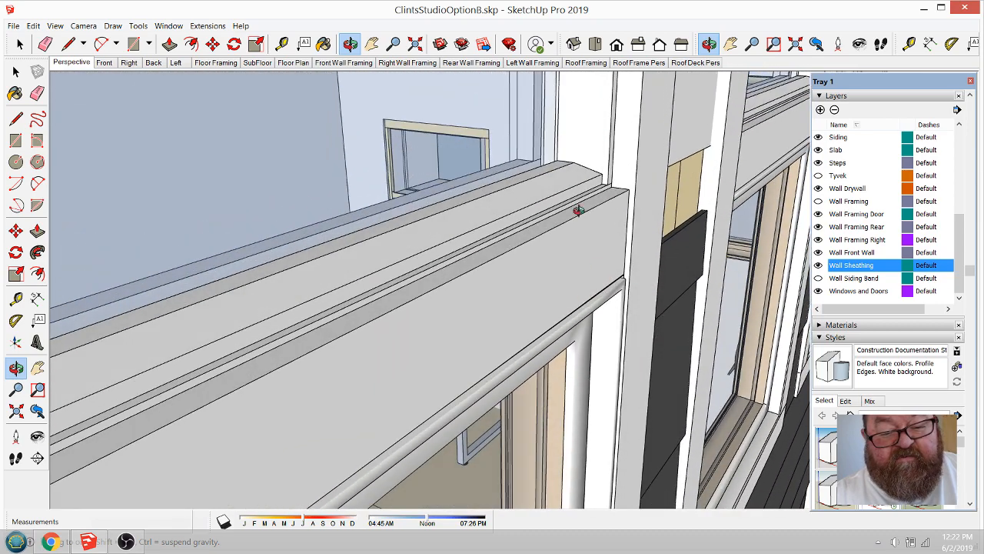
{"action": "mouse_move", "coordinate": [578, 211]}
{"action": "left_mouse_down"}
{"action": "mouse_move", "coordinate": [622, 226]}
{"action": "mouse_move", "coordinate": [639, 219]}
{"action": "mouse_move", "coordinate": [566, 219]}
{"action": "left_mouse_up"}
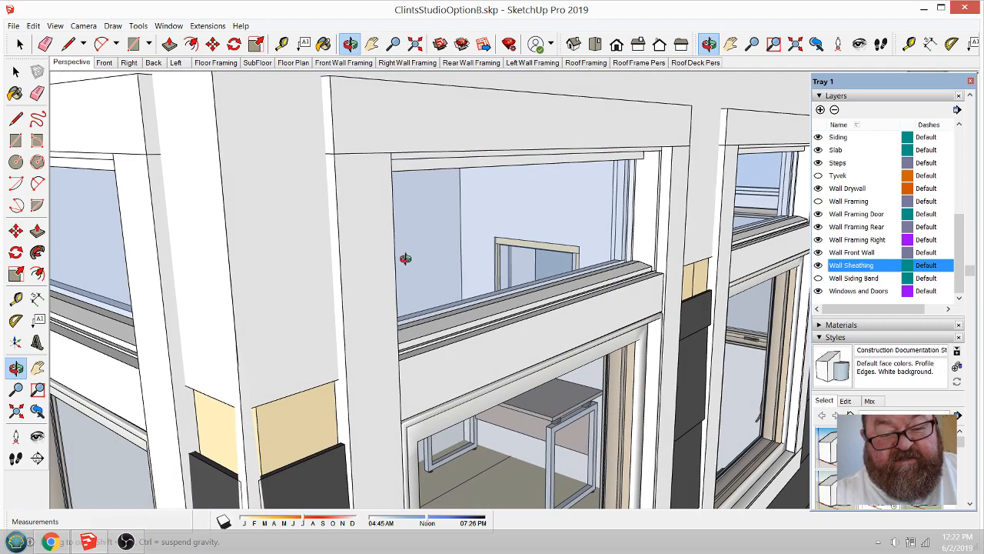
{"action": "left_click_drag", "start_coordinate": [406, 259], "coordinate": [424, 229]}
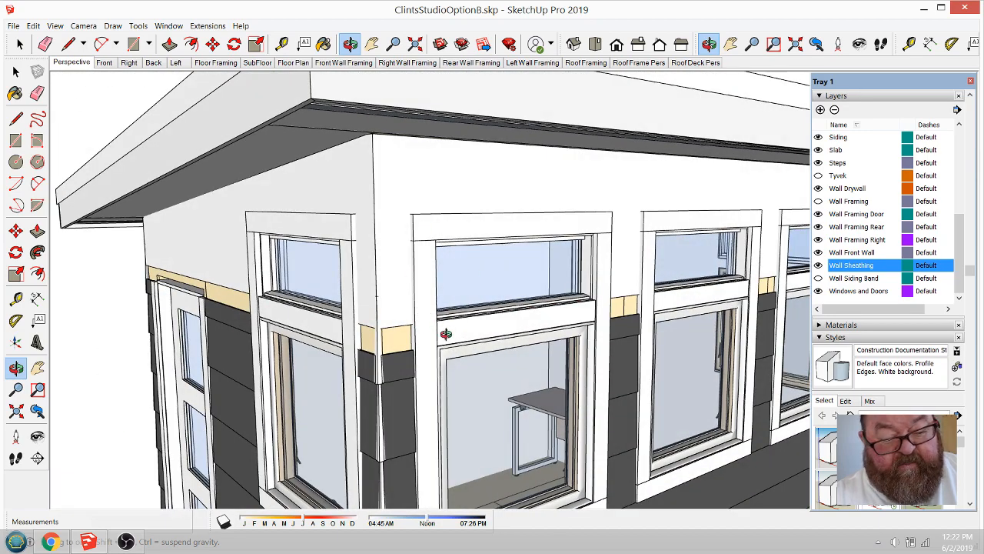
{"action": "left_click_drag", "start_coordinate": [446, 333], "coordinate": [349, 277]}
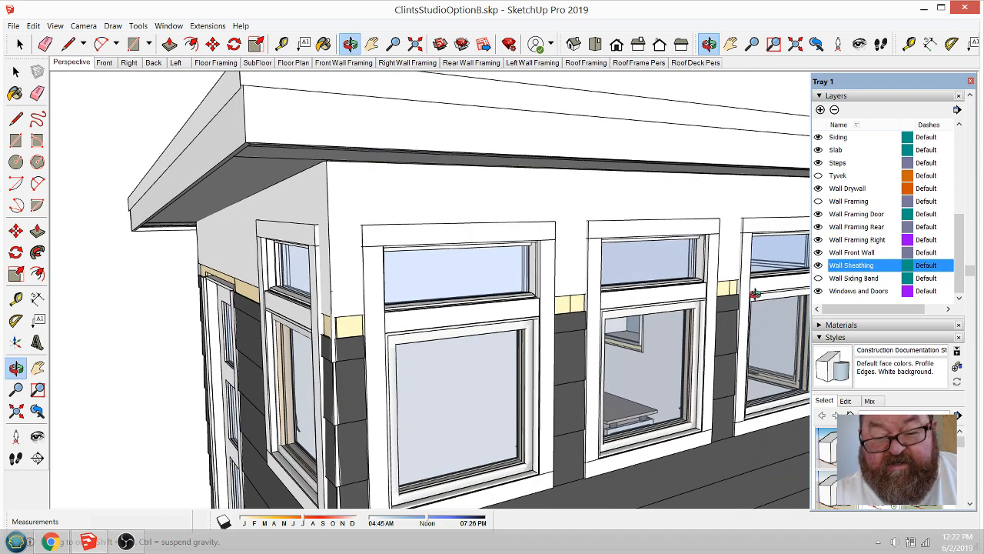
Step: Show the Wall Siding Band layer and inspect where the band meets the casings at the building corner
{"action": "left_click", "coordinate": [818, 277]}
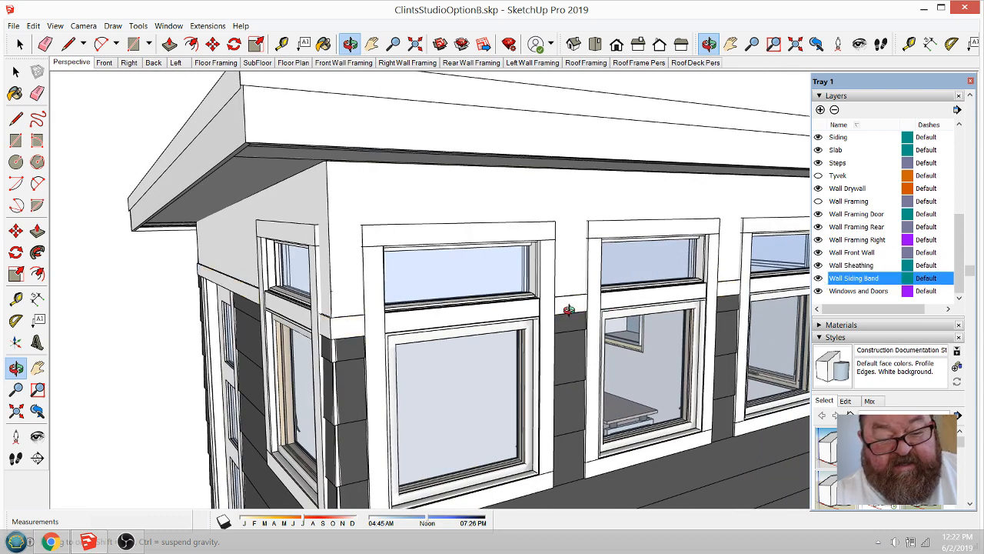
{"action": "scroll", "coordinate": [416, 281], "scroll_direction": "up", "scroll_amount": 10}
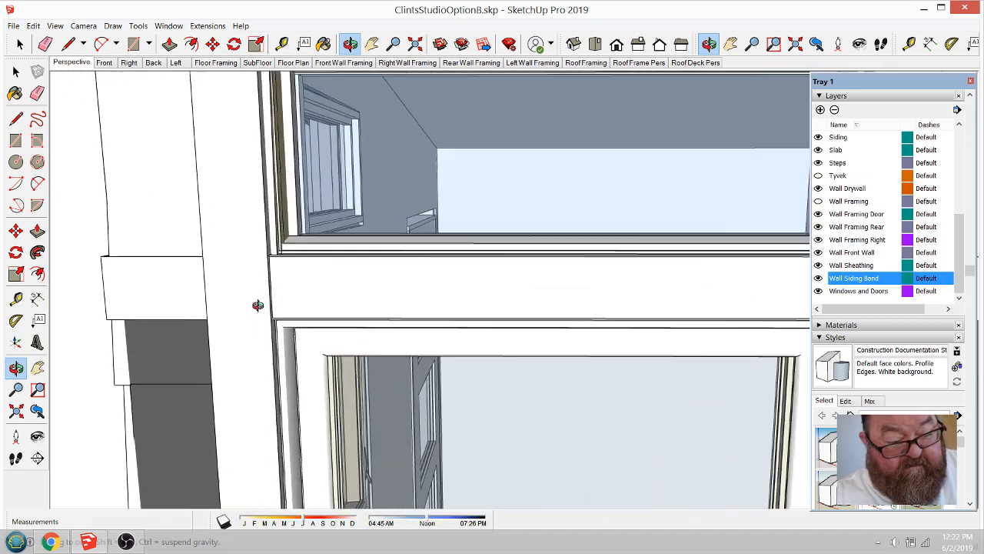
{"action": "scroll", "coordinate": [258, 306], "scroll_direction": "up", "scroll_amount": 5}
{"action": "left_click_drag", "start_coordinate": [331, 293], "coordinate": [456, 285]}
{"action": "scroll", "coordinate": [455, 284], "scroll_direction": "down", "scroll_amount": 2}
{"action": "left_click_drag", "start_coordinate": [351, 291], "coordinate": [422, 291]}
{"action": "scroll", "coordinate": [354, 311], "scroll_direction": "up", "scroll_amount": 3}
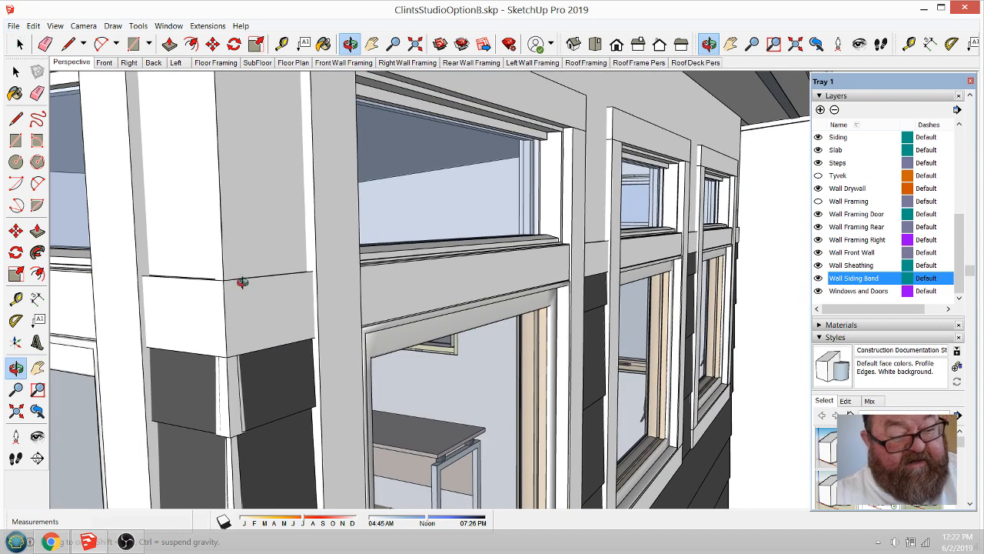
Step: Open the siding band piece on the three-window wall for editing and pull its front face out 1/4"
{"action": "key", "text": "space"}
{"action": "key", "text": "ctrl+a"}
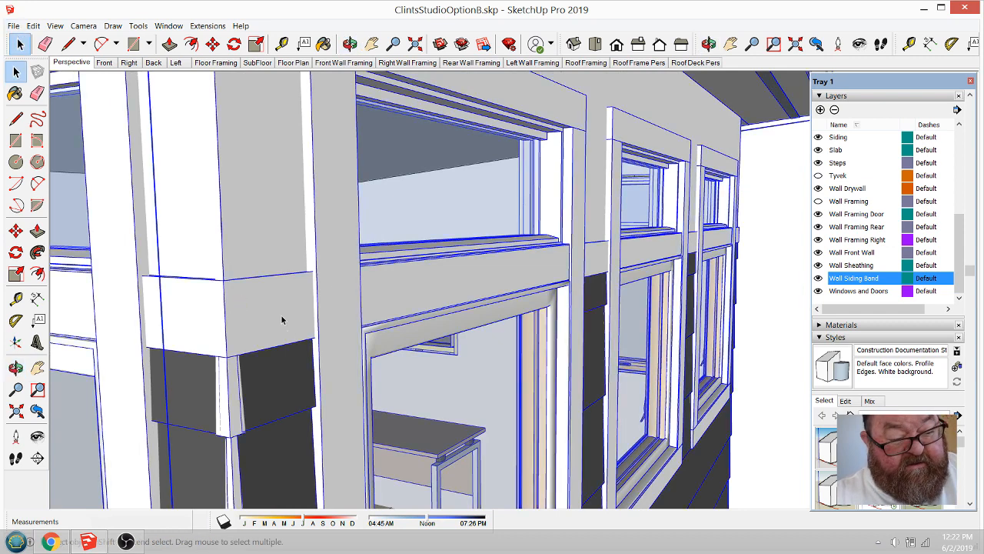
{"action": "left_click", "coordinate": [282, 319]}
{"action": "double_click", "coordinate": [280, 315]}
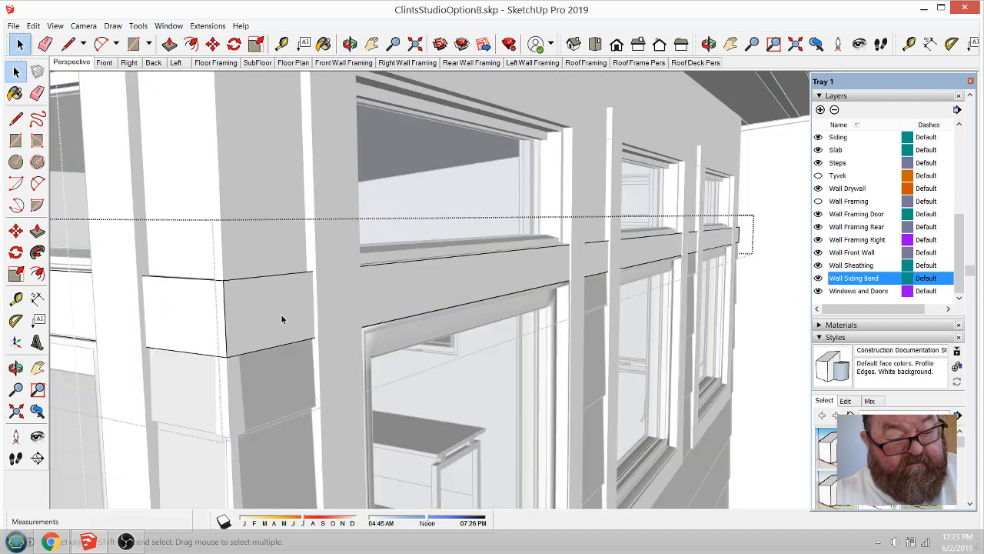
{"action": "key", "text": "p"}
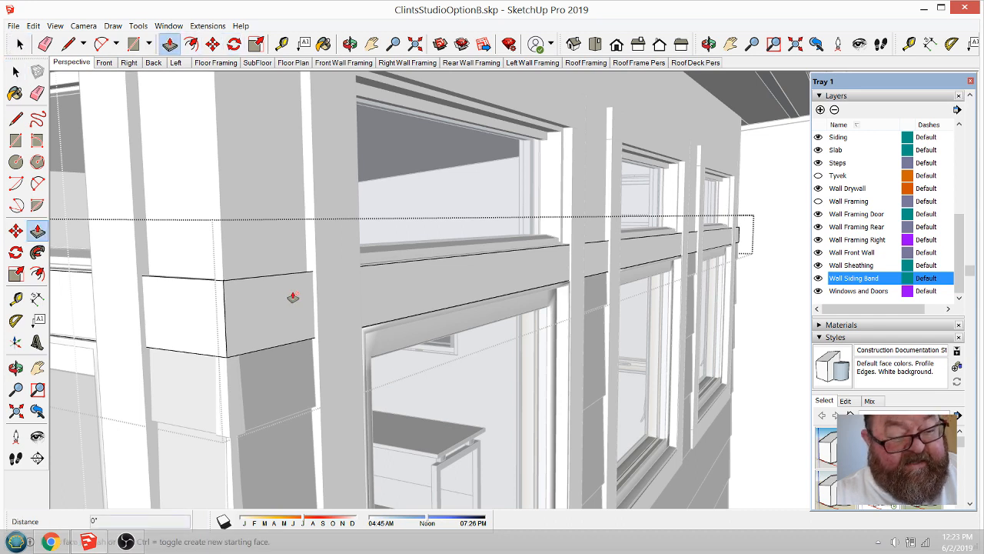
{"action": "key", "text": "space"}
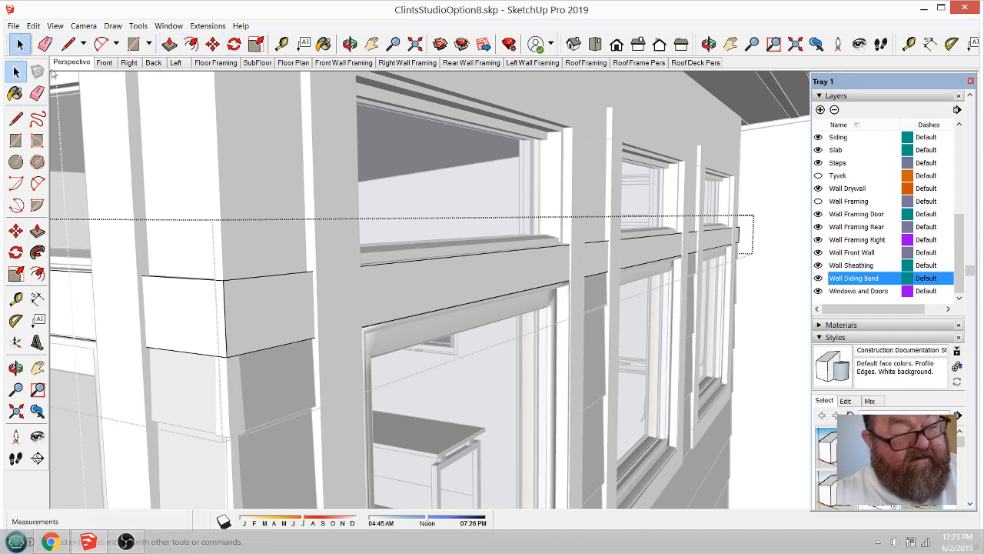
{"action": "left_click", "coordinate": [263, 298]}
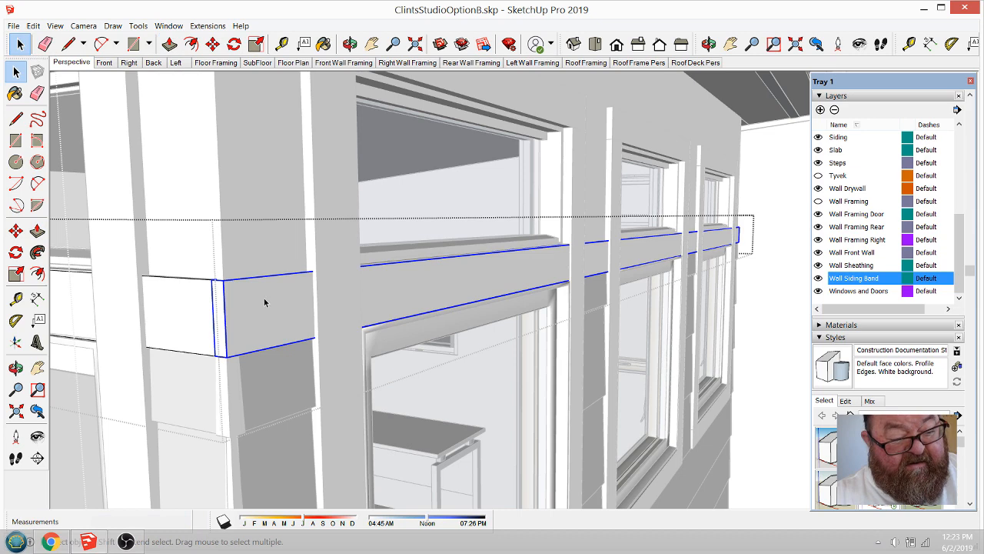
{"action": "double_click", "coordinate": [264, 302]}
{"action": "left_click", "coordinate": [169, 44]}
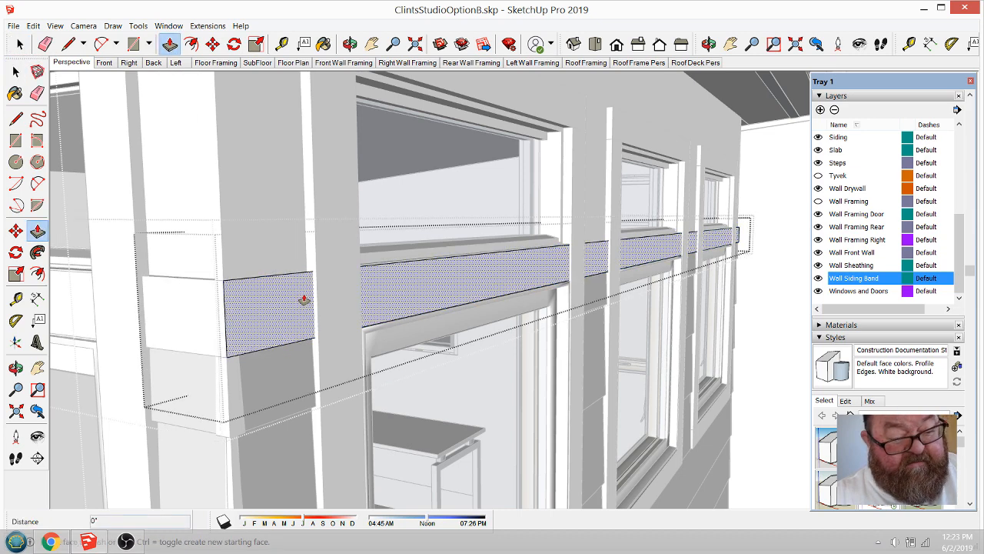
{"action": "left_click", "coordinate": [301, 300]}
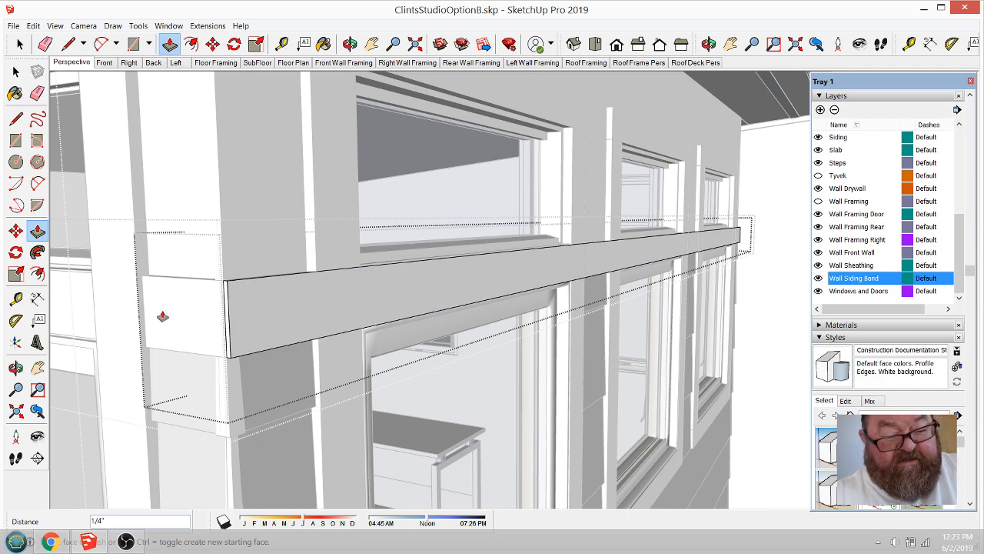
{"action": "left_click", "coordinate": [20, 43]}
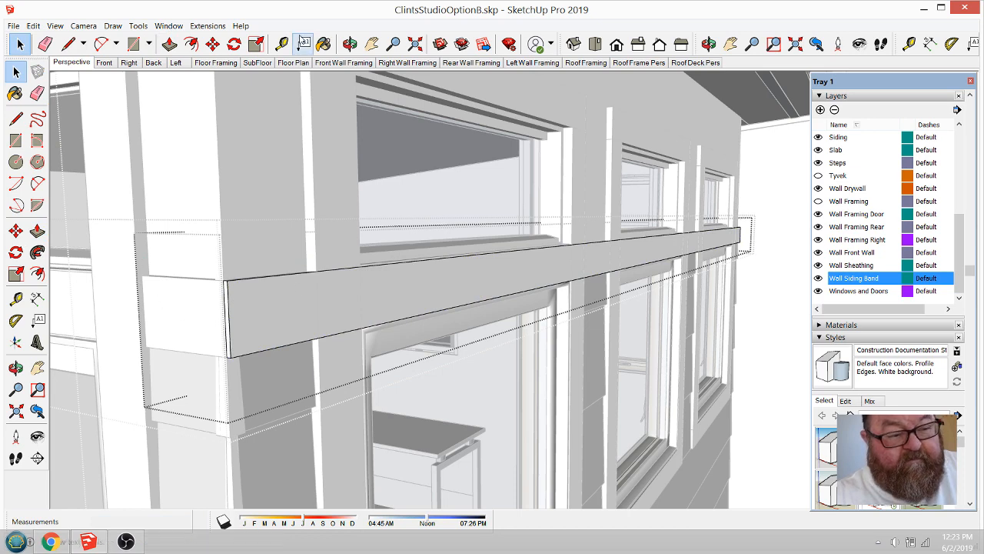
Step: Draw two 3 1/2" vertical lines across the band's front face, aligned with the outer casing edges of the window nearest the corner
{"action": "left_click", "coordinate": [350, 44]}
{"action": "left_click_drag", "start_coordinate": [237, 332], "coordinate": [86, 343]}
{"action": "scroll", "coordinate": [304, 257], "scroll_direction": "up", "scroll_amount": 5}
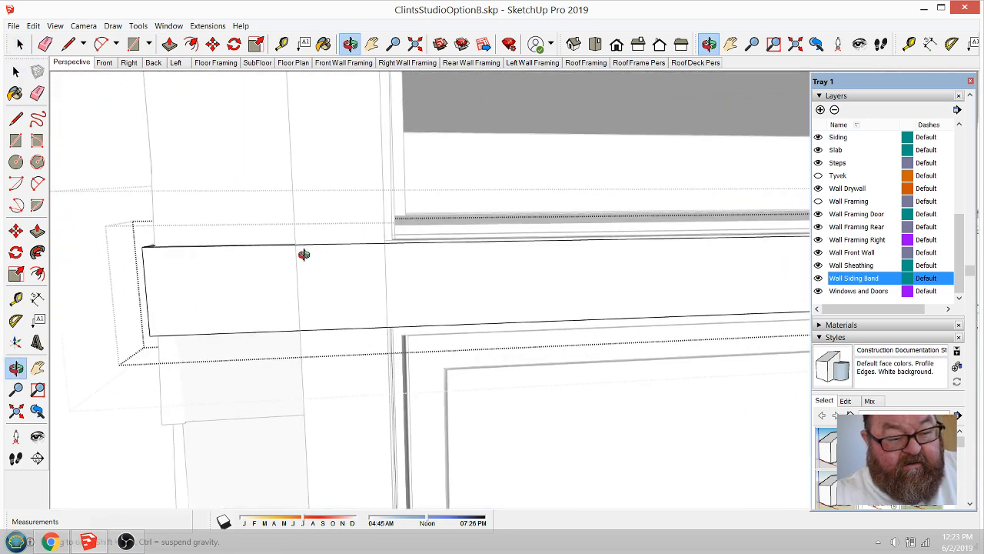
{"action": "left_click", "coordinate": [67, 44]}
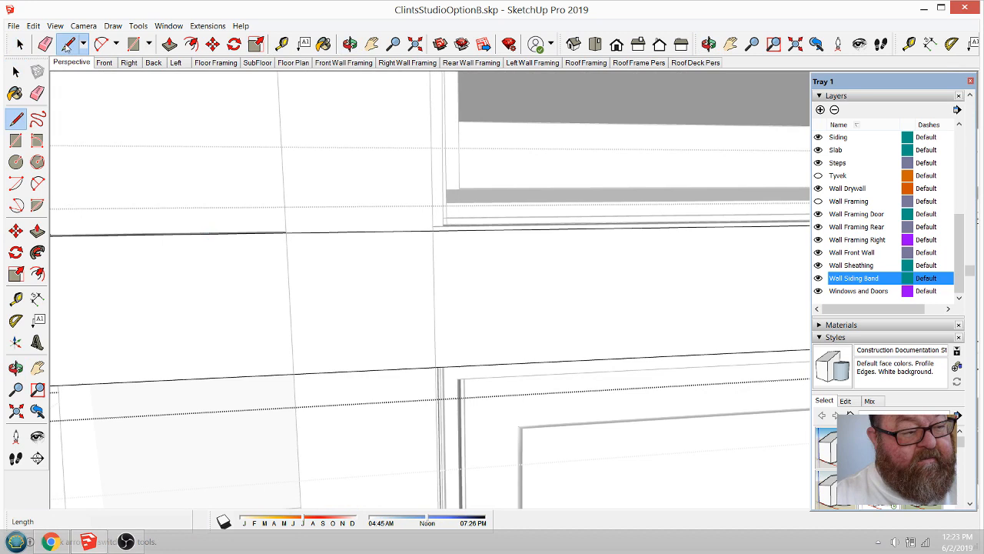
{"action": "left_click", "coordinate": [286, 232]}
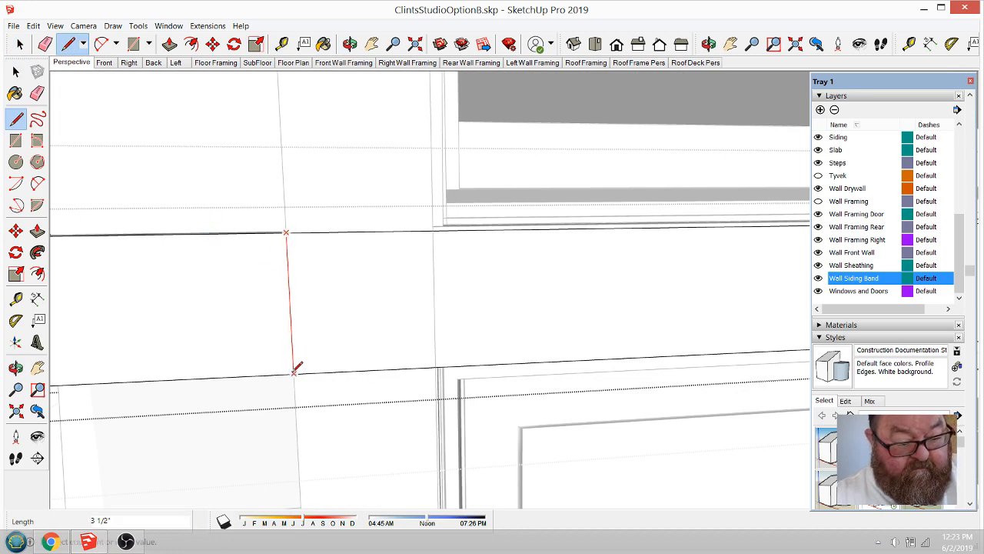
{"action": "scroll", "coordinate": [235, 336], "scroll_direction": "down", "scroll_amount": 5}
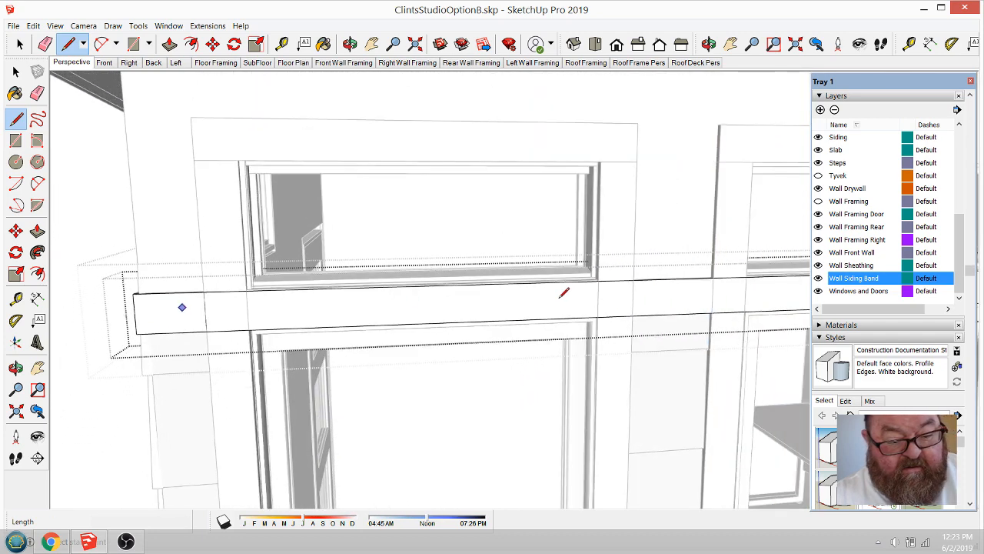
{"action": "scroll", "coordinate": [585, 296], "scroll_direction": "up", "scroll_amount": 1}
{"action": "scroll", "coordinate": [684, 296], "scroll_direction": "up", "scroll_amount": 5}
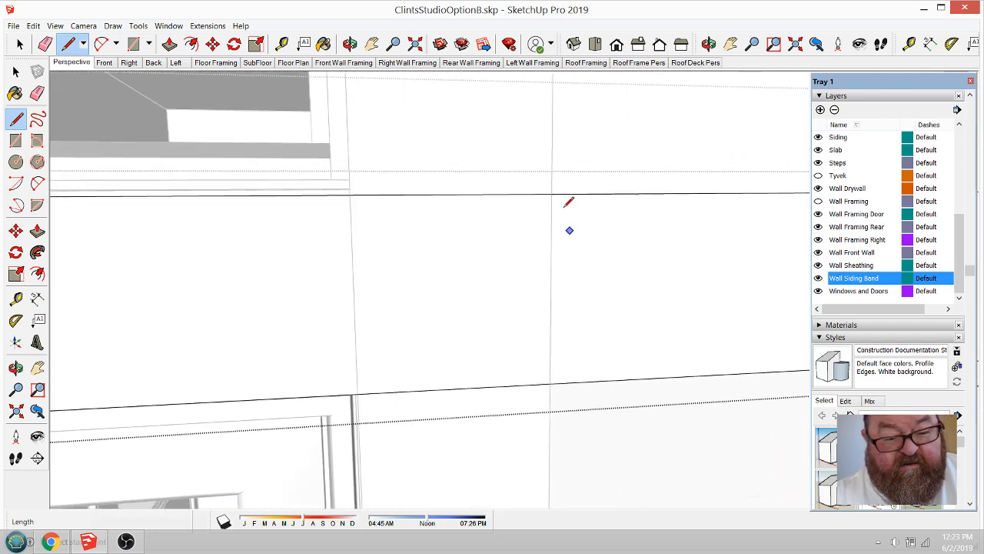
{"action": "left_click", "coordinate": [551, 193]}
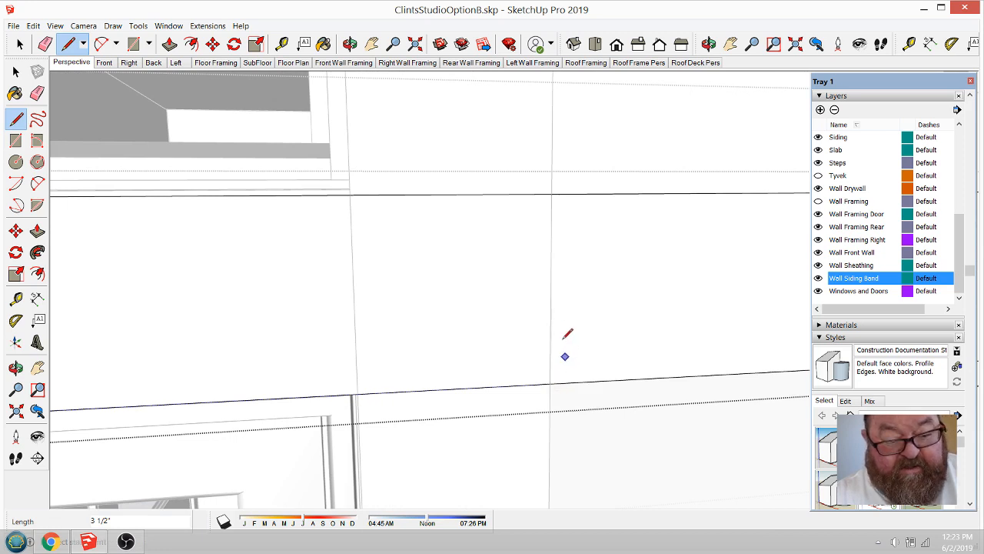
{"action": "left_click", "coordinate": [552, 381]}
{"action": "scroll", "coordinate": [551, 379], "scroll_direction": "down", "scroll_amount": 2}
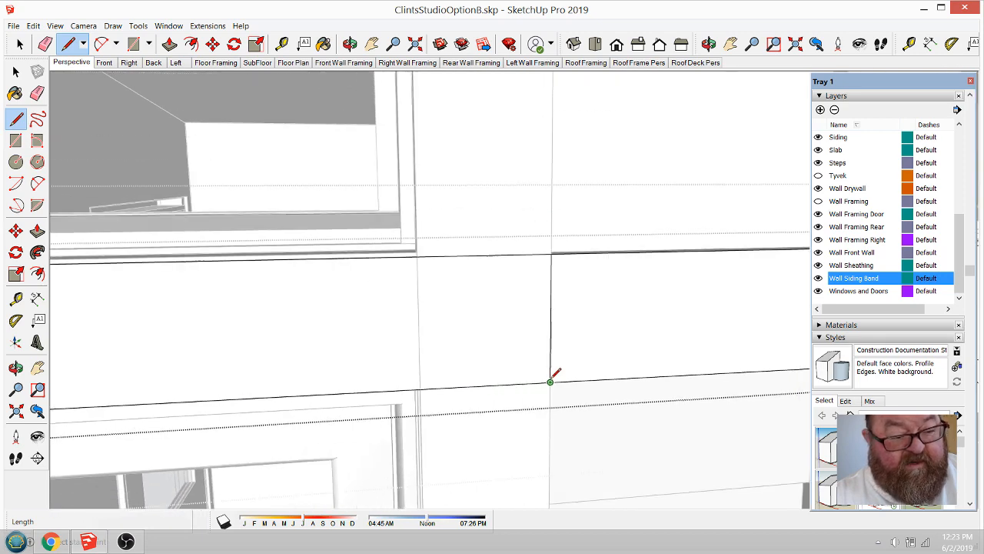
Step: Push the siding band section between the two lines across the first window back 1" to cut it away
{"action": "left_click", "coordinate": [350, 44]}
{"action": "left_click_drag", "start_coordinate": [603, 350], "coordinate": [577, 338]}
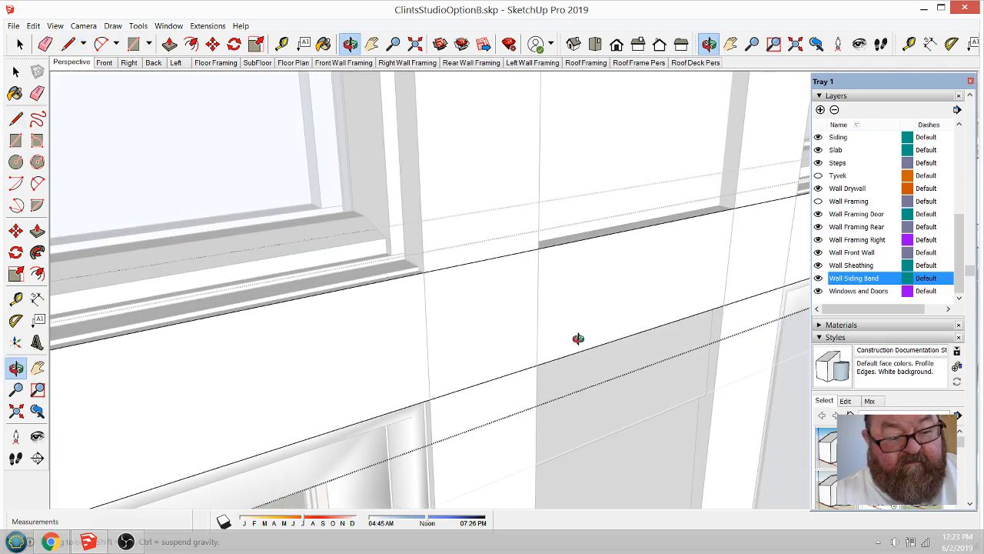
{"action": "left_click", "coordinate": [171, 44]}
{"action": "left_click", "coordinate": [384, 332]}
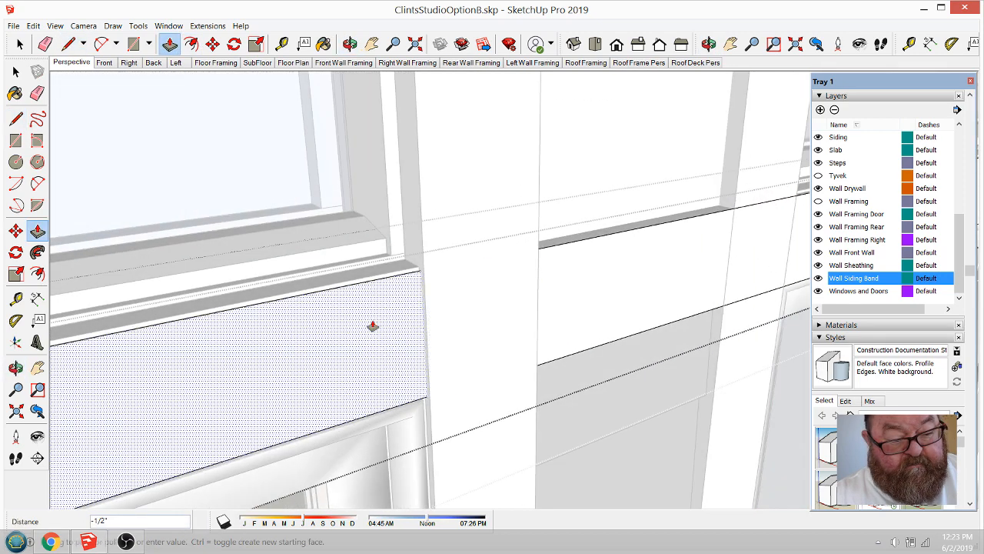
{"action": "left_click", "coordinate": [345, 265]}
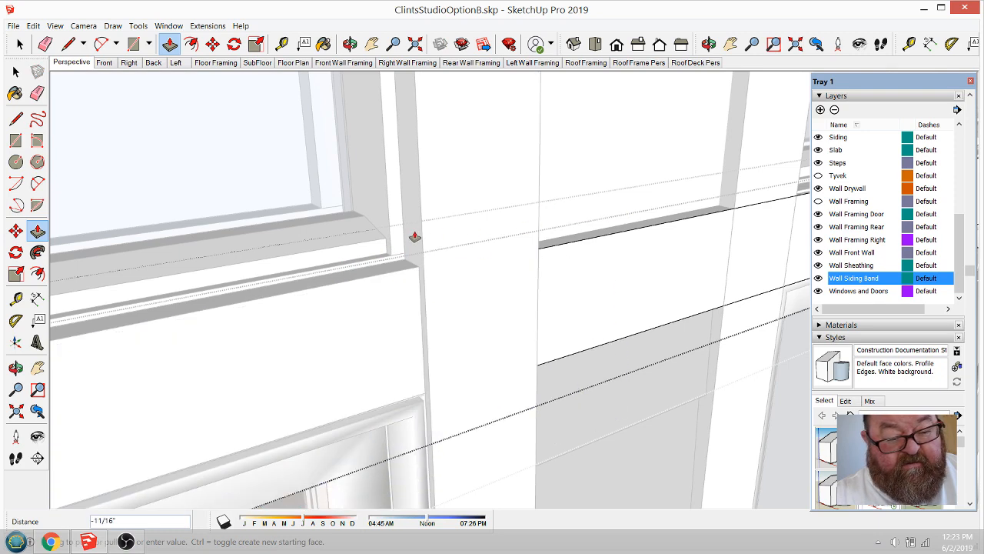
{"action": "type", "text": "1"}
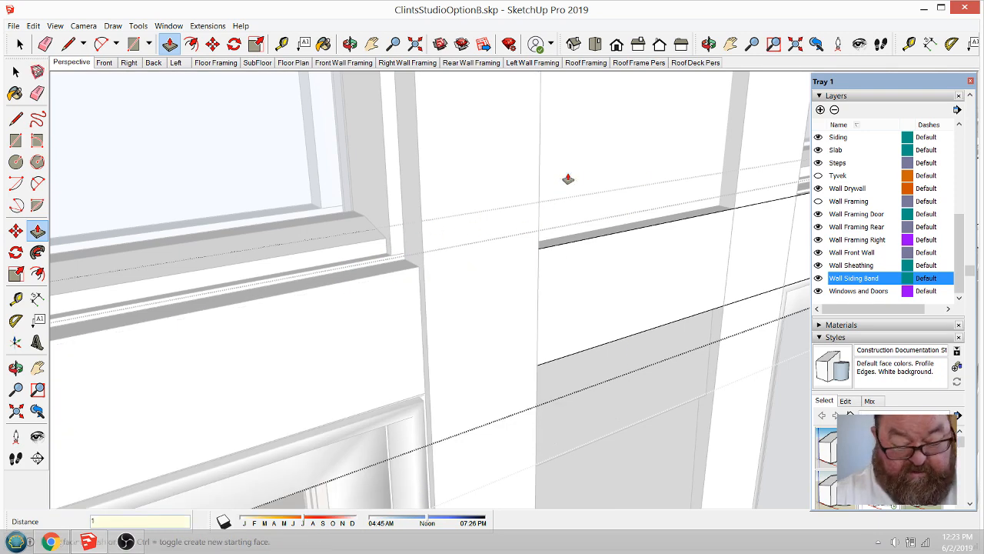
{"action": "type", "text": "\""}
{"action": "key", "text": "Return"}
Step: Draw two 3 1/2" vertical lines across the band's front face, aligned with the middle window's outer casing edges
{"action": "scroll", "coordinate": [604, 323], "scroll_direction": "down", "scroll_amount": 5}
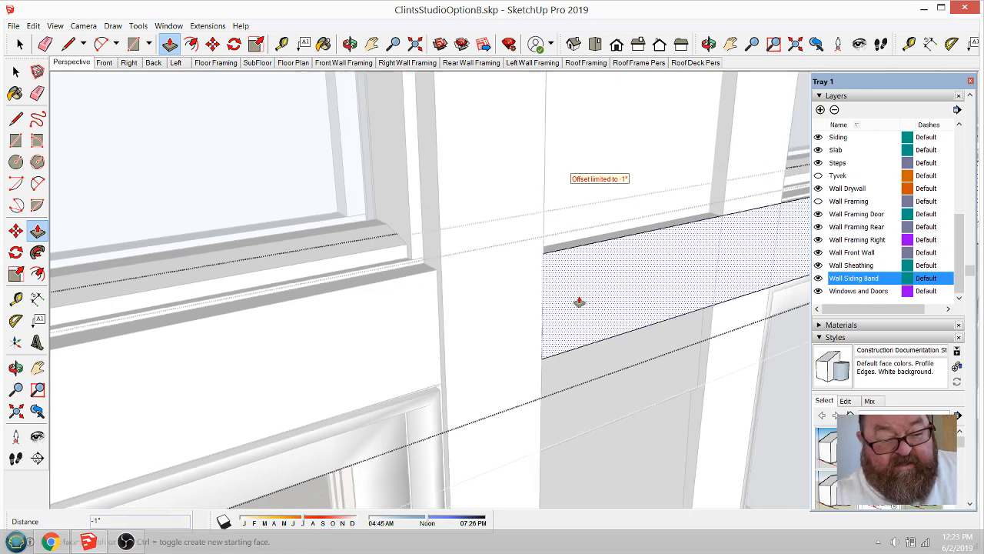
{"action": "scroll", "coordinate": [507, 305], "scroll_direction": "down", "scroll_amount": 2}
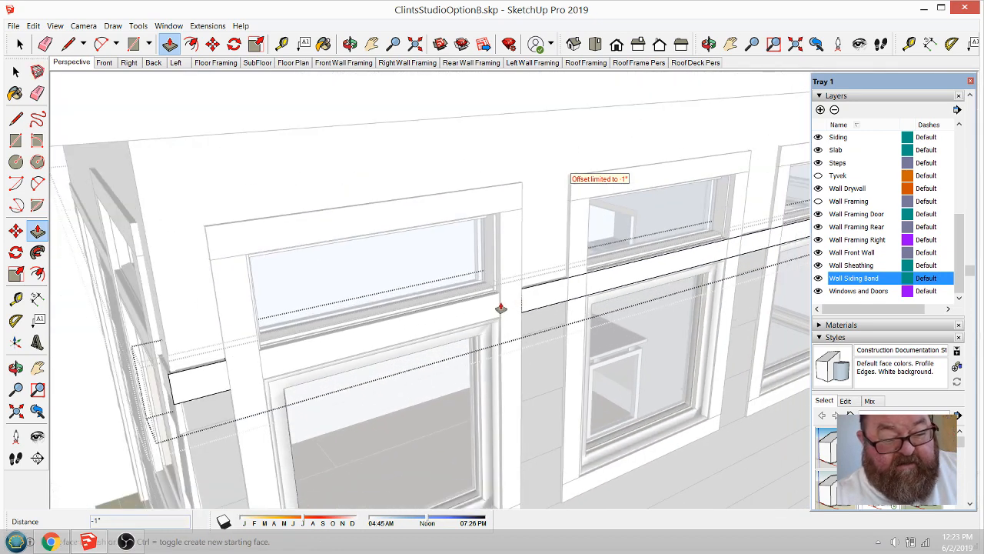
{"action": "left_click", "coordinate": [350, 46]}
{"action": "left_click_drag", "start_coordinate": [553, 282], "coordinate": [396, 268]}
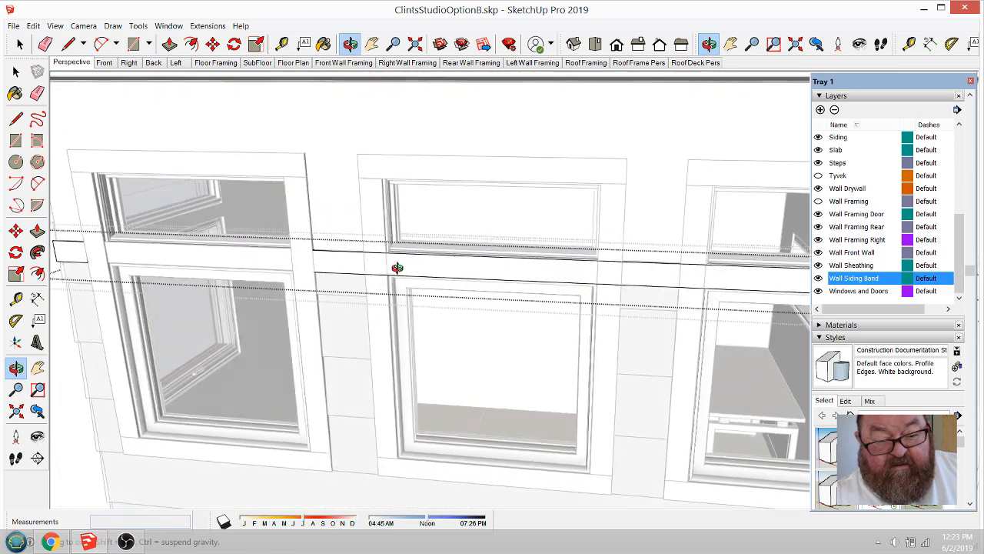
{"action": "scroll", "coordinate": [396, 267], "scroll_direction": "up", "scroll_amount": 10}
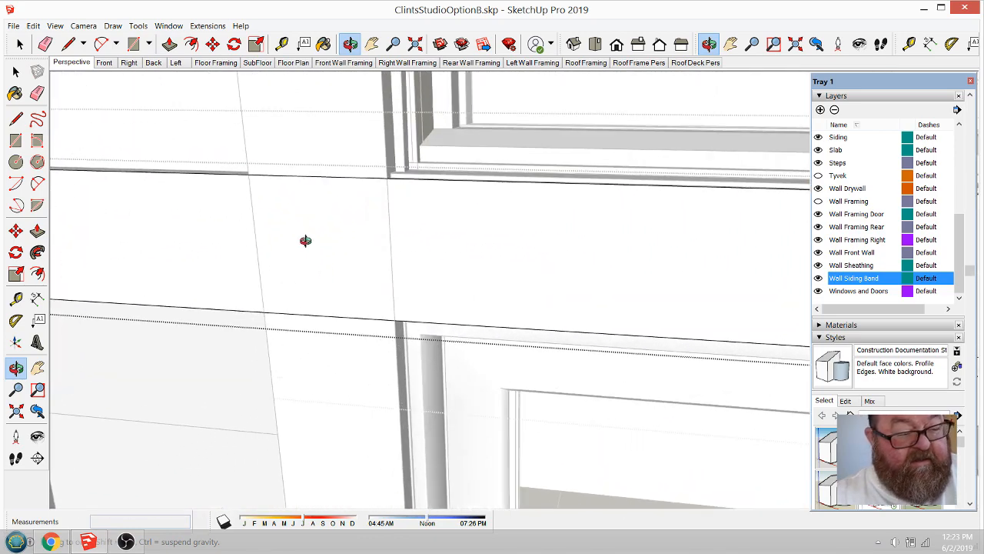
{"action": "left_click", "coordinate": [68, 44]}
{"action": "scroll", "coordinate": [206, 230], "scroll_direction": "up", "scroll_amount": 1}
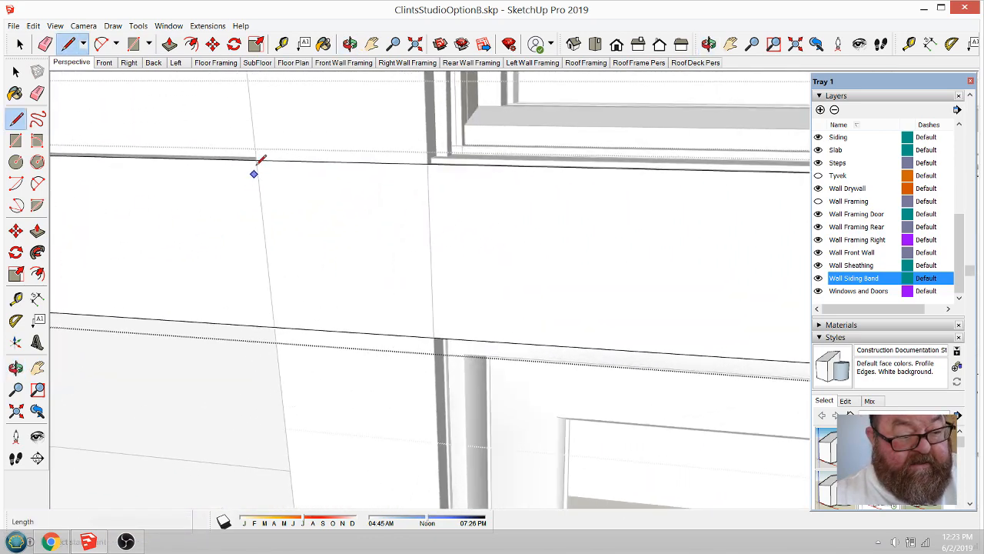
{"action": "left_click", "coordinate": [256, 158]}
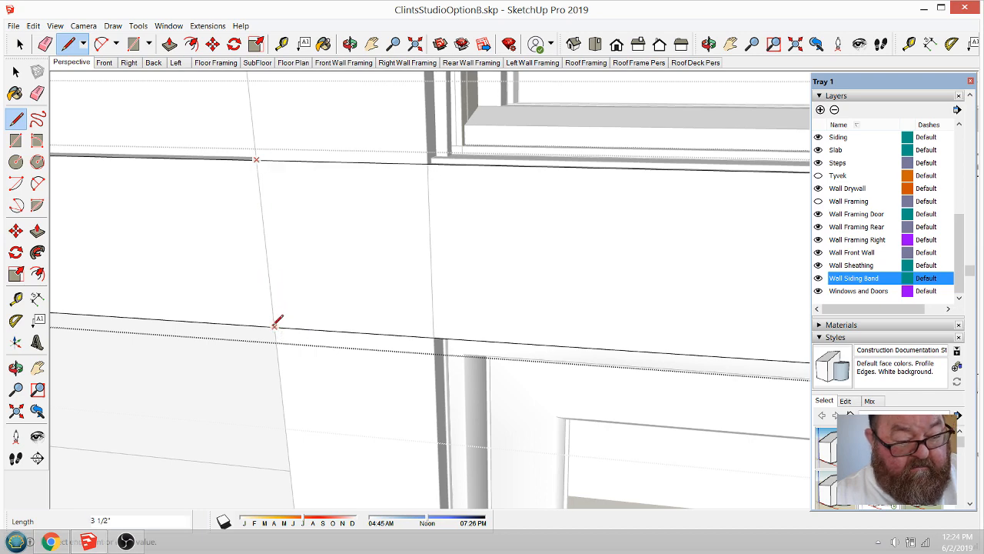
{"action": "scroll", "coordinate": [152, 245], "scroll_direction": "down", "scroll_amount": 5}
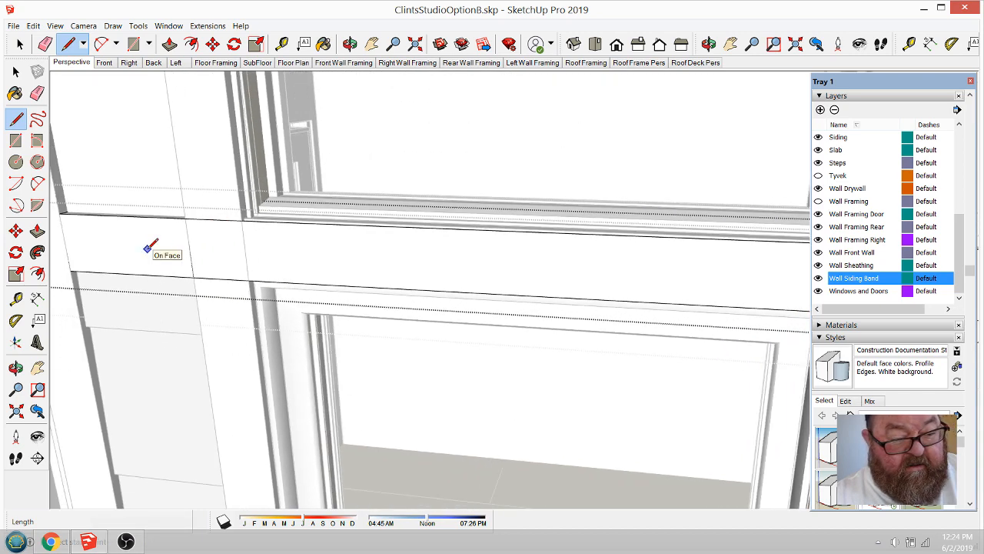
{"action": "scroll", "coordinate": [152, 245], "scroll_direction": "down", "scroll_amount": 2}
{"action": "scroll", "coordinate": [530, 253], "scroll_direction": "up", "scroll_amount": 6}
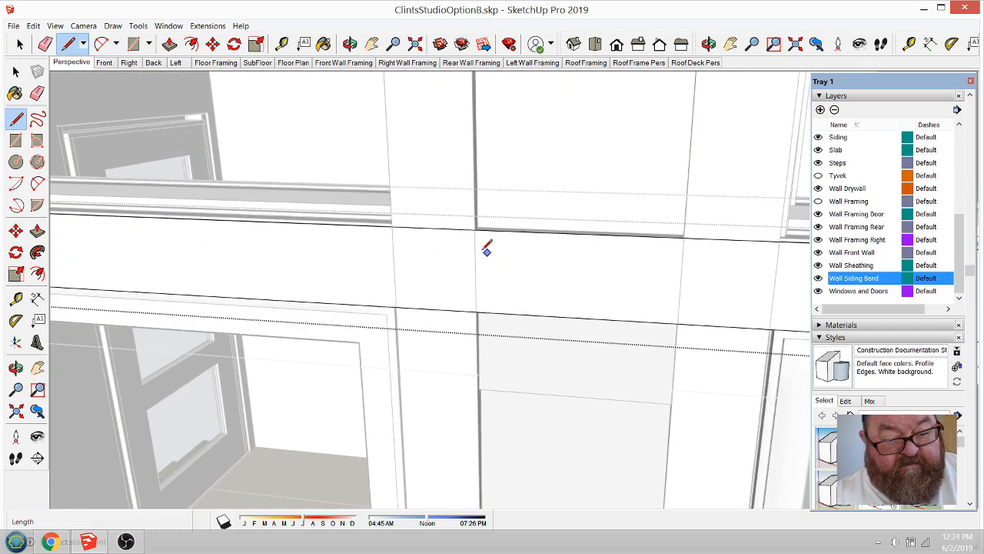
{"action": "scroll", "coordinate": [477, 245], "scroll_direction": "up", "scroll_amount": 2}
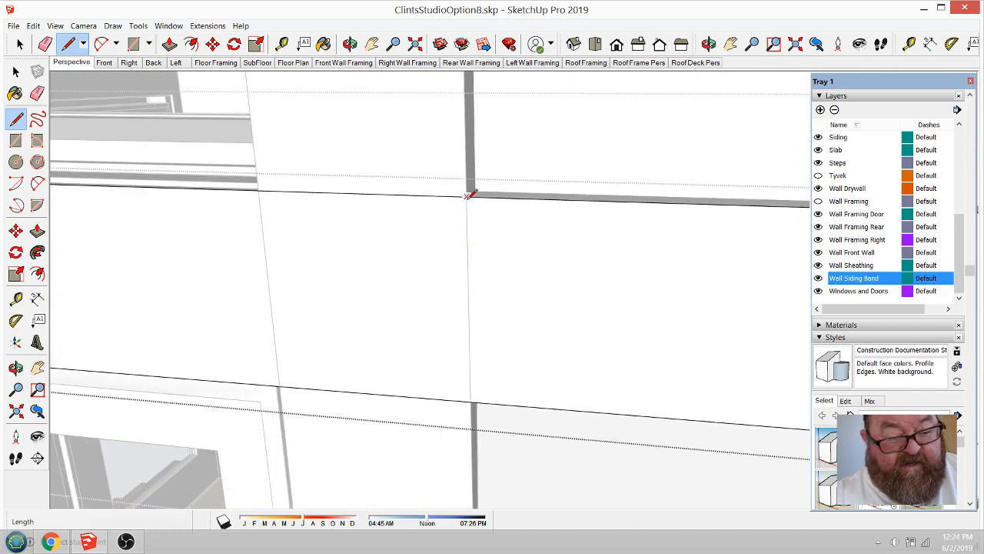
{"action": "left_click", "coordinate": [469, 195]}
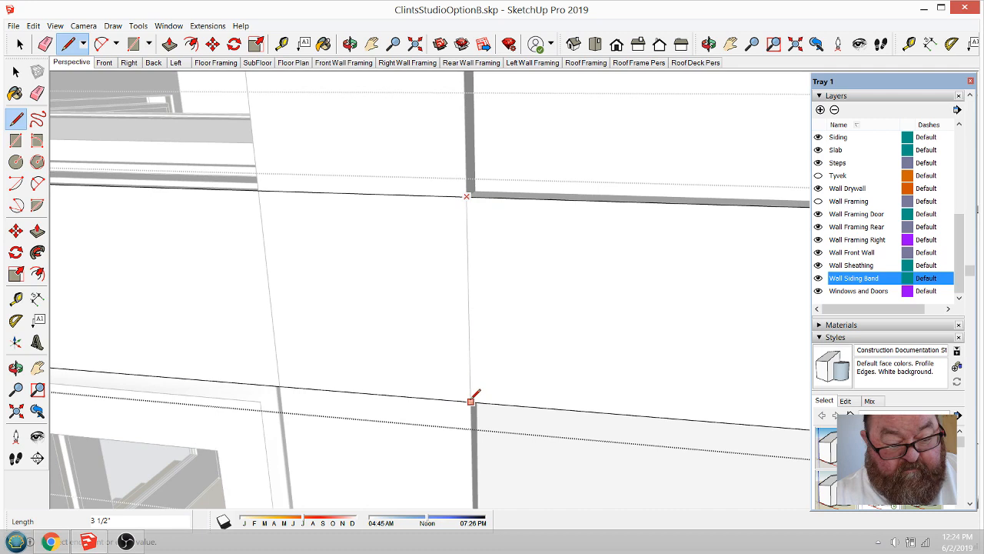
{"action": "left_click", "coordinate": [472, 400]}
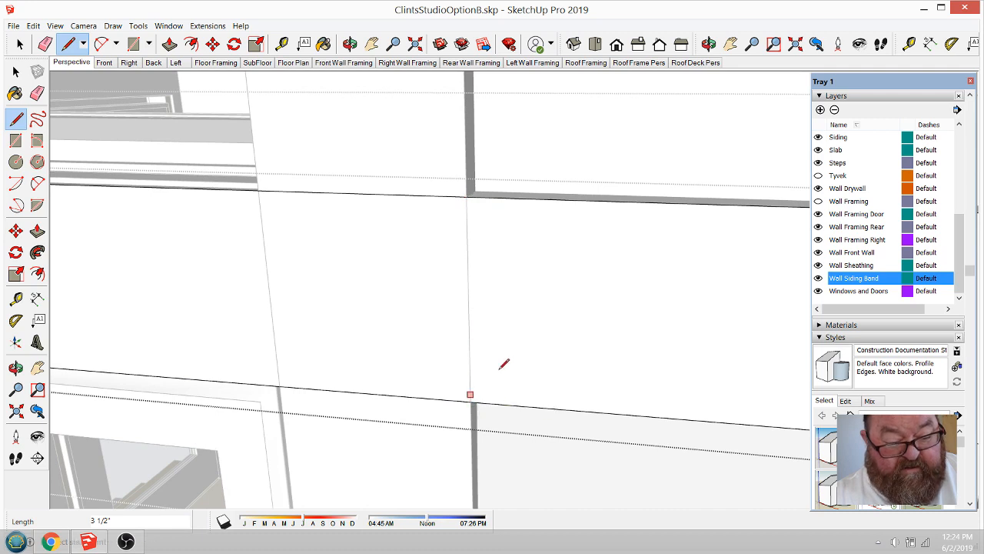
Step: Push the band section across the middle window back 1" to remove it between the casing edges
{"action": "scroll", "coordinate": [531, 361], "scroll_direction": "down", "scroll_amount": 1}
{"action": "scroll", "coordinate": [536, 361], "scroll_direction": "down", "scroll_amount": 1}
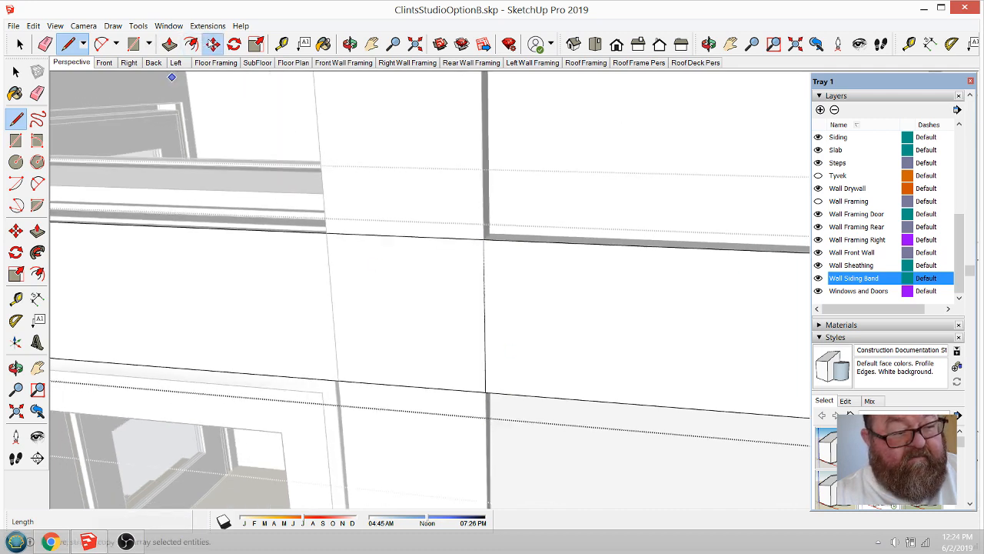
{"action": "left_click", "coordinate": [213, 44]}
{"action": "left_click", "coordinate": [170, 44]}
{"action": "left_click", "coordinate": [276, 326]}
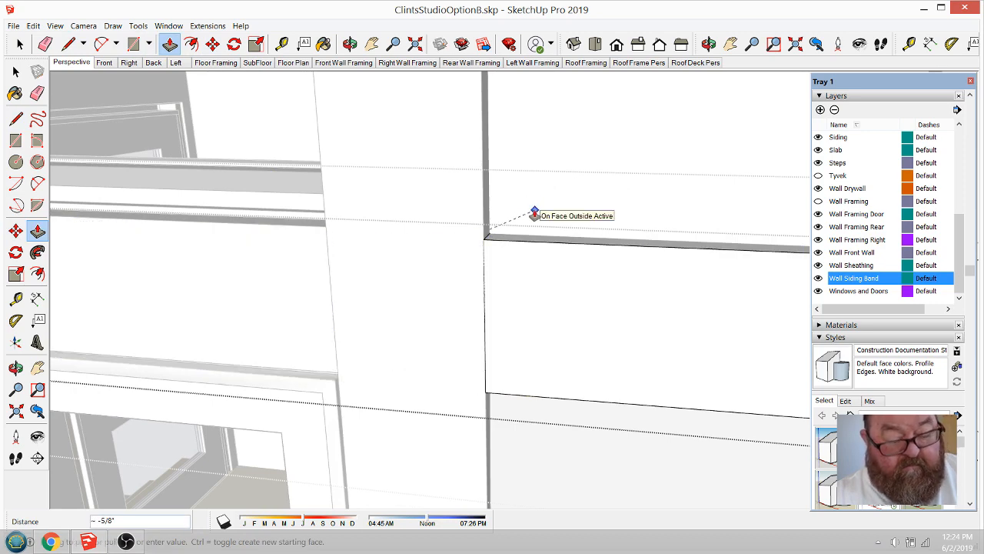
{"action": "type", "text": "1\""}
{"action": "key", "text": "Return"}
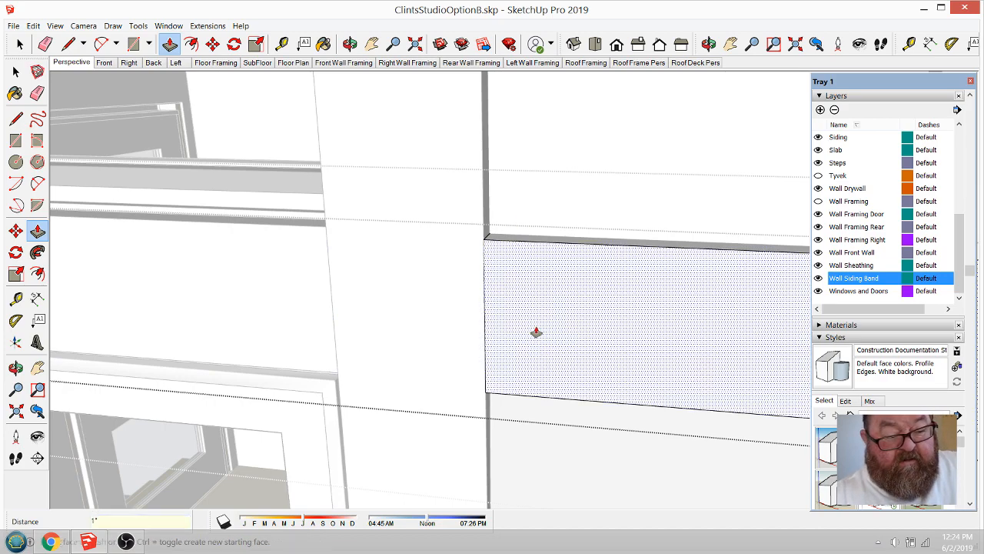
Step: Draw two 3 1/2" vertical lines across the band's front face, aligned with the third window's outer casing edges
{"action": "scroll", "coordinate": [536, 333], "scroll_direction": "down", "scroll_amount": 6}
{"action": "scroll", "coordinate": [229, 320], "scroll_direction": "down", "scroll_amount": 4}
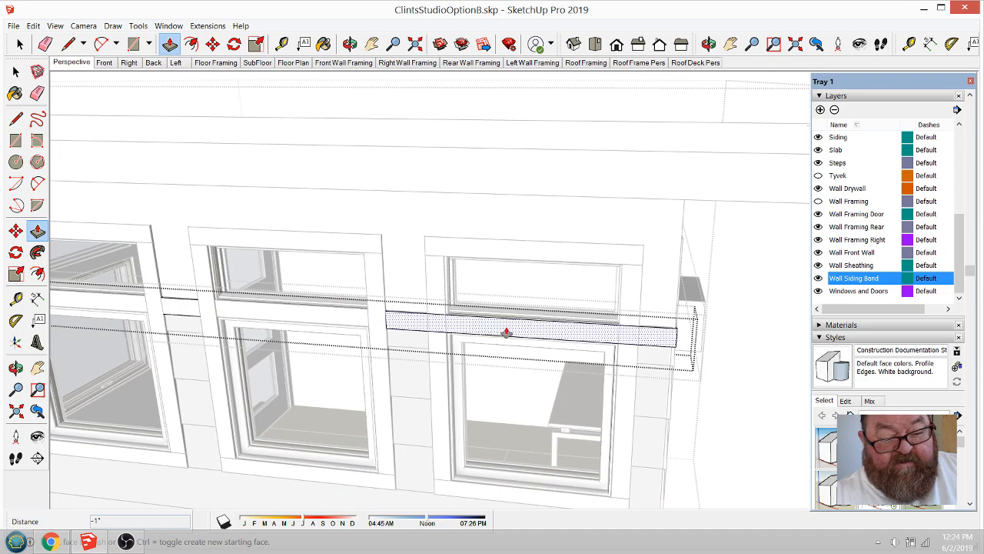
{"action": "scroll", "coordinate": [493, 331], "scroll_direction": "up", "scroll_amount": 6}
{"action": "scroll", "coordinate": [492, 332], "scroll_direction": "up", "scroll_amount": 3}
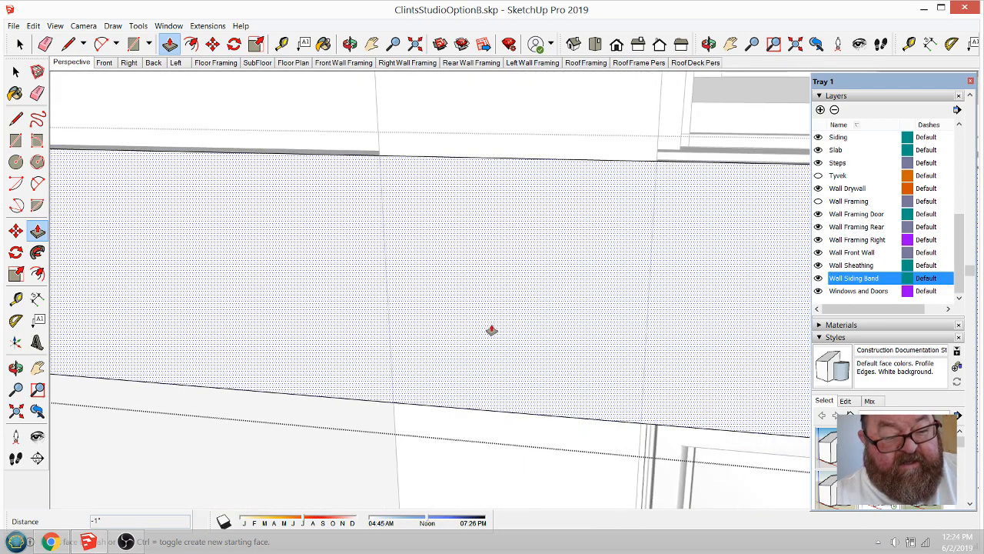
{"action": "key", "text": "l"}
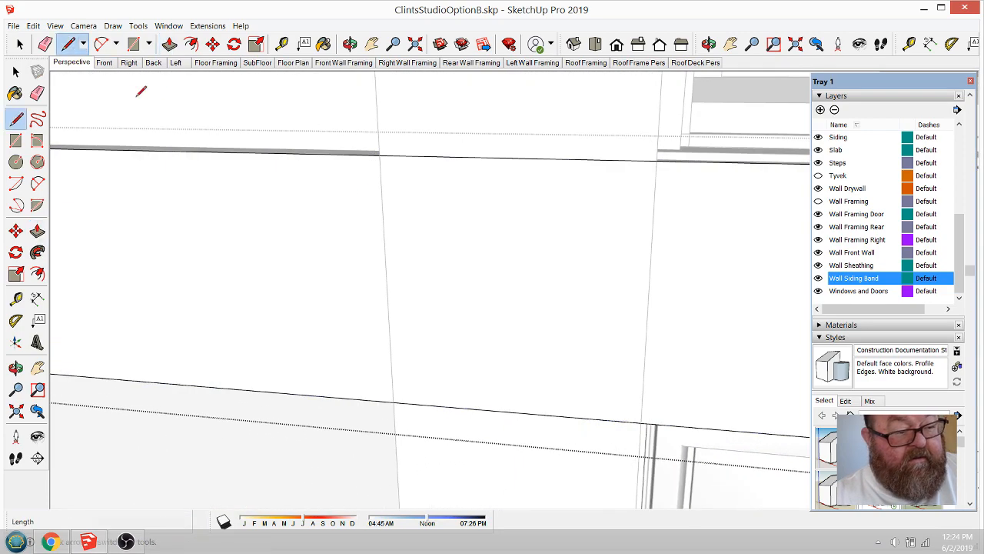
{"action": "left_click", "coordinate": [378, 153]}
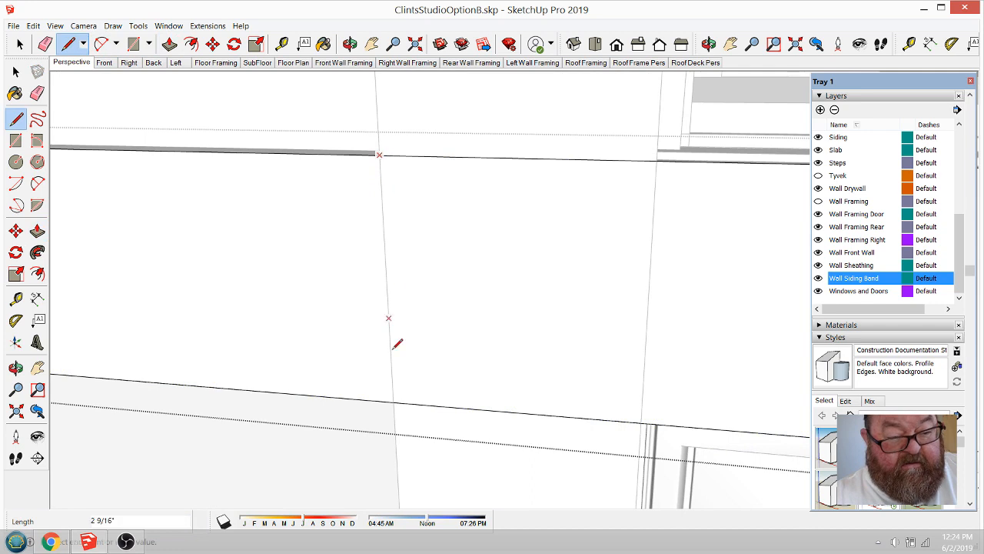
{"action": "left_click", "coordinate": [394, 401]}
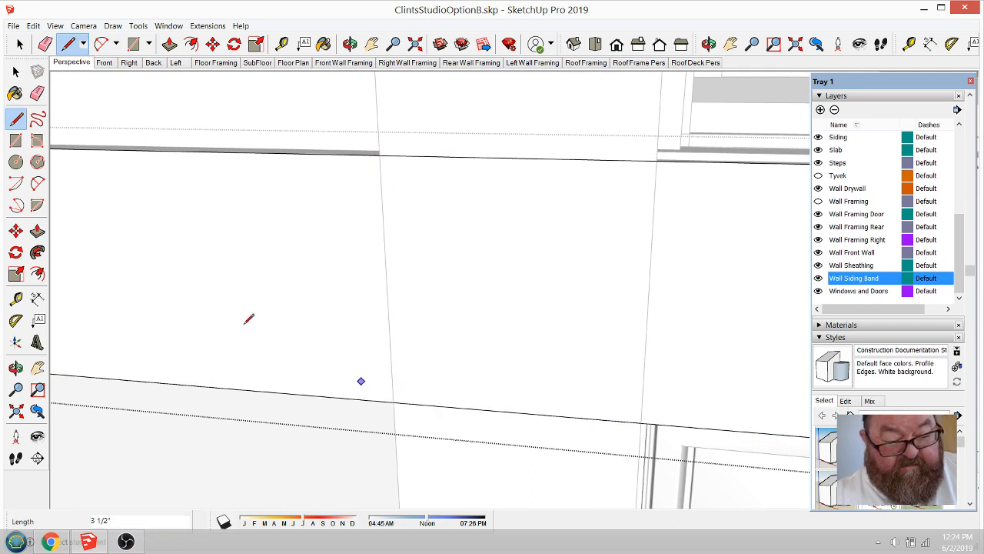
{"action": "scroll", "coordinate": [230, 325], "scroll_direction": "down", "scroll_amount": 5}
{"action": "scroll", "coordinate": [185, 327], "scroll_direction": "down", "scroll_amount": 4}
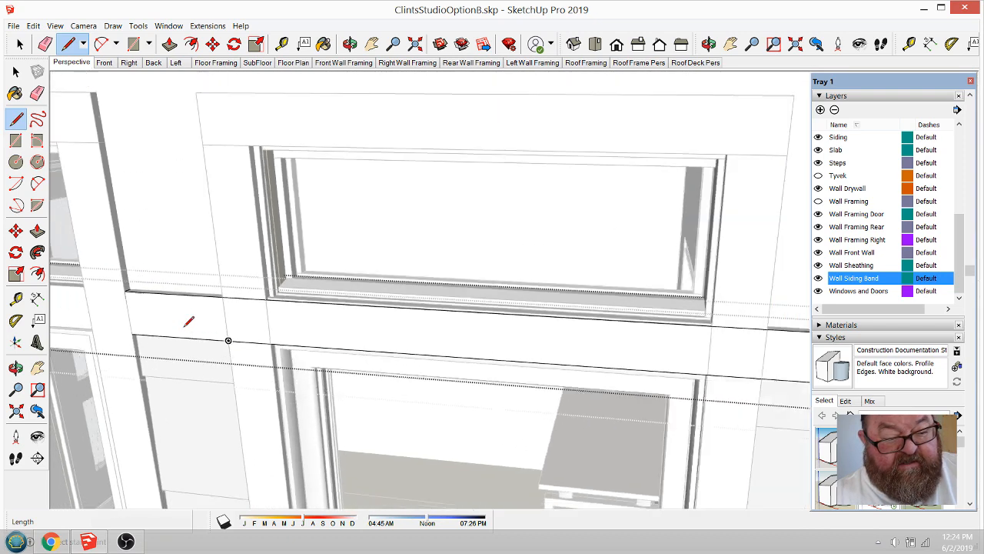
{"action": "scroll", "coordinate": [601, 358], "scroll_direction": "up", "scroll_amount": 2}
{"action": "scroll", "coordinate": [605, 352], "scroll_direction": "up", "scroll_amount": 5}
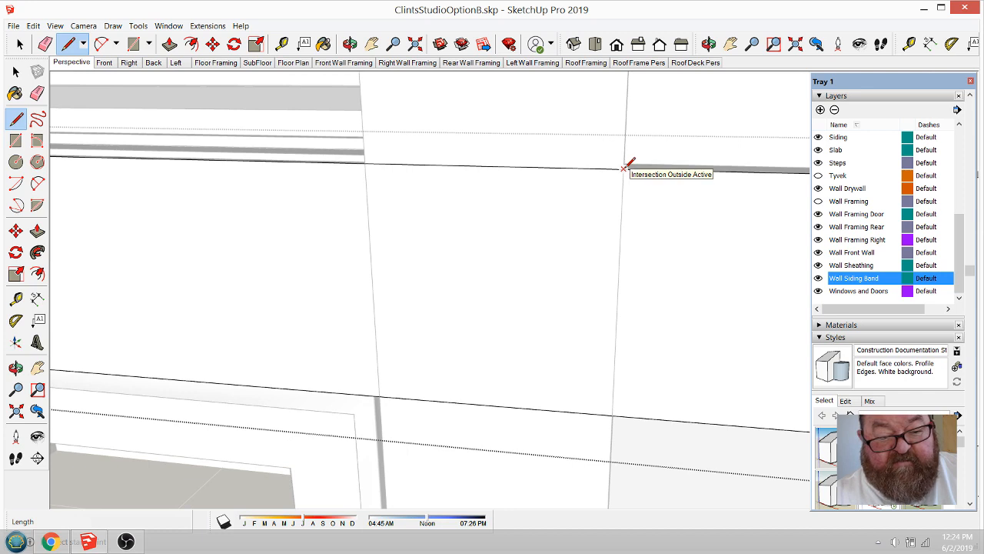
{"action": "left_click", "coordinate": [622, 168]}
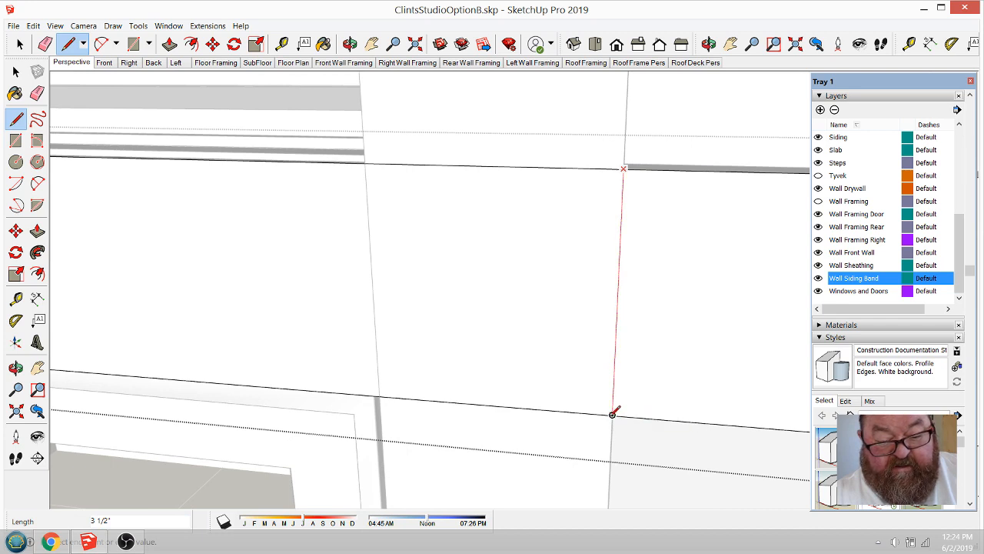
{"action": "scroll", "coordinate": [612, 414], "scroll_direction": "up", "scroll_amount": 5}
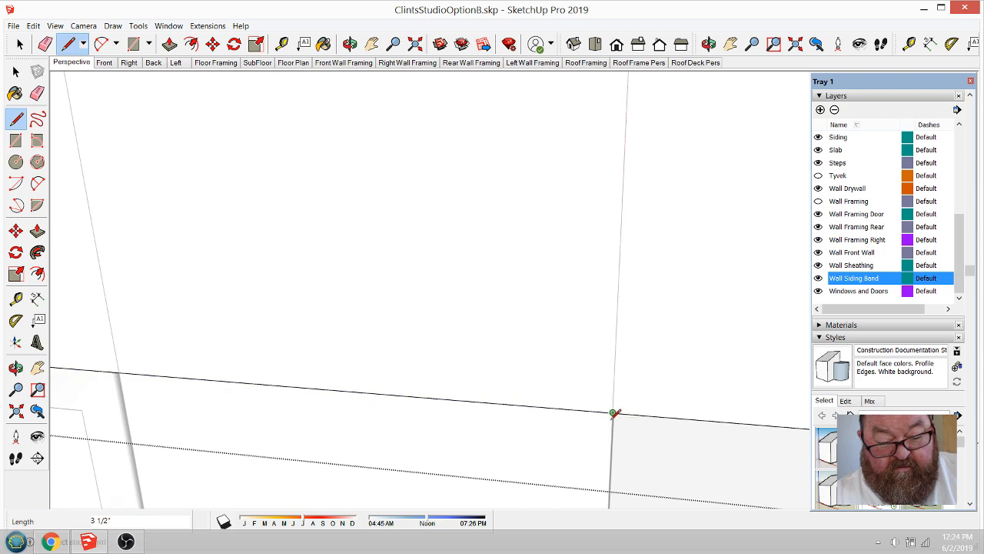
Step: Push the band section across the third window back 1" to cut it out between the casing edges
{"action": "scroll", "coordinate": [523, 419], "scroll_direction": "down", "scroll_amount": 3}
{"action": "scroll", "coordinate": [525, 419], "scroll_direction": "down", "scroll_amount": 2}
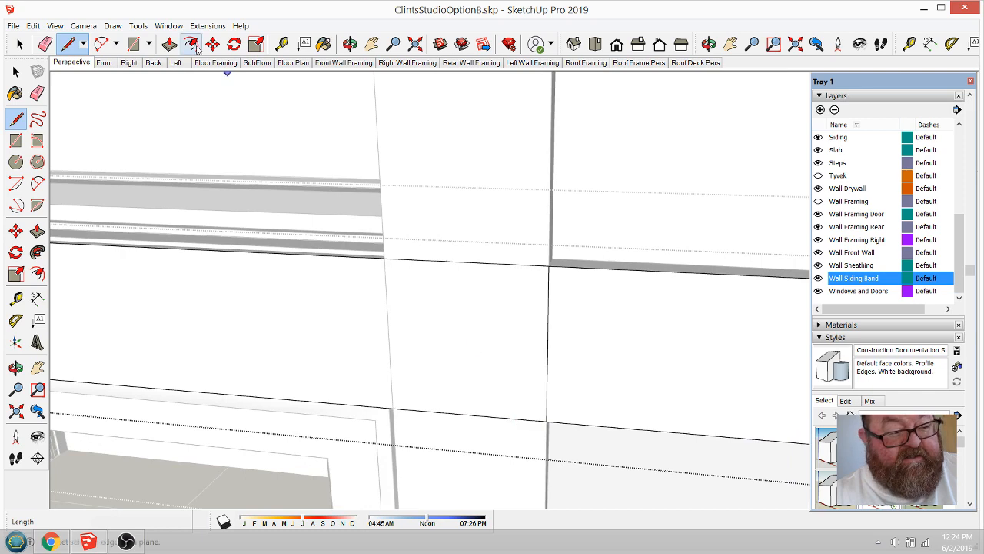
{"action": "left_click", "coordinate": [169, 44]}
{"action": "left_click", "coordinate": [310, 322]}
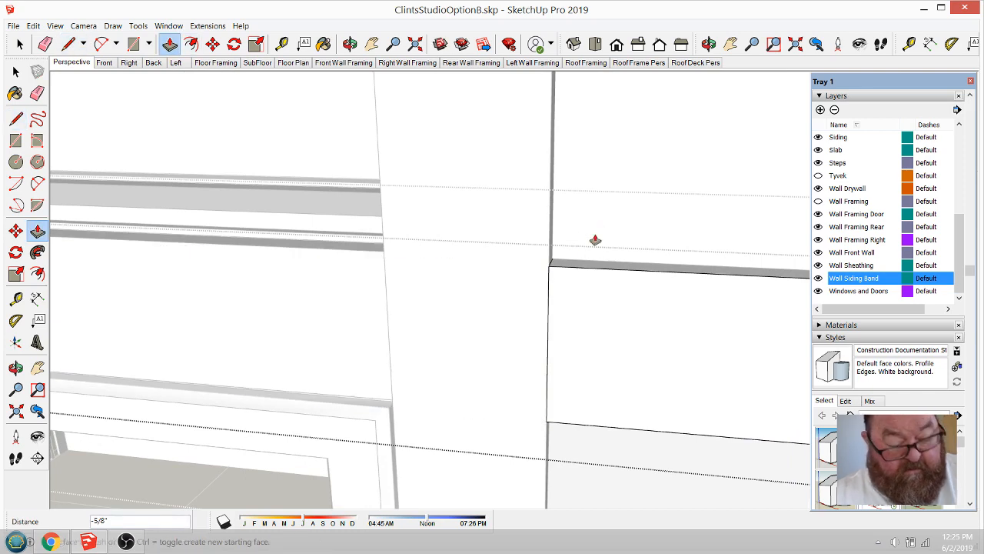
{"action": "type", "text": "1\""}
Step: Leave the three-window wall's band and open the siding band piece on the adjacent single-window wall for editing
{"action": "scroll", "coordinate": [580, 241], "scroll_direction": "down", "scroll_amount": 6}
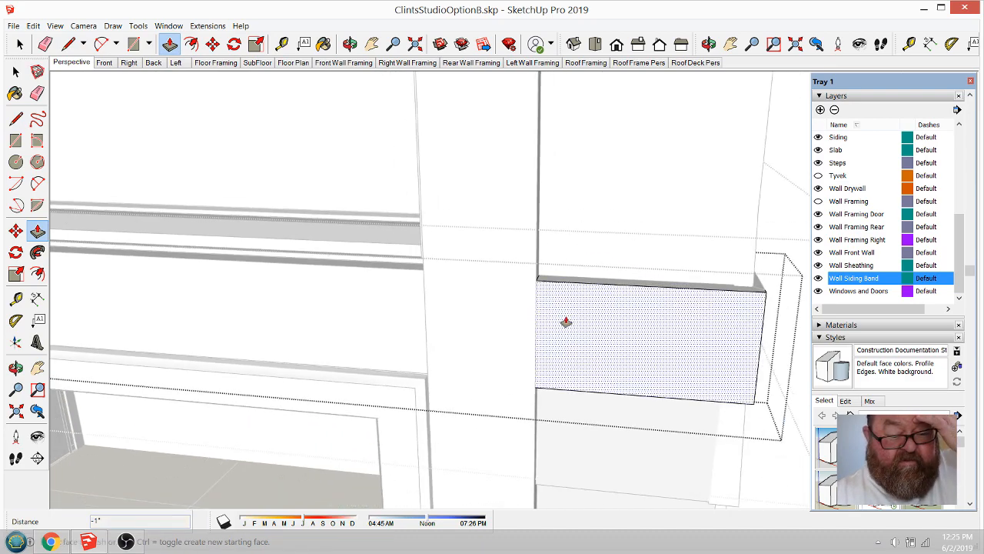
{"action": "scroll", "coordinate": [646, 331], "scroll_direction": "down", "scroll_amount": 5}
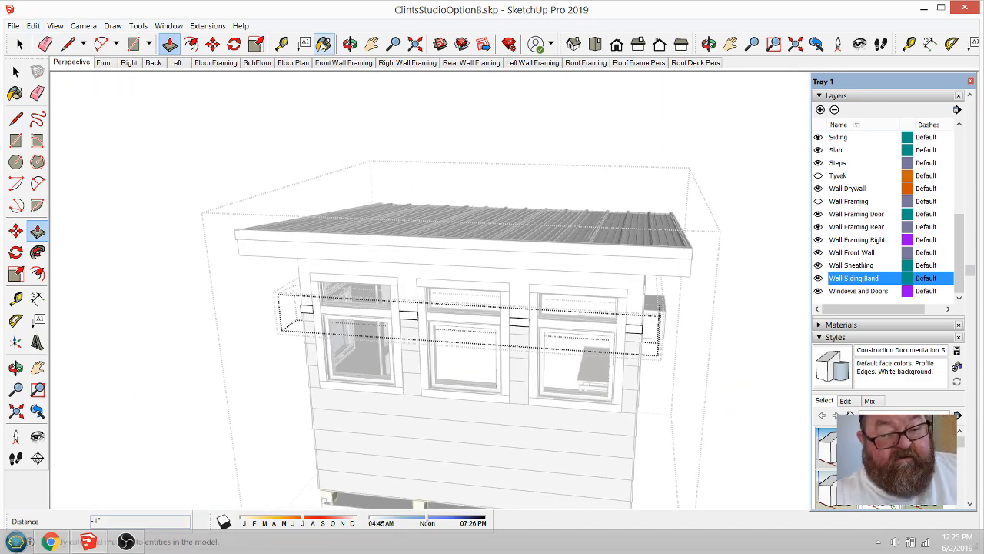
{"action": "left_click", "coordinate": [349, 44]}
{"action": "left_click_drag", "start_coordinate": [548, 276], "coordinate": [446, 341]}
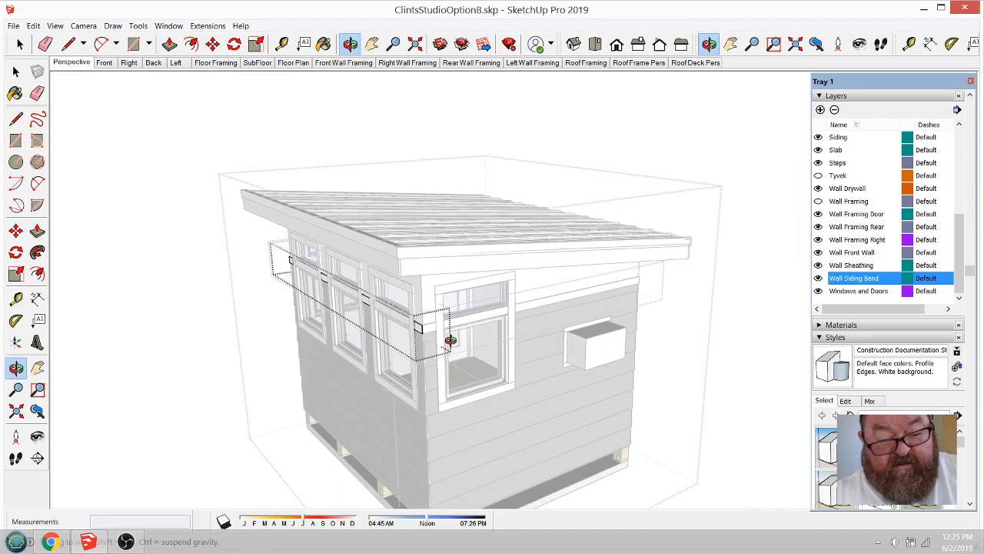
{"action": "scroll", "coordinate": [397, 341], "scroll_direction": "up", "scroll_amount": 8}
{"action": "scroll", "coordinate": [425, 306], "scroll_direction": "up", "scroll_amount": 3}
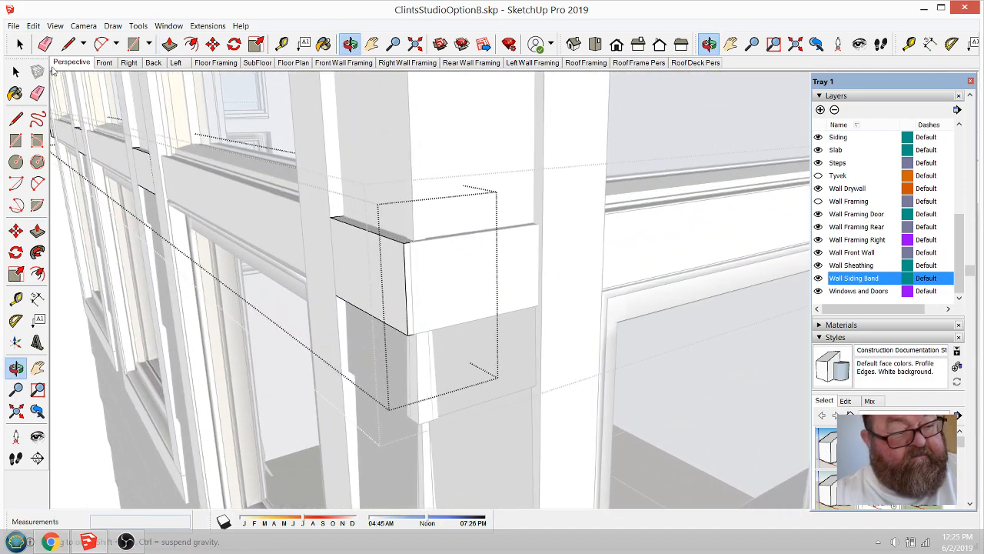
{"action": "key", "text": "space"}
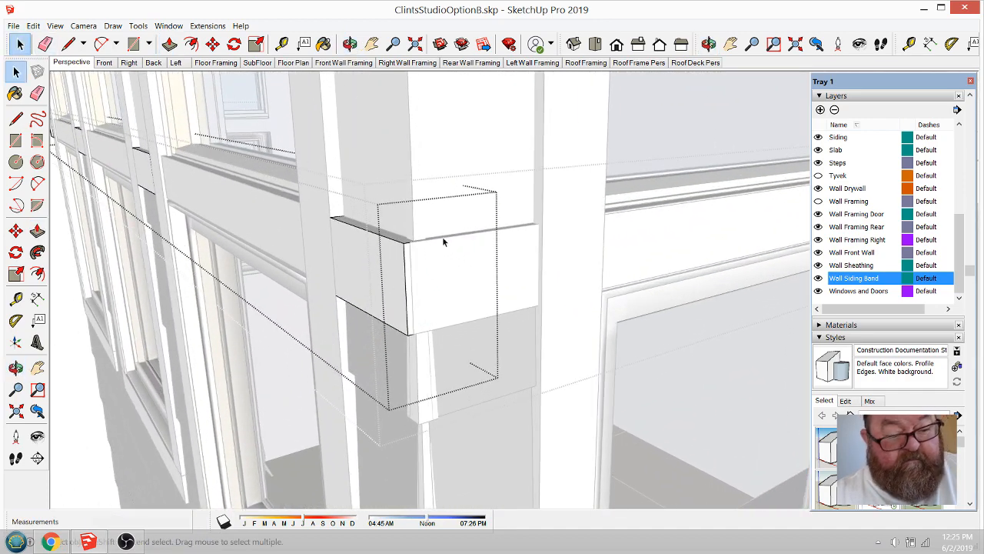
{"action": "left_click", "coordinate": [519, 243]}
{"action": "double_click", "coordinate": [476, 254]}
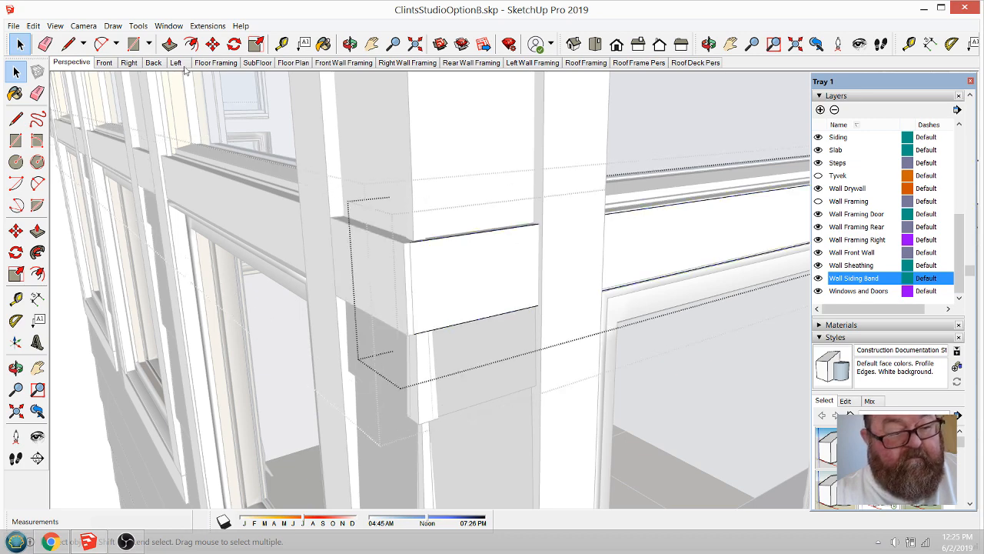
Step: Push/Pull the front face of the single-window wall's siding band outward 1/4"
{"action": "left_click", "coordinate": [169, 44]}
{"action": "left_click", "coordinate": [494, 257]}
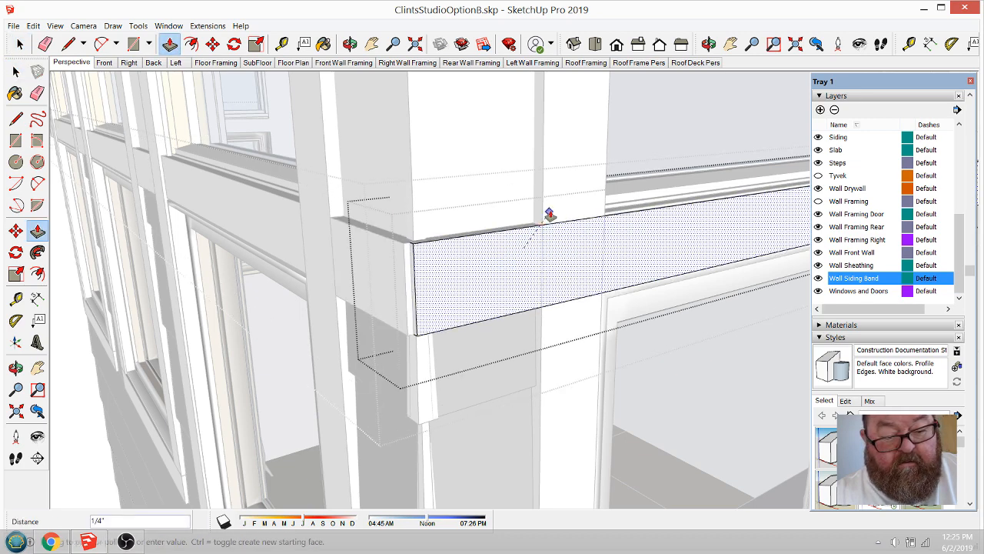
{"action": "left_click", "coordinate": [549, 214]}
Step: Extend the band's end face at the corner 1/4" to align with the front face of the three-window wall's band
{"action": "key", "text": "o"}
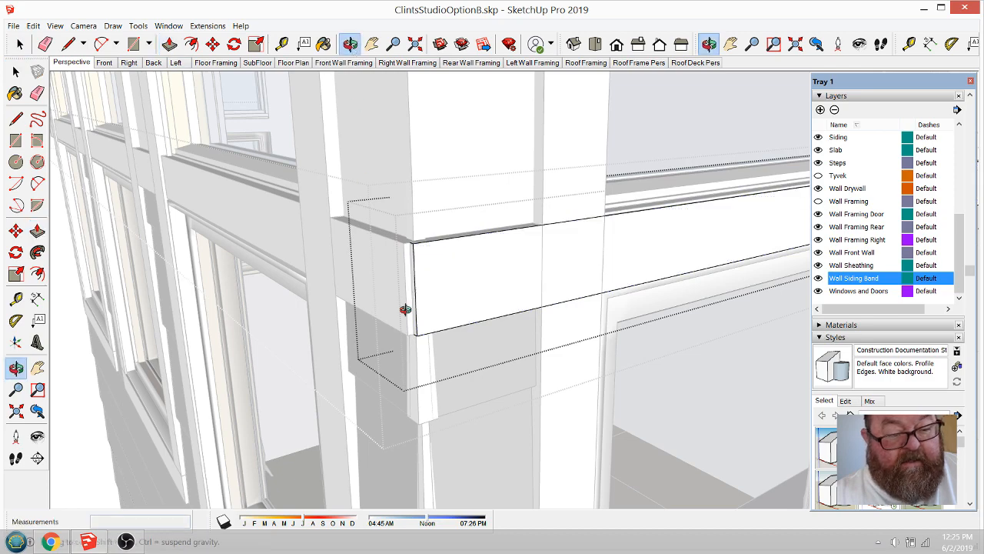
{"action": "left_click_drag", "start_coordinate": [405, 309], "coordinate": [428, 314]}
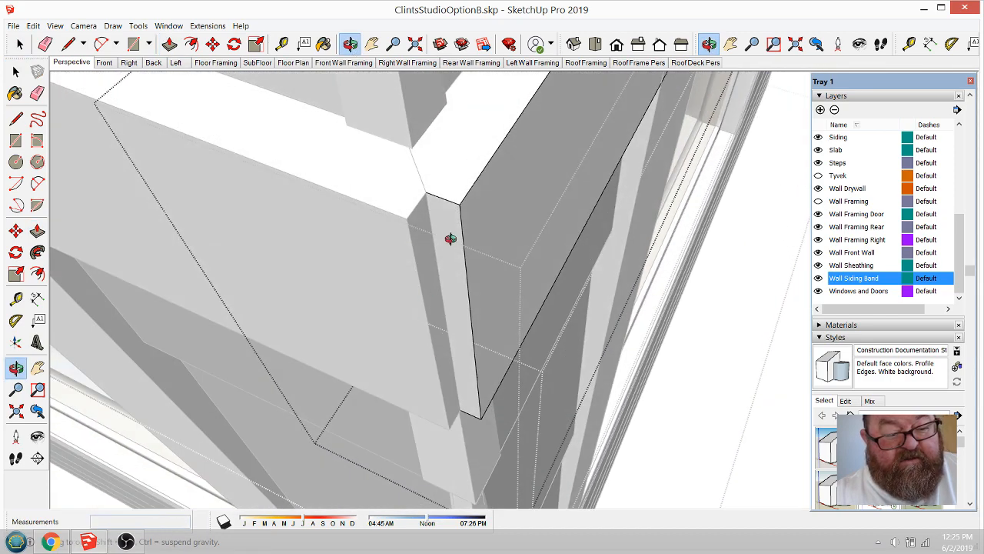
{"action": "scroll", "coordinate": [441, 213], "scroll_direction": "up", "scroll_amount": 2}
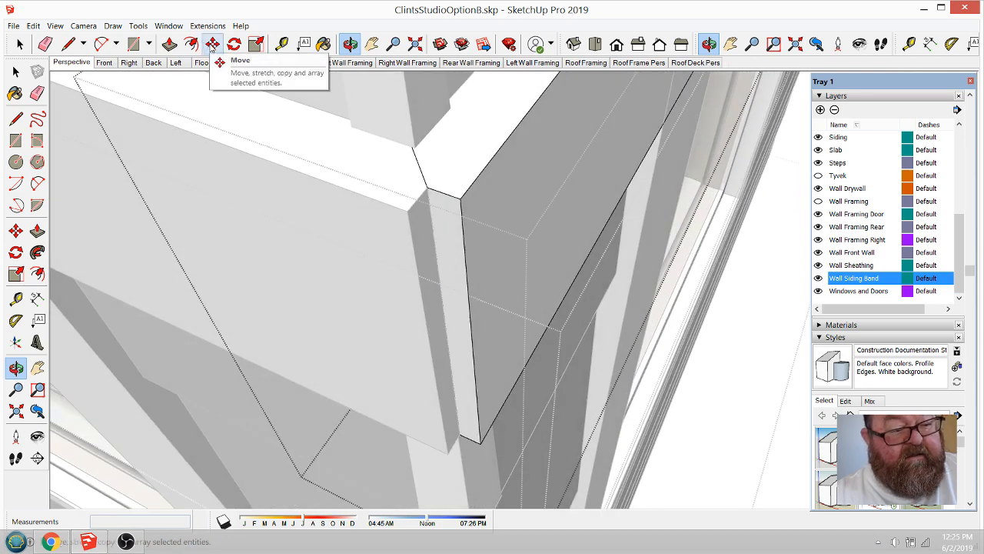
{"action": "left_click", "coordinate": [170, 44]}
{"action": "left_click", "coordinate": [422, 217]}
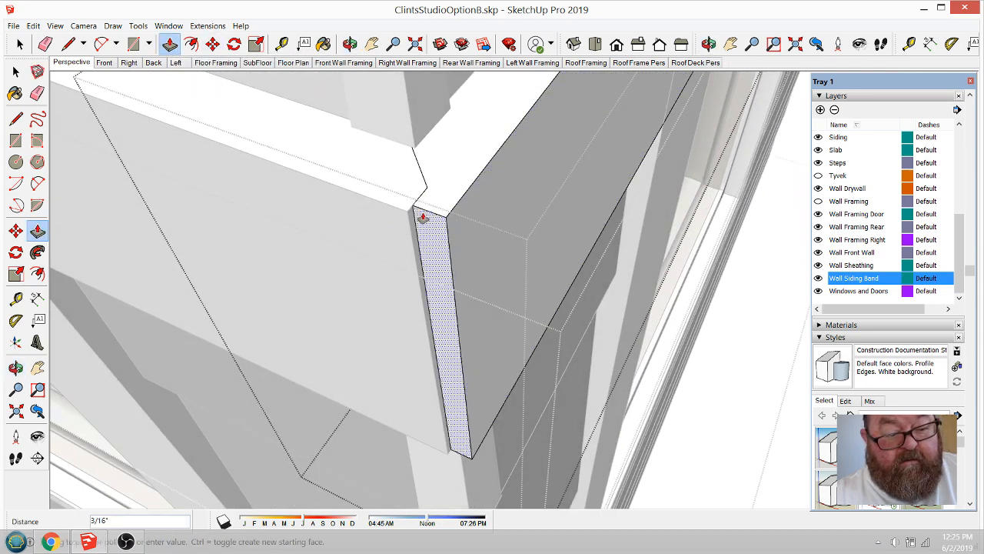
{"action": "left_click", "coordinate": [406, 214]}
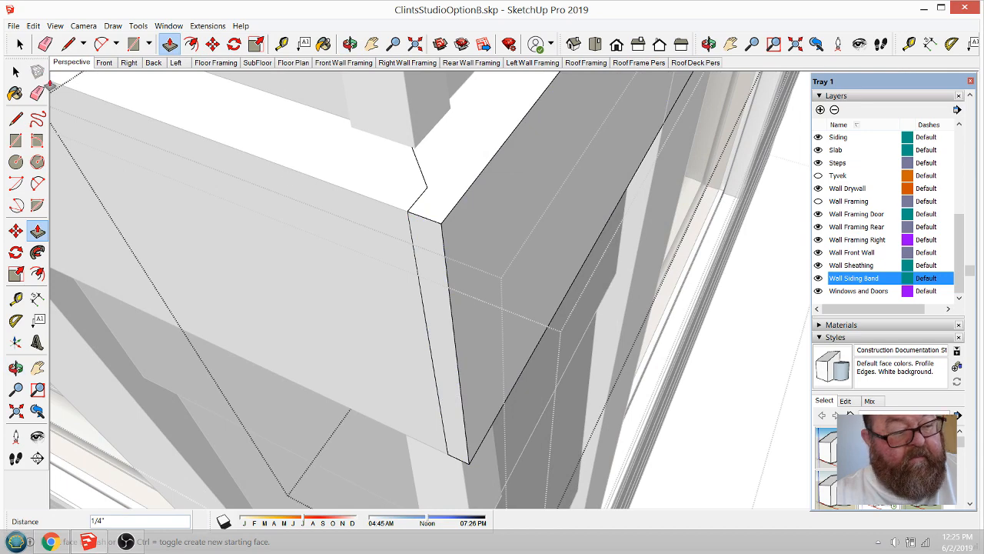
Step: Leave the single-window wall's band and open the three-window wall's band for editing
{"action": "left_click", "coordinate": [20, 44]}
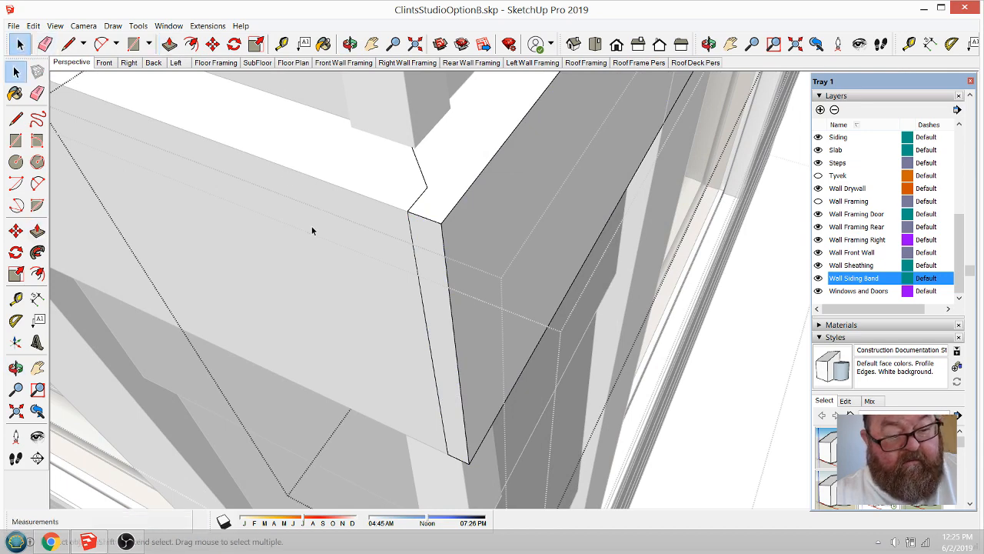
{"action": "scroll", "coordinate": [498, 314], "scroll_direction": "down", "scroll_amount": 3}
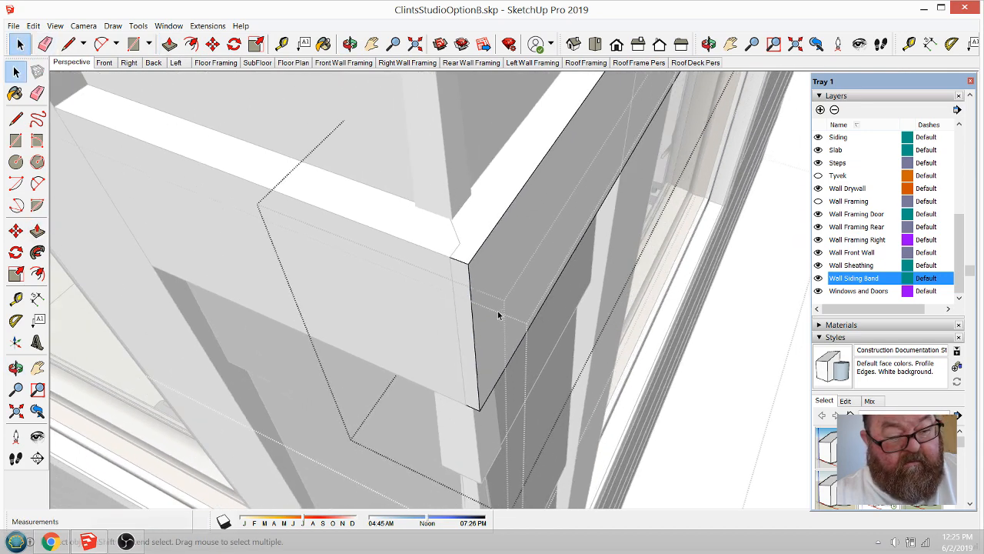
{"action": "left_click", "coordinate": [196, 196]}
{"action": "left_click", "coordinate": [236, 212]}
{"action": "double_click", "coordinate": [283, 213]}
Step: Extend the narrow corner end of the three-window wall's band 1/4" with Push/Pull
{"action": "scroll", "coordinate": [466, 287], "scroll_direction": "up", "scroll_amount": 1}
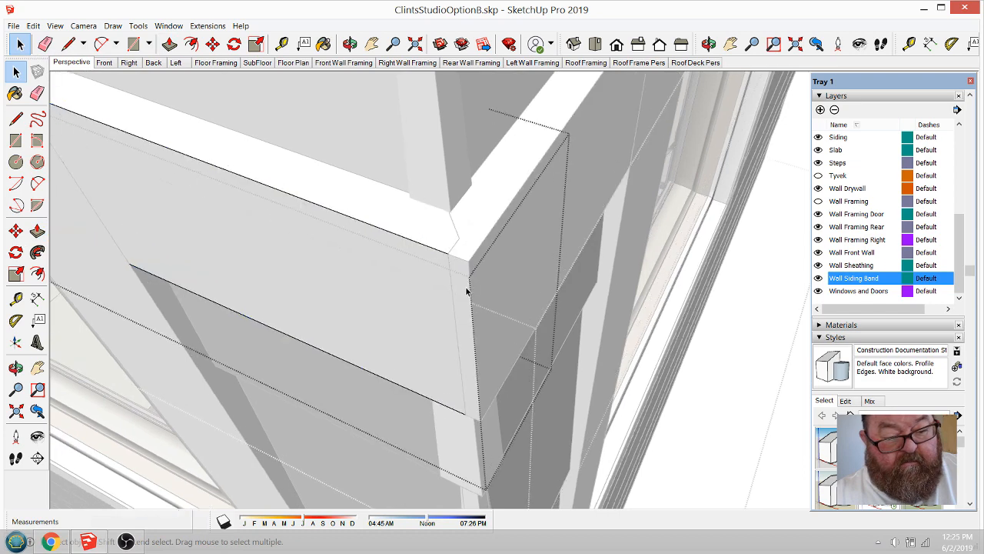
{"action": "scroll", "coordinate": [465, 287], "scroll_direction": "up", "scroll_amount": 1}
{"action": "left_click", "coordinate": [257, 215]}
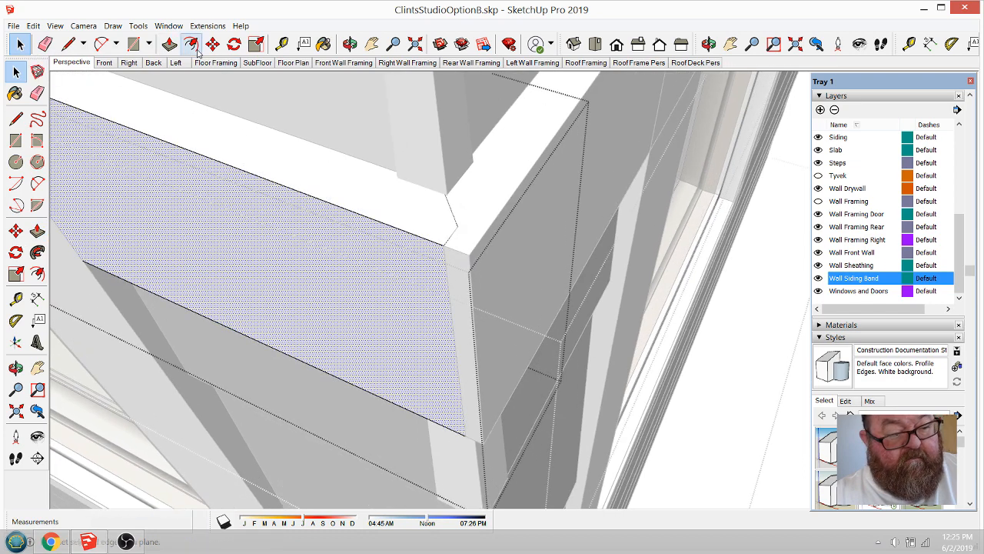
{"action": "key", "text": "Delete"}
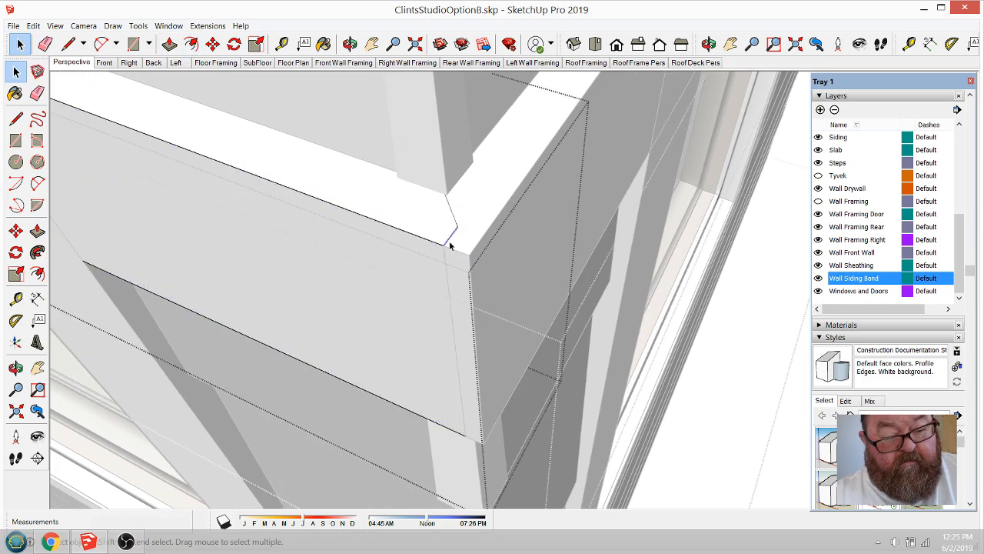
{"action": "left_click", "coordinate": [169, 44]}
{"action": "left_click", "coordinate": [448, 252]}
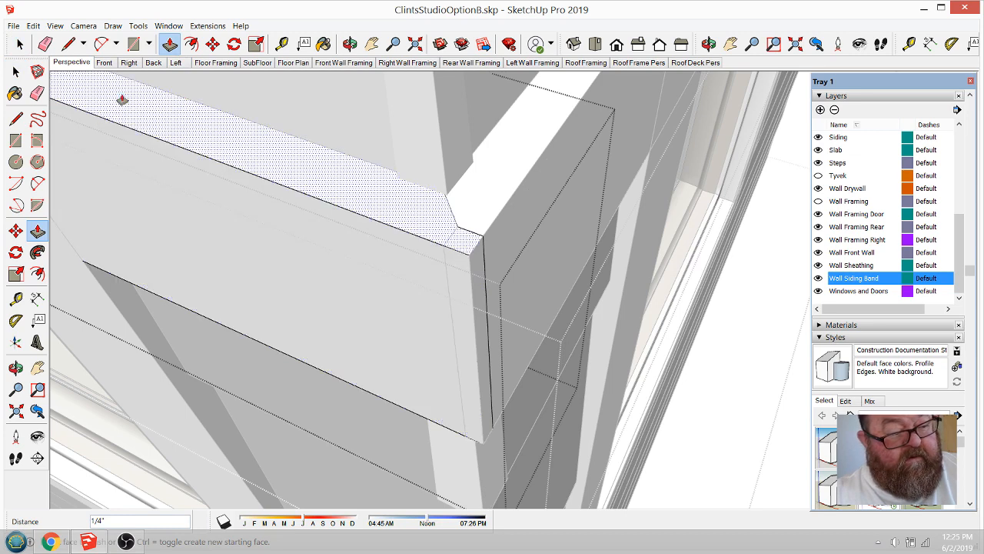
Step: Move the extended end's outer vertical edge 1/4" onto the band's front corner to form a continuous mitre
{"action": "key", "text": "space"}
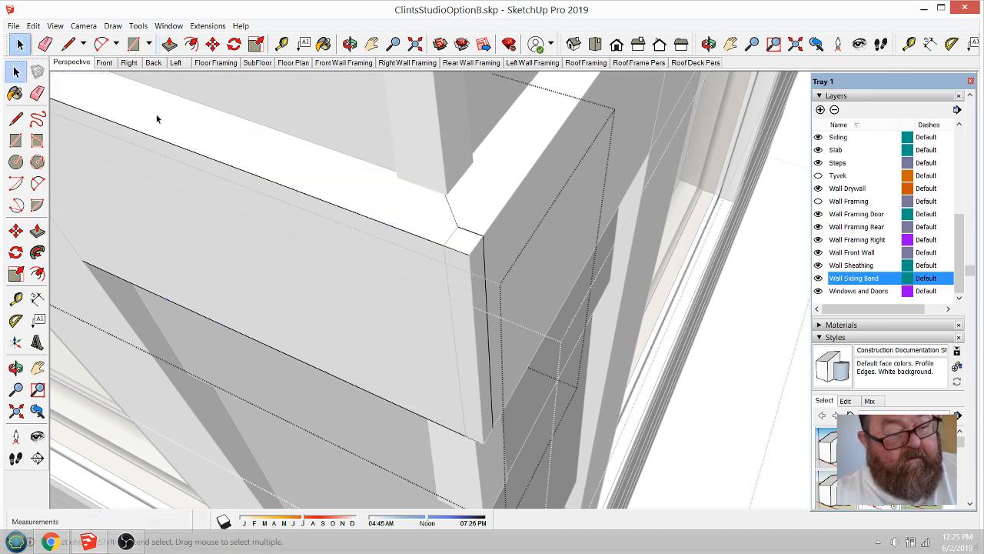
{"action": "left_click", "coordinate": [483, 246]}
{"action": "left_click", "coordinate": [213, 44]}
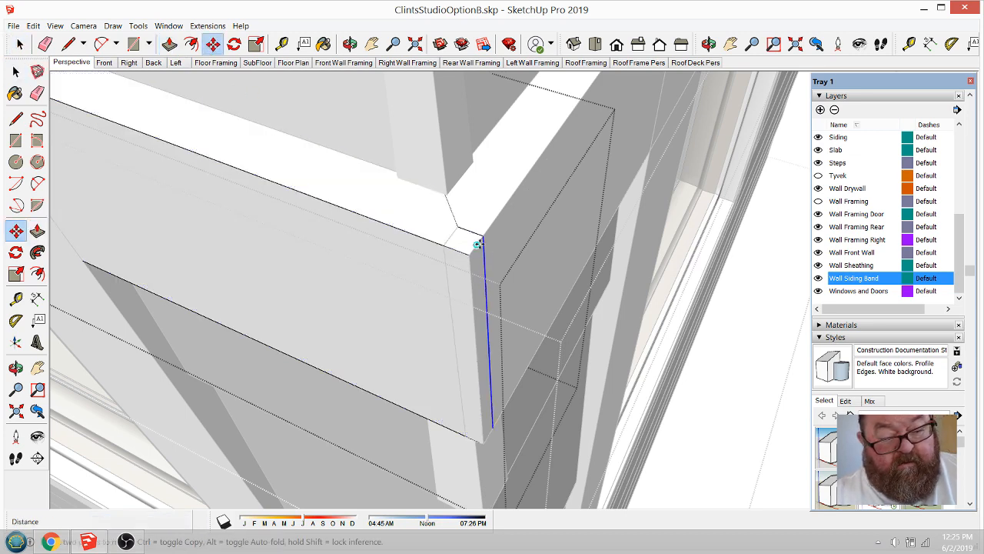
{"action": "left_click", "coordinate": [483, 239]}
{"action": "left_click", "coordinate": [470, 254]}
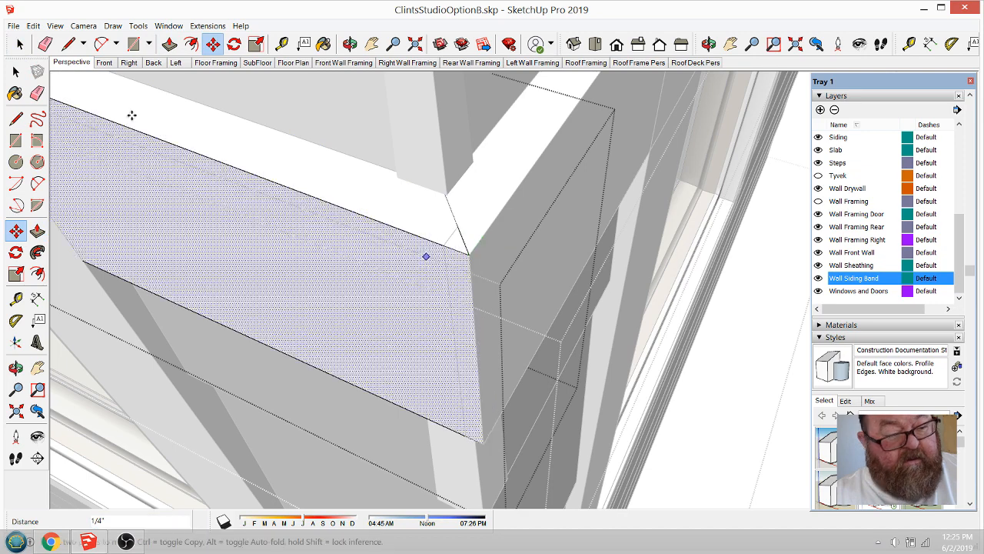
Step: Leave the three-window wall's band and select the adjacent single-window wall's band piece
{"action": "left_click", "coordinate": [21, 45]}
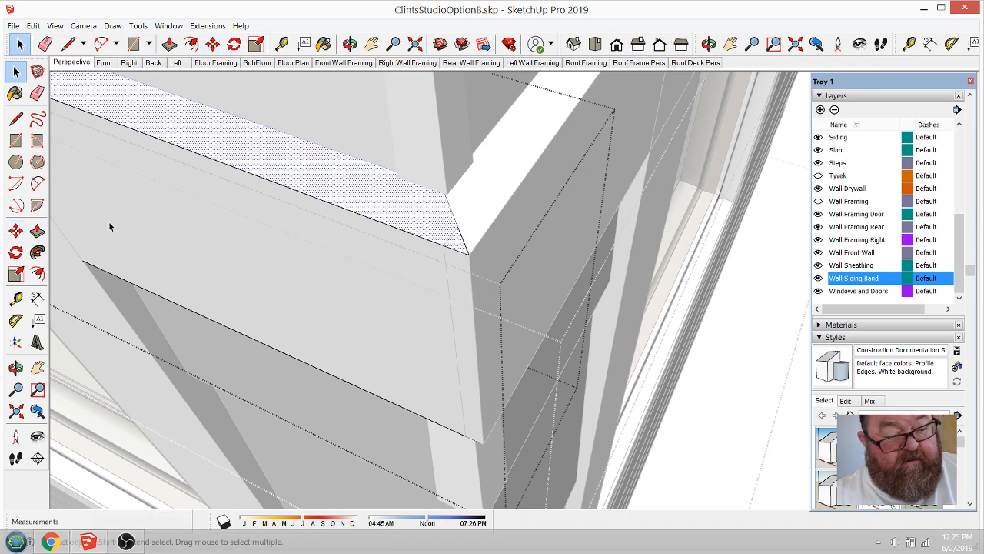
{"action": "left_click", "coordinate": [109, 226]}
{"action": "left_click", "coordinate": [644, 123]}
{"action": "double_click", "coordinate": [514, 265]}
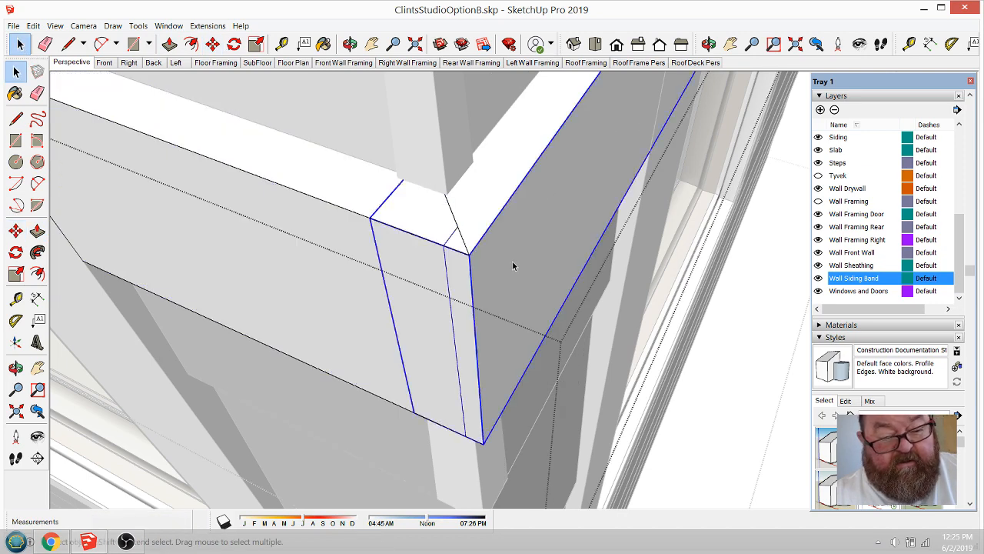
Step: Move the short end edges of the upper siding band onto the mitred outer corner where it meets the adjoining band
{"action": "left_click", "coordinate": [445, 270]}
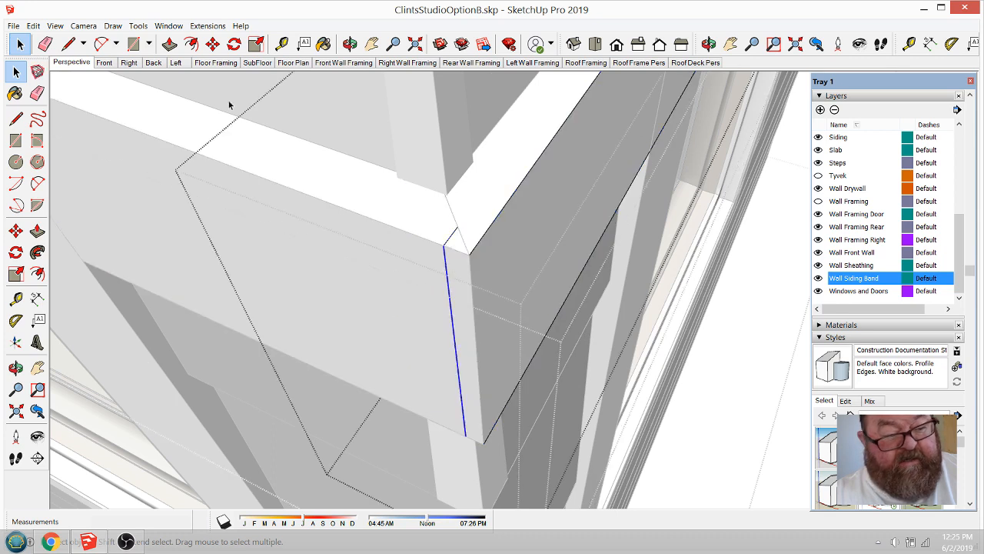
{"action": "left_click", "coordinate": [213, 44]}
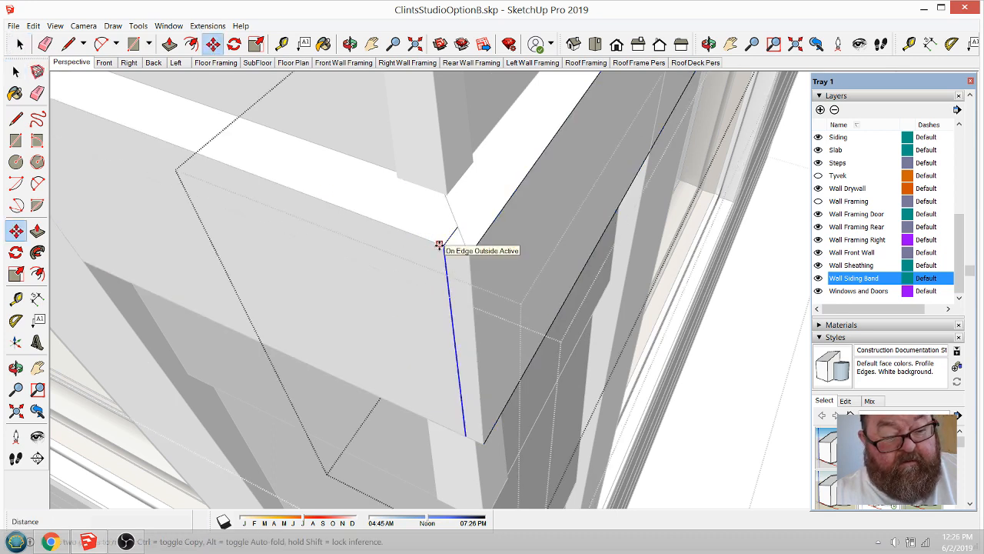
{"action": "left_click", "coordinate": [438, 245]}
{"action": "left_click", "coordinate": [465, 256]}
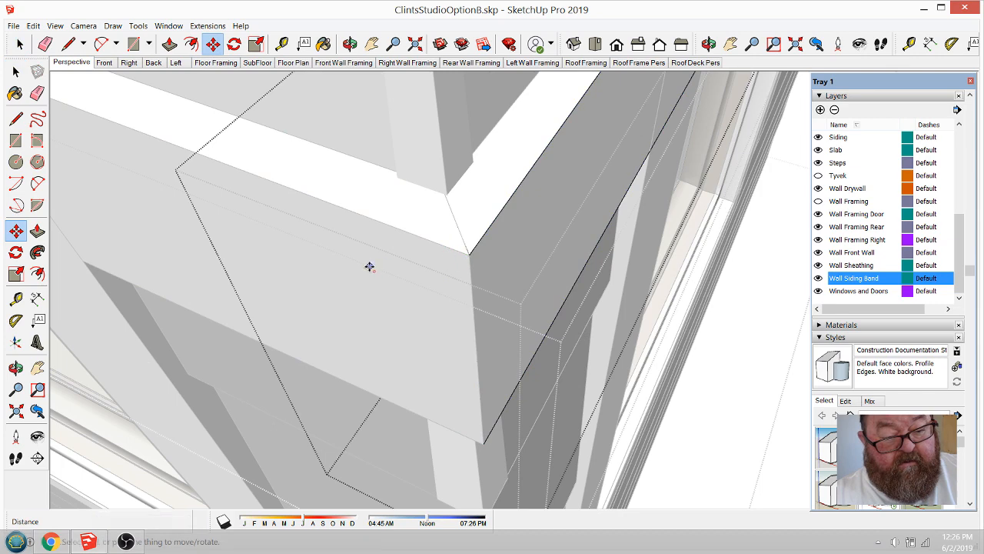
{"action": "scroll", "coordinate": [342, 250], "scroll_direction": "down", "scroll_amount": 1}
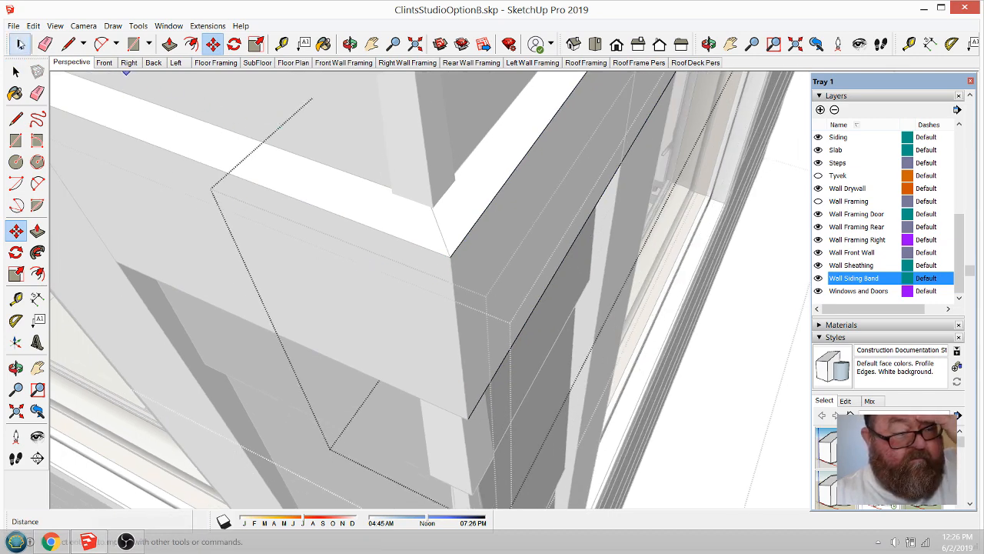
{"action": "left_click", "coordinate": [19, 44]}
Step: Examine the siding band at the building corner and where it meets the window trim on the adjacent walls
{"action": "scroll", "coordinate": [209, 159], "scroll_direction": "down", "scroll_amount": 2}
{"action": "scroll", "coordinate": [743, 321], "scroll_direction": "down", "scroll_amount": 5}
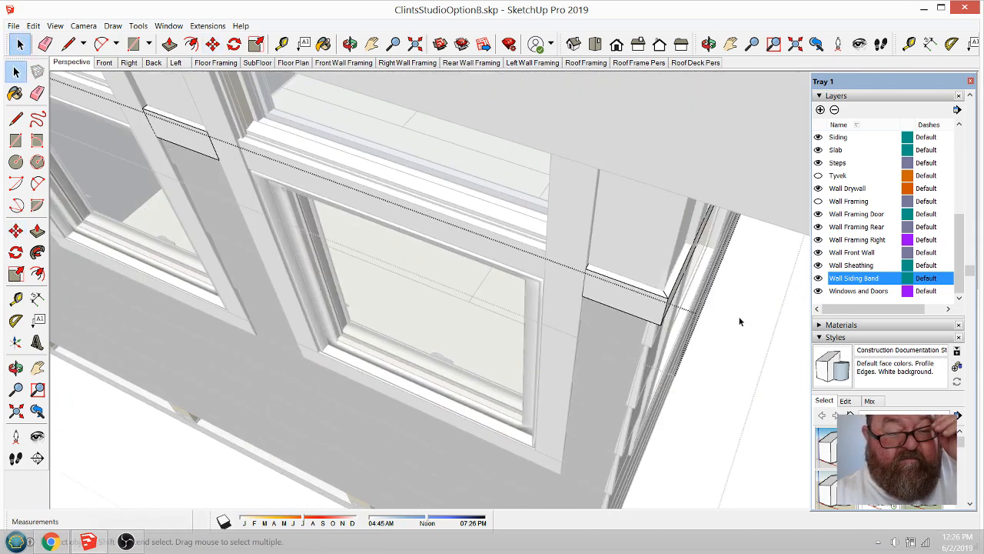
{"action": "scroll", "coordinate": [368, 340], "scroll_direction": "down", "scroll_amount": 3}
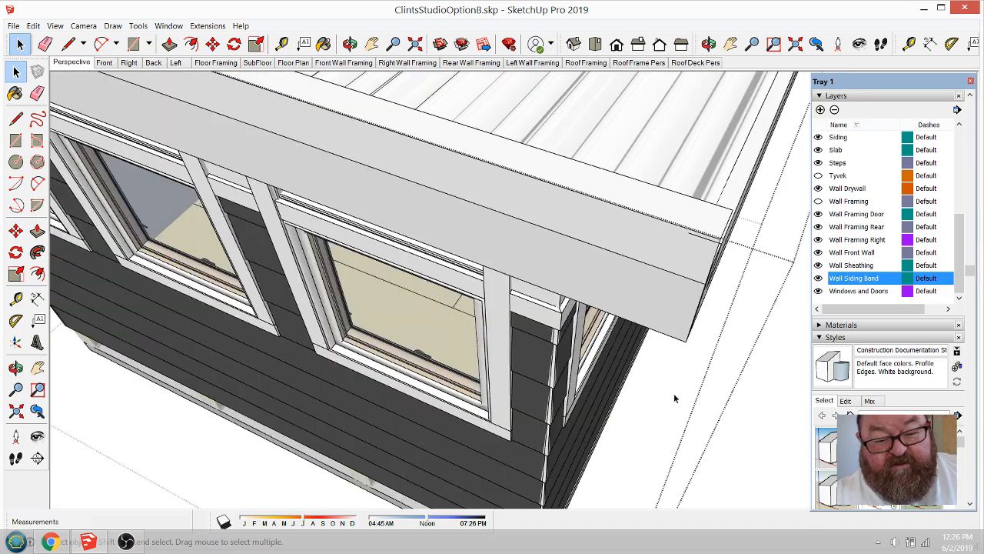
{"action": "scroll", "coordinate": [673, 393], "scroll_direction": "up", "scroll_amount": 5}
{"action": "scroll", "coordinate": [422, 213], "scroll_direction": "down", "scroll_amount": 1}
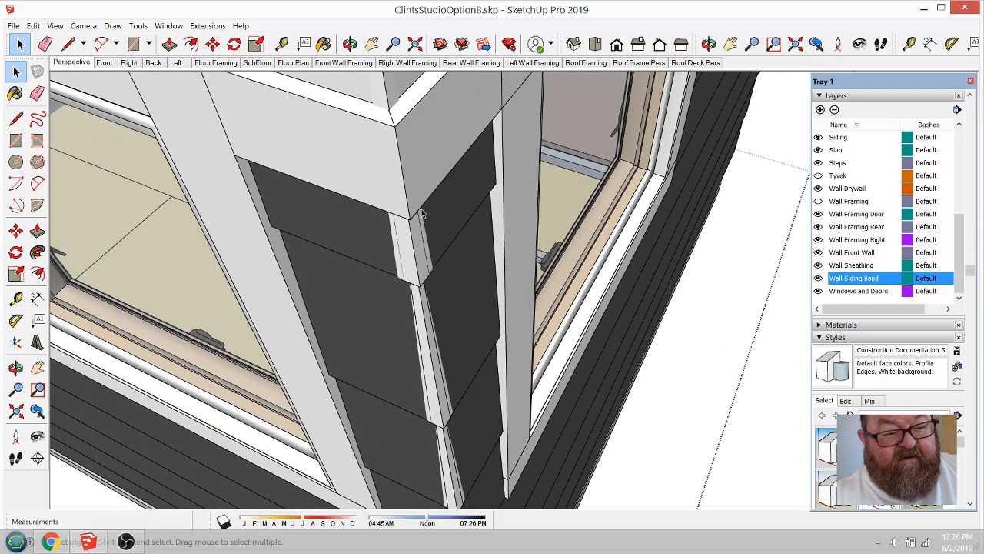
{"action": "scroll", "coordinate": [395, 149], "scroll_direction": "up", "scroll_amount": 4}
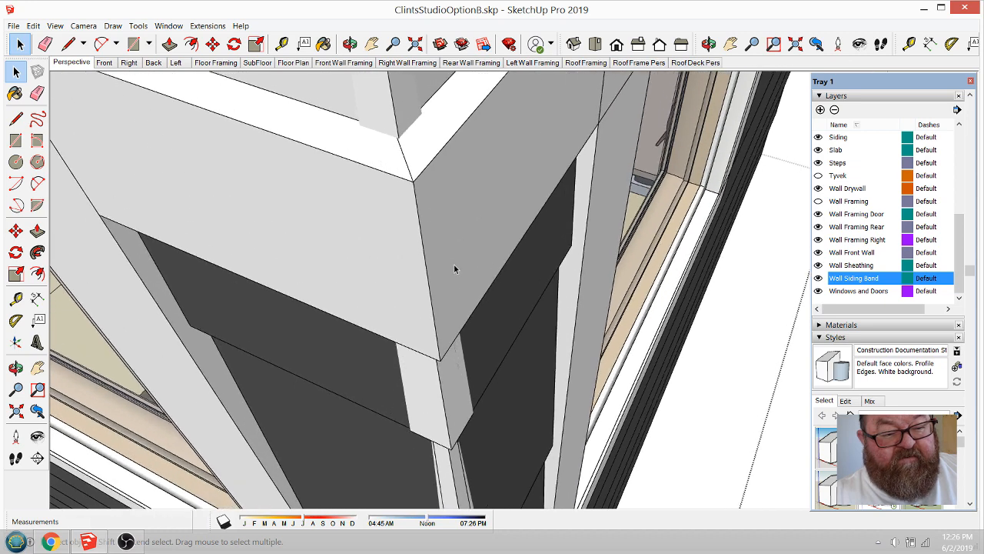
{"action": "scroll", "coordinate": [453, 267], "scroll_direction": "down", "scroll_amount": 1}
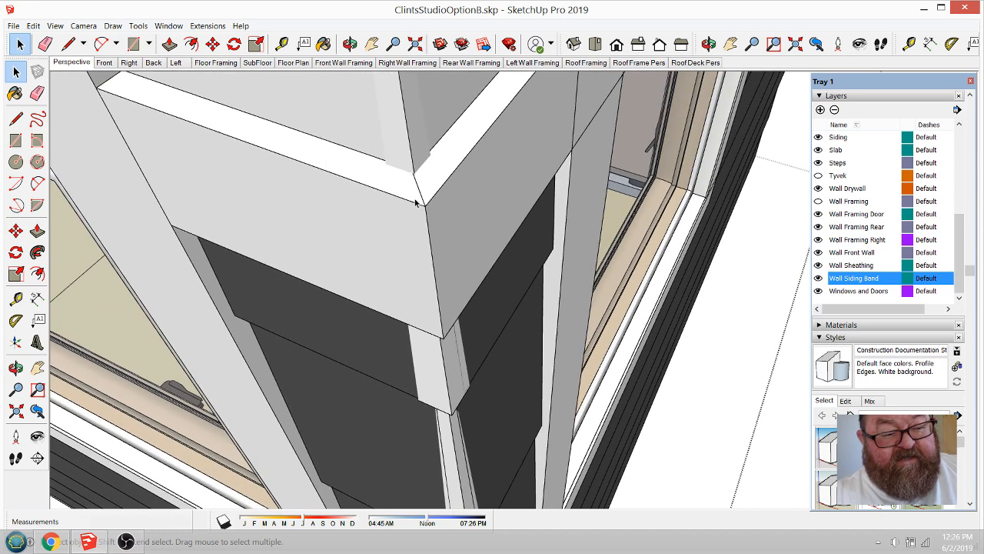
{"action": "scroll", "coordinate": [415, 203], "scroll_direction": "up", "scroll_amount": 1}
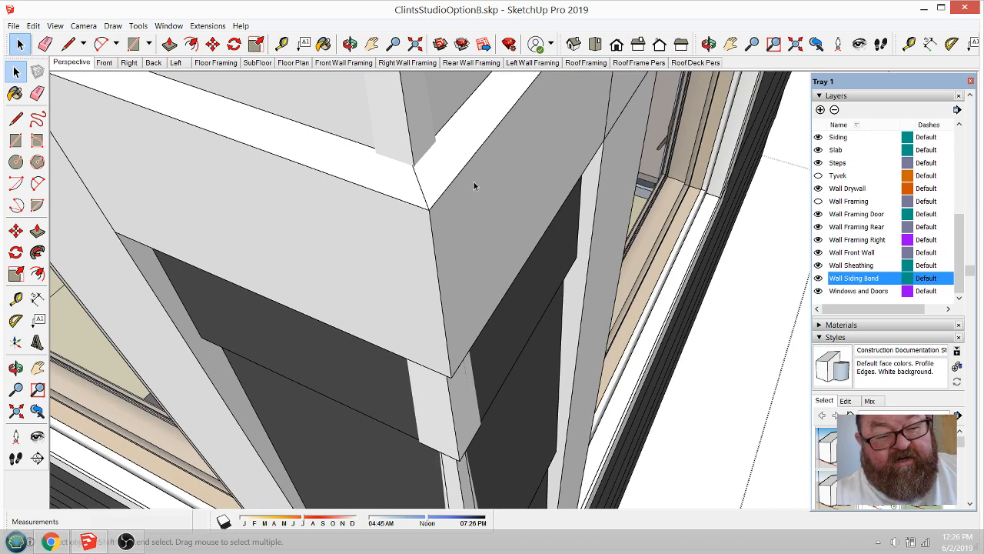
{"action": "scroll", "coordinate": [397, 261], "scroll_direction": "down", "scroll_amount": 4}
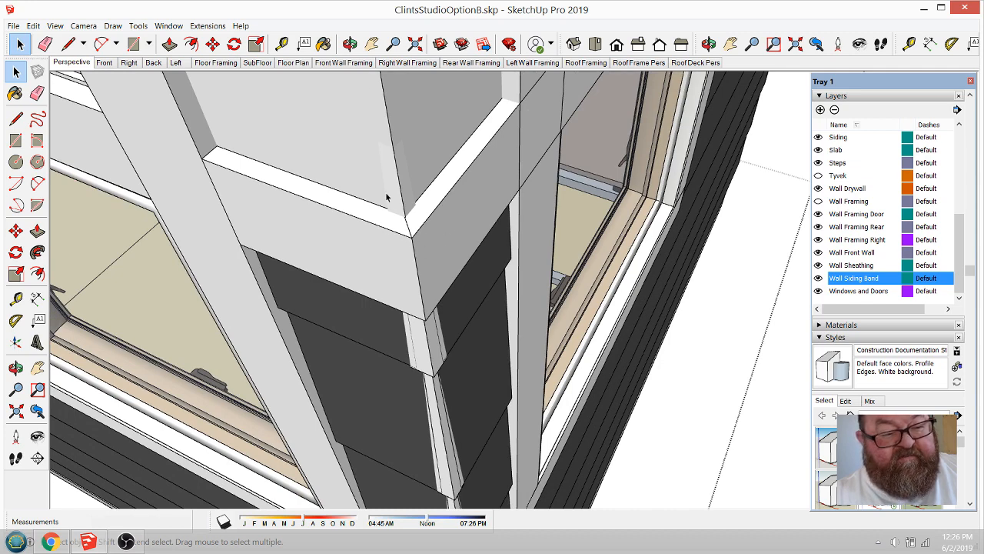
{"action": "left_click", "coordinate": [349, 44]}
{"action": "left_click_drag", "start_coordinate": [415, 336], "coordinate": [453, 292]}
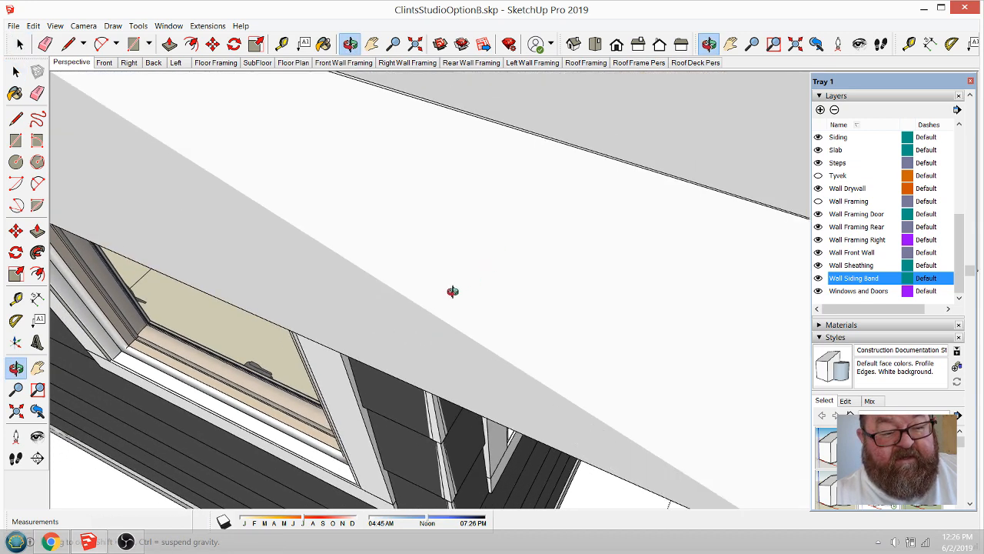
{"action": "left_click_drag", "start_coordinate": [389, 401], "coordinate": [420, 327]}
{"action": "scroll", "coordinate": [420, 326], "scroll_direction": "up", "scroll_amount": 10}
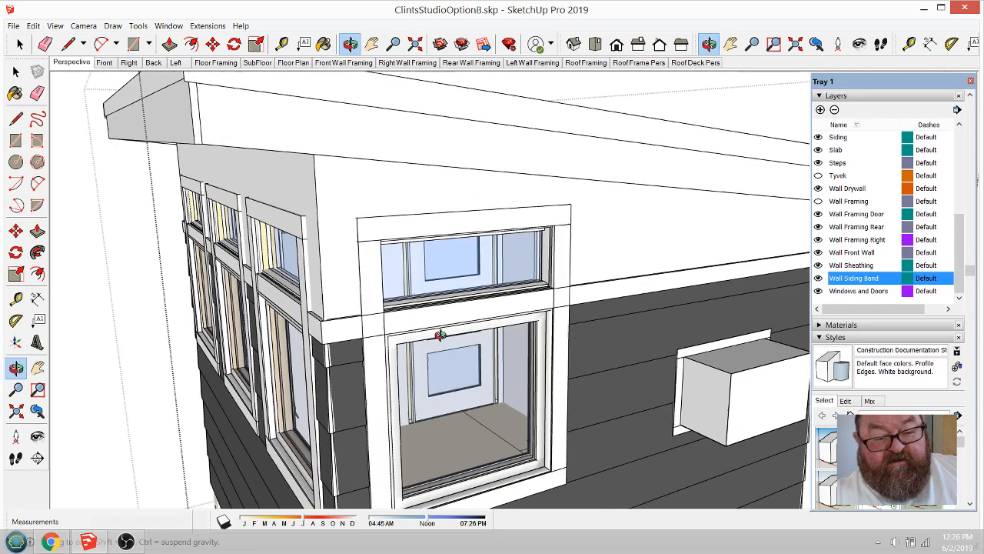
{"action": "scroll", "coordinate": [193, 303], "scroll_direction": "down", "scroll_amount": 8}
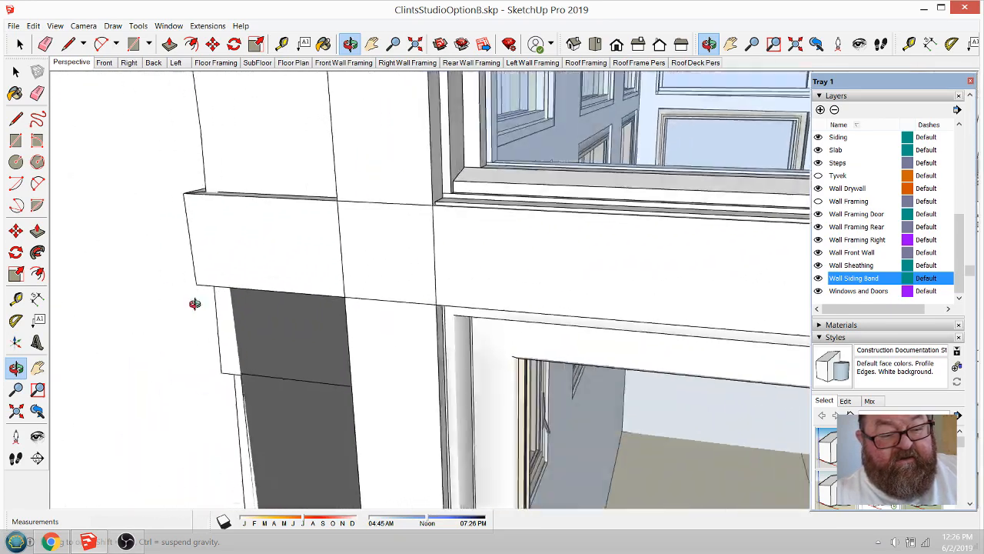
{"action": "scroll", "coordinate": [176, 299], "scroll_direction": "up", "scroll_amount": 5}
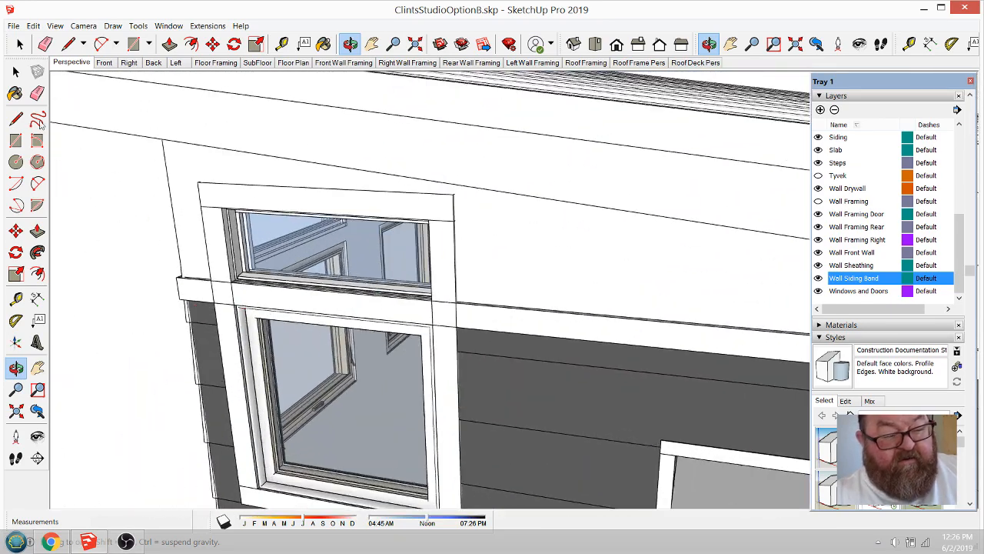
Step: Select the siding band crossing the corner window and inspect how it overlaps the window's side trim
{"action": "key", "text": "space"}
{"action": "left_click", "coordinate": [483, 322]}
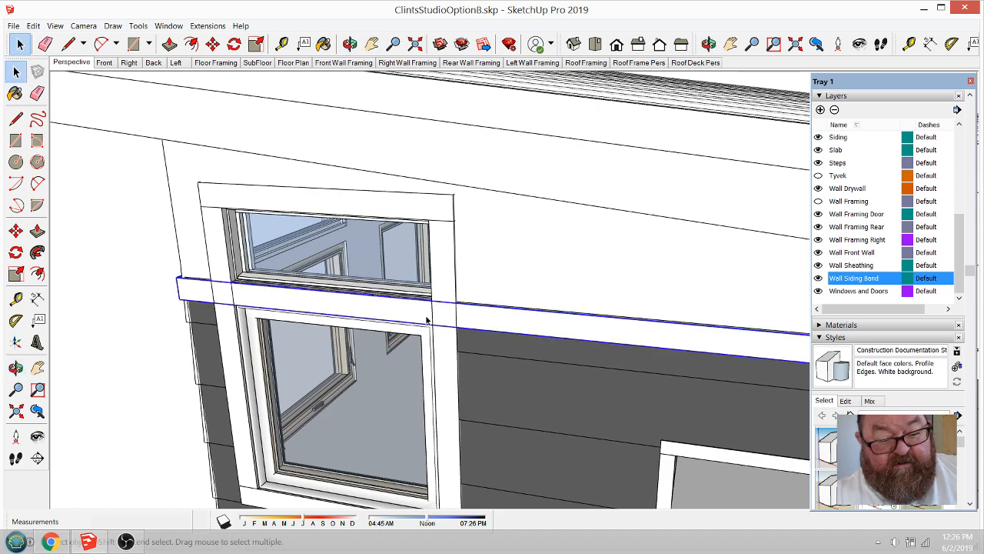
{"action": "scroll", "coordinate": [424, 320], "scroll_direction": "up", "scroll_amount": 2}
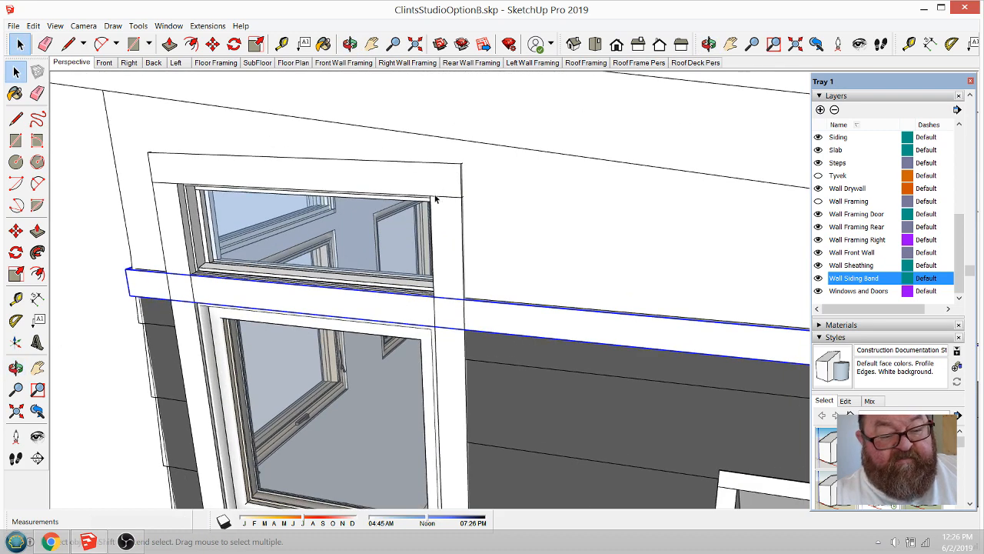
{"action": "scroll", "coordinate": [448, 193], "scroll_direction": "up", "scroll_amount": 3}
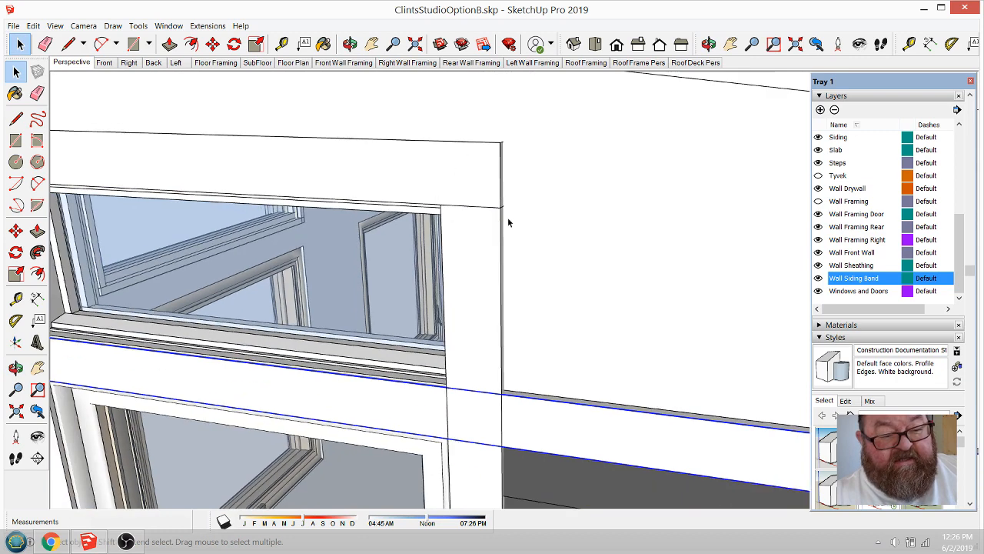
{"action": "scroll", "coordinate": [502, 221], "scroll_direction": "down", "scroll_amount": 1}
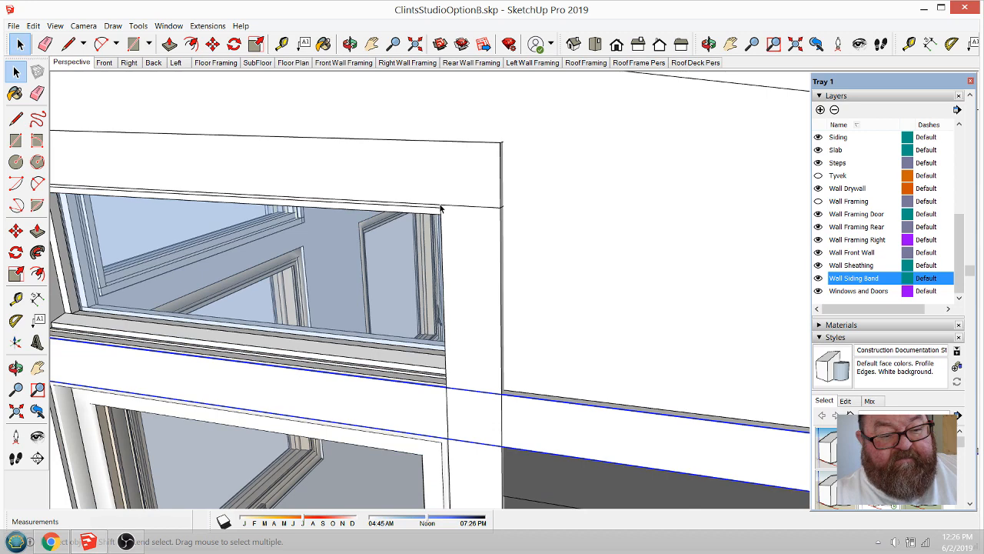
{"action": "scroll", "coordinate": [520, 230], "scroll_direction": "down", "scroll_amount": 1}
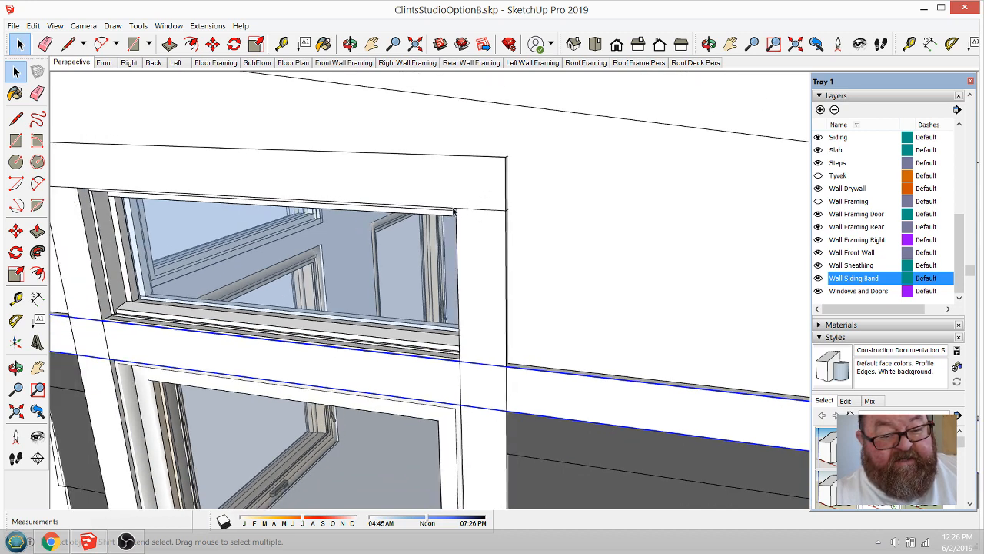
{"action": "scroll", "coordinate": [545, 220], "scroll_direction": "down", "scroll_amount": 1}
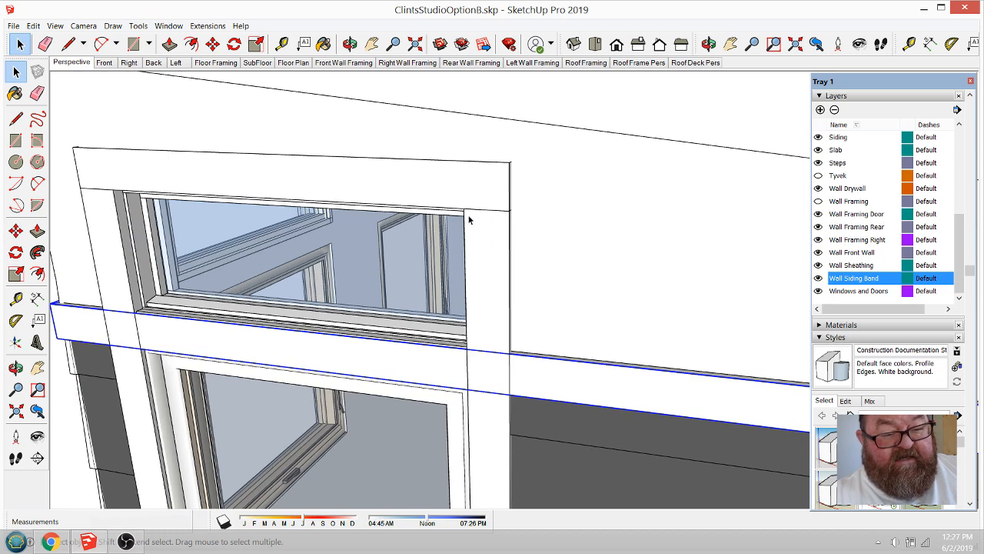
{"action": "scroll", "coordinate": [467, 218], "scroll_direction": "up", "scroll_amount": 3}
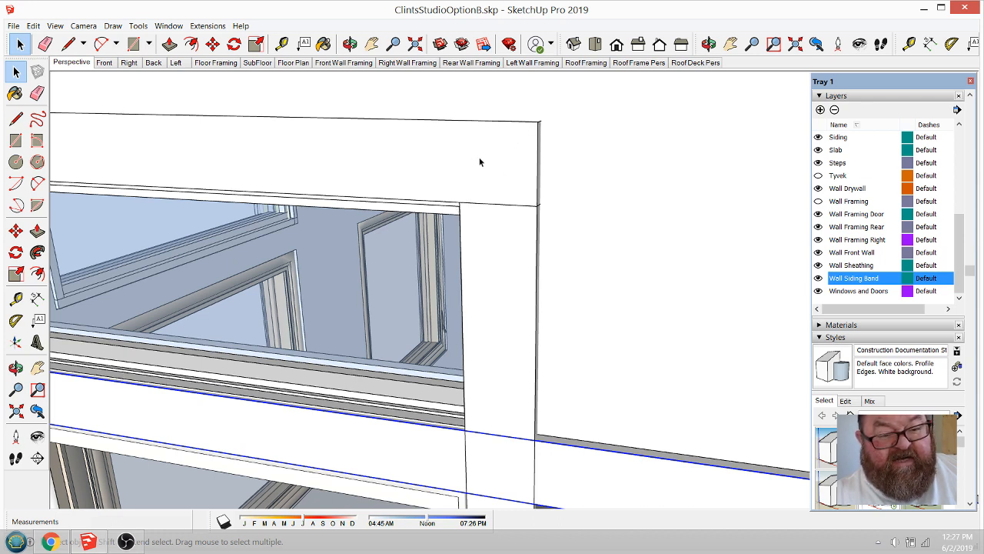
{"action": "scroll", "coordinate": [411, 179], "scroll_direction": "down", "scroll_amount": 4}
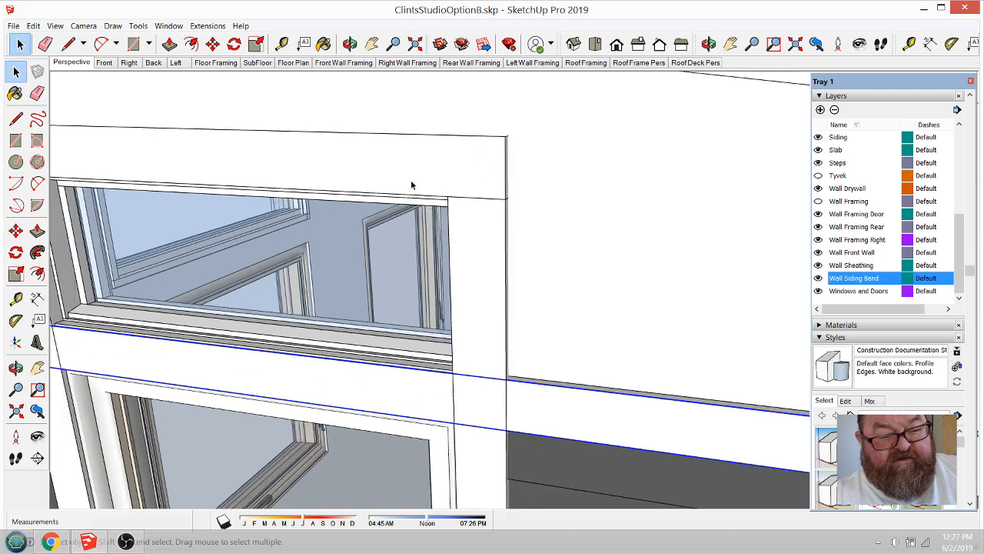
{"action": "scroll", "coordinate": [532, 377], "scroll_direction": "up", "scroll_amount": 5}
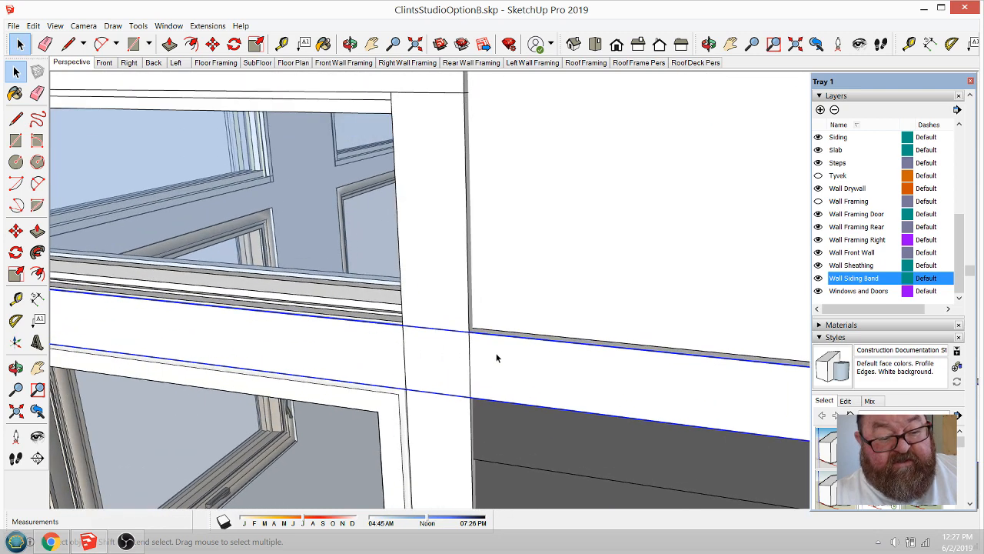
Step: Draw vertical 3 1/2" lines across the siding band's face along both outer edges of the window trim
{"action": "key", "text": "l"}
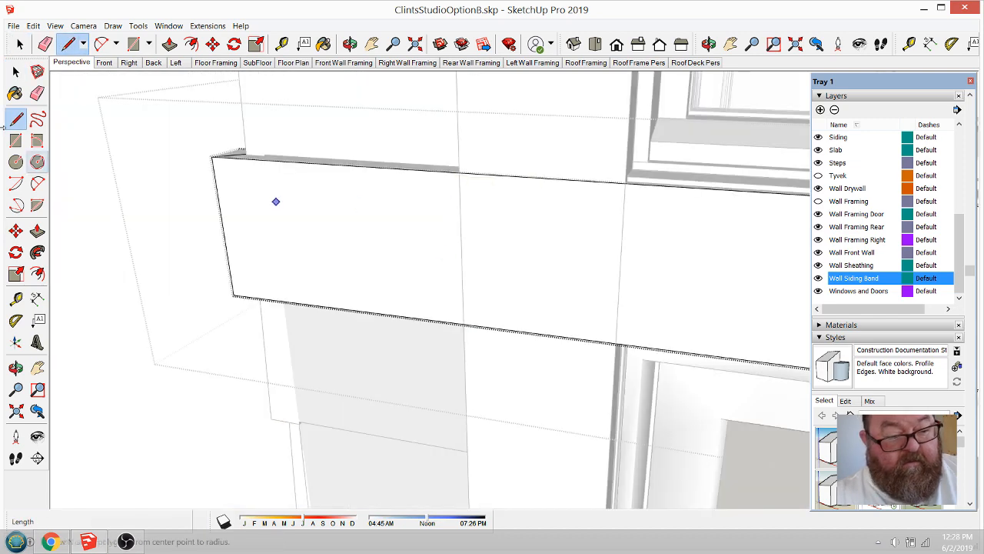
{"action": "key", "text": "space"}
{"action": "left_click", "coordinate": [380, 235]}
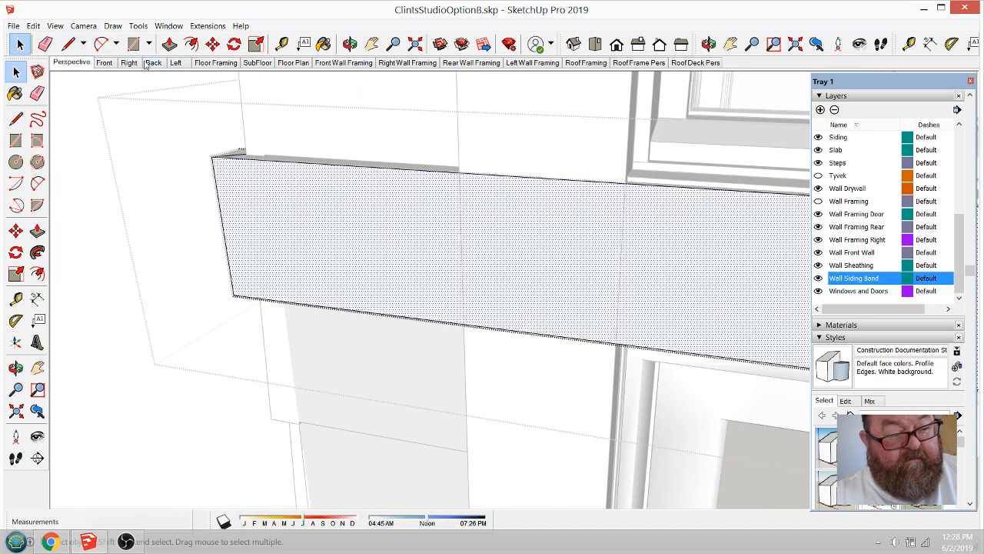
{"action": "left_click", "coordinate": [67, 44]}
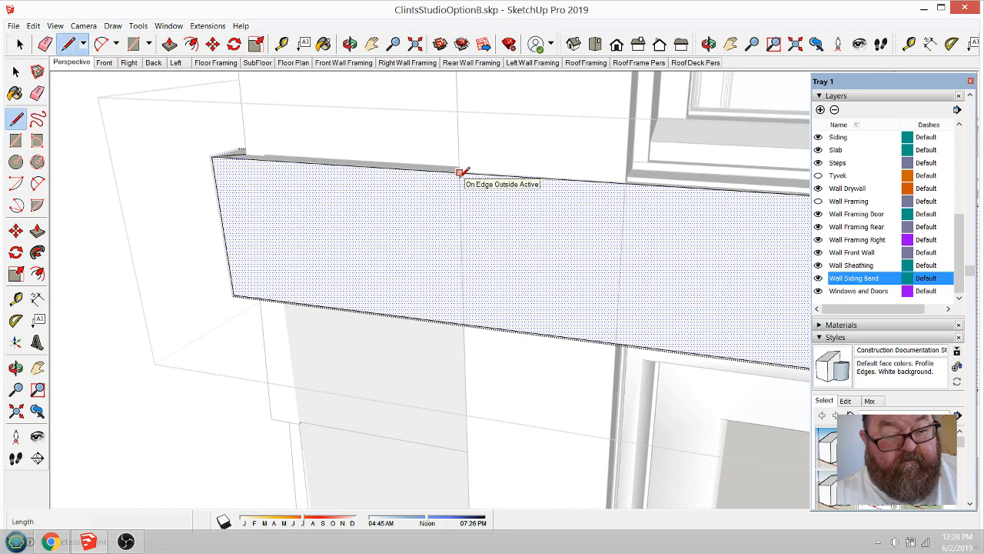
{"action": "left_click", "coordinate": [460, 172]}
{"action": "left_click", "coordinate": [463, 321]}
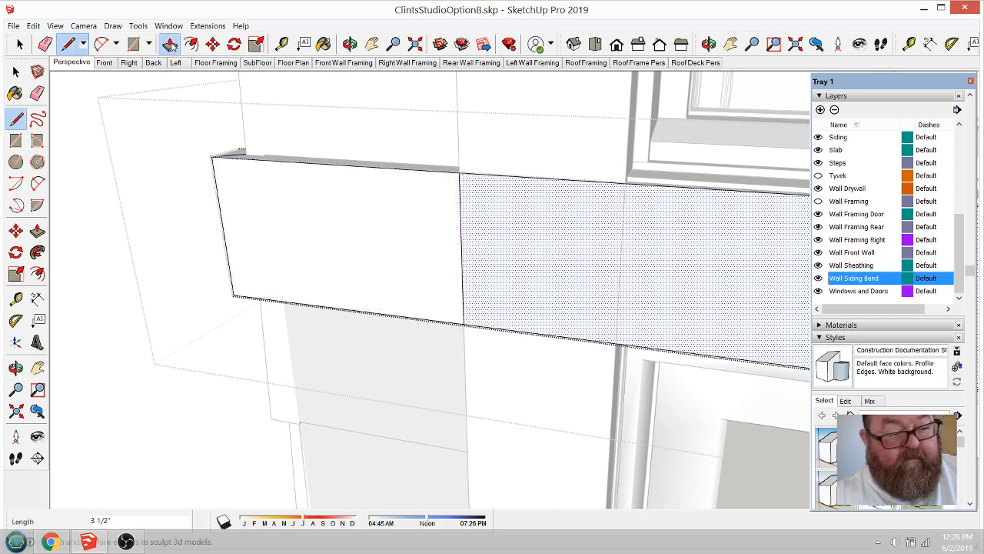
Step: Push the siding band section between the window trim's outer edges back 1" to cut it away
{"action": "left_click", "coordinate": [170, 45]}
{"action": "left_click", "coordinate": [505, 224]}
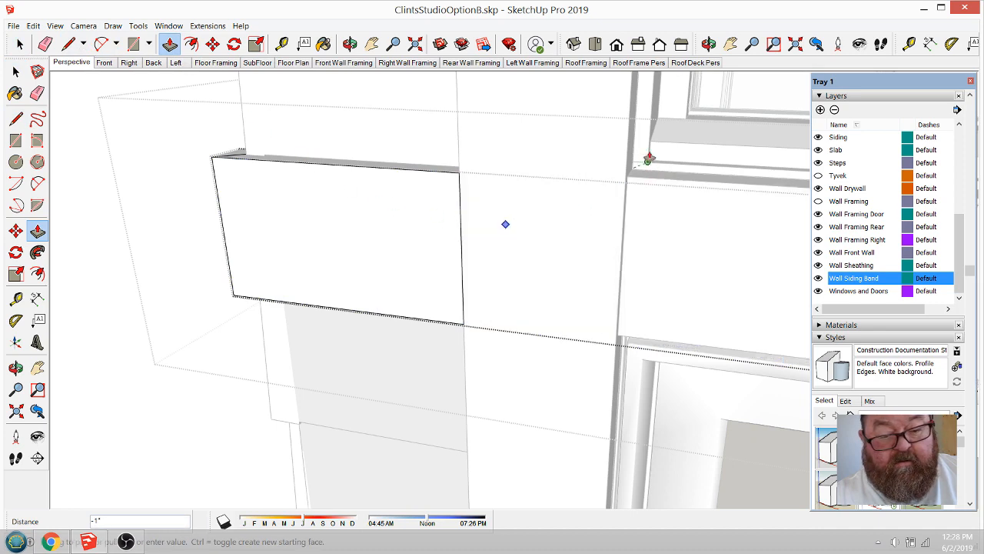
{"action": "left_click", "coordinate": [642, 134]}
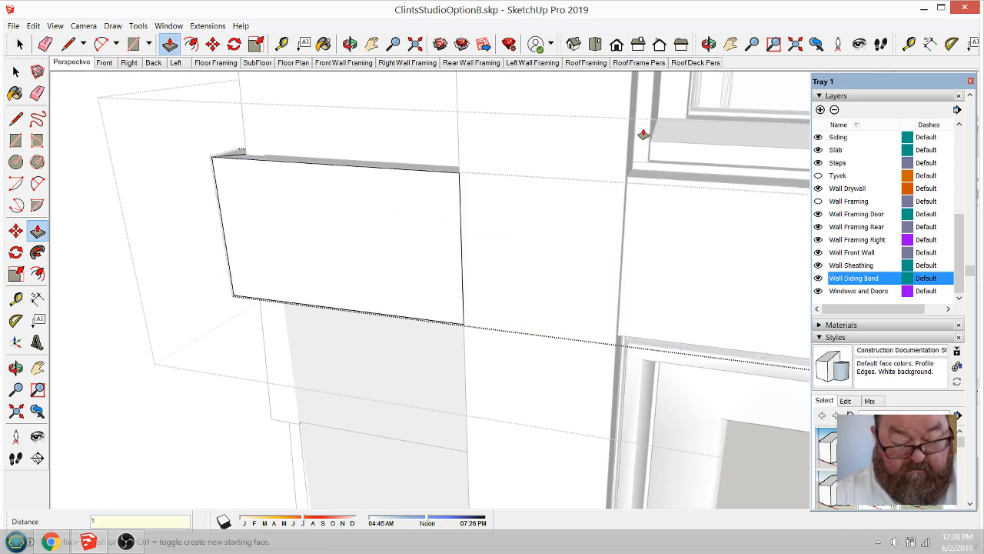
{"action": "key", "text": "Return"}
Step: Open the door frame and pull the face of the left vertical door trim outward 3/16" to the siding band
{"action": "scroll", "coordinate": [392, 298], "scroll_direction": "down", "scroll_amount": 6}
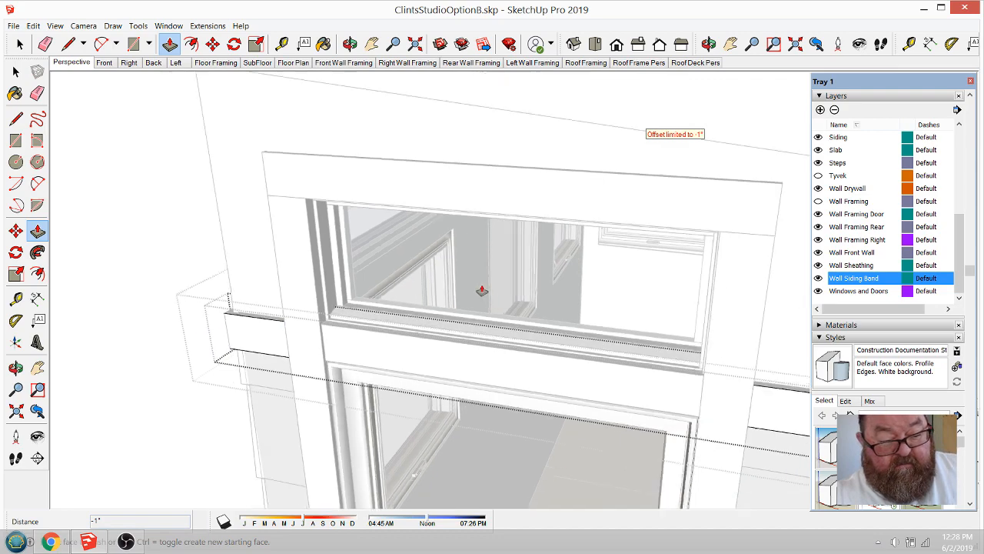
{"action": "scroll", "coordinate": [405, 338], "scroll_direction": "down", "scroll_amount": 3}
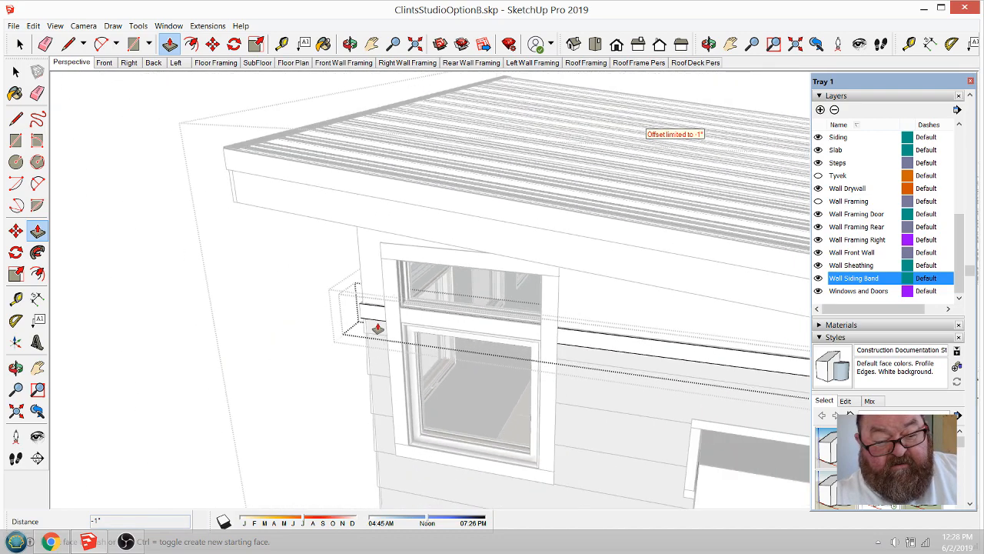
{"action": "middle_click_drag", "start_coordinate": [405, 338], "coordinate": [374, 330]}
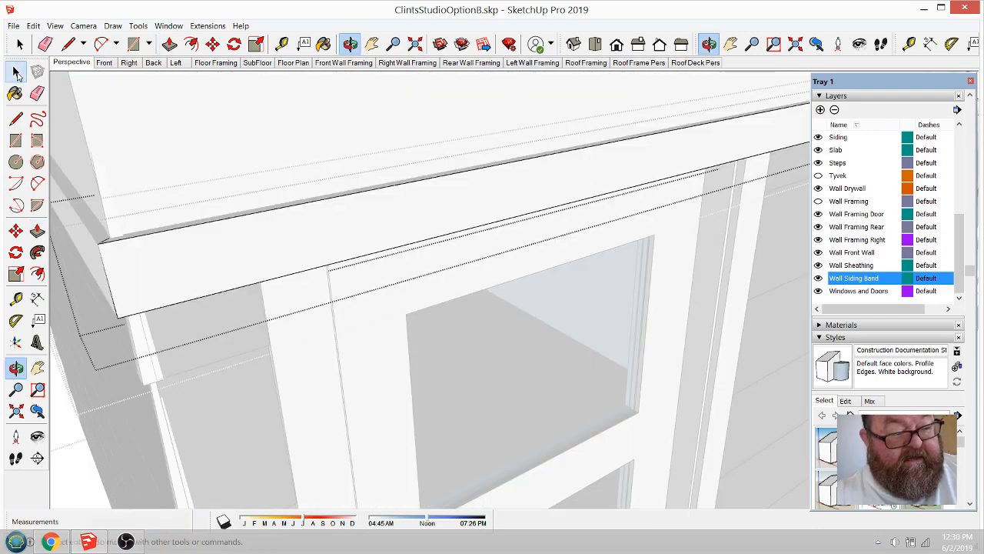
{"action": "left_click", "coordinate": [17, 72]}
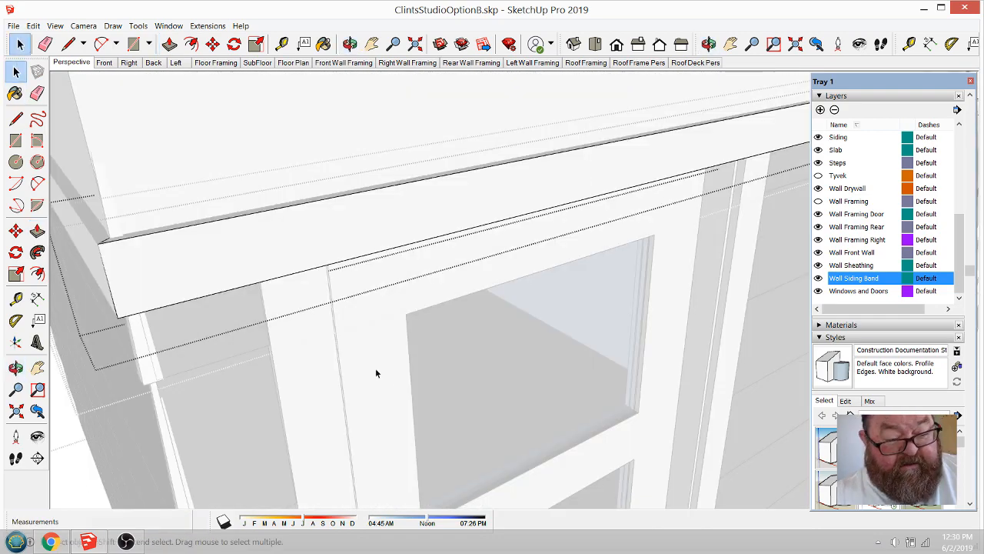
{"action": "left_click", "coordinate": [319, 337]}
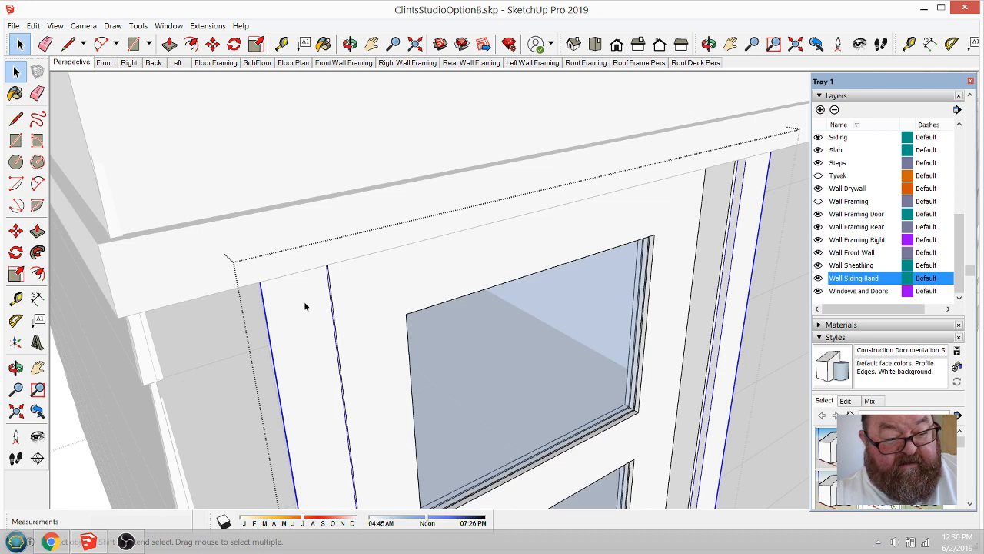
{"action": "double_click", "coordinate": [305, 306]}
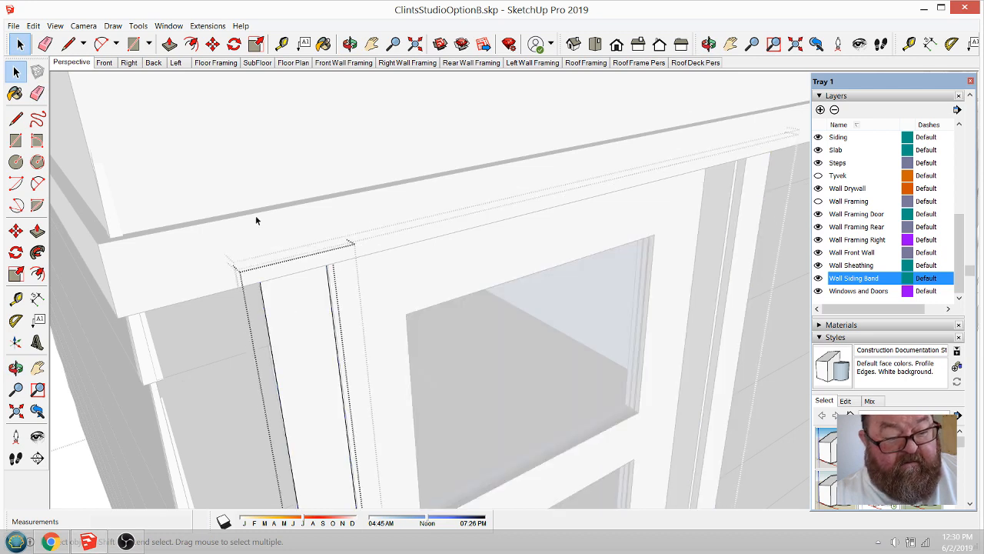
{"action": "left_click", "coordinate": [170, 44]}
{"action": "left_click", "coordinate": [295, 288]}
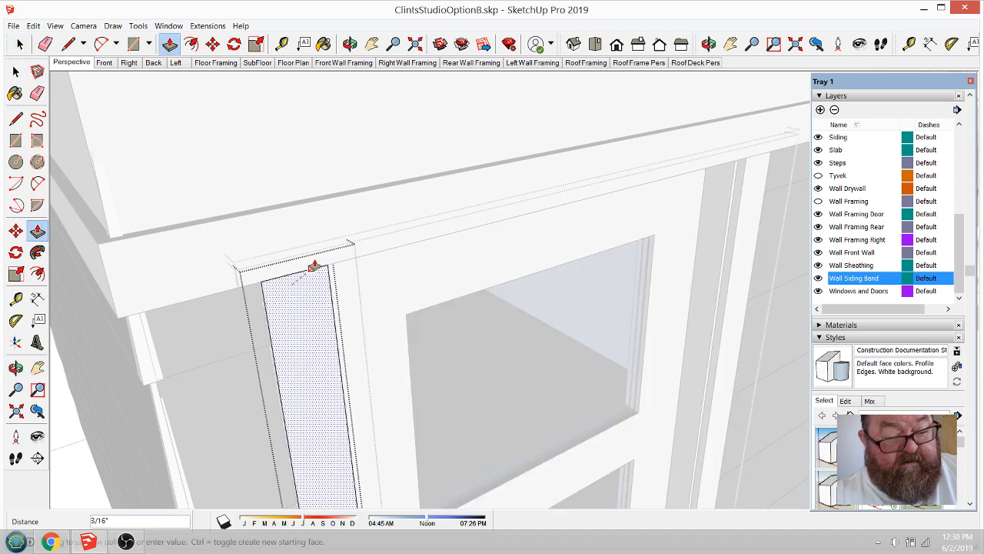
{"action": "left_click", "coordinate": [315, 259]}
{"action": "left_click", "coordinate": [20, 44]}
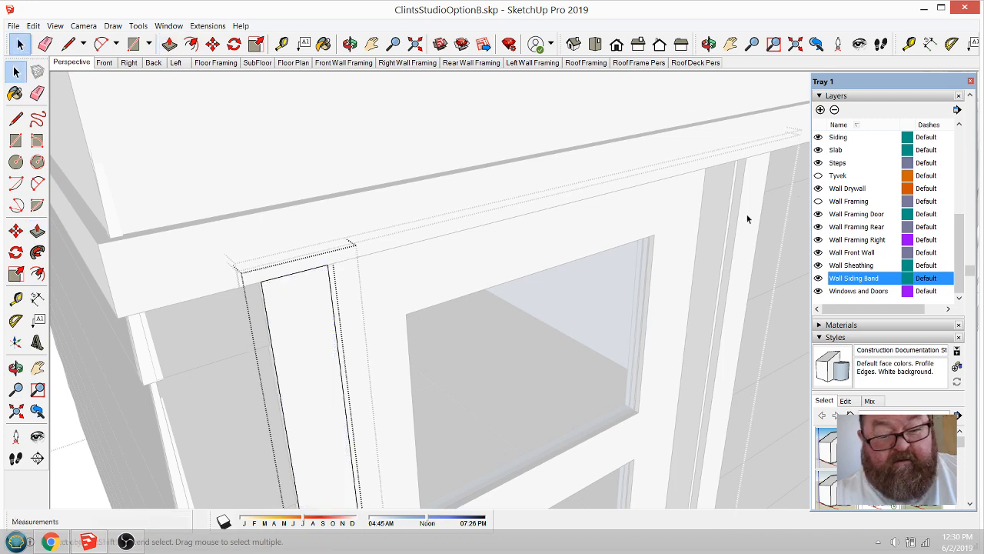
Step: Pull the face of the right vertical door trim outward 3/16" as well
{"action": "left_click", "coordinate": [748, 183]}
{"action": "double_click", "coordinate": [750, 179]}
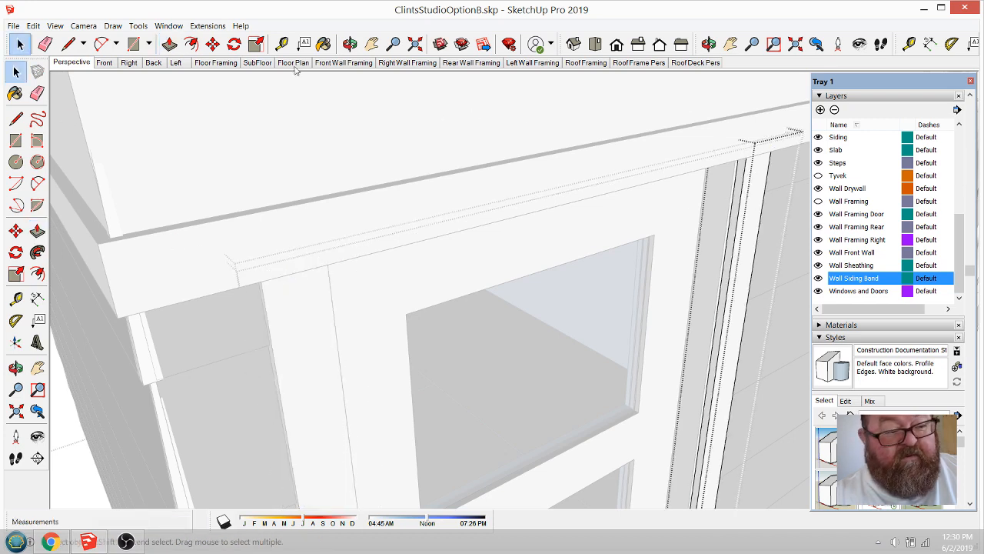
{"action": "left_click", "coordinate": [170, 44]}
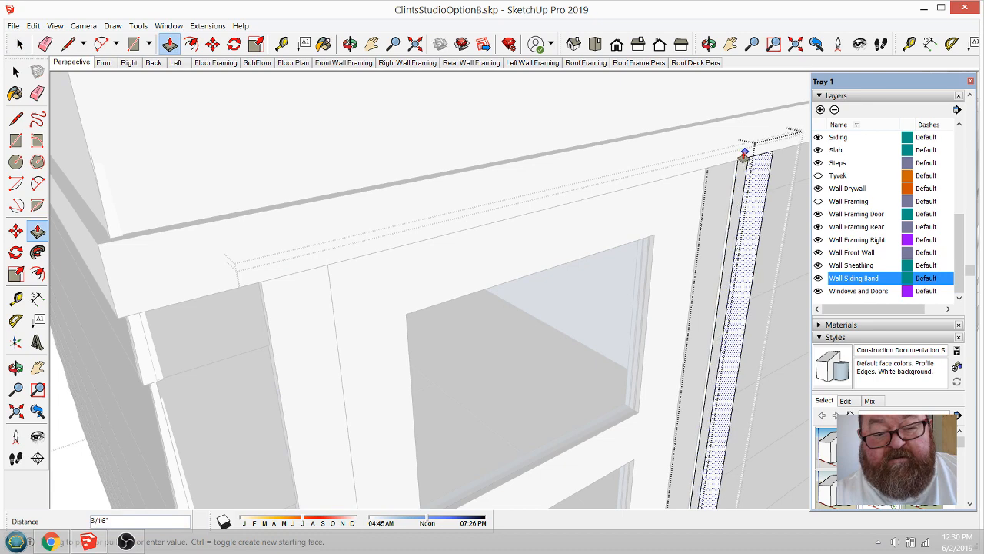
{"action": "left_click", "coordinate": [350, 44]}
{"action": "left_click_drag", "start_coordinate": [348, 146], "coordinate": [333, 217]}
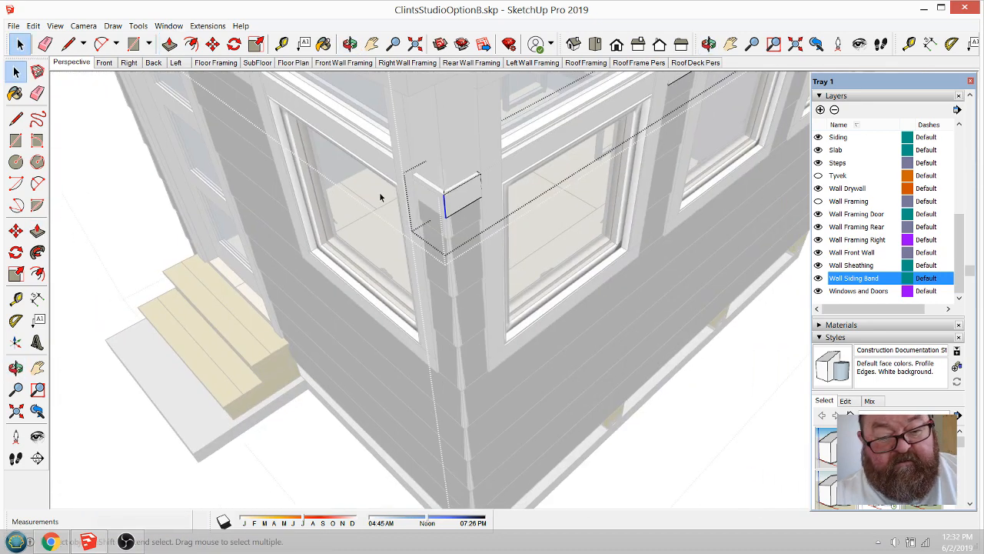
Step: Close the siding band for editing and examine how it meets the corners, windows and door around the studio
{"action": "scroll", "coordinate": [380, 196], "scroll_direction": "down", "scroll_amount": 2}
{"action": "left_click", "coordinate": [703, 390]}
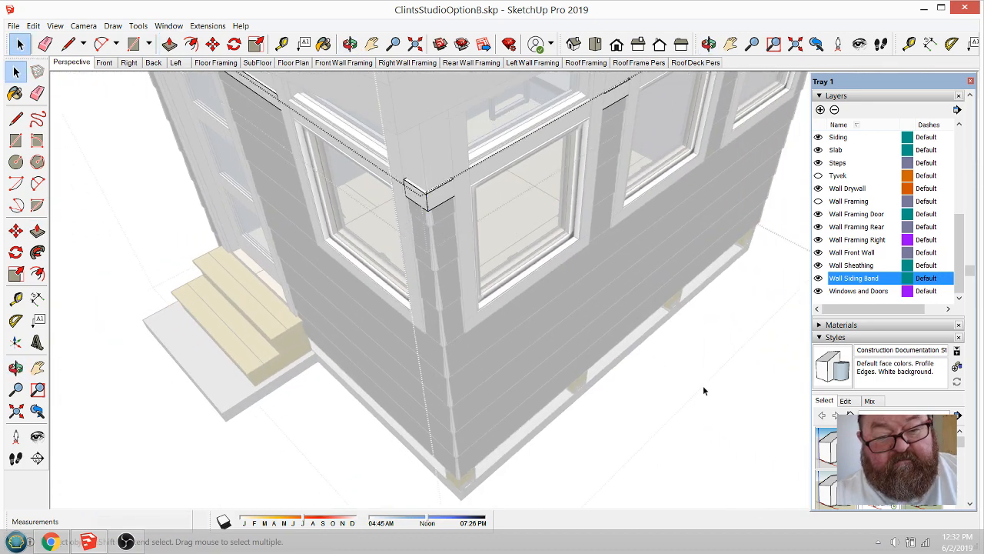
{"action": "left_click", "coordinate": [704, 390]}
{"action": "scroll", "coordinate": [624, 365], "scroll_direction": "down", "scroll_amount": 3}
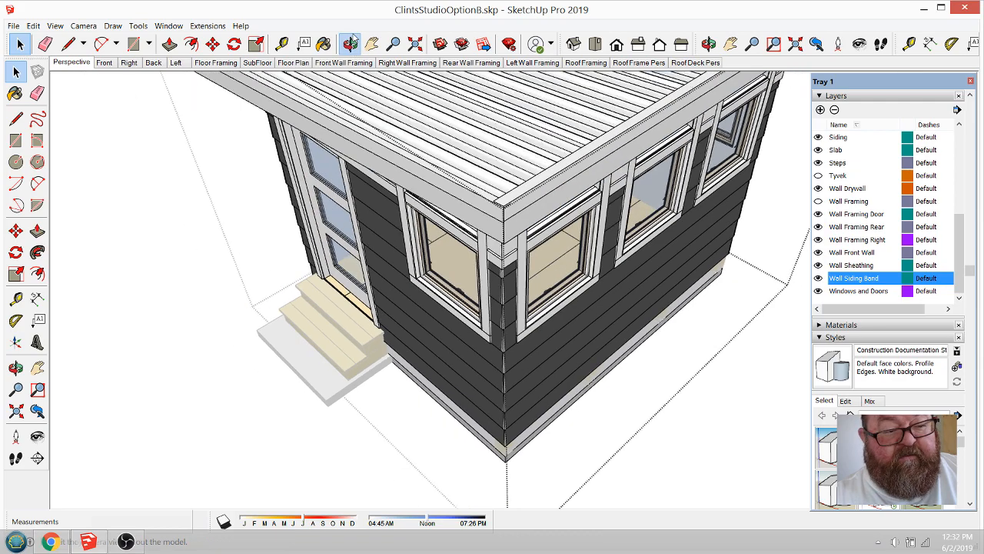
{"action": "left_click", "coordinate": [352, 43]}
{"action": "left_click_drag", "start_coordinate": [560, 296], "coordinate": [604, 351]}
{"action": "scroll", "coordinate": [604, 351], "scroll_direction": "down", "scroll_amount": 2}
{"action": "left_click_drag", "start_coordinate": [640, 230], "coordinate": [590, 155]}
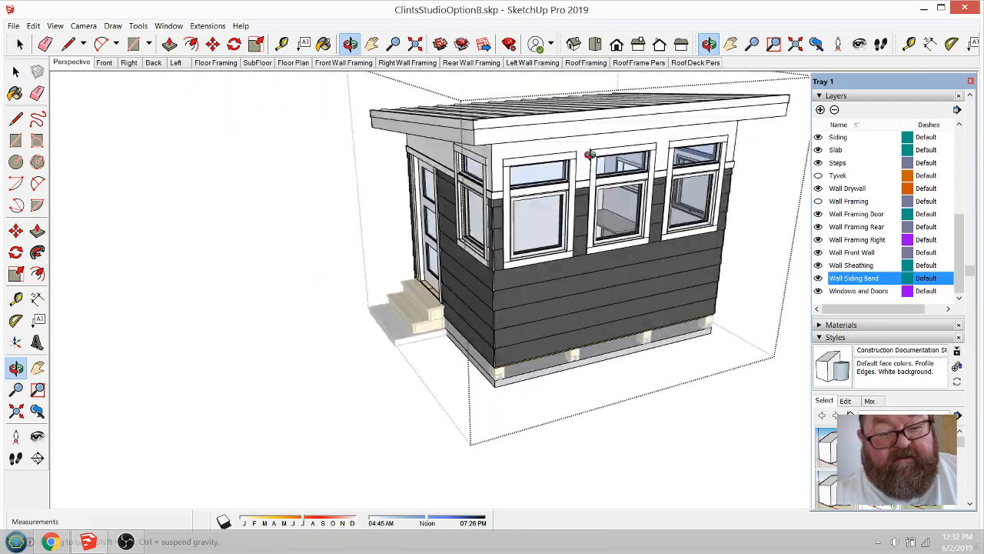
{"action": "scroll", "coordinate": [589, 154], "scroll_direction": "up", "scroll_amount": 5}
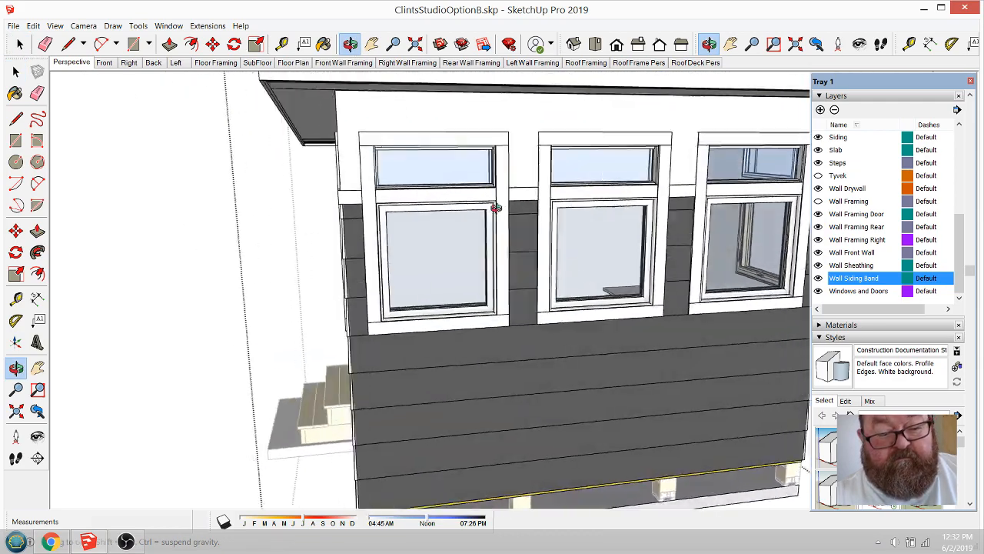
{"action": "left_click_drag", "start_coordinate": [494, 208], "coordinate": [233, 220]}
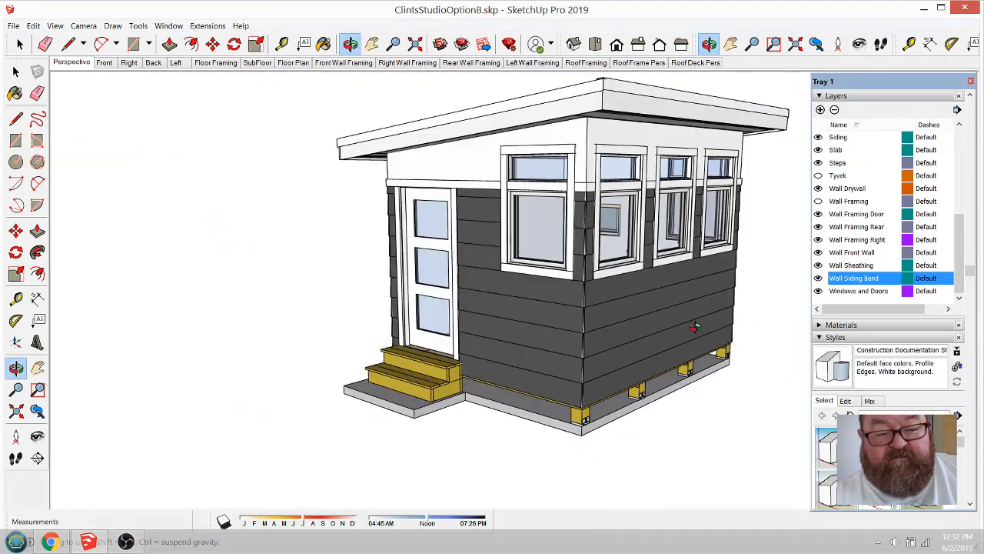
{"action": "left_click_drag", "start_coordinate": [697, 326], "coordinate": [323, 319]}
{"action": "left_click_drag", "start_coordinate": [597, 316], "coordinate": [603, 366]}
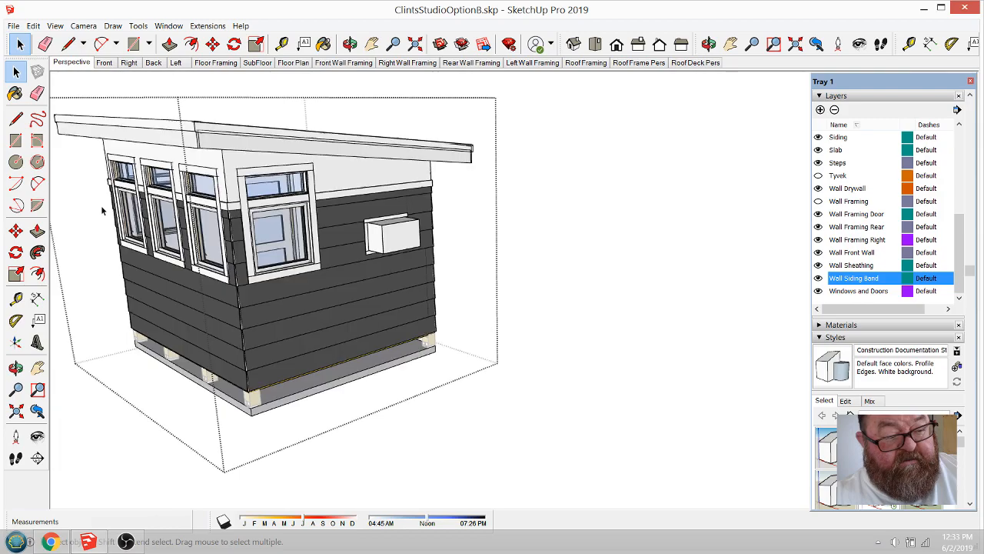
{"action": "scroll", "coordinate": [421, 315], "scroll_direction": "down", "scroll_amount": 2}
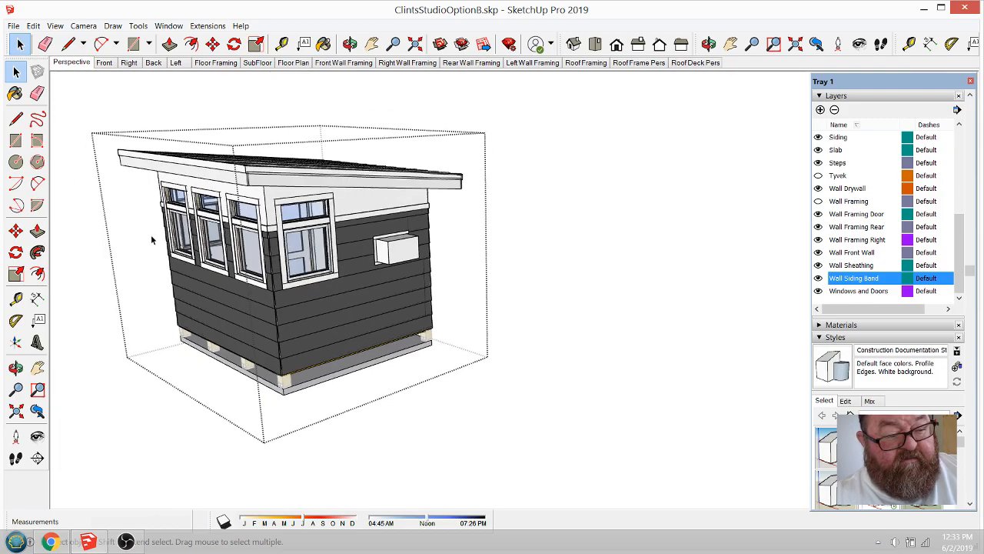
{"action": "scroll", "coordinate": [152, 240], "scroll_direction": "up", "scroll_amount": 5}
{"action": "scroll", "coordinate": [202, 249], "scroll_direction": "down", "scroll_amount": 2}
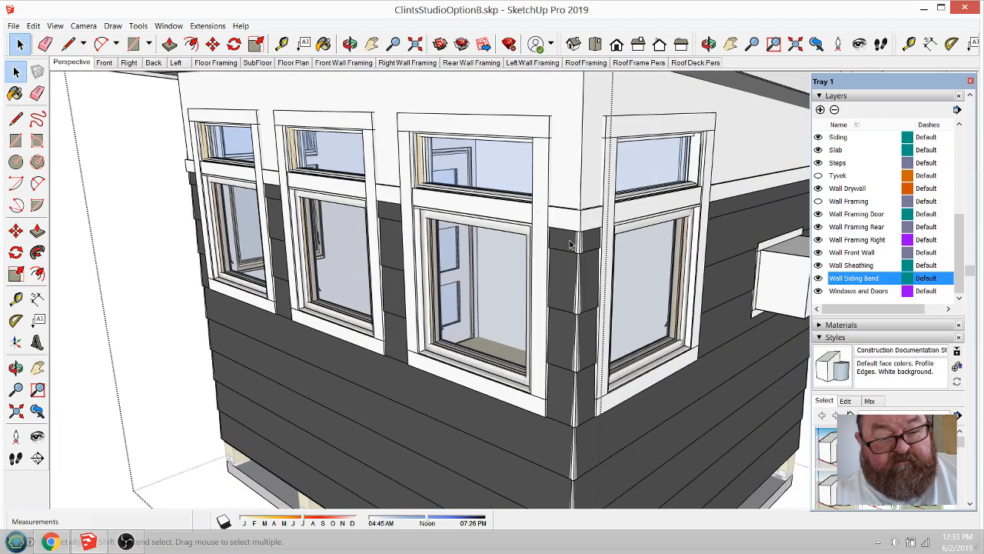
Step: Draw a stepped line profile on the band's corner face with a vertical leg, a 1 1/16" horizontal leg and a short drop
{"action": "scroll", "coordinate": [570, 244], "scroll_direction": "up", "scroll_amount": 5}
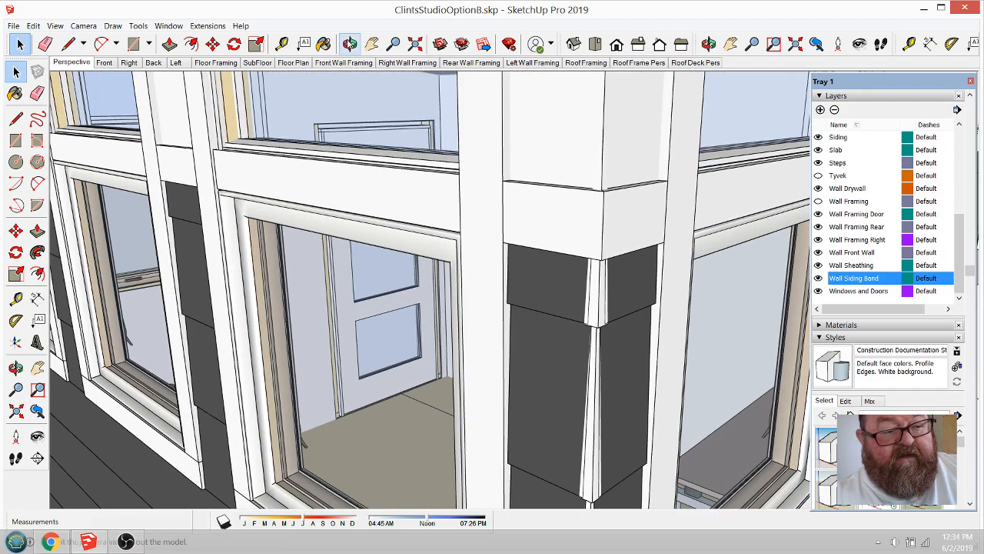
{"action": "left_click", "coordinate": [350, 44]}
{"action": "left_click_drag", "start_coordinate": [533, 199], "coordinate": [480, 245]}
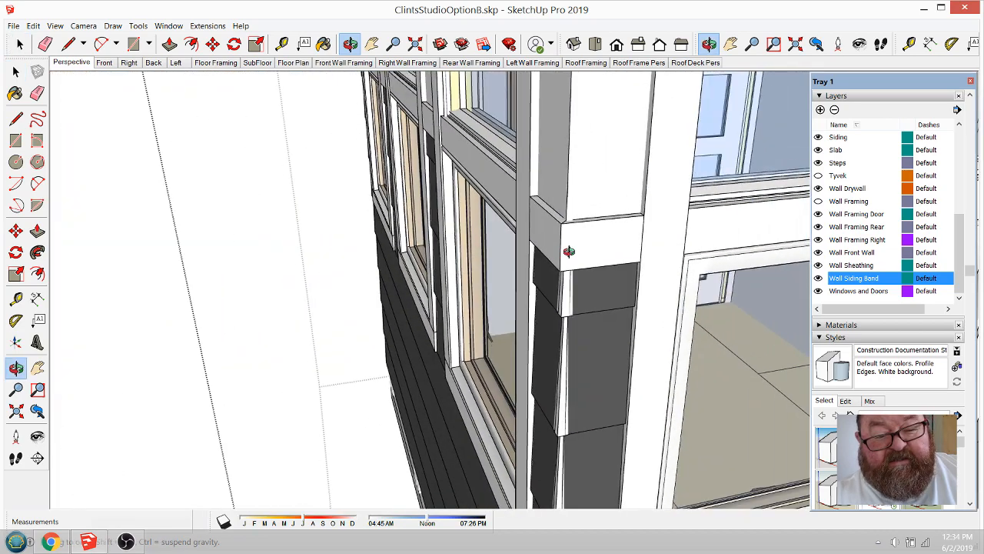
{"action": "left_click_drag", "start_coordinate": [569, 251], "coordinate": [420, 195]}
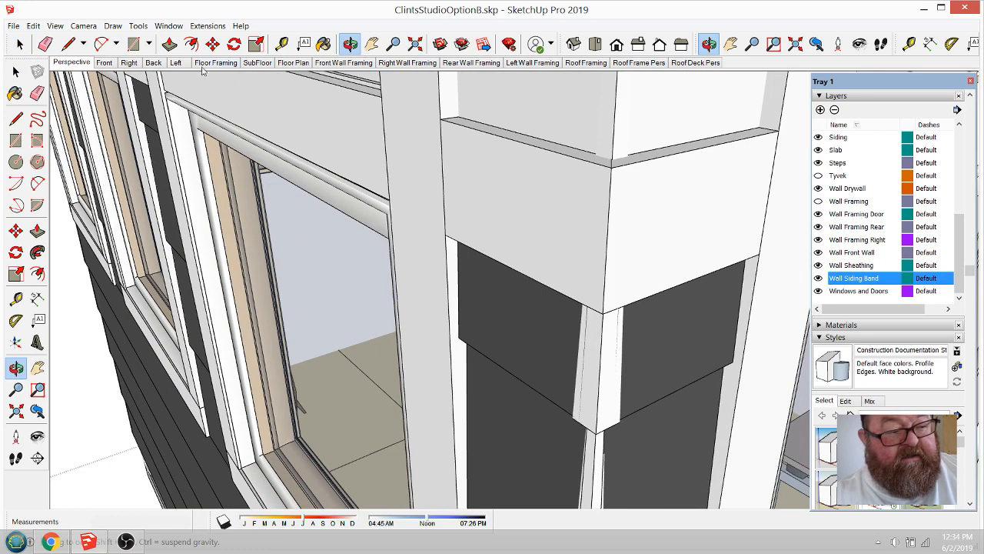
{"action": "left_click", "coordinate": [68, 44]}
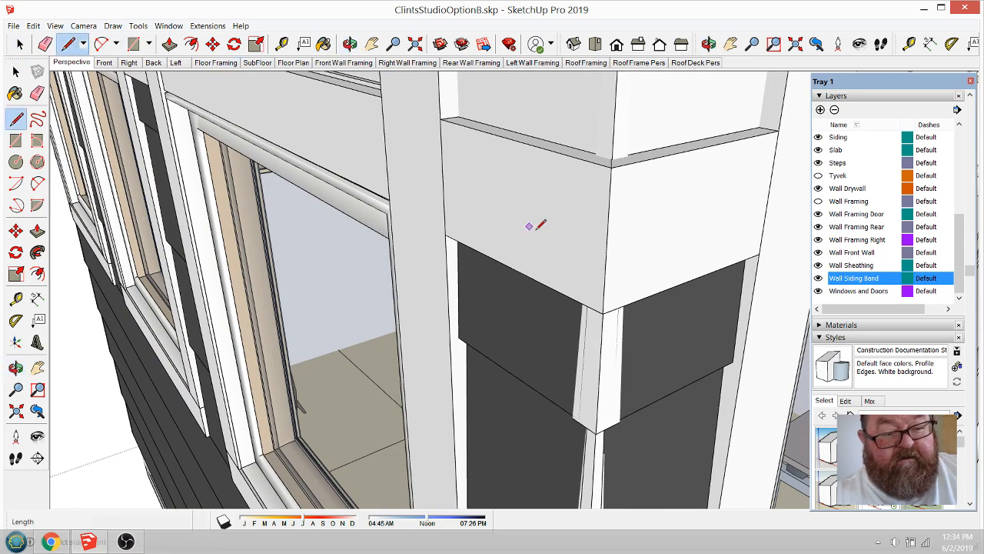
{"action": "left_click", "coordinate": [516, 175]}
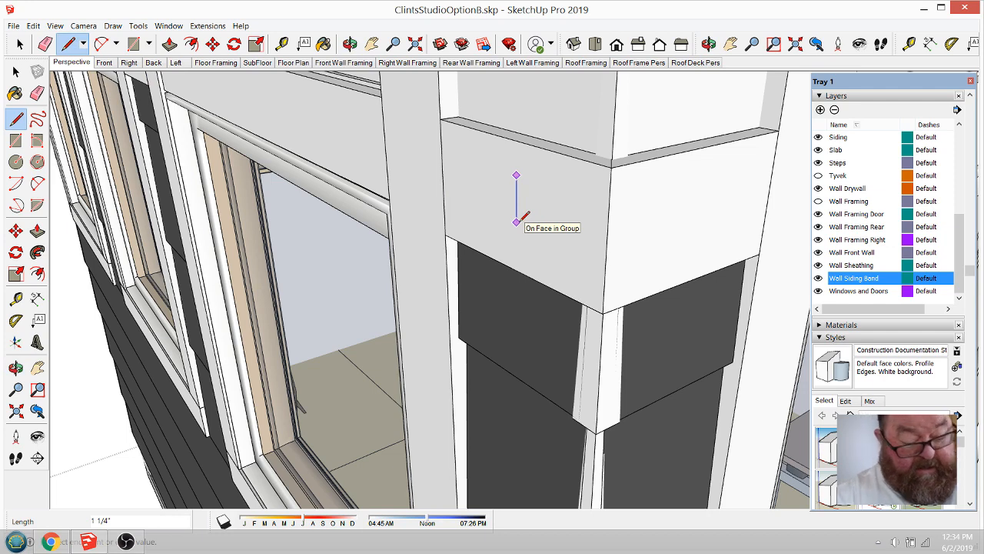
{"action": "type", "text": "1"}
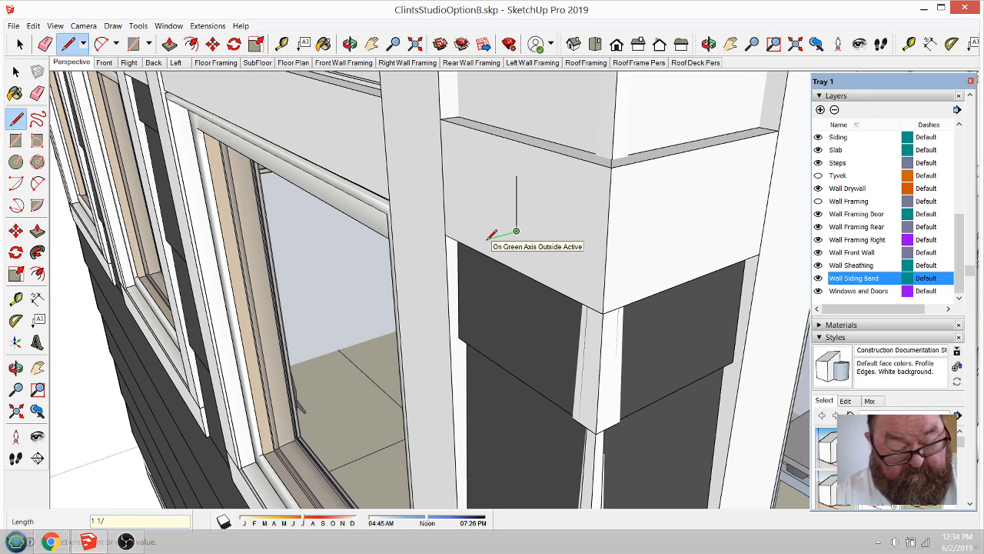
{"action": "type", "text": "1/16"}
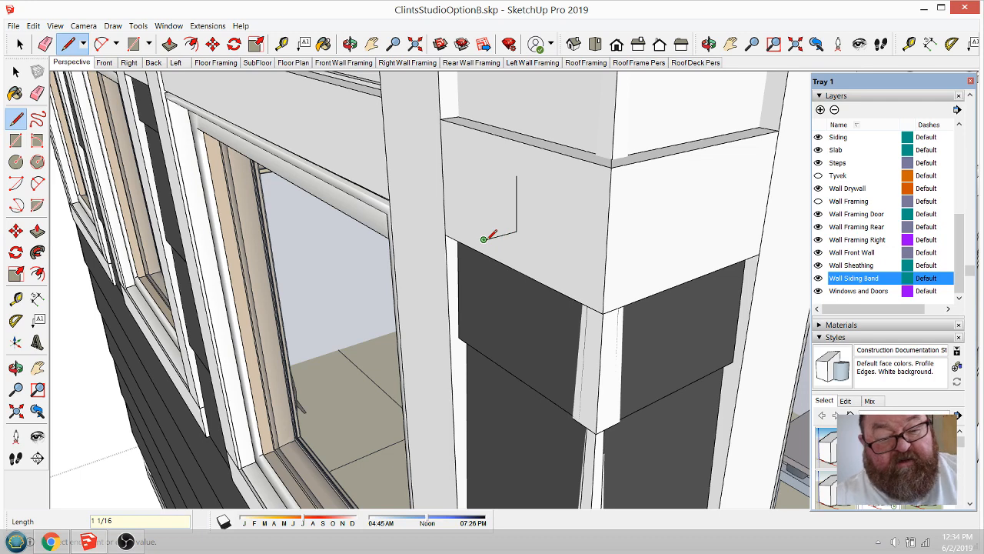
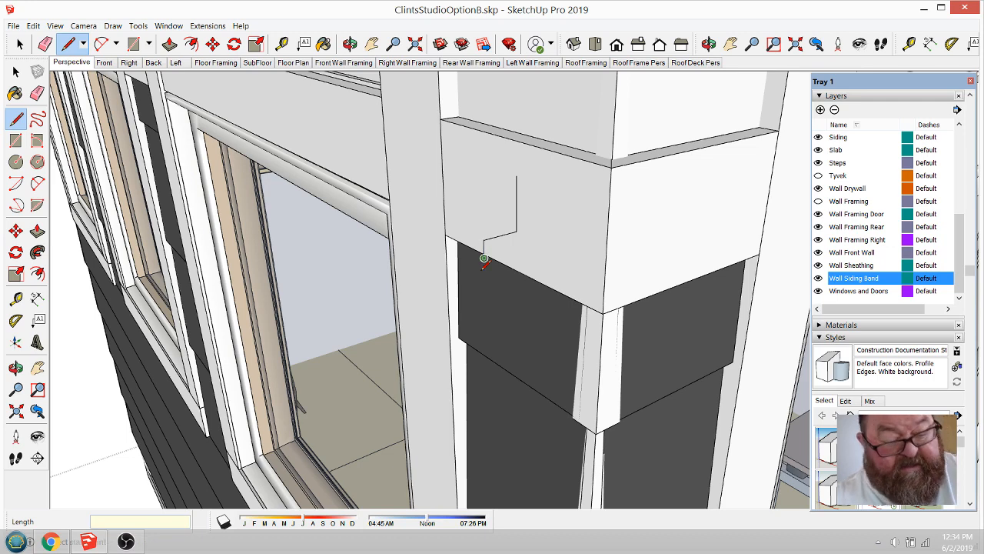
{"action": "left_click", "coordinate": [483, 258]}
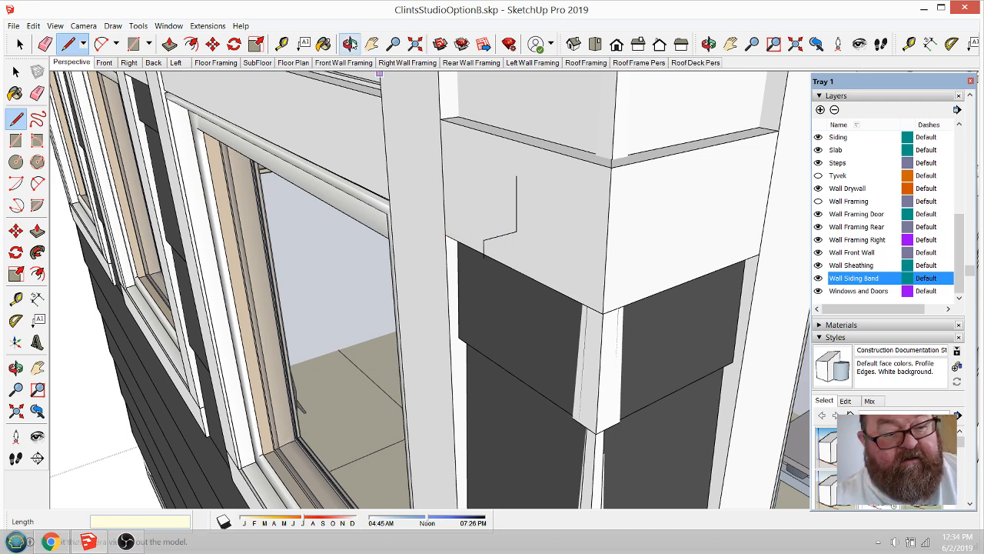
Step: Select all three connected lines of the stepped profile and make them a group
{"action": "left_click", "coordinate": [349, 43]}
{"action": "mouse_move", "coordinate": [530, 230]}
{"action": "left_mouse_down"}
{"action": "mouse_move", "coordinate": [554, 161]}
{"action": "mouse_move", "coordinate": [543, 140]}
{"action": "left_mouse_up"}
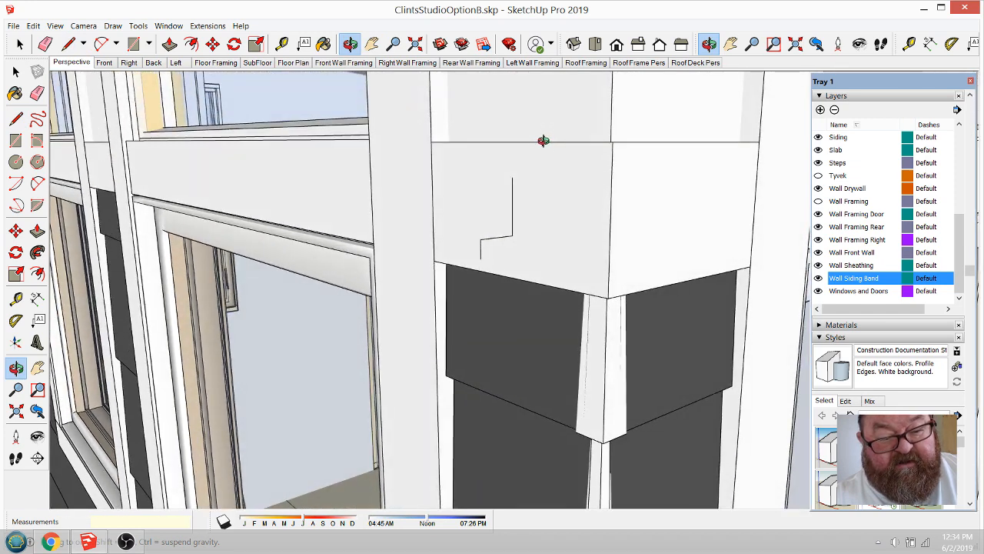
{"action": "left_click", "coordinate": [19, 43]}
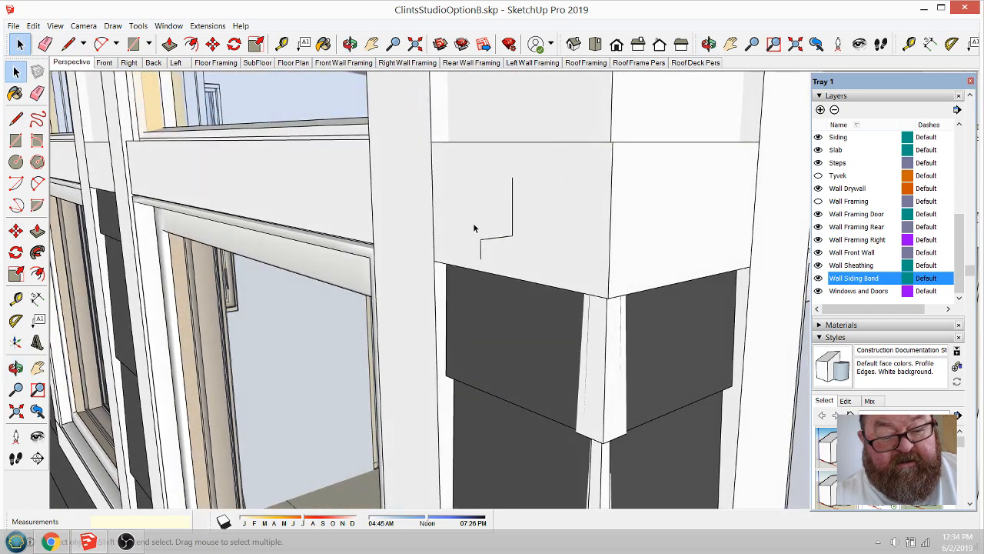
{"action": "scroll", "coordinate": [478, 209], "scroll_direction": "up", "scroll_amount": 1}
{"action": "left_click", "coordinate": [514, 216]}
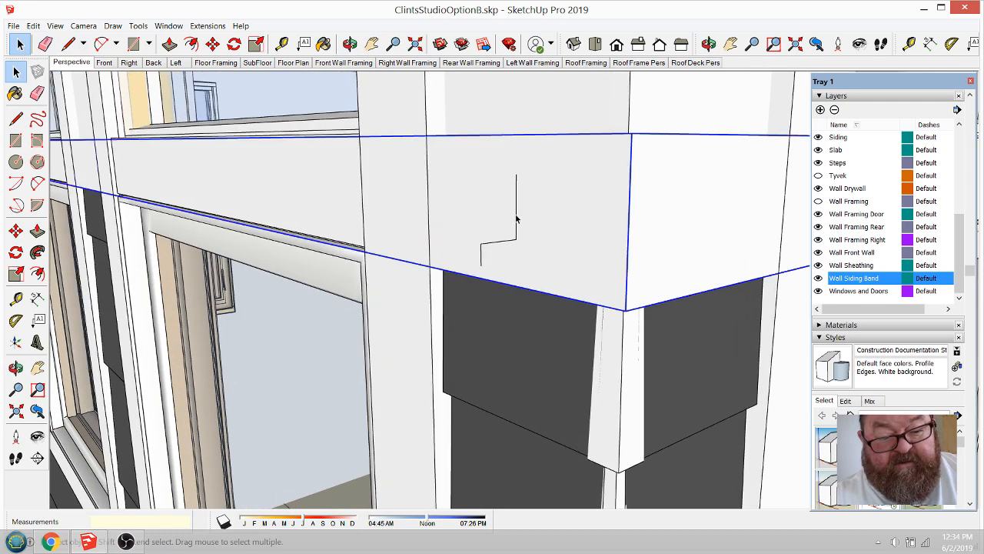
{"action": "left_click", "coordinate": [516, 216]}
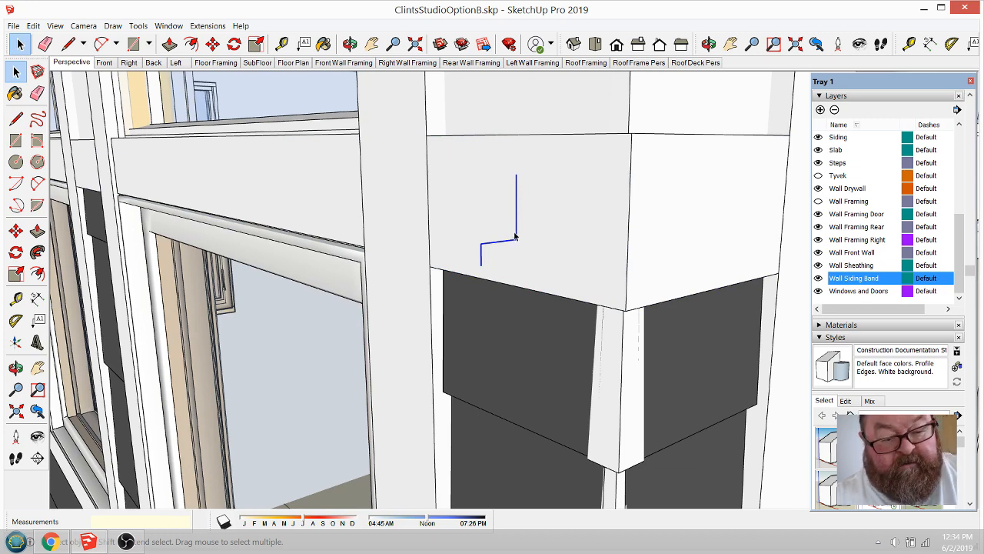
{"action": "right_click", "coordinate": [515, 236]}
{"action": "left_click", "coordinate": [548, 325]}
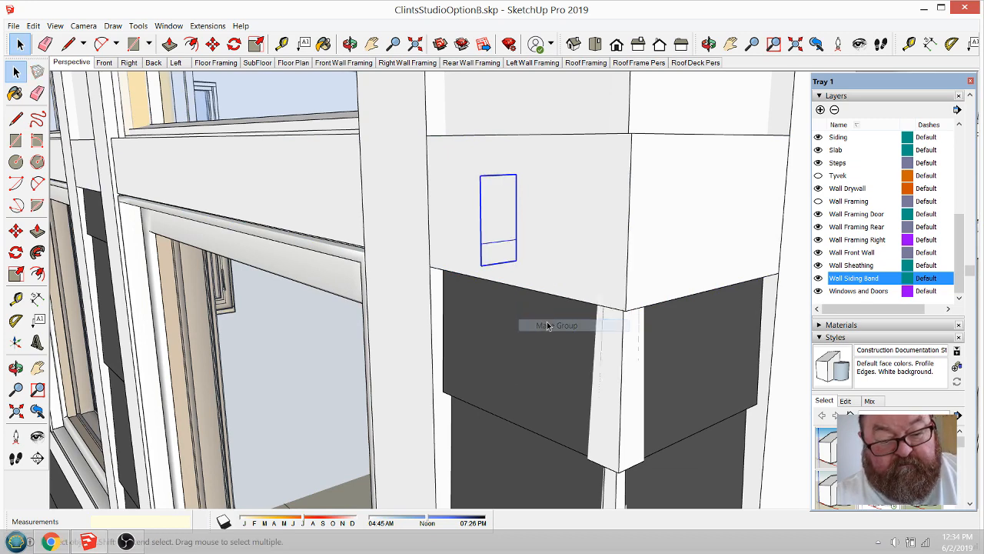
{"action": "left_click", "coordinate": [350, 44]}
{"action": "left_click_drag", "start_coordinate": [492, 231], "coordinate": [517, 246]}
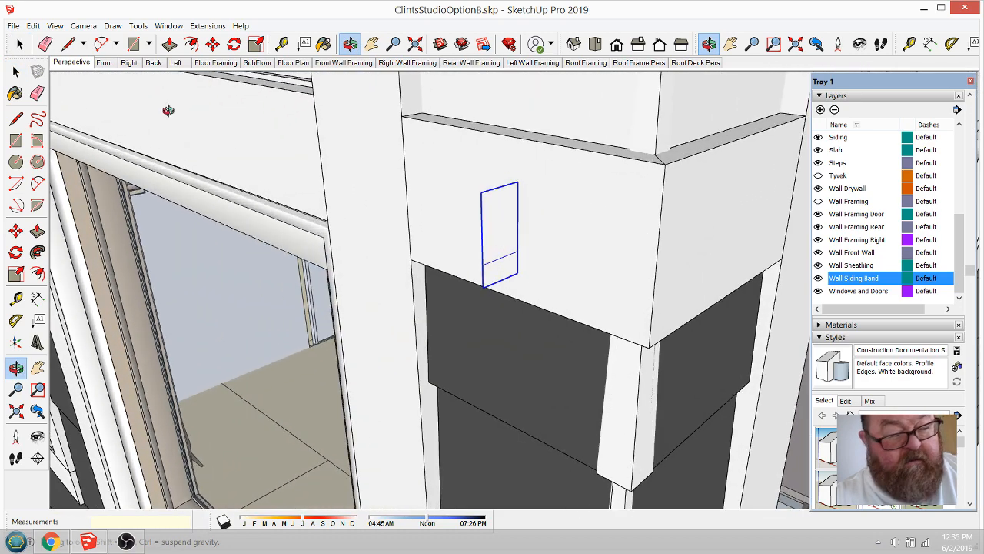
{"action": "left_click", "coordinate": [20, 45]}
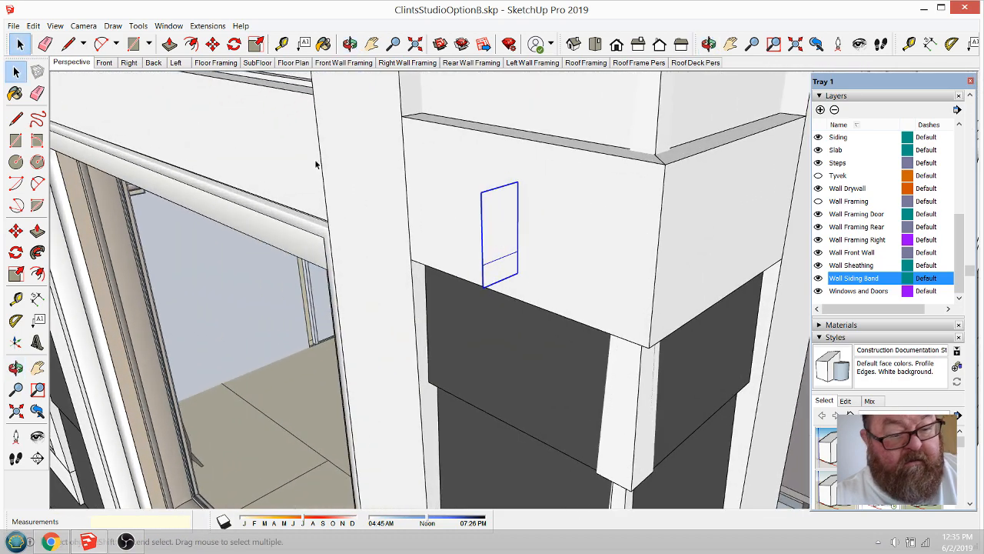
Step: Open the profile group and copy all three stepped lines about 1 11/16" along the siding band's face
{"action": "double_click", "coordinate": [502, 263]}
{"action": "left_click_drag", "start_coordinate": [463, 175], "coordinate": [569, 298]}
{"action": "key", "text": "m"}
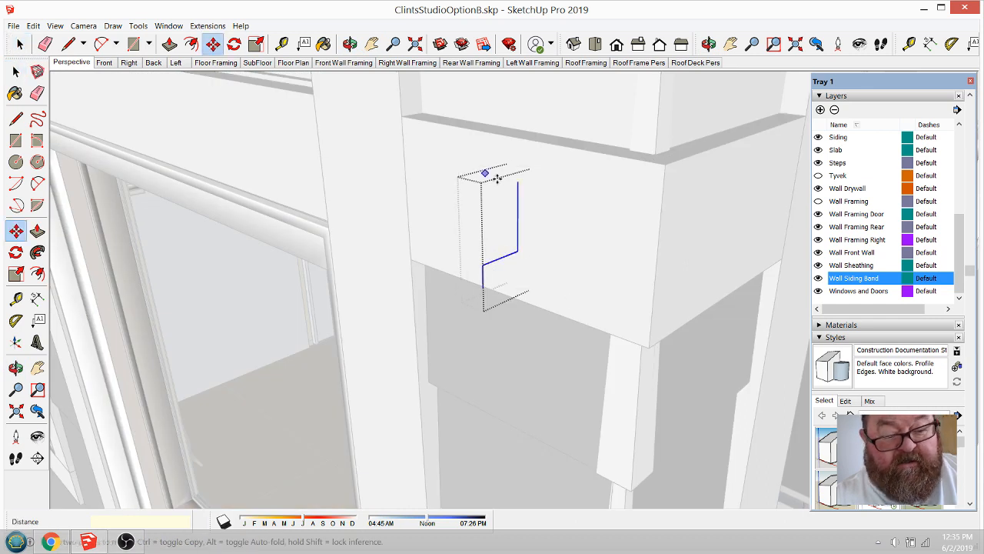
{"action": "key", "text": "ctrl"}
{"action": "left_click", "coordinate": [518, 182]}
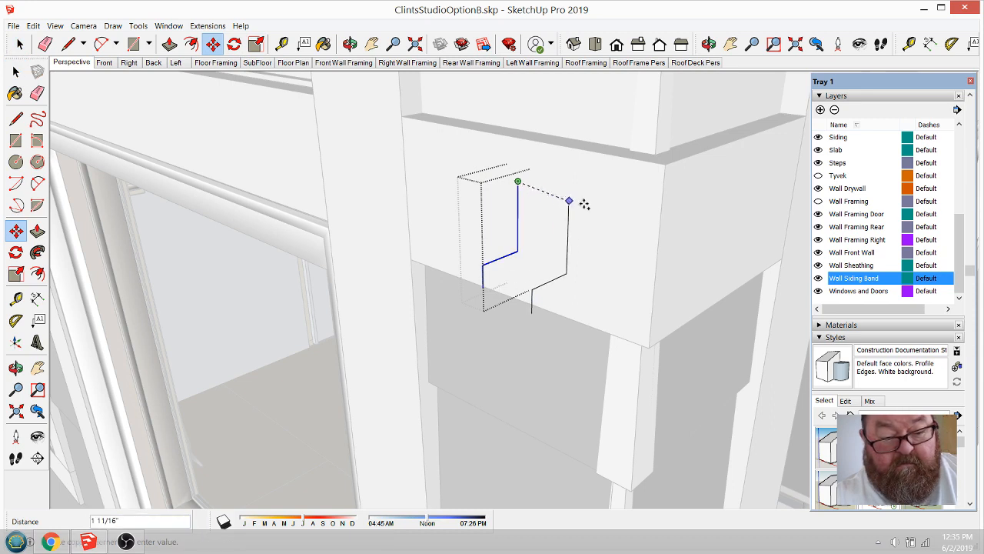
{"action": "left_click", "coordinate": [585, 199]}
Step: Connect the top ends and the inner corners of the two stepped profiles with straight lines
{"action": "left_click", "coordinate": [68, 44]}
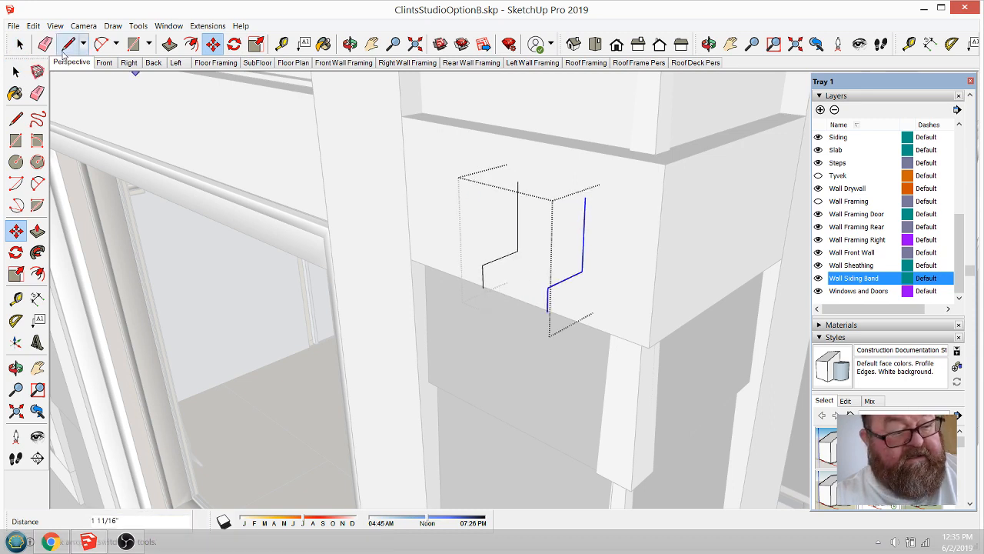
{"action": "left_click", "coordinate": [517, 182]}
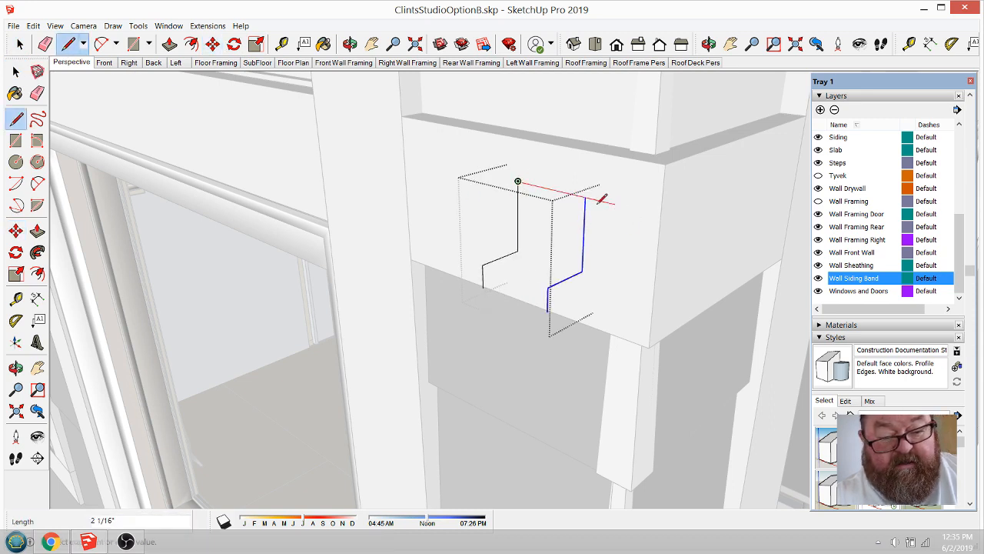
{"action": "left_click", "coordinate": [585, 198]}
{"action": "left_click", "coordinate": [582, 270]}
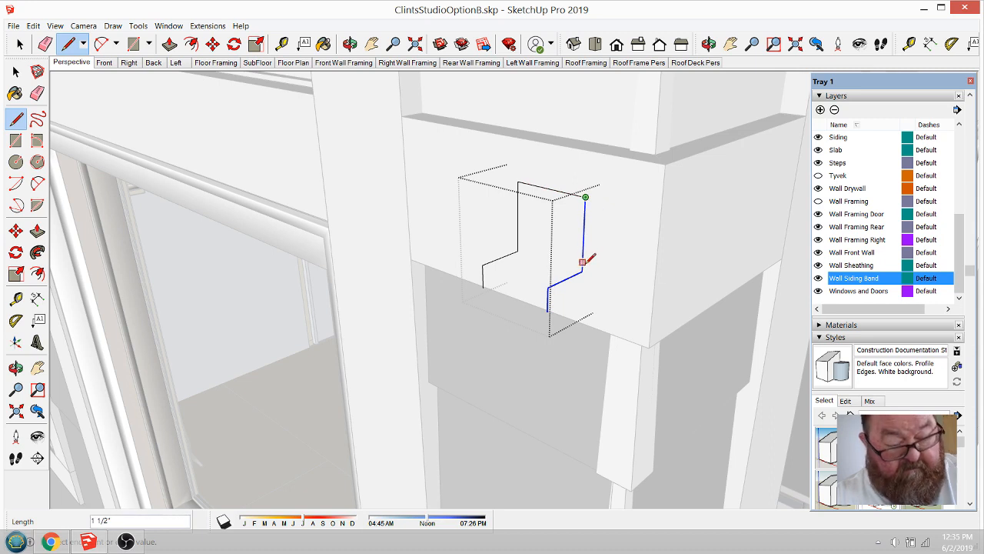
{"action": "left_click", "coordinate": [518, 251]}
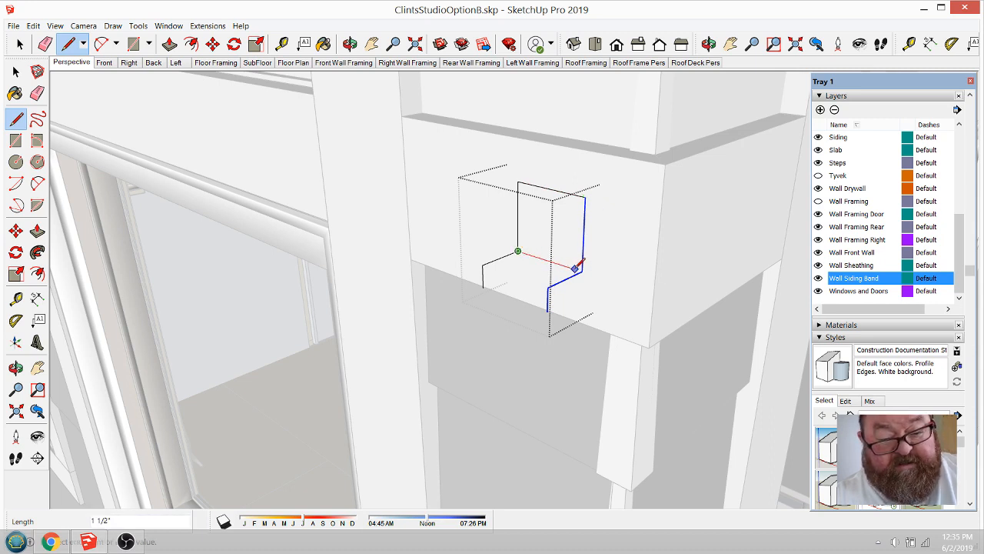
{"action": "left_click", "coordinate": [582, 269]}
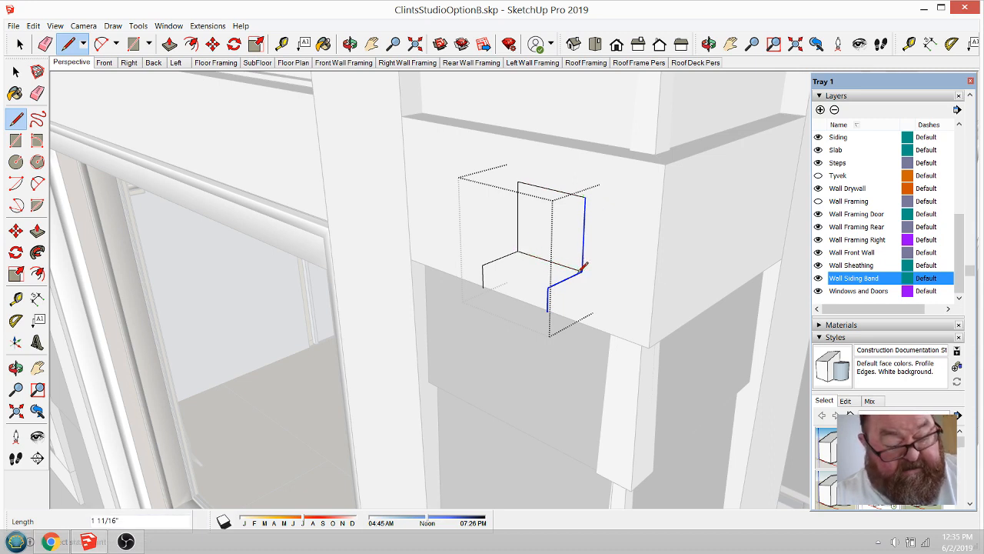
Step: Connect the bottom ends and the outer step corners of the two profiles to form the ledge and drop faces
{"action": "left_click", "coordinate": [483, 287]}
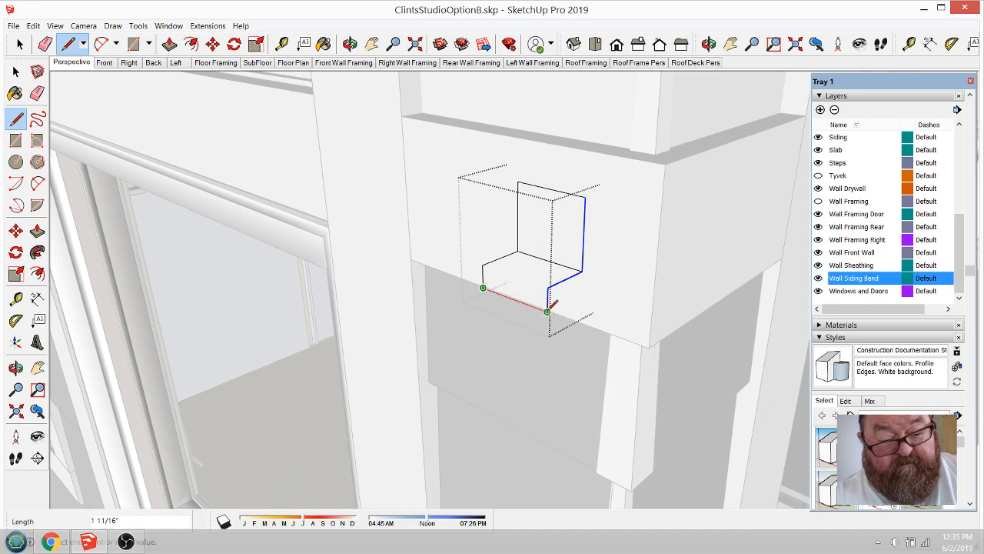
{"action": "left_click", "coordinate": [547, 311]}
{"action": "middle_click_drag", "start_coordinate": [549, 277], "coordinate": [478, 260]}
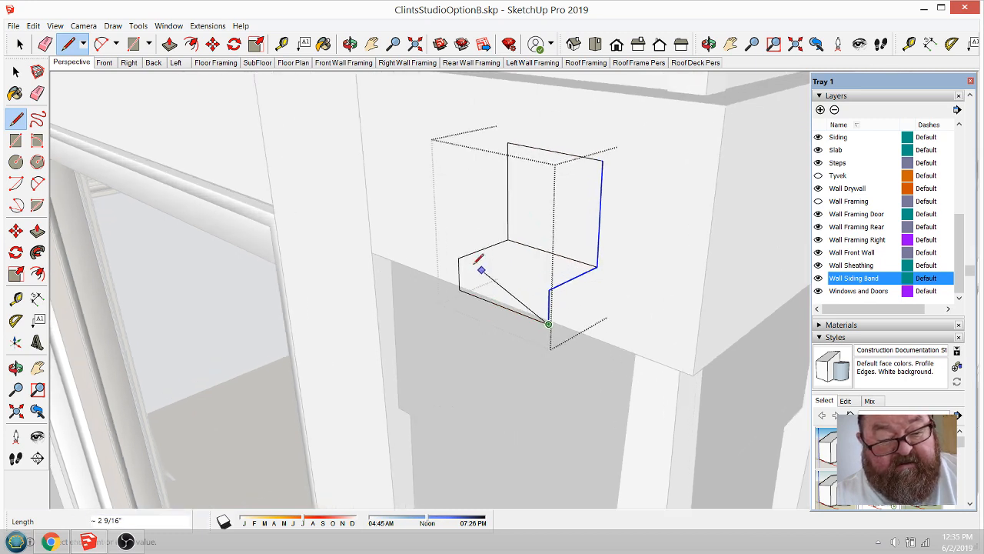
{"action": "key", "text": "Escape"}
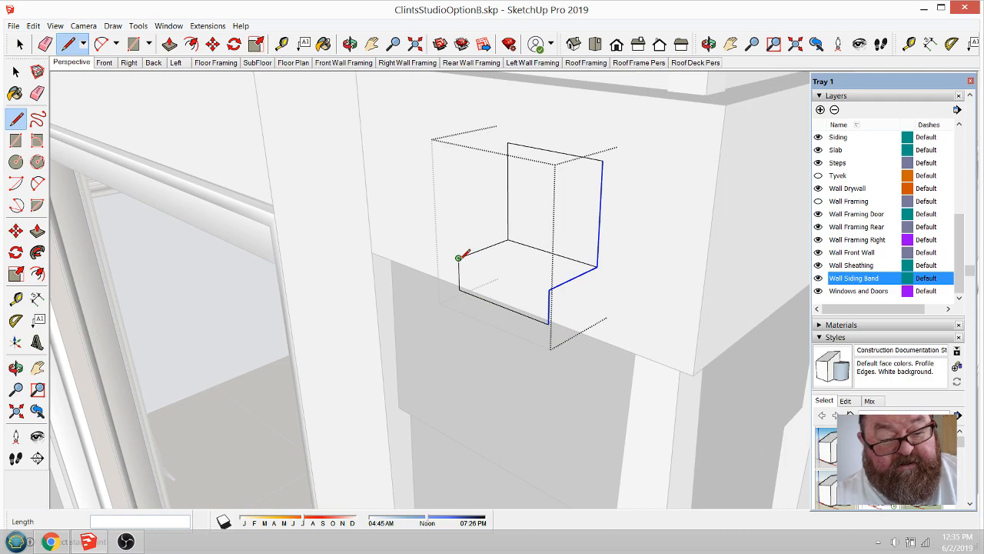
{"action": "left_click", "coordinate": [459, 258]}
{"action": "left_click", "coordinate": [548, 289]}
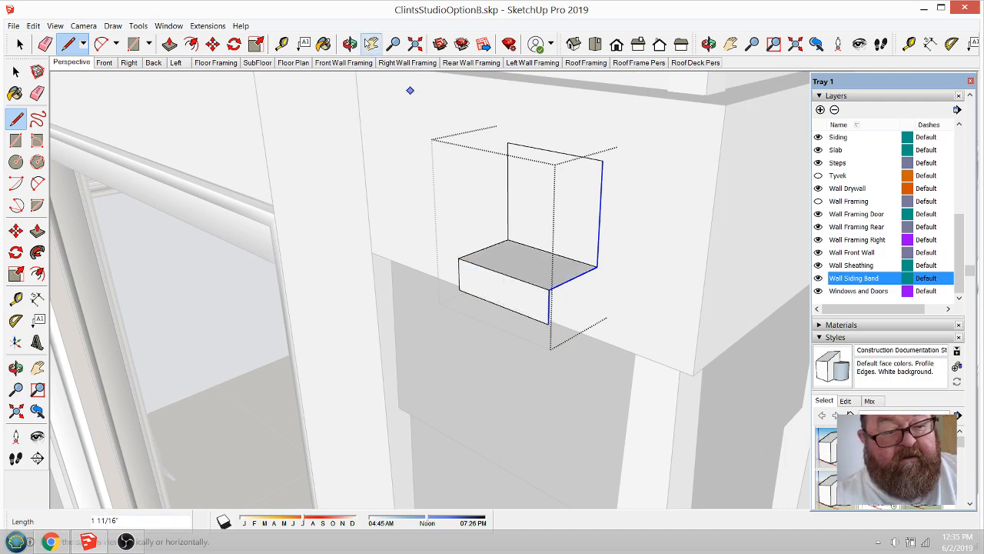
Step: Close the stepped piece's group and move it off the band's face to the other side of the building corner
{"action": "middle_click_drag", "start_coordinate": [512, 178], "coordinate": [477, 196]}
{"action": "key", "text": "space"}
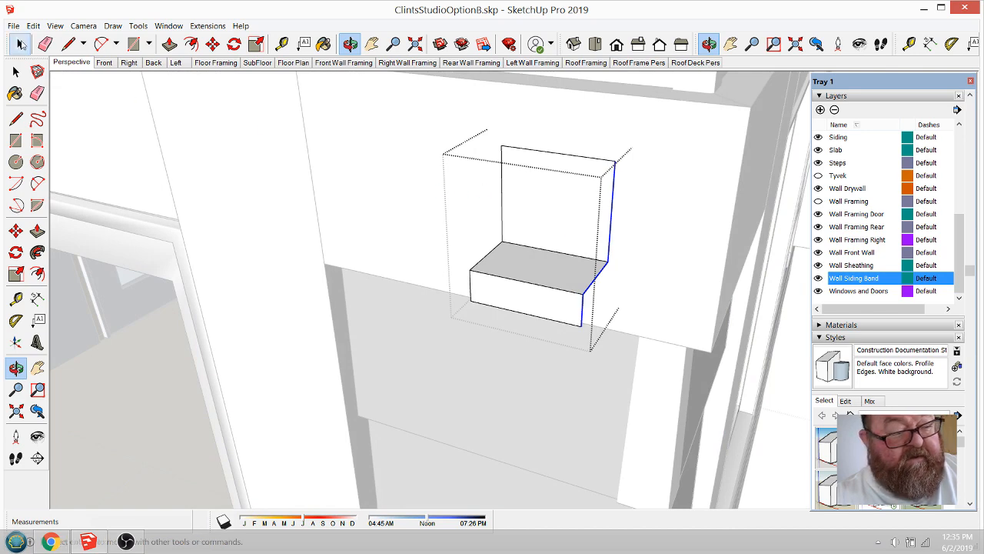
{"action": "left_click", "coordinate": [325, 126]}
{"action": "left_click", "coordinate": [517, 269]}
{"action": "scroll", "coordinate": [338, 223], "scroll_direction": "down", "scroll_amount": 5}
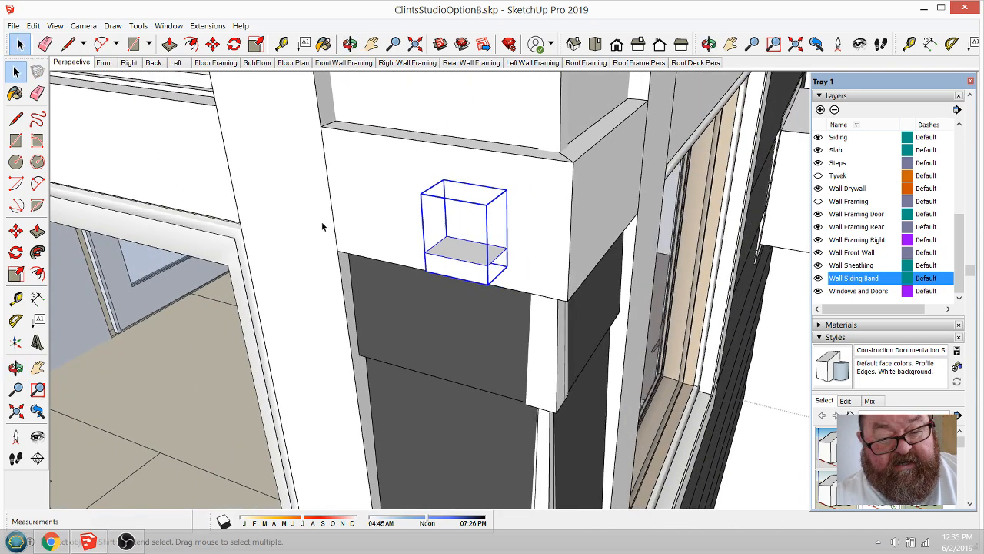
{"action": "left_click", "coordinate": [213, 44]}
{"action": "scroll", "coordinate": [357, 149], "scroll_direction": "down", "scroll_amount": 1}
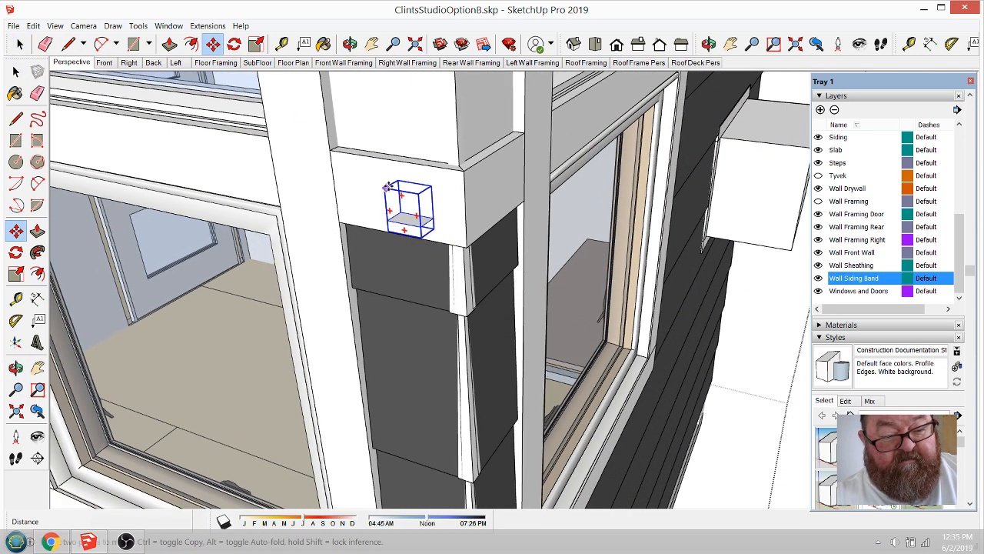
{"action": "left_click", "coordinate": [388, 175]}
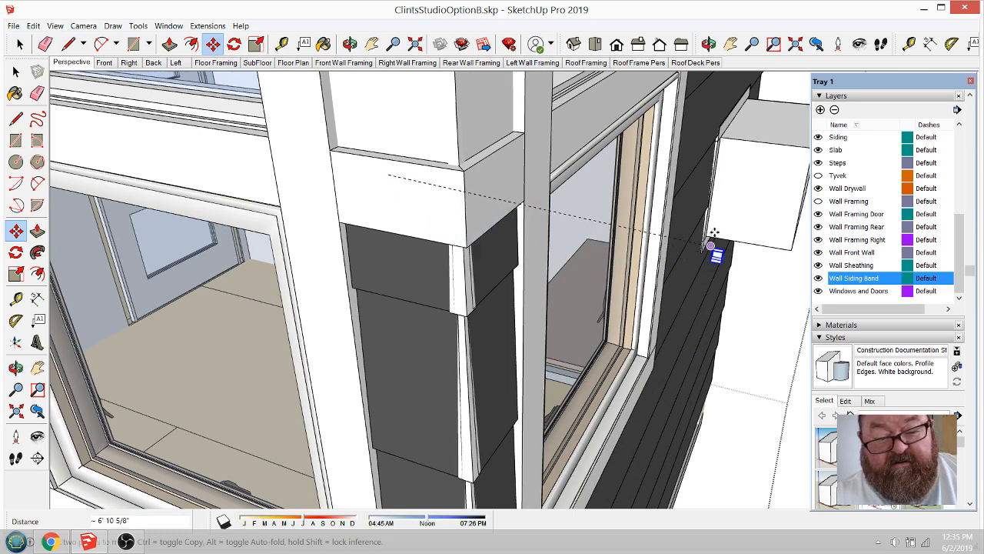
{"action": "left_click", "coordinate": [497, 193]}
Step: Examine the stepped piece from several angles next to the siding band at the building corner
{"action": "key", "text": "o"}
{"action": "left_click_drag", "start_coordinate": [519, 192], "coordinate": [484, 227]}
{"action": "key", "text": "space"}
{"action": "left_click", "coordinate": [491, 231]}
{"action": "scroll", "coordinate": [496, 227], "scroll_direction": "up", "scroll_amount": 5}
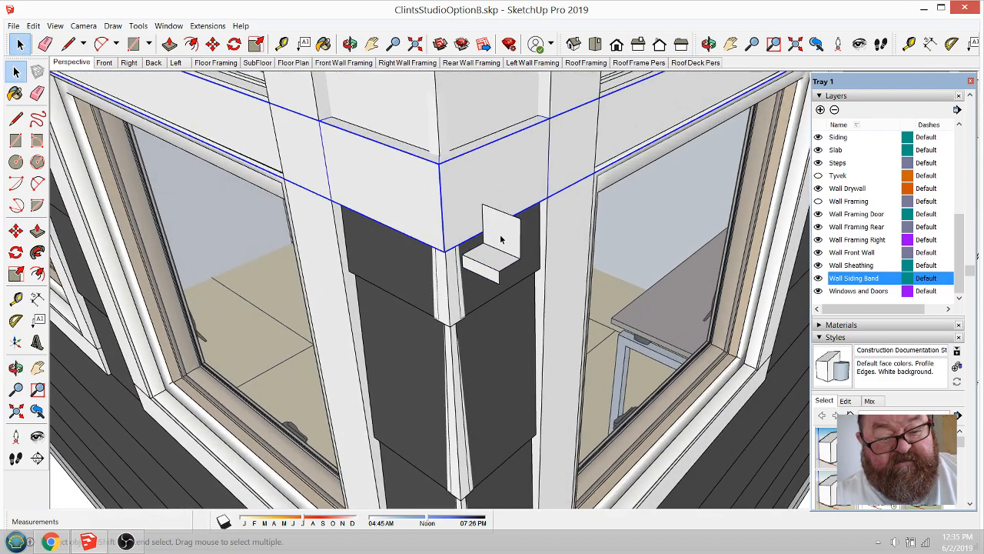
{"action": "left_click", "coordinate": [350, 44]}
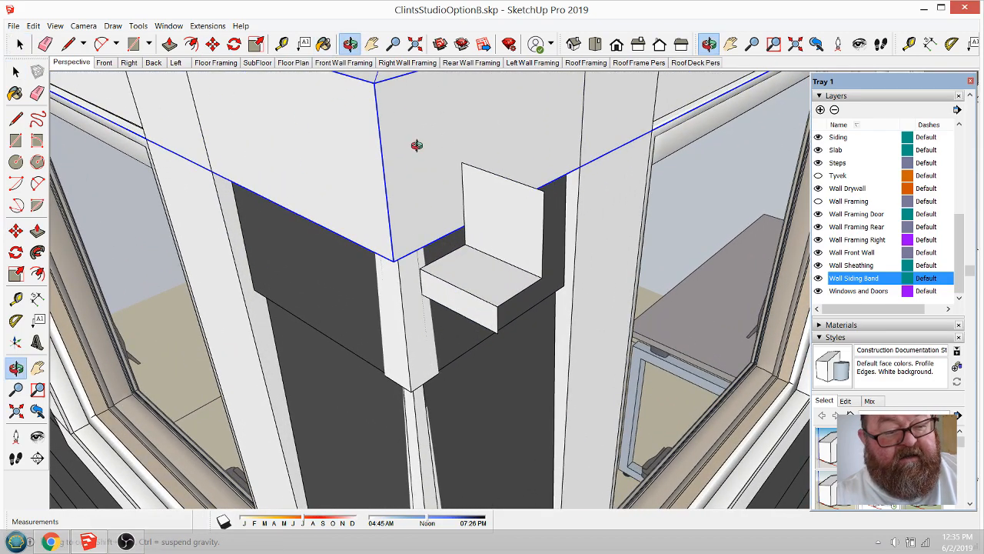
{"action": "left_click_drag", "start_coordinate": [415, 145], "coordinate": [509, 404]}
{"action": "left_click_drag", "start_coordinate": [524, 210], "coordinate": [522, 330]}
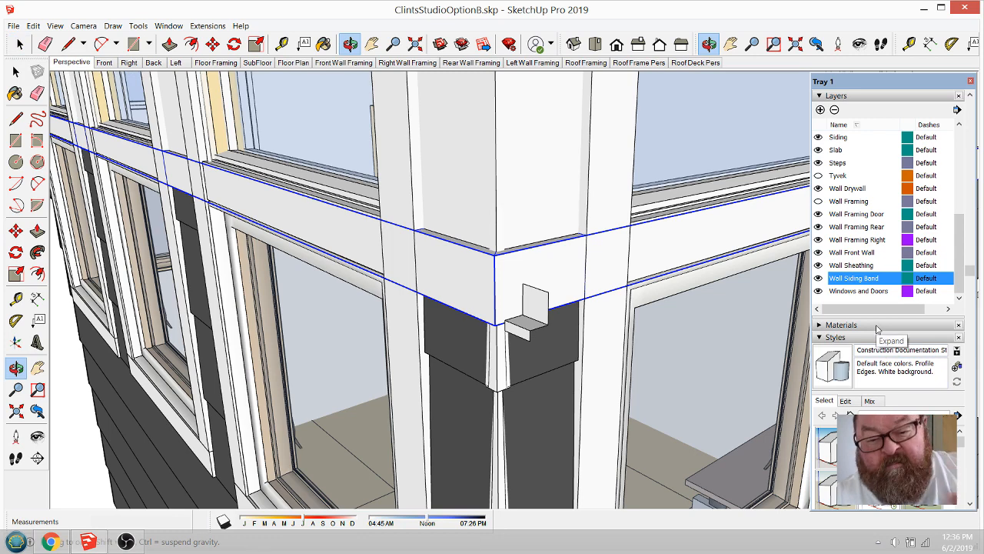
Step: Add a new layer named "Wall Siding Flashing"
{"action": "left_click", "coordinate": [820, 110]}
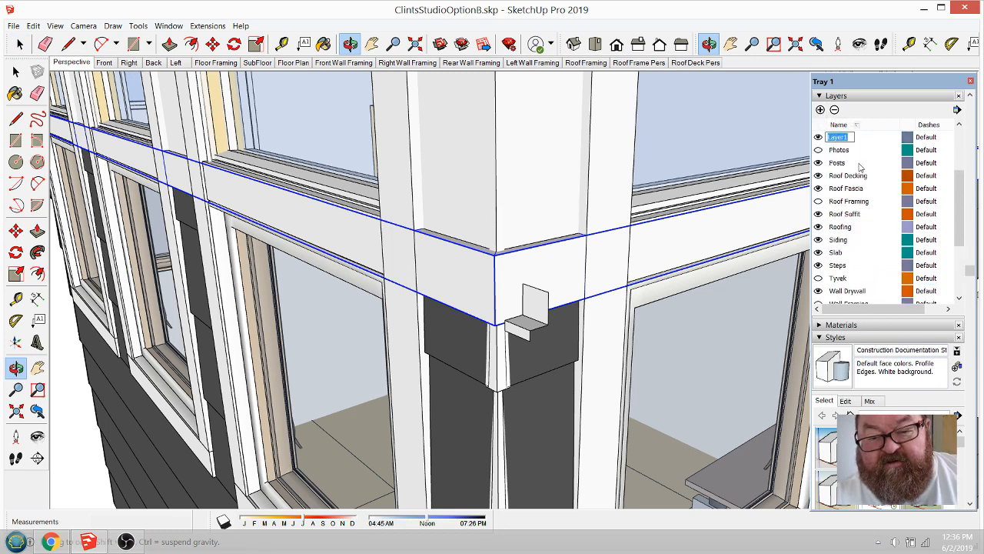
{"action": "type", "text": "Wall Siding Flashing"}
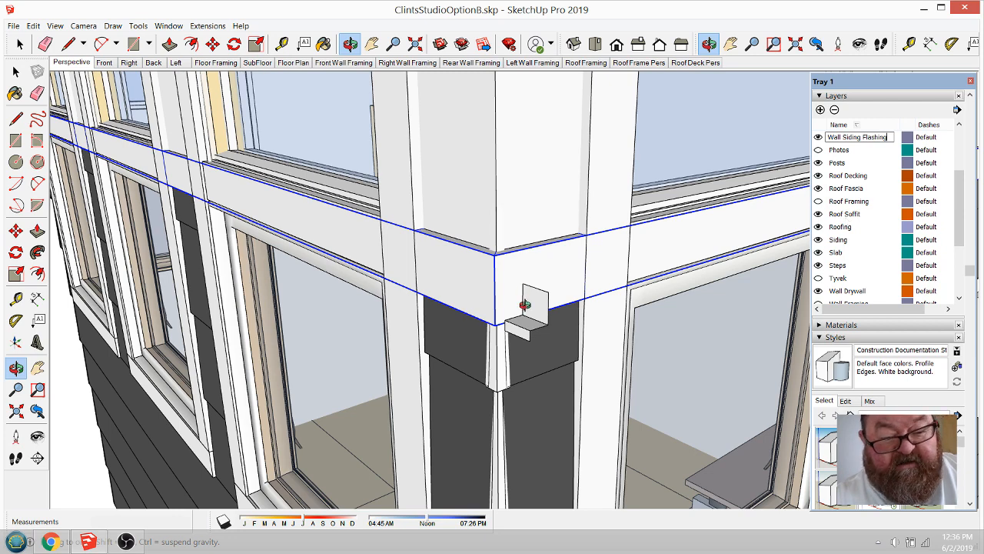
{"action": "key", "text": "space"}
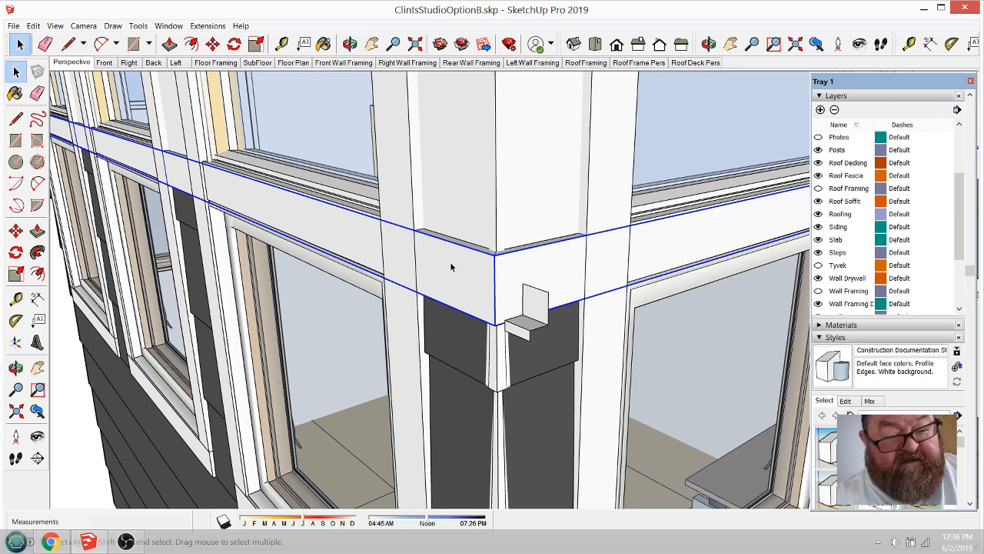
Step: Assign the stepped piece to the Wall Siding Flashing layer, widening the layer name column to read the full names
{"action": "left_click", "coordinate": [529, 306]}
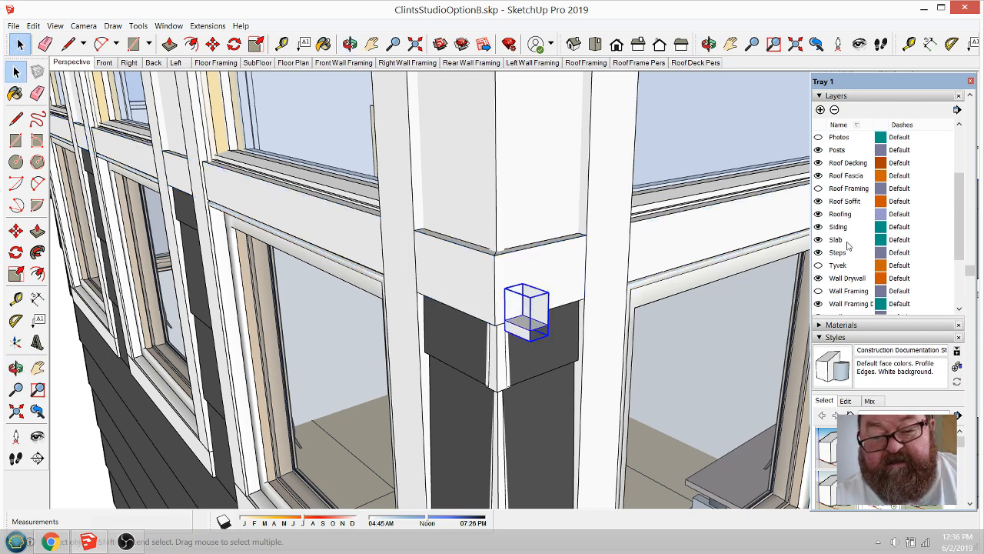
{"action": "scroll", "coordinate": [848, 244], "scroll_direction": "down", "scroll_amount": 6}
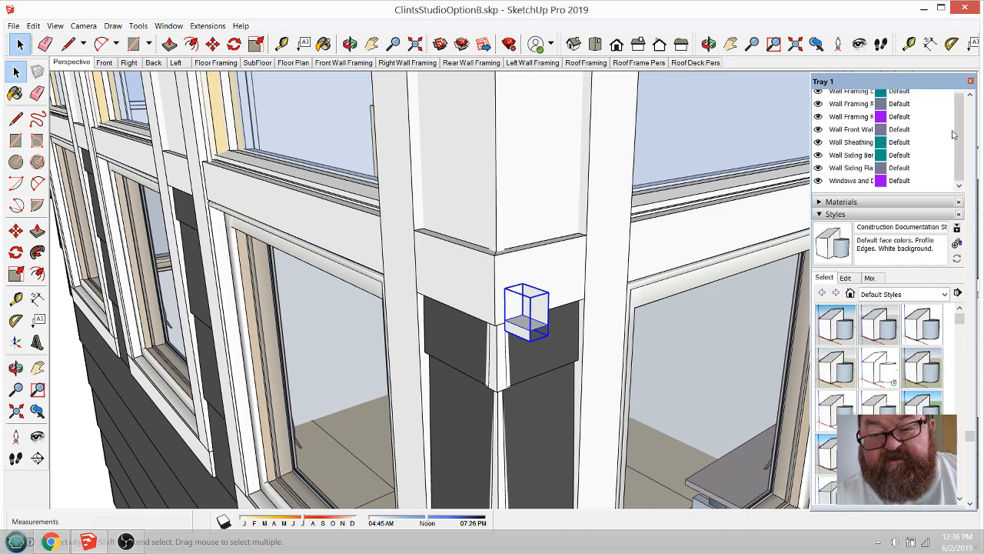
{"action": "left_click_drag", "start_coordinate": [958, 134], "coordinate": [958, 129]}
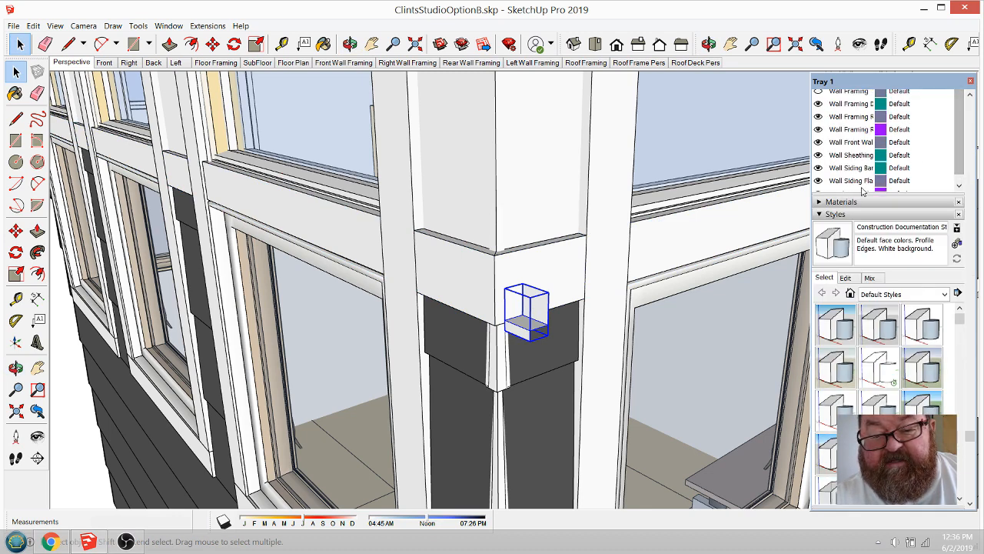
{"action": "left_click_drag", "start_coordinate": [858, 231], "coordinate": [859, 233]}
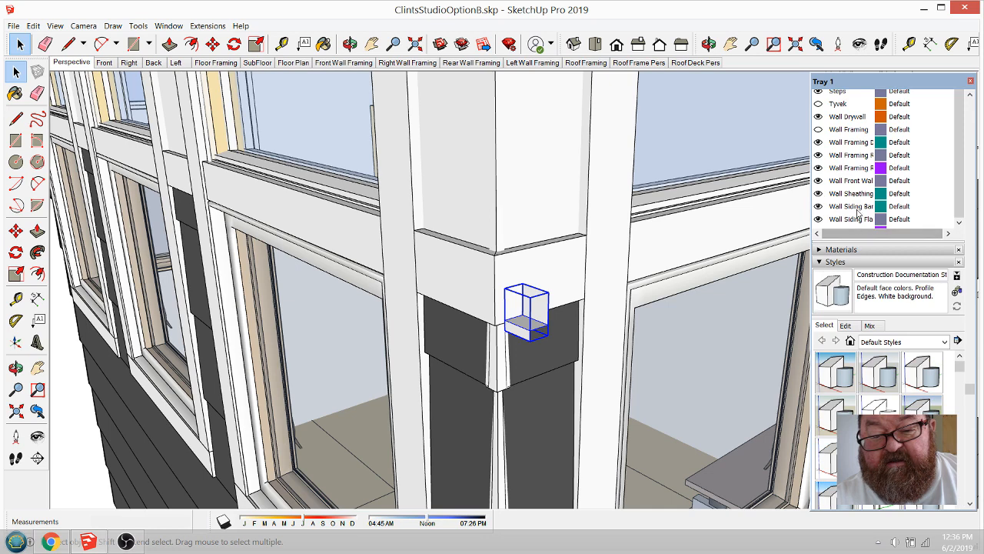
{"action": "scroll", "coordinate": [857, 133], "scroll_direction": "up", "scroll_amount": 10}
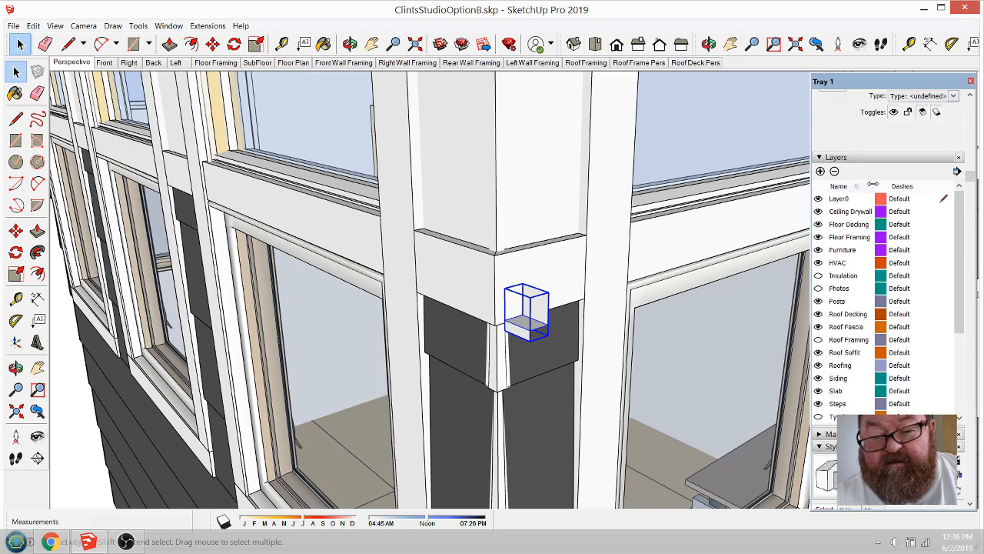
{"action": "left_click_drag", "start_coordinate": [872, 184], "coordinate": [889, 185]}
{"action": "scroll", "coordinate": [850, 262], "scroll_direction": "down", "scroll_amount": 8}
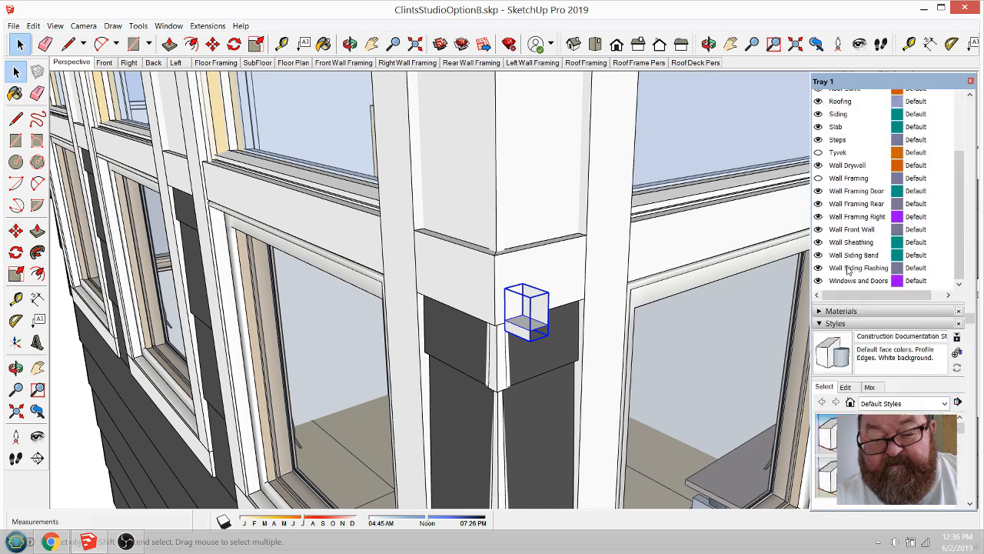
{"action": "scroll", "coordinate": [849, 269], "scroll_direction": "down", "scroll_amount": 2}
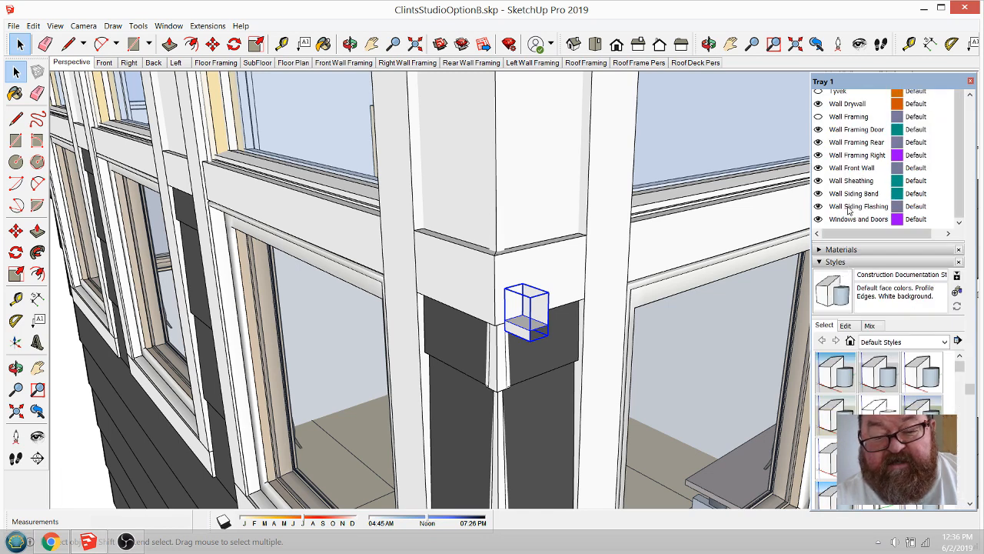
{"action": "scroll", "coordinate": [866, 165], "scroll_direction": "up", "scroll_amount": 10}
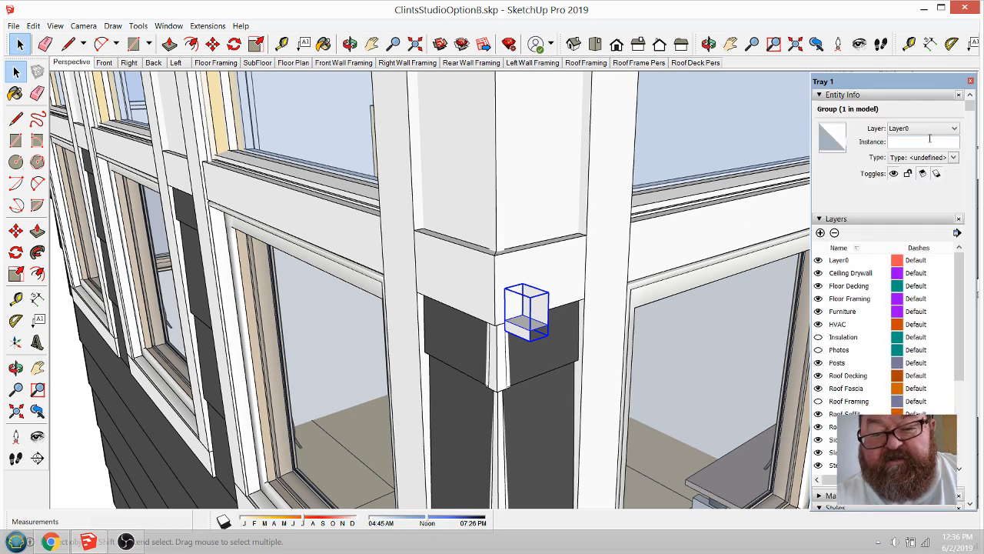
{"action": "left_click", "coordinate": [953, 128]}
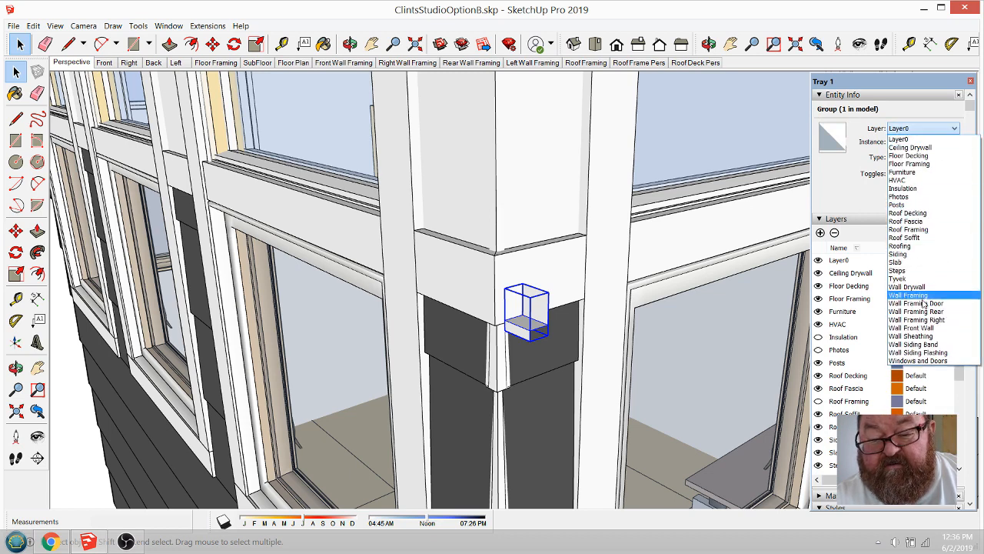
{"action": "left_click", "coordinate": [939, 352]}
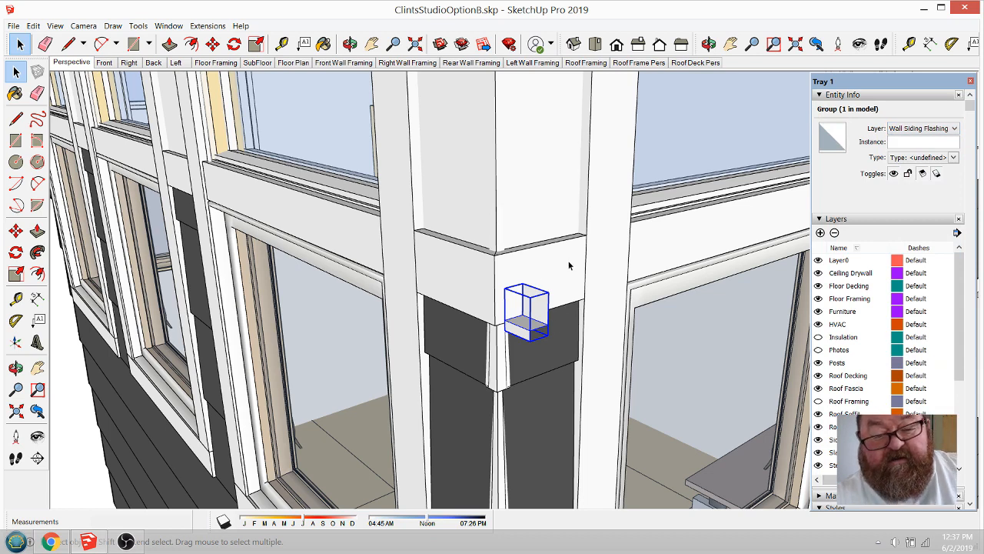
{"action": "scroll", "coordinate": [848, 339], "scroll_direction": "down", "scroll_amount": 5}
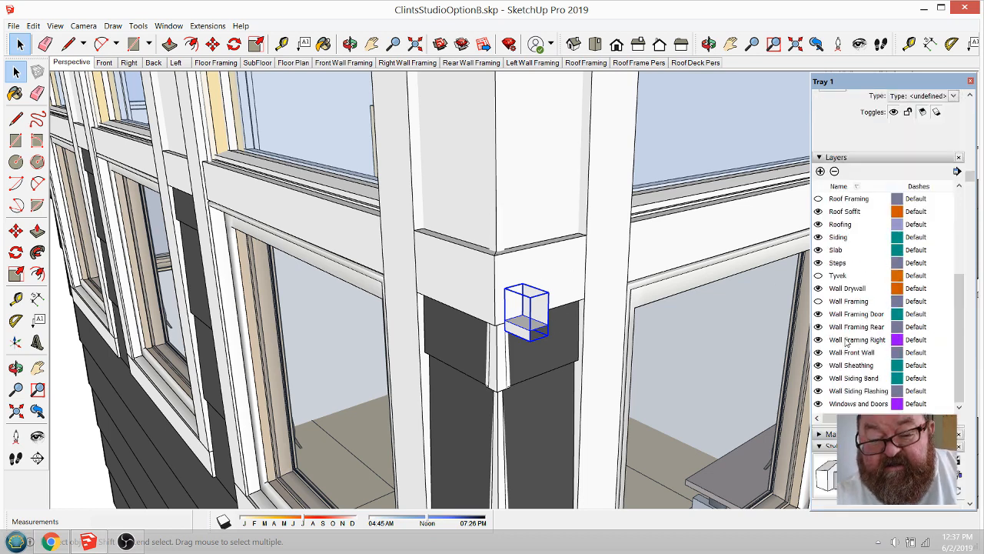
{"action": "scroll", "coordinate": [848, 343], "scroll_direction": "down", "scroll_amount": 3}
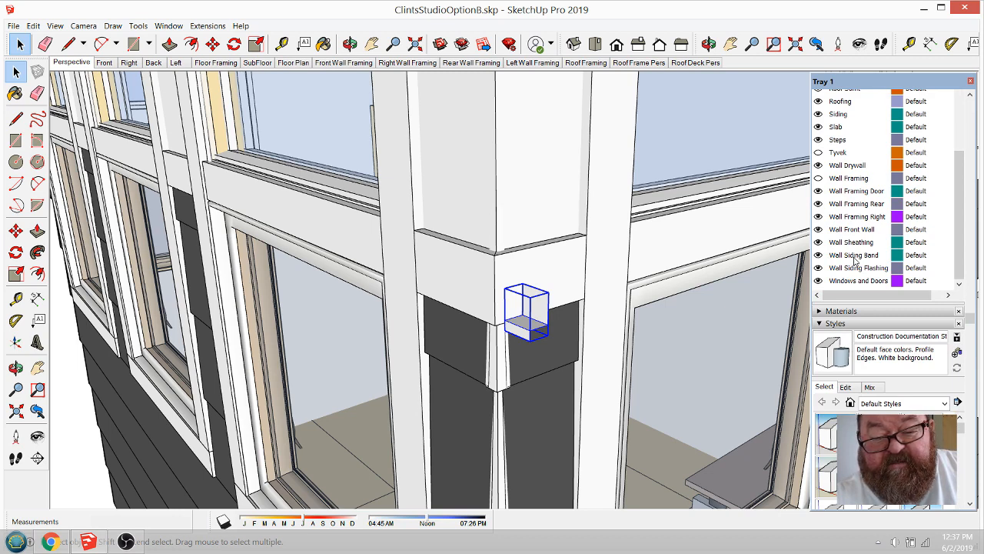
{"action": "scroll", "coordinate": [477, 291], "scroll_direction": "up", "scroll_amount": 3}
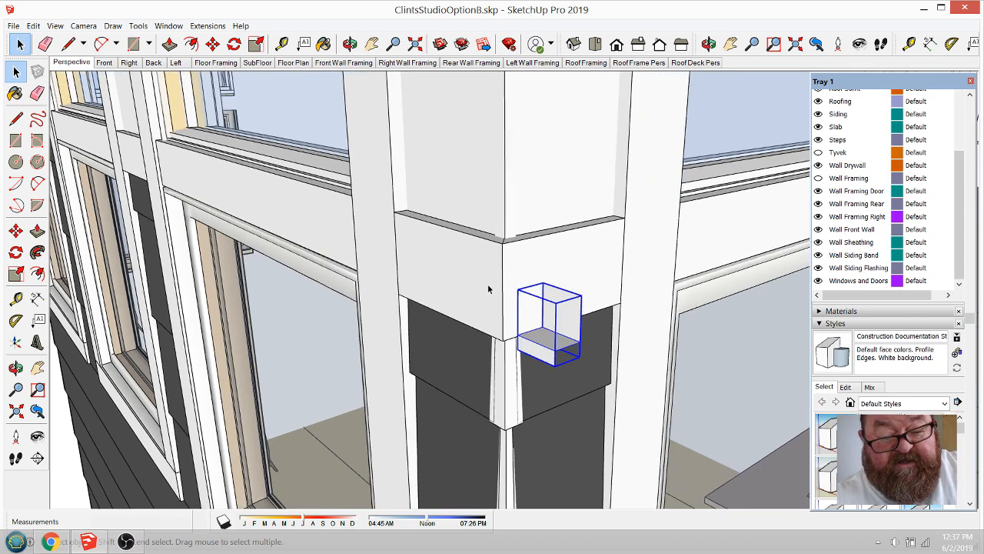
{"action": "scroll", "coordinate": [489, 291], "scroll_direction": "down", "scroll_amount": 3}
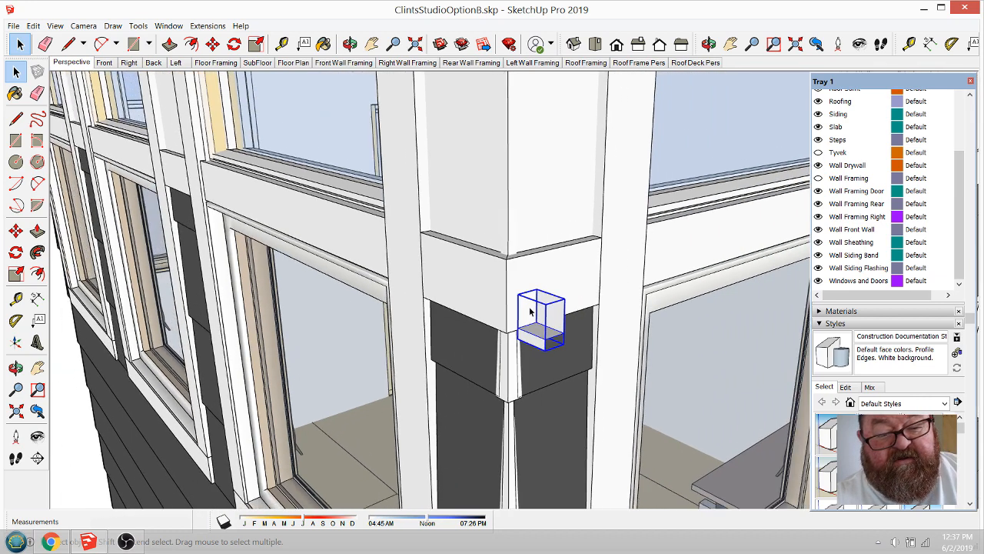
Step: Rename the Siding layer to "Wall Siding"
{"action": "scroll", "coordinate": [835, 247], "scroll_direction": "down", "scroll_amount": 2}
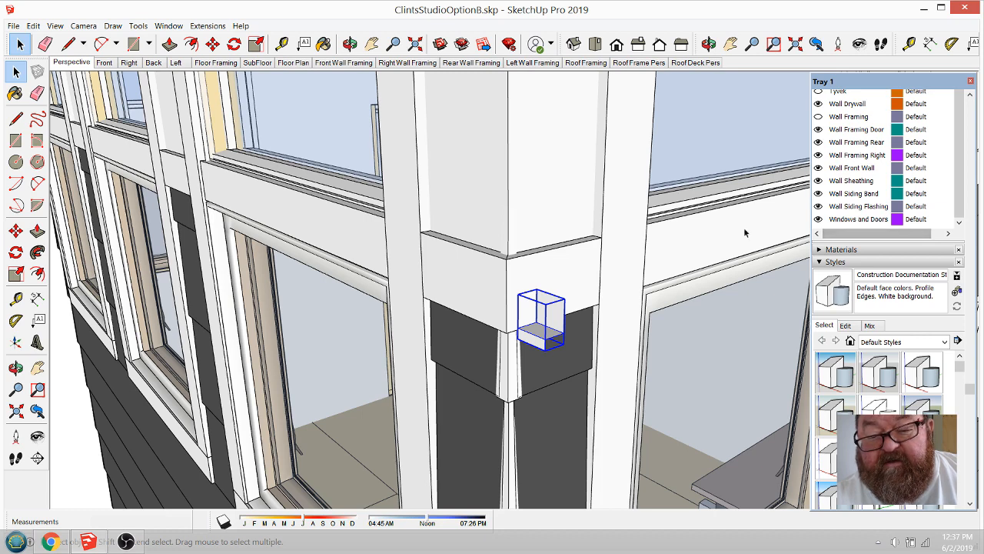
{"action": "scroll", "coordinate": [668, 267], "scroll_direction": "down", "scroll_amount": 1}
{"action": "scroll", "coordinate": [866, 154], "scroll_direction": "up", "scroll_amount": 1}
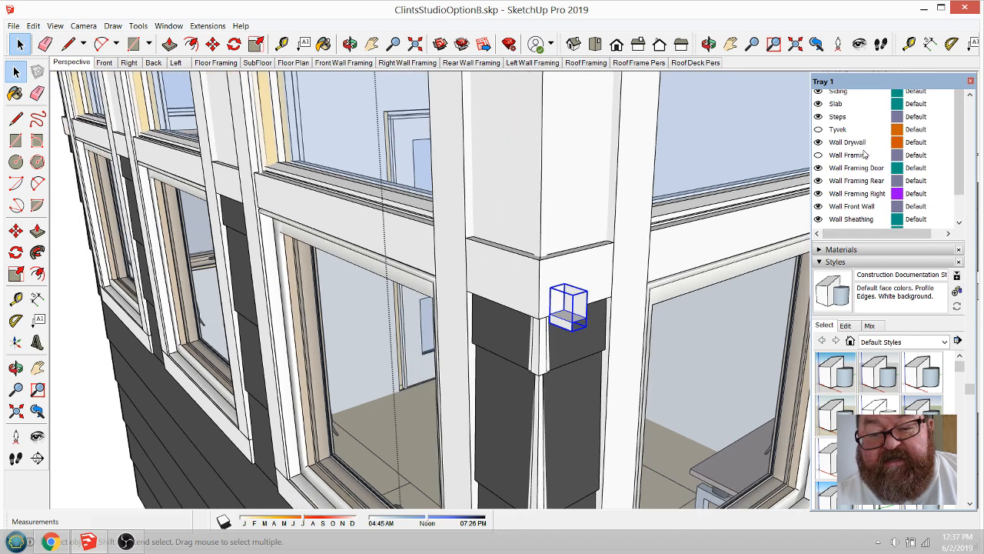
{"action": "scroll", "coordinate": [861, 159], "scroll_direction": "up", "scroll_amount": 1}
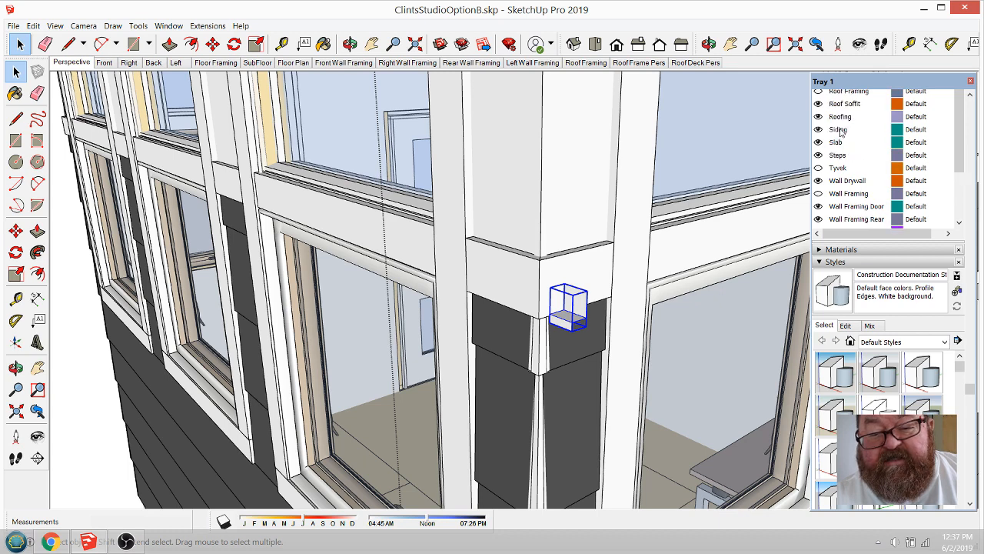
{"action": "left_click", "coordinate": [838, 129]}
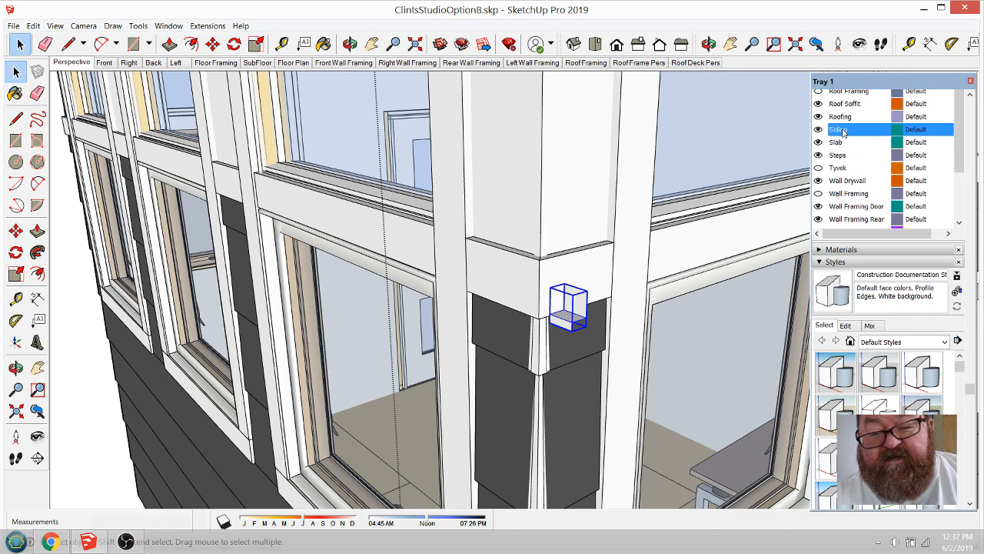
{"action": "left_click", "coordinate": [842, 130]}
{"action": "left_click", "coordinate": [847, 129]}
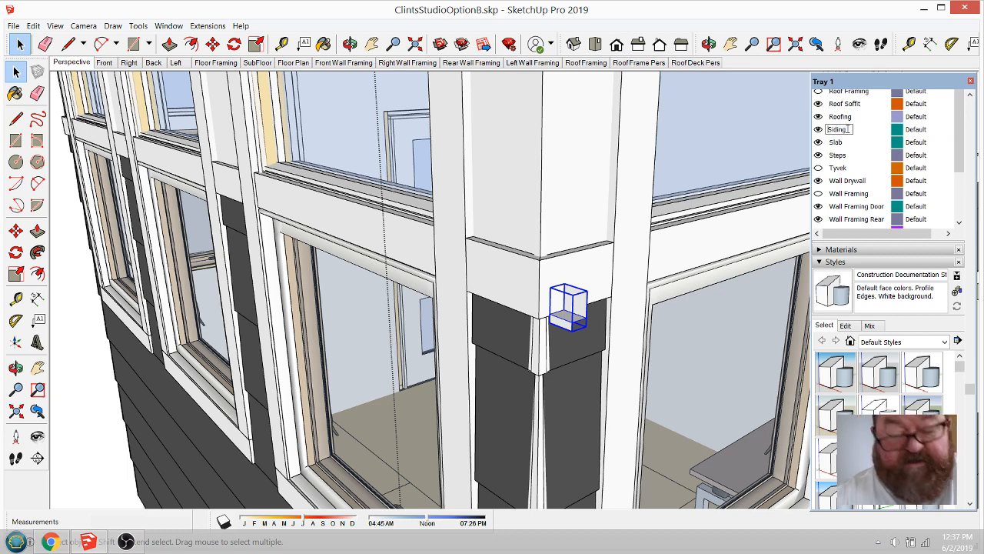
{"action": "key", "text": "Home"}
{"action": "type", "text": "Wall"}
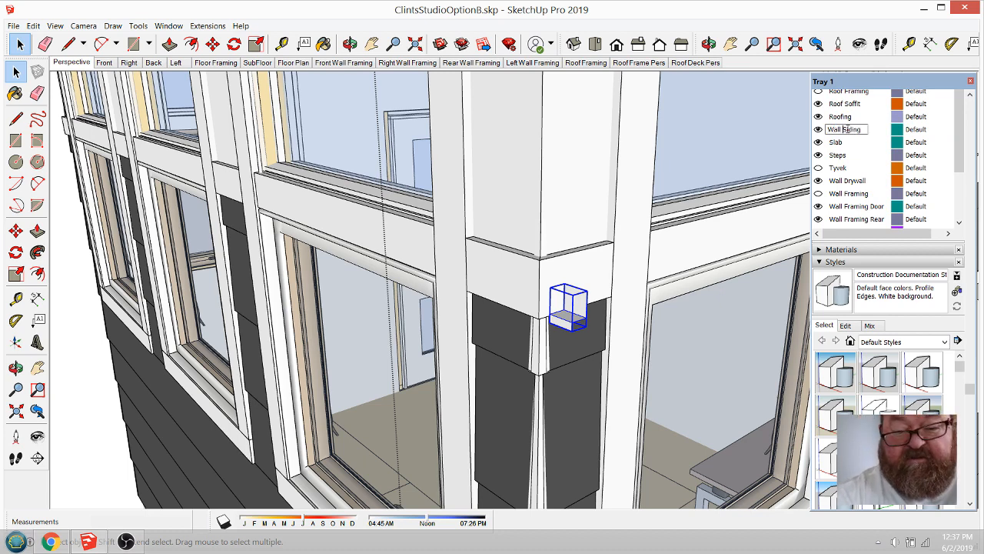
{"action": "key", "text": "Return"}
Step: Widen the layer name column to read the full names and hide the Wall Siding layer
{"action": "scroll", "coordinate": [871, 178], "scroll_direction": "down", "scroll_amount": 3}
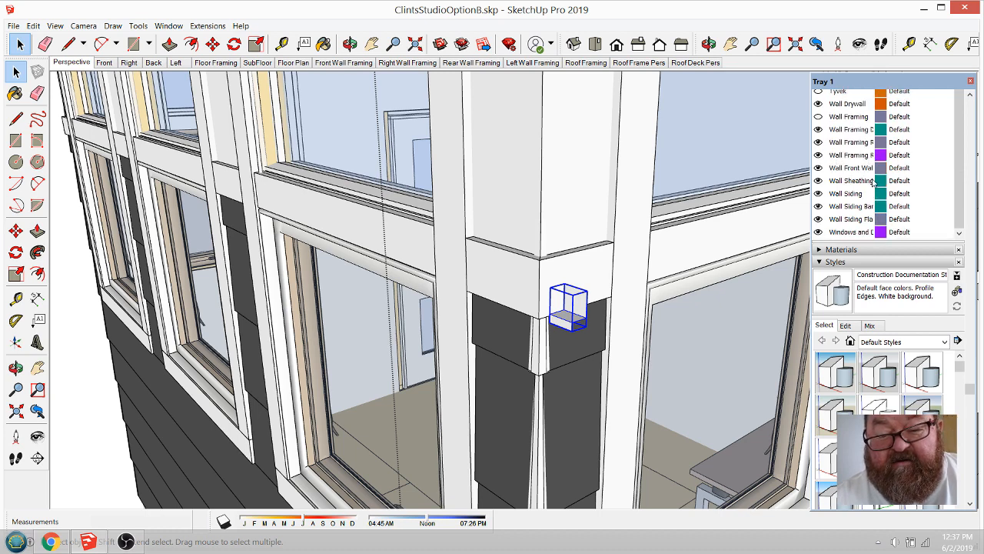
{"action": "scroll", "coordinate": [857, 148], "scroll_direction": "up", "scroll_amount": 8}
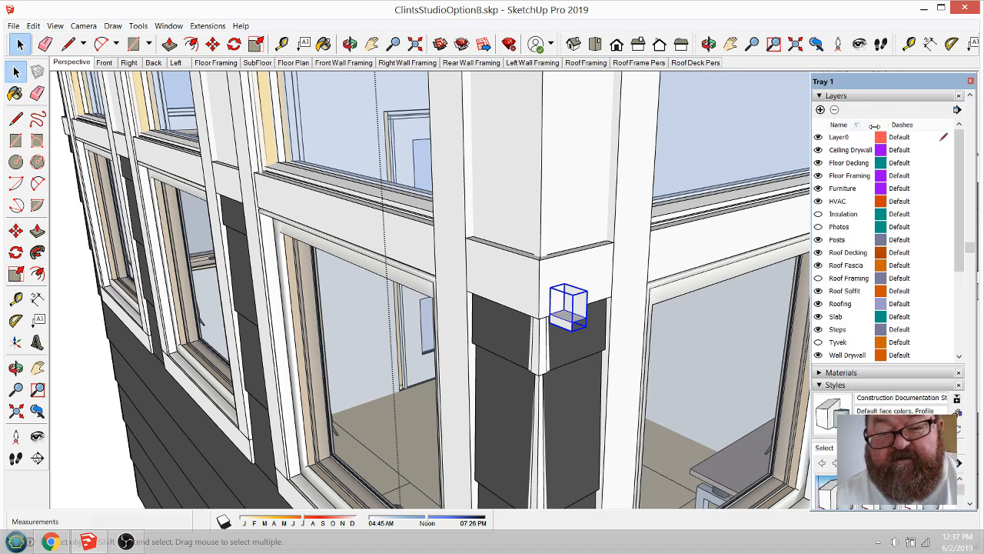
{"action": "left_click_drag", "start_coordinate": [874, 126], "coordinate": [897, 126]}
{"action": "scroll", "coordinate": [863, 241], "scroll_direction": "down", "scroll_amount": 4}
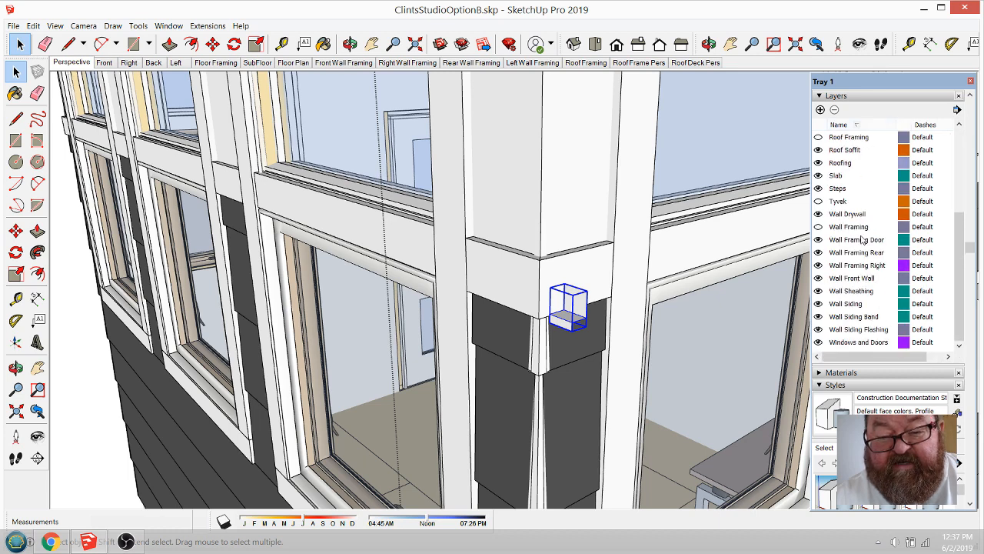
{"action": "scroll", "coordinate": [863, 241], "scroll_direction": "down", "scroll_amount": 2}
{"action": "left_click", "coordinate": [861, 182]}
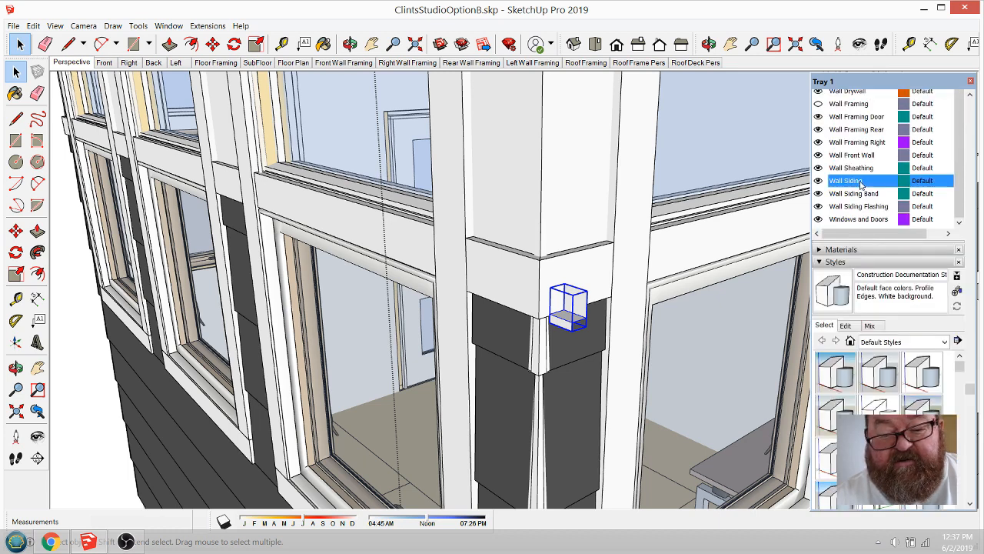
{"action": "left_click", "coordinate": [818, 181]}
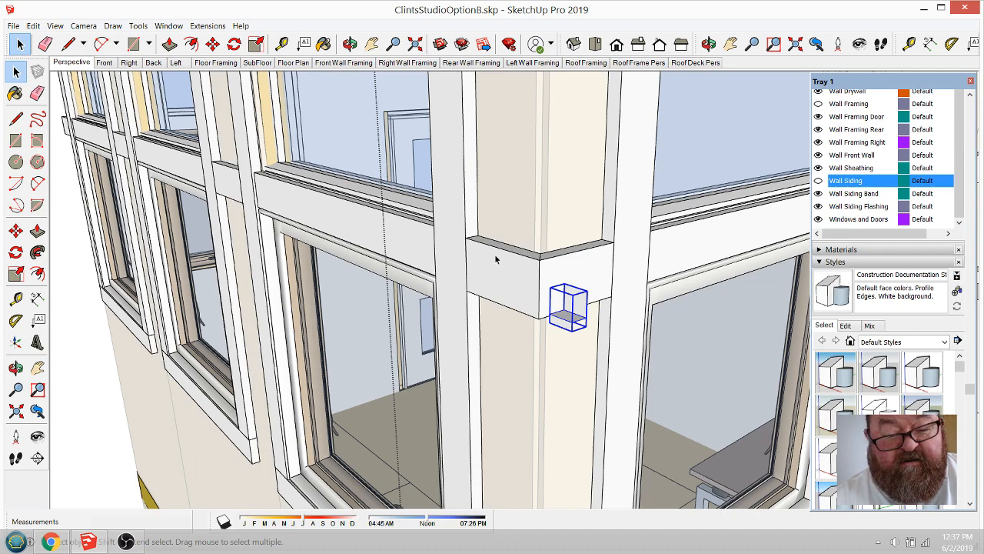
Step: Deselect the stepped flashing piece and rename the Tyvek layer to "Wall Siding Tyvek"
{"action": "left_click", "coordinate": [350, 44]}
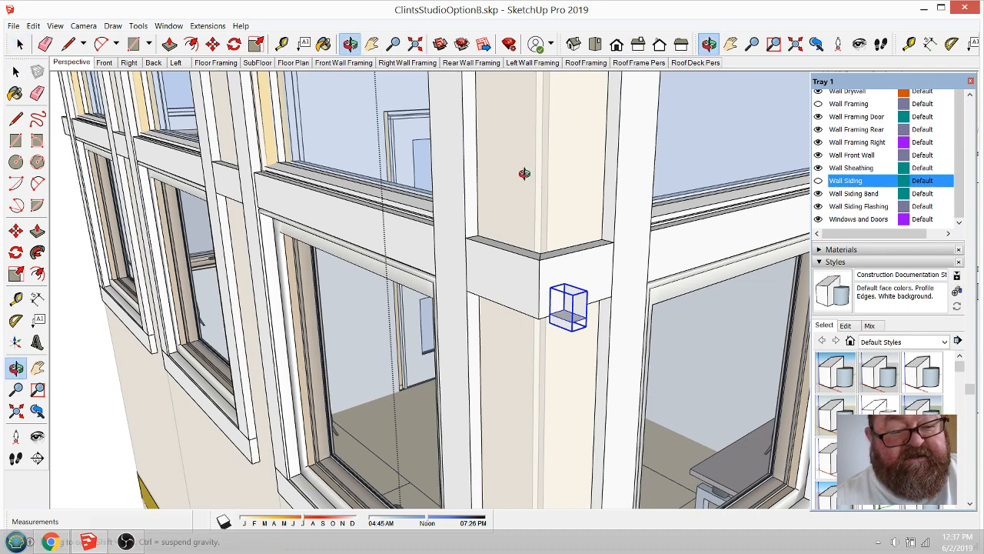
{"action": "left_click_drag", "start_coordinate": [523, 169], "coordinate": [467, 246]}
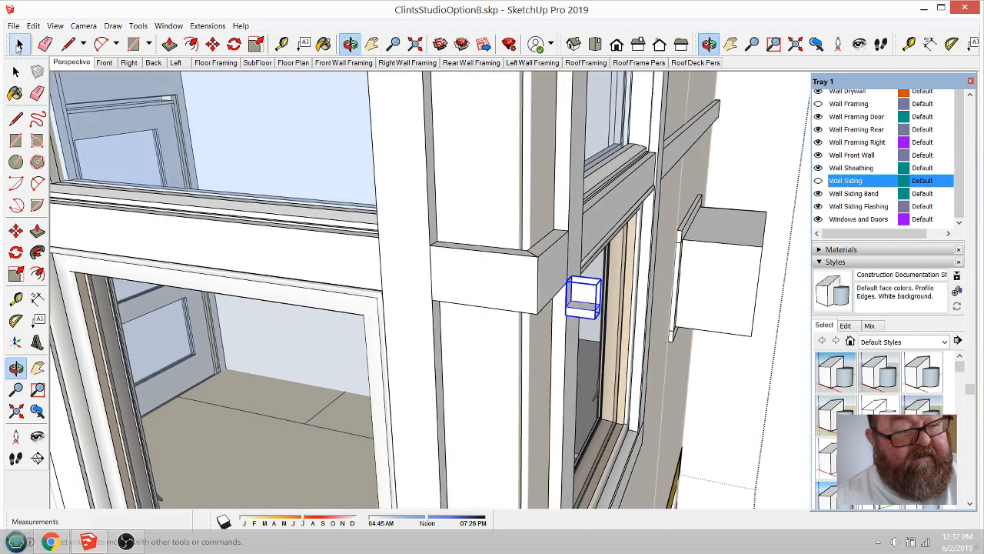
{"action": "left_click", "coordinate": [19, 44]}
{"action": "scroll", "coordinate": [476, 305], "scroll_direction": "down", "scroll_amount": 3}
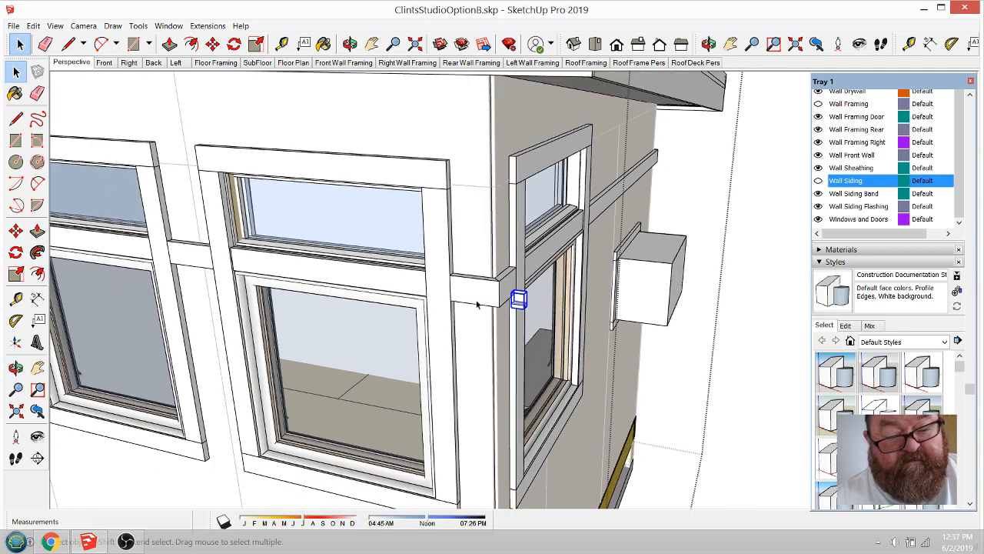
{"action": "left_click", "coordinate": [743, 229]}
{"action": "scroll", "coordinate": [661, 258], "scroll_direction": "down", "scroll_amount": 3}
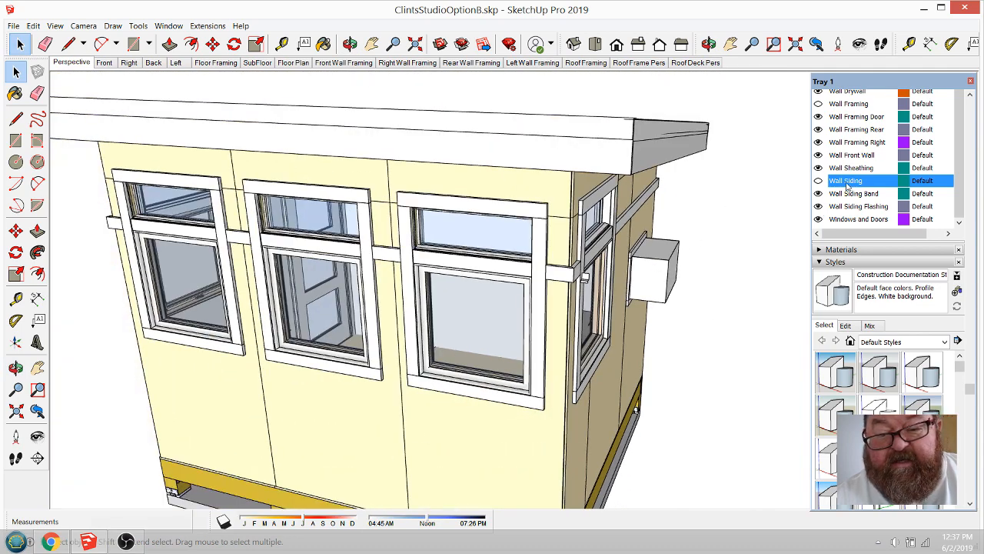
{"action": "scroll", "coordinate": [845, 184], "scroll_direction": "up", "scroll_amount": 2}
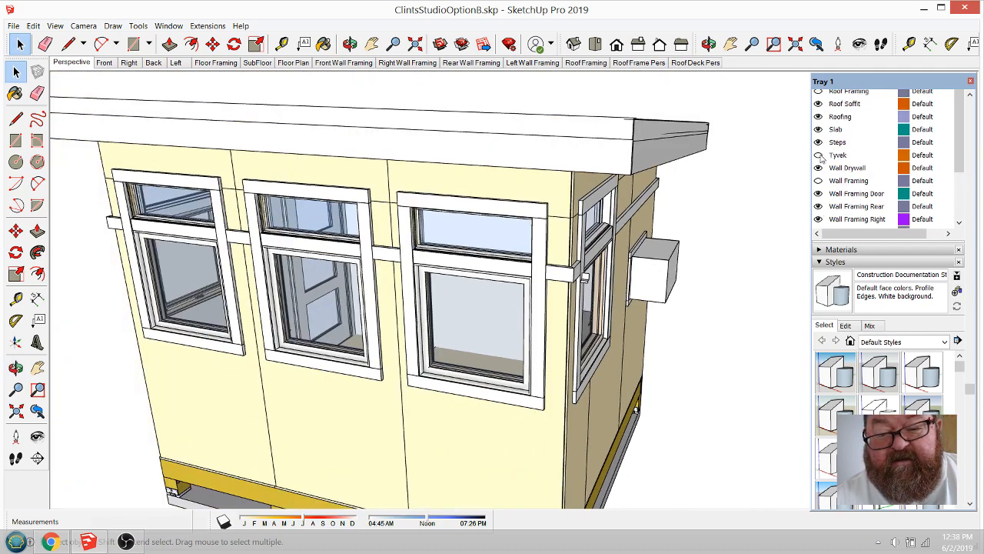
{"action": "double_click", "coordinate": [836, 155]}
{"action": "left_click", "coordinate": [839, 157]}
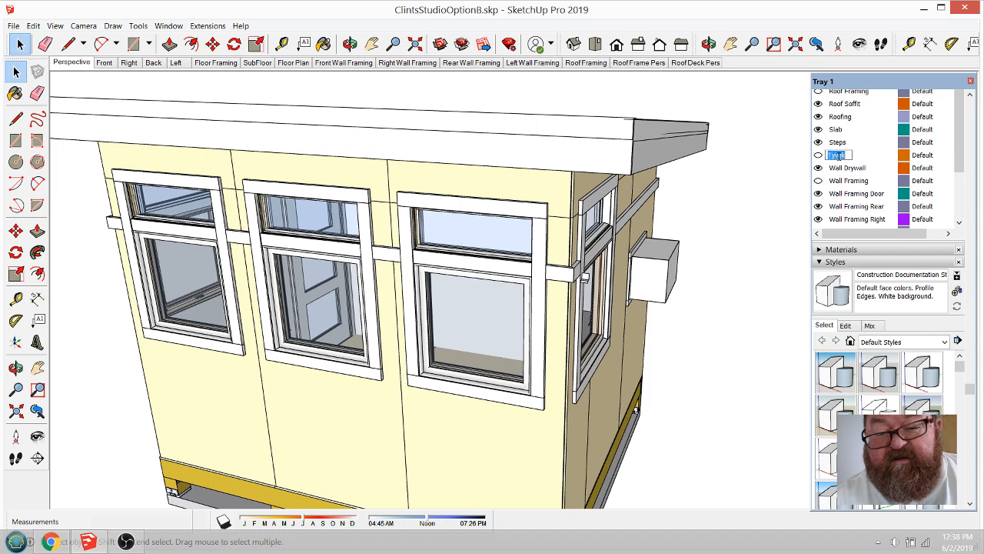
{"action": "left_click", "coordinate": [832, 154]}
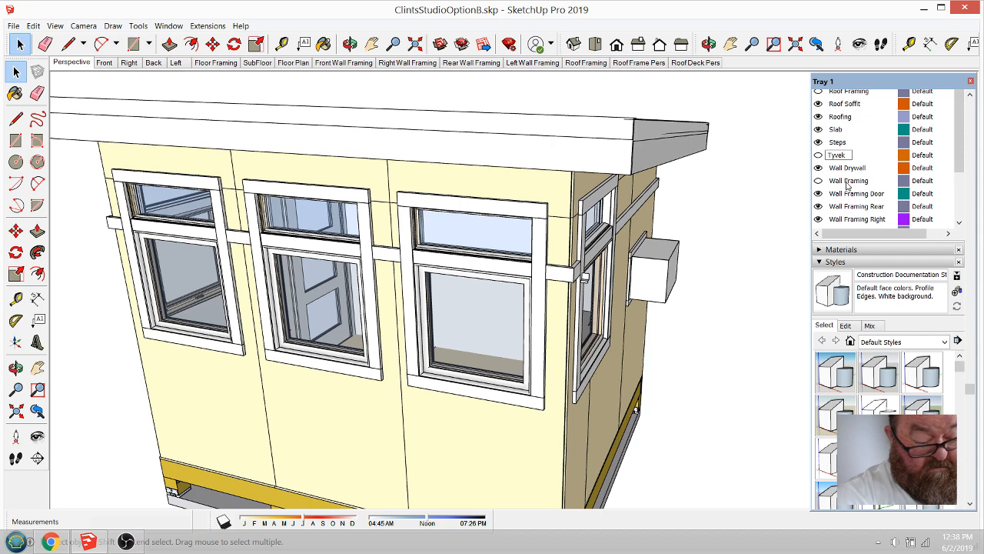
{"action": "scroll", "coordinate": [847, 184], "scroll_direction": "down", "scroll_amount": 10}
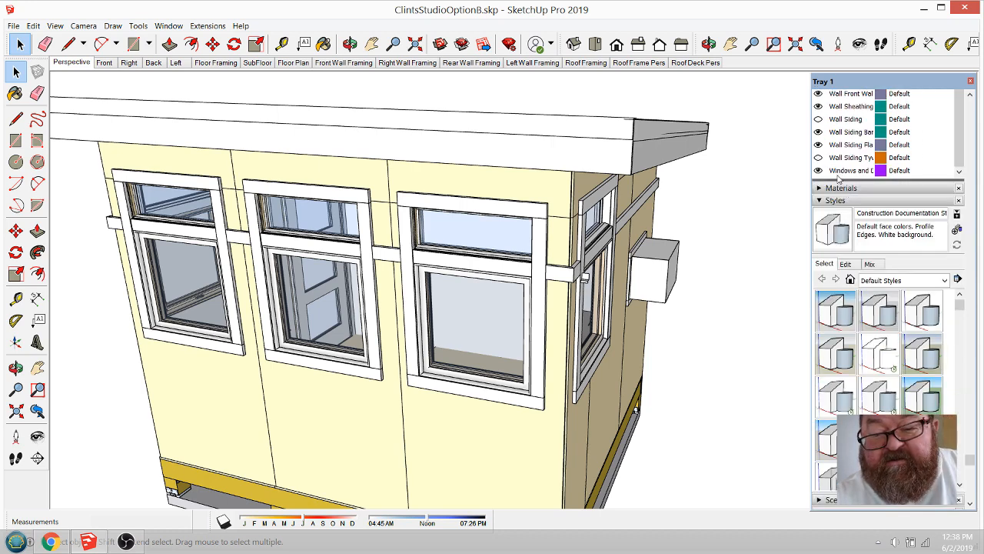
Step: Show the Wall Siding Tyvek layer and hide the Wall Sheathing layer so the house wrap covers the walls
{"action": "left_click", "coordinate": [820, 158]}
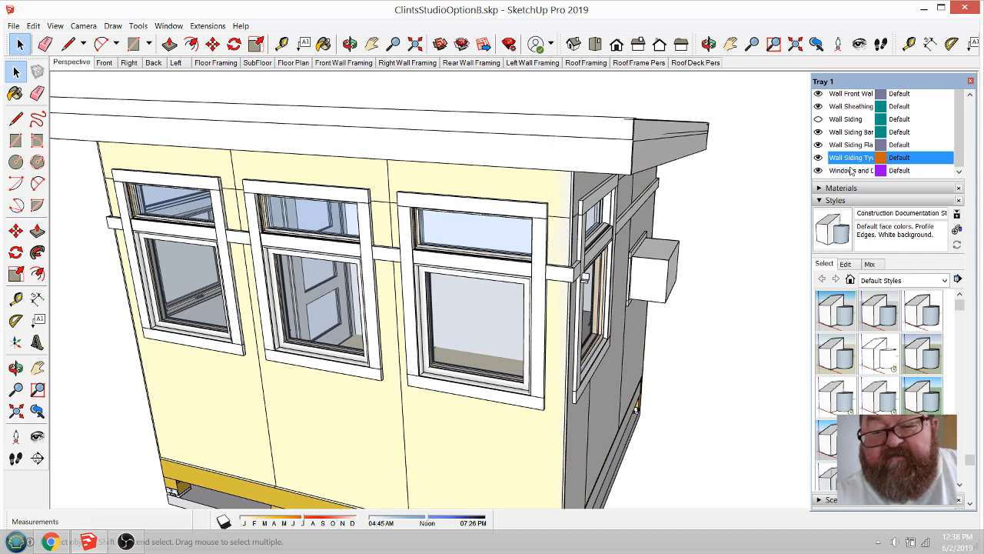
{"action": "scroll", "coordinate": [844, 157], "scroll_direction": "up", "scroll_amount": 10}
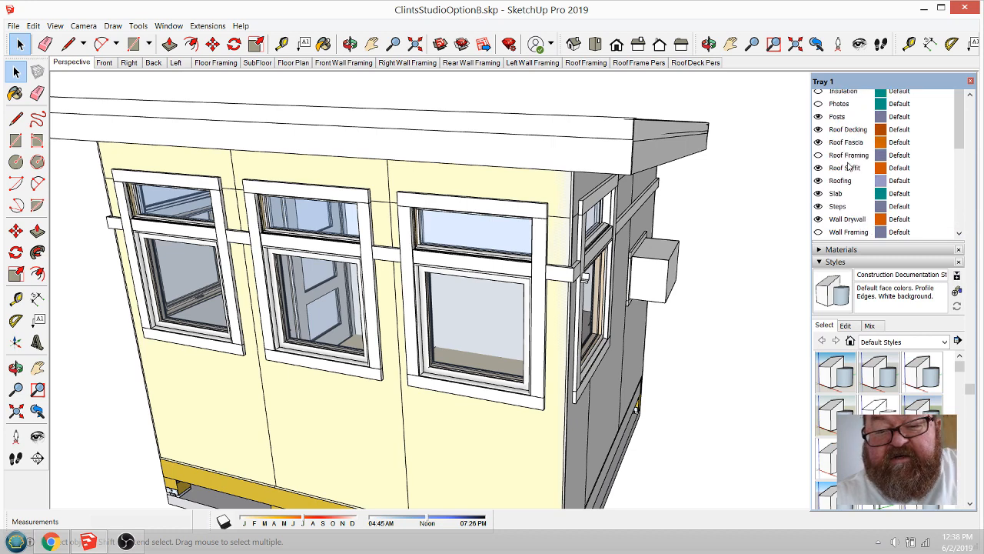
{"action": "left_click_drag", "start_coordinate": [874, 186], "coordinate": [895, 186]}
{"action": "left_click_drag", "start_coordinate": [963, 209], "coordinate": [963, 286]}
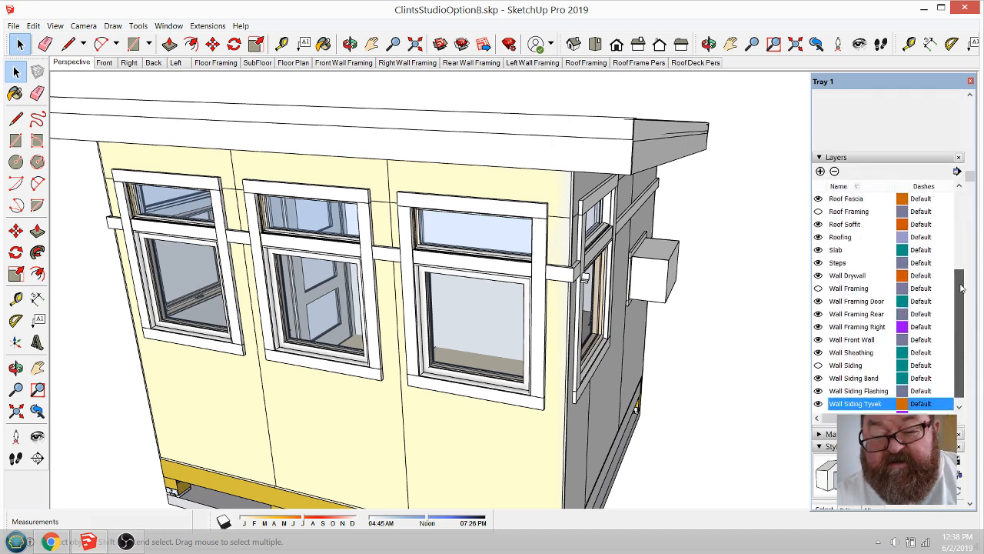
{"action": "left_click", "coordinate": [853, 353]}
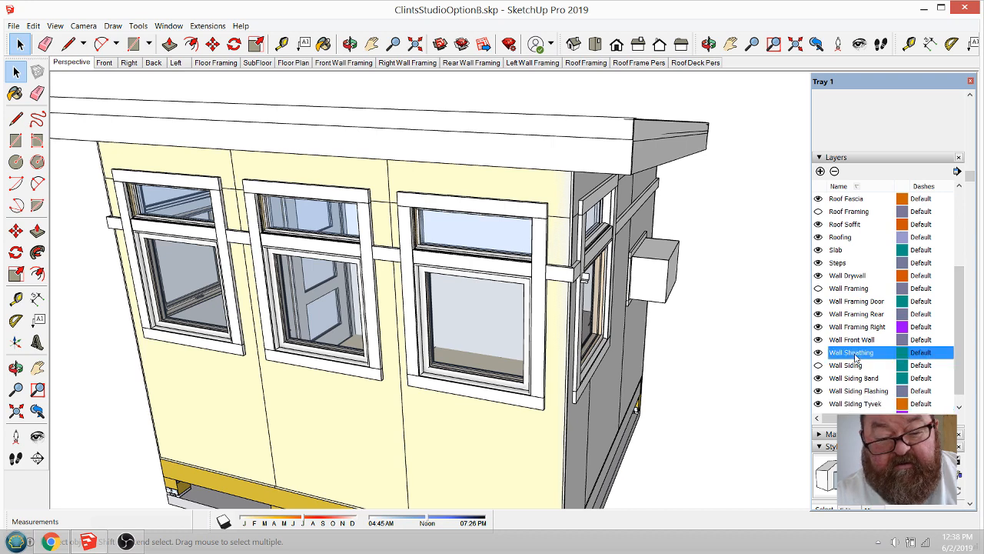
{"action": "left_click", "coordinate": [819, 352]}
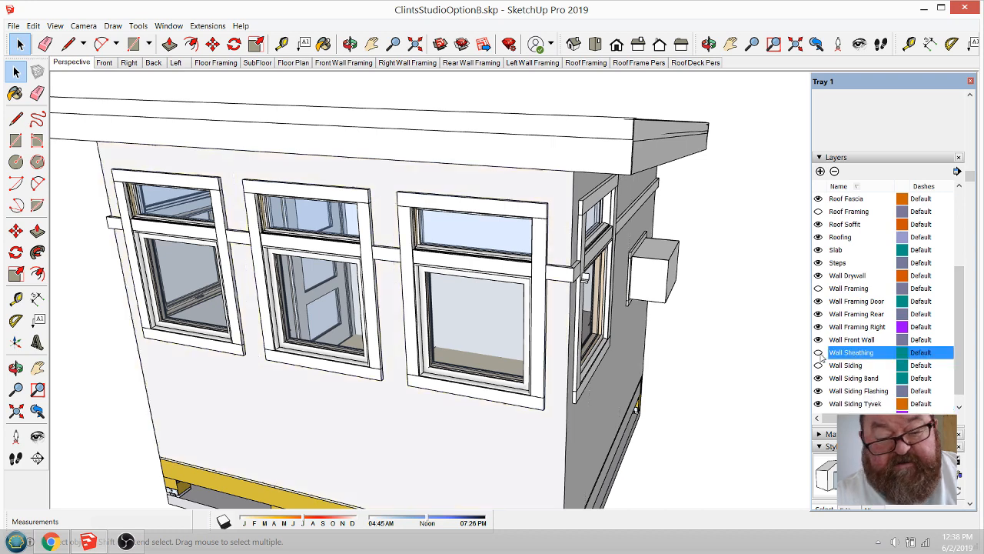
{"action": "left_click", "coordinate": [592, 363]}
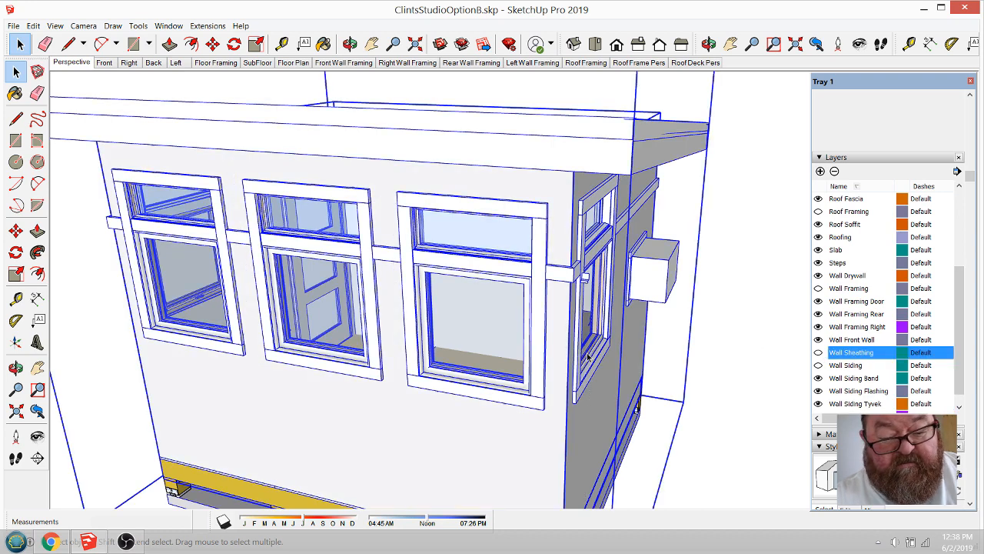
Step: Examine the flashing above the window head trim and along the siding band near the building corner
{"action": "left_click", "coordinate": [349, 44]}
{"action": "left_click_drag", "start_coordinate": [431, 231], "coordinate": [147, 239]}
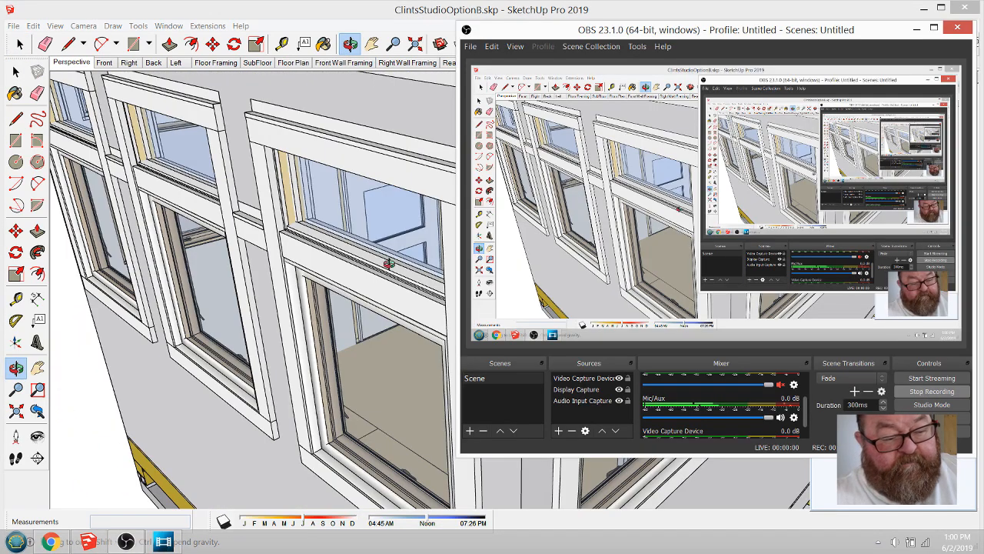
{"action": "left_click", "coordinate": [338, 131]}
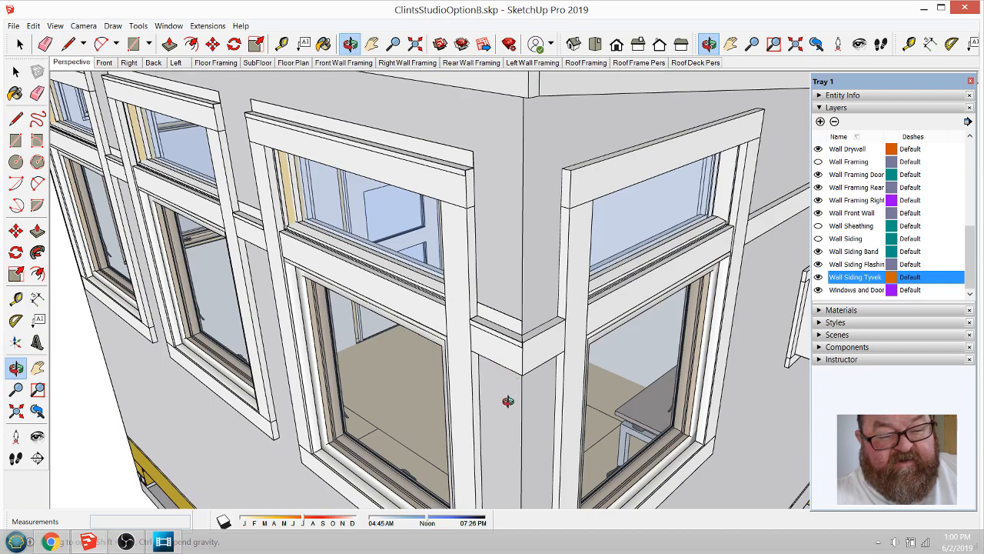
{"action": "left_click_drag", "start_coordinate": [508, 405], "coordinate": [549, 369]}
{"action": "scroll", "coordinate": [460, 187], "scroll_direction": "up", "scroll_amount": 2}
{"action": "scroll", "coordinate": [459, 185], "scroll_direction": "up", "scroll_amount": 5}
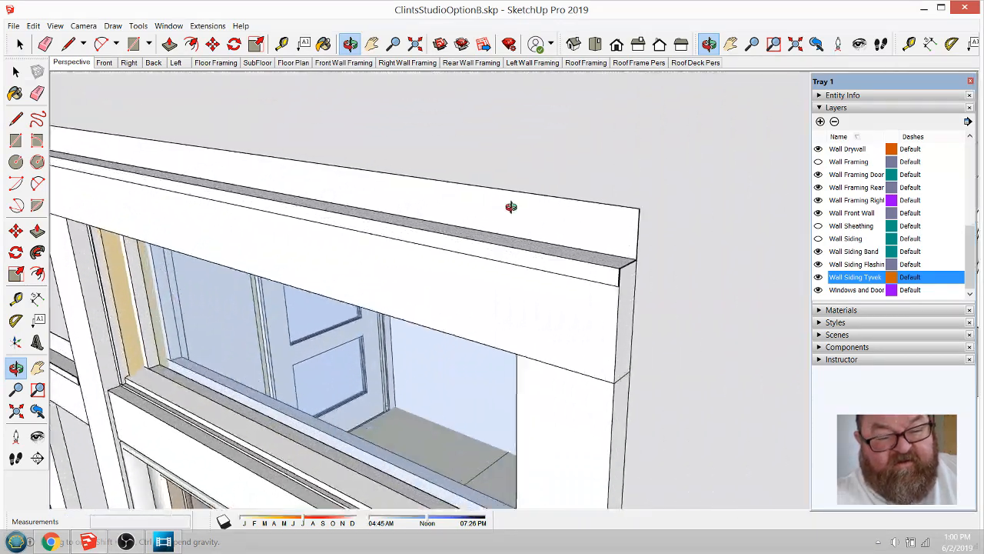
{"action": "left_click_drag", "start_coordinate": [510, 205], "coordinate": [571, 255]}
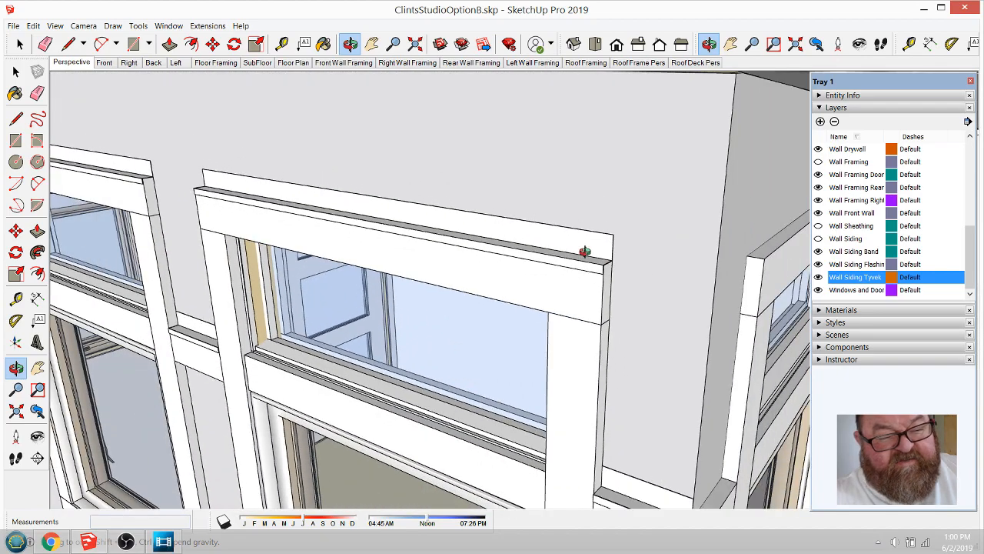
{"action": "scroll", "coordinate": [573, 254], "scroll_direction": "down", "scroll_amount": 5}
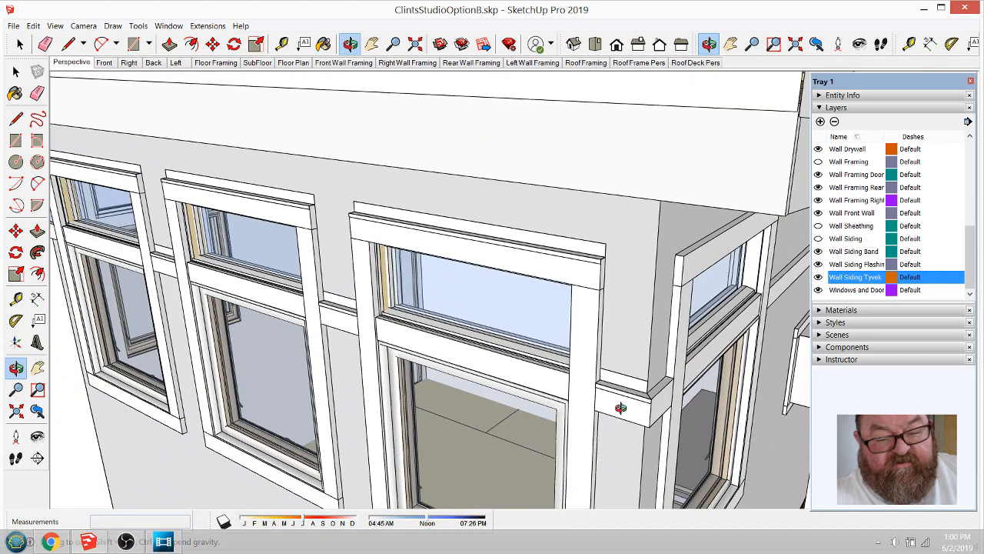
{"action": "scroll", "coordinate": [605, 228], "scroll_direction": "up", "scroll_amount": 8}
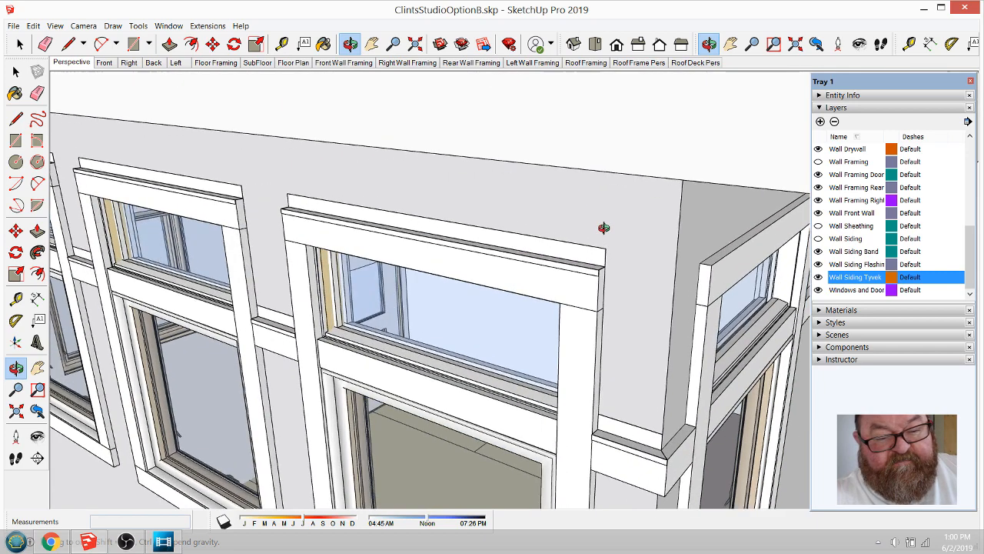
Step: Measure the depth of the flashing's horizontal leg from its back corner to its front edge on the window head trim
{"action": "middle_click_drag", "start_coordinate": [590, 257], "coordinate": [454, 324]}
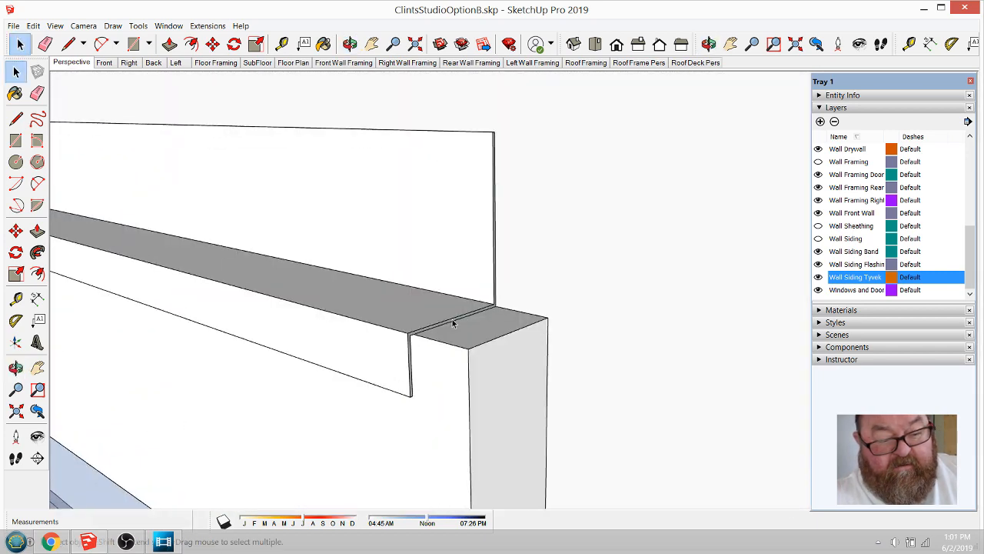
{"action": "left_click", "coordinate": [350, 44]}
{"action": "left_click_drag", "start_coordinate": [412, 193], "coordinate": [405, 238]}
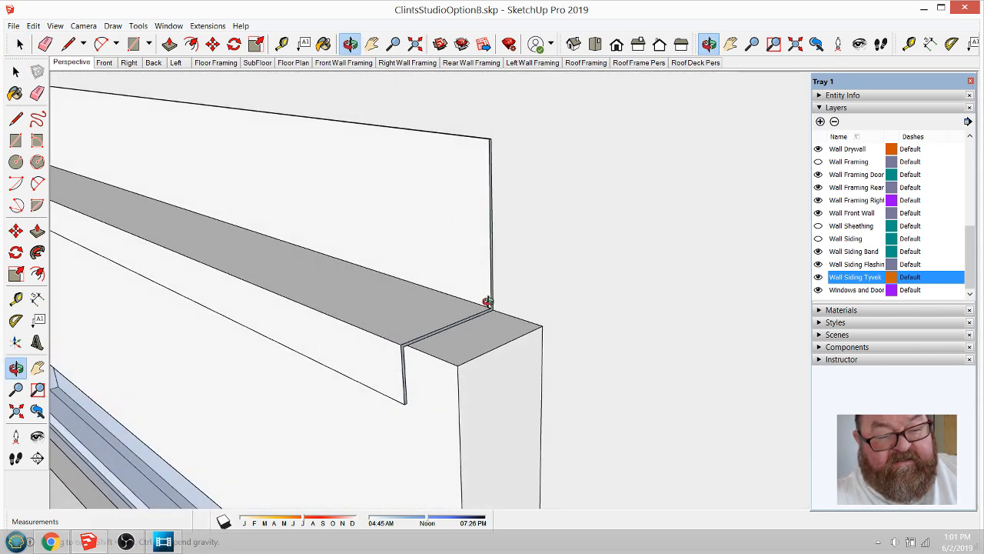
{"action": "scroll", "coordinate": [554, 319], "scroll_direction": "down", "scroll_amount": 1}
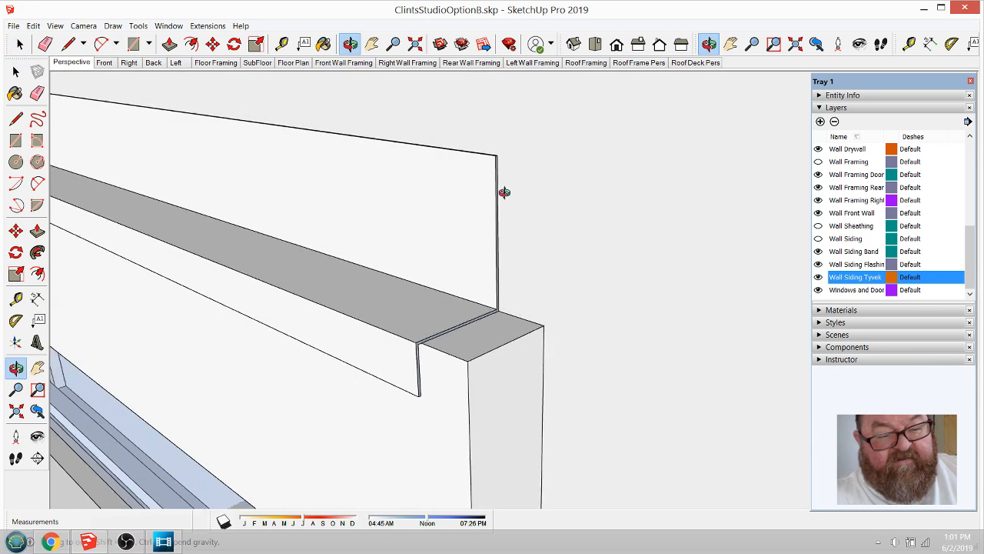
{"action": "left_click", "coordinate": [282, 44]}
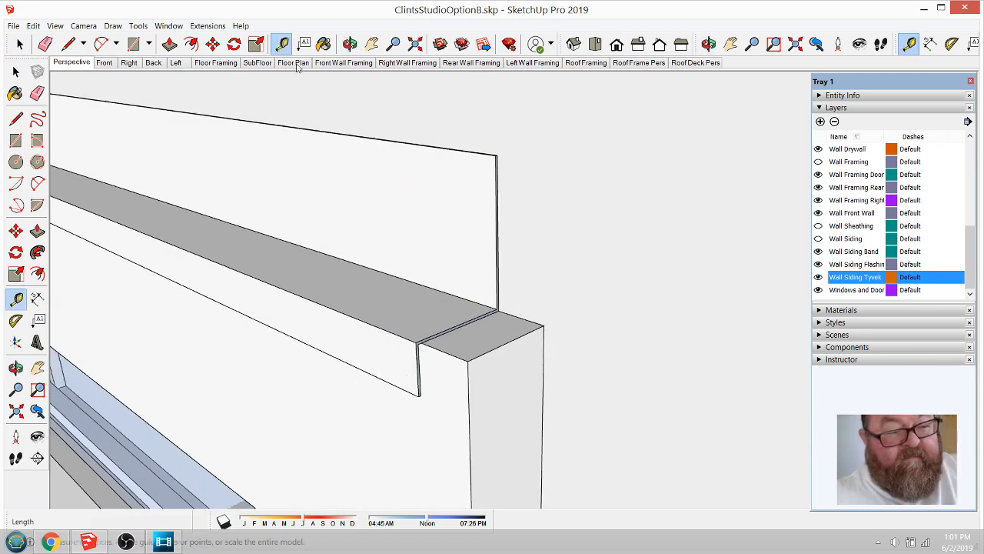
{"action": "left_click", "coordinate": [496, 309]}
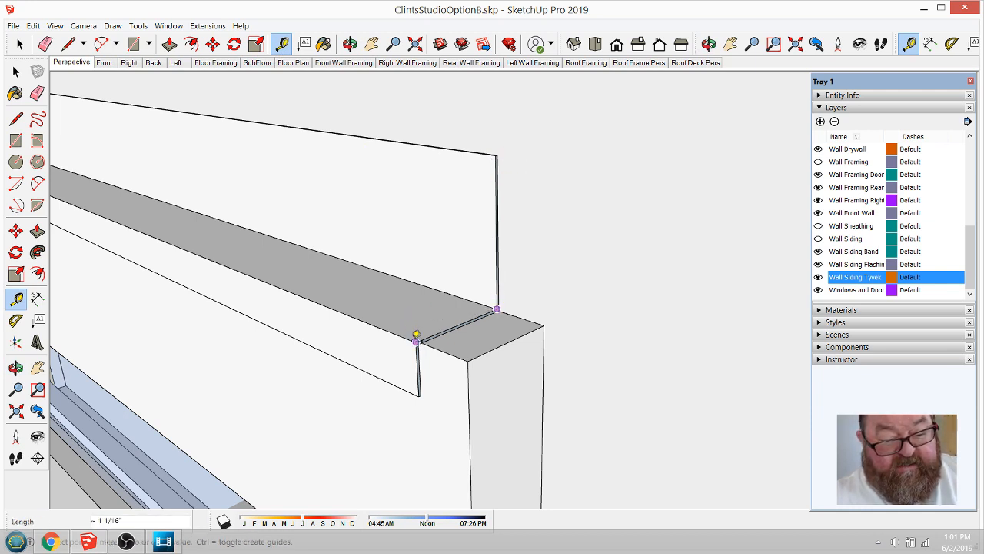
{"action": "left_click", "coordinate": [417, 339]}
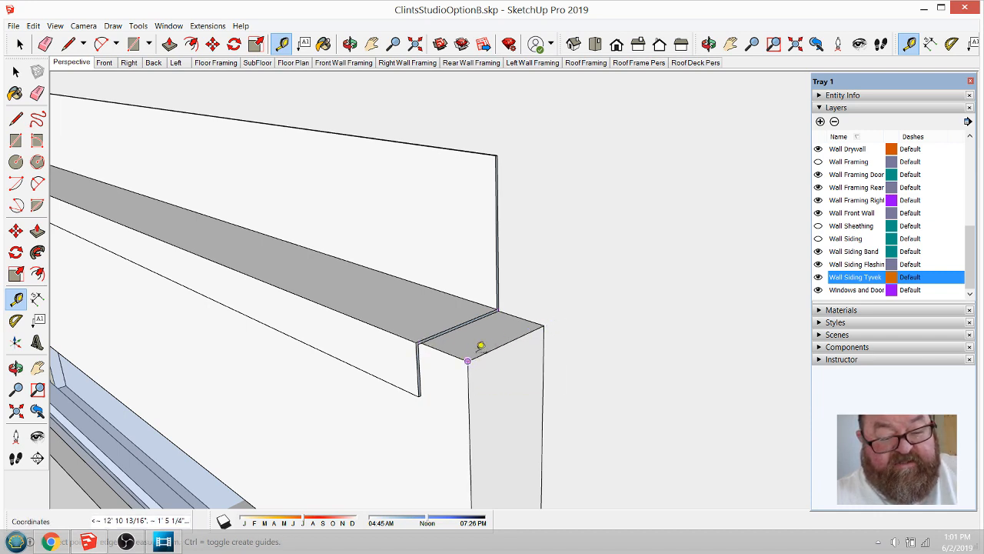
{"action": "left_click", "coordinate": [415, 342]}
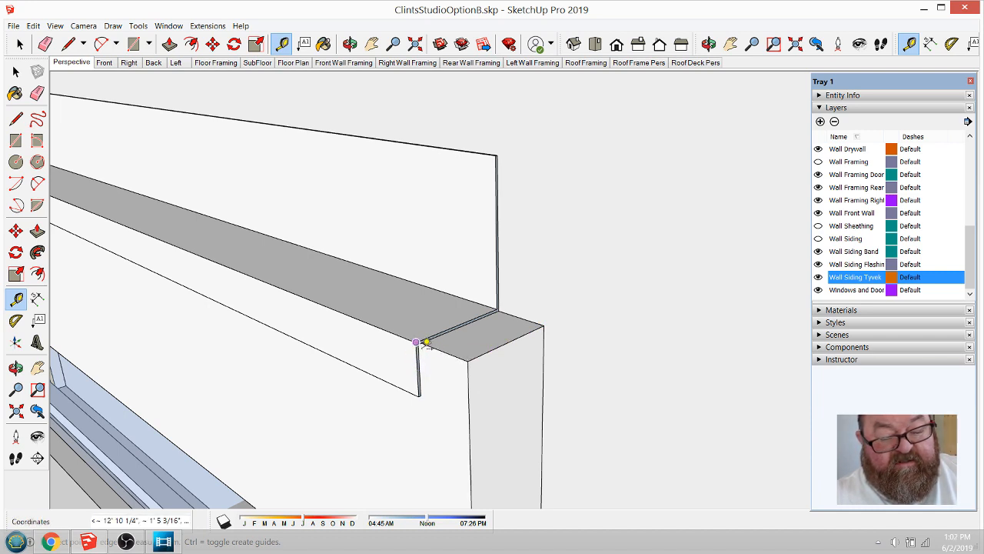
{"action": "left_click", "coordinate": [416, 343]}
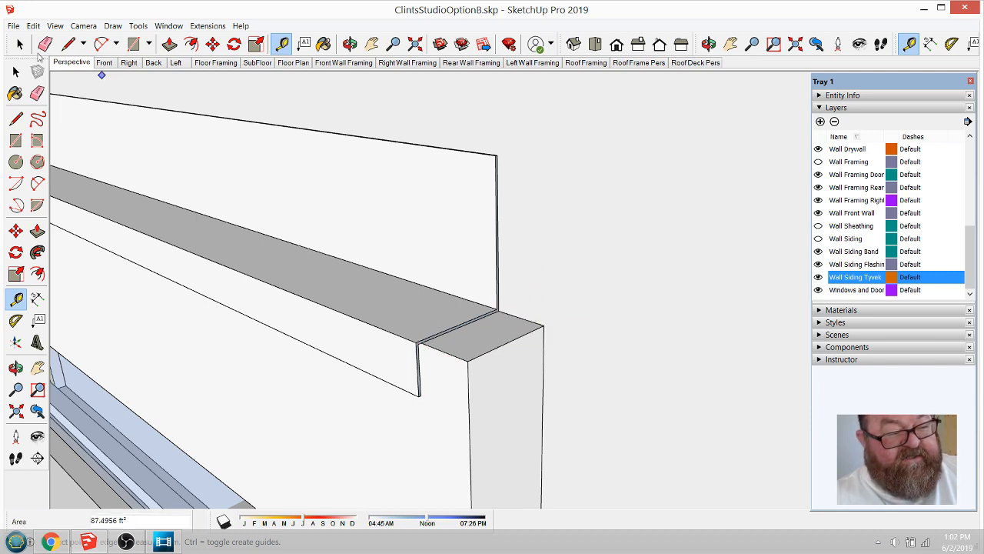
{"action": "key", "text": "space"}
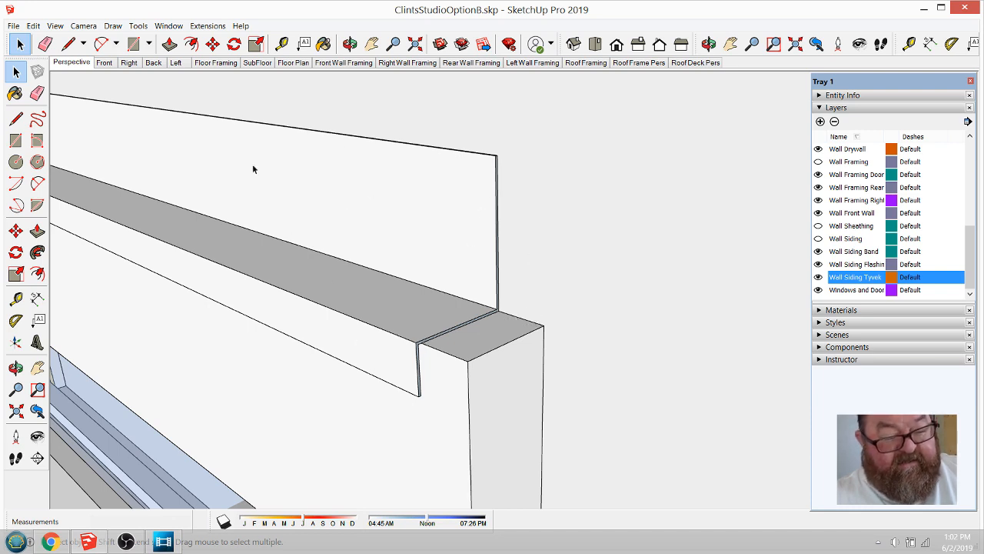
Step: Measure the height of the flashing's front lip that hangs over the window head trim
{"action": "left_click", "coordinate": [281, 43]}
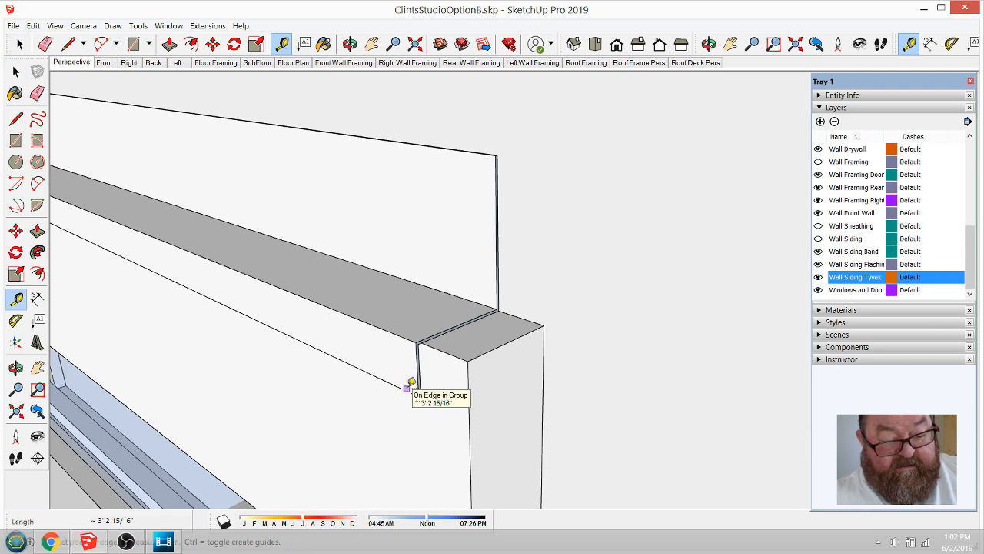
{"action": "left_click", "coordinate": [407, 388]}
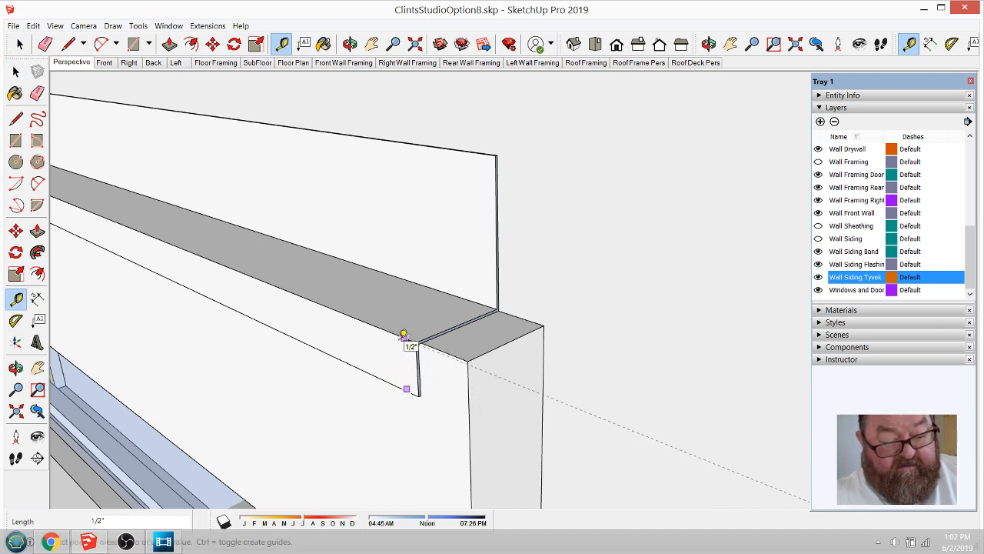
{"action": "key", "text": "Escape"}
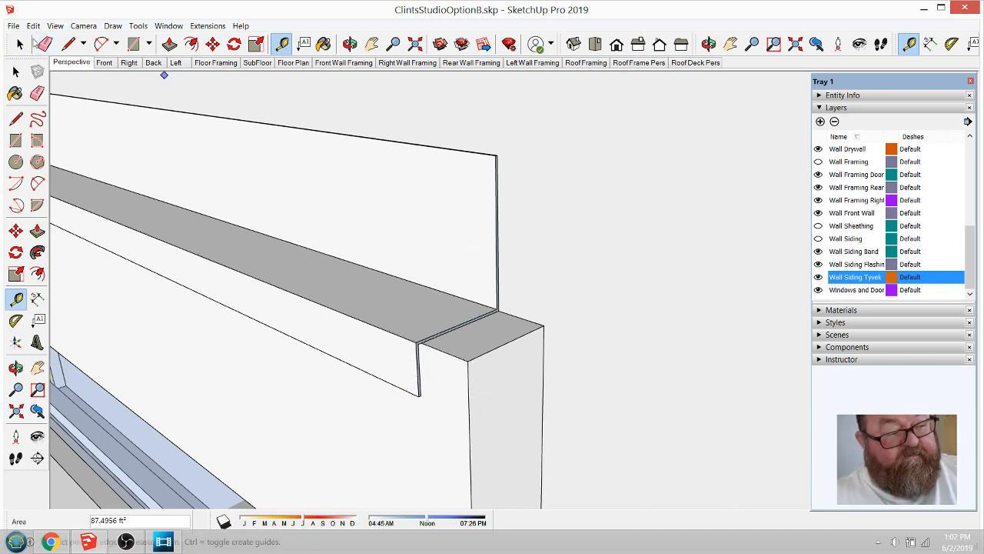
{"action": "key", "text": "space"}
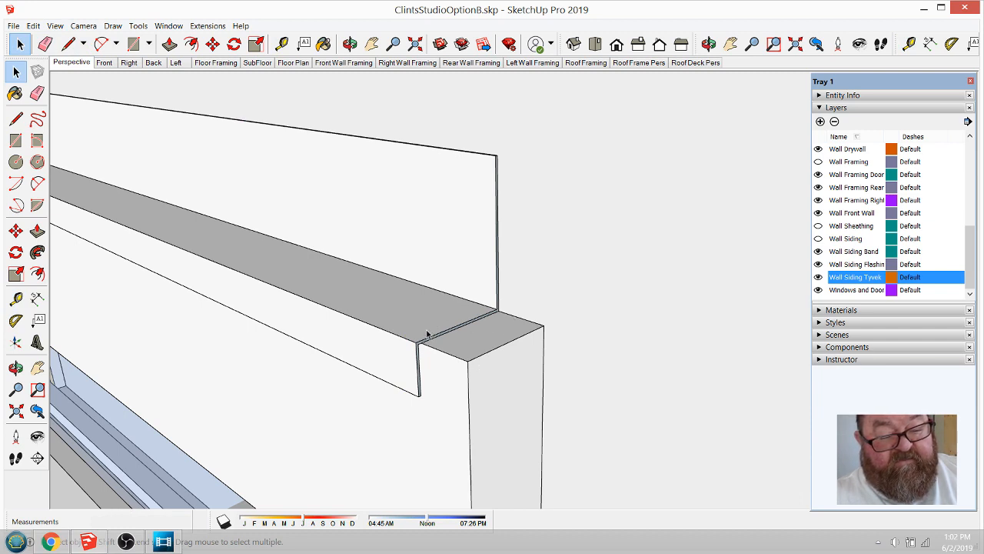
Step: Examine the flashing's end profile on the window head trim, briefly showing the Wall Siding layer to compare how the siding meets it
{"action": "scroll", "coordinate": [418, 355], "scroll_direction": "up", "scroll_amount": 5}
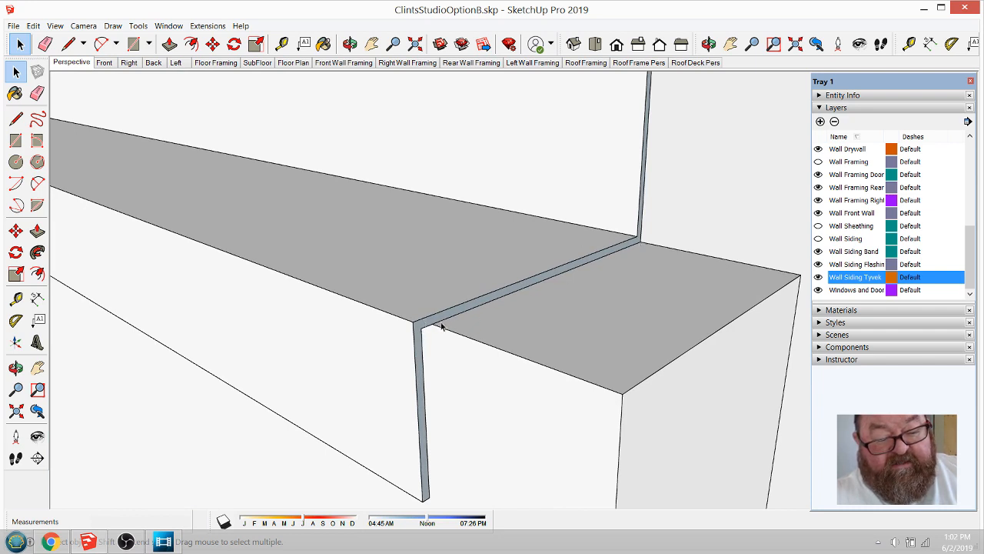
{"action": "scroll", "coordinate": [417, 330], "scroll_direction": "up", "scroll_amount": 2}
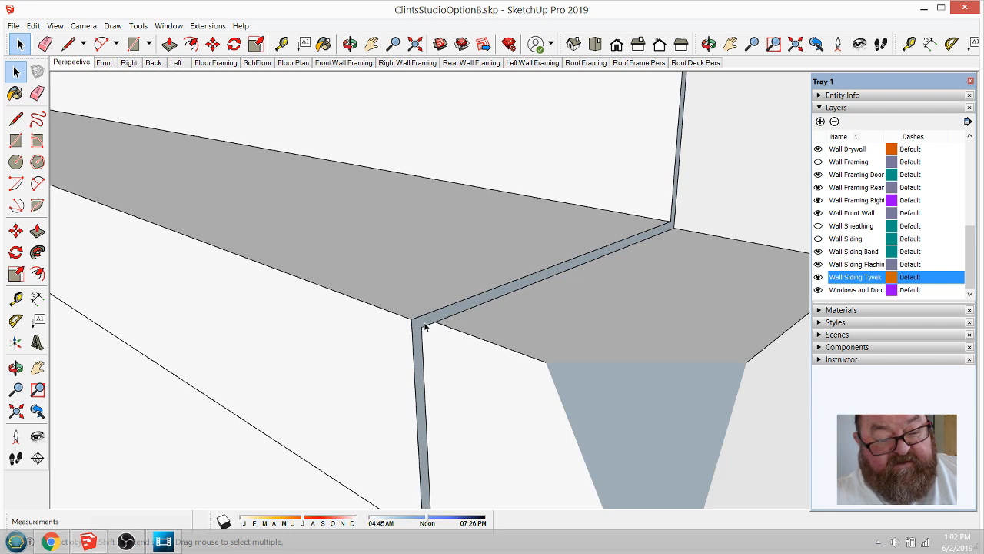
{"action": "scroll", "coordinate": [424, 326], "scroll_direction": "down", "scroll_amount": 3}
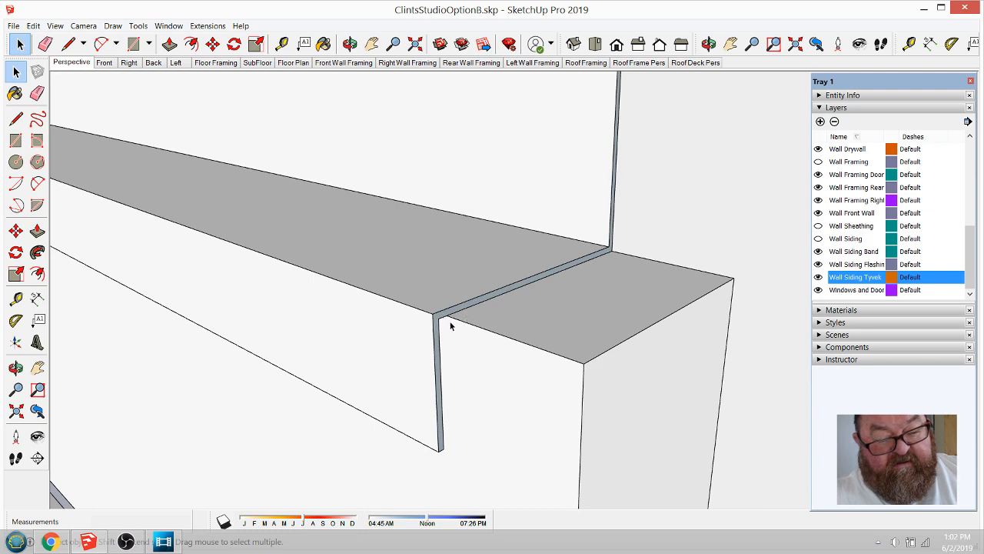
{"action": "scroll", "coordinate": [569, 321], "scroll_direction": "down", "scroll_amount": 1}
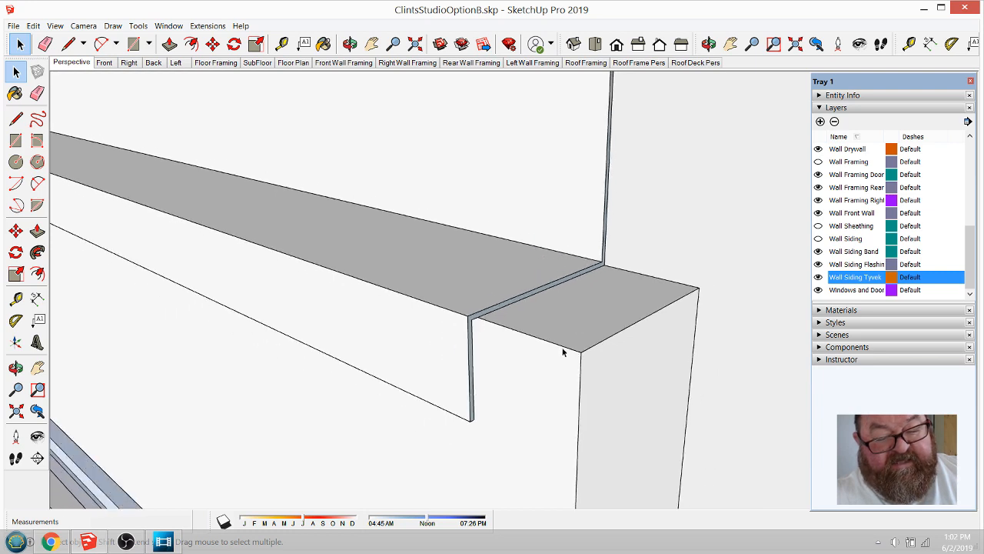
{"action": "scroll", "coordinate": [564, 352], "scroll_direction": "down", "scroll_amount": 1}
{"action": "left_click", "coordinate": [350, 44]}
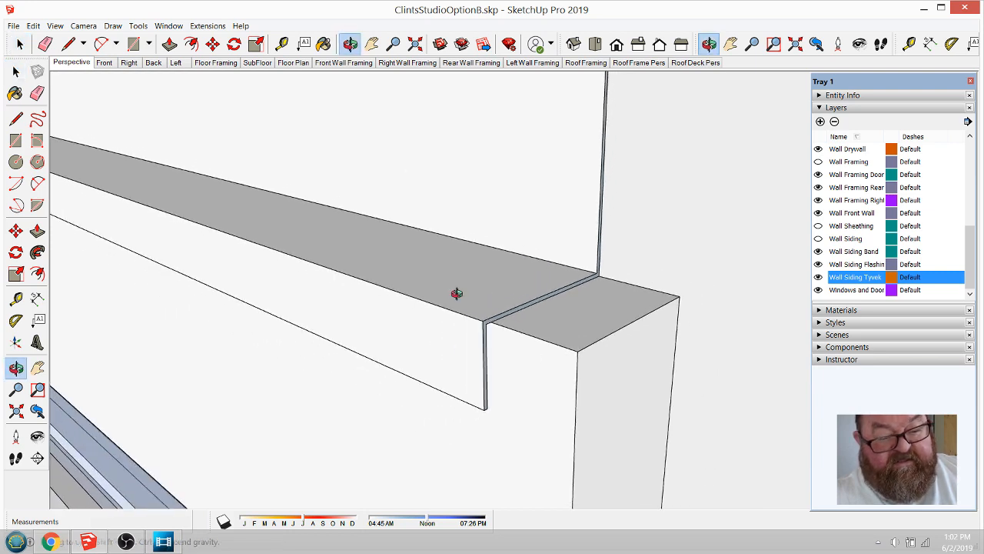
{"action": "left_click_drag", "start_coordinate": [454, 292], "coordinate": [568, 338]}
{"action": "left_click_drag", "start_coordinate": [575, 379], "coordinate": [268, 271]}
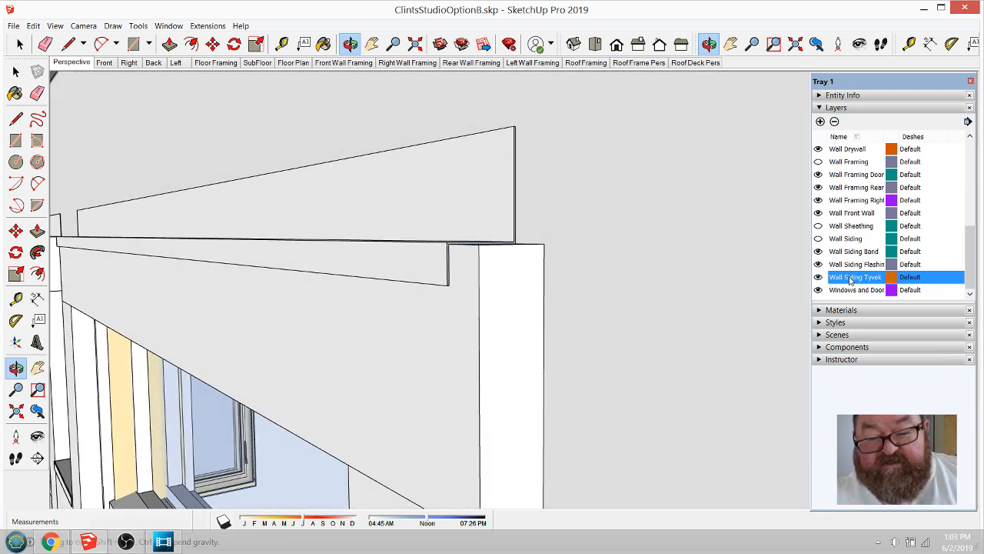
{"action": "left_click", "coordinate": [818, 239]}
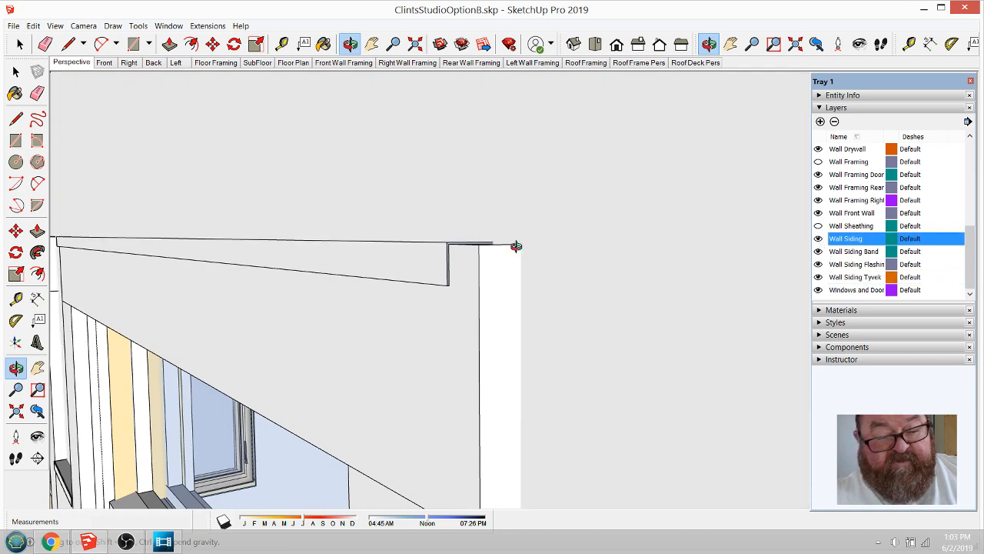
{"action": "left_click_drag", "start_coordinate": [517, 244], "coordinate": [508, 362]}
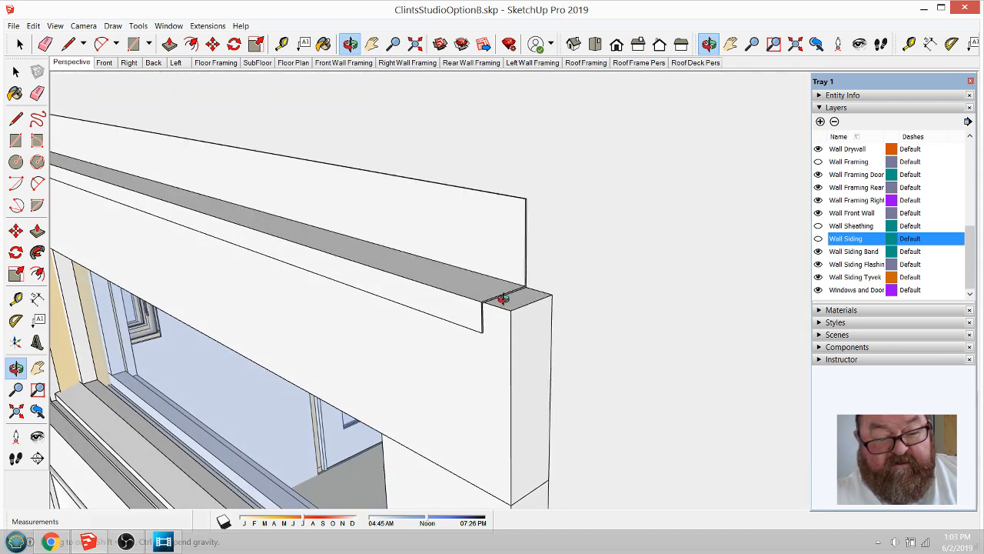
Step: Move the window head flashing 1/2" and another 1/16" toward the trim's end until their back corners align, and deselect it
{"action": "left_click", "coordinate": [20, 44]}
{"action": "left_click", "coordinate": [436, 249]}
{"action": "scroll", "coordinate": [545, 294], "scroll_direction": "up", "scroll_amount": 3}
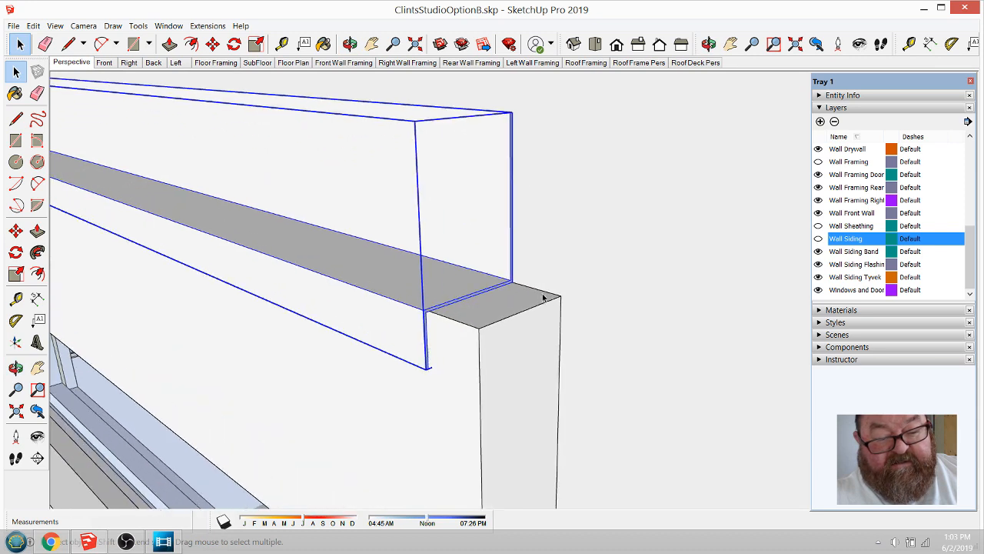
{"action": "left_click", "coordinate": [215, 45]}
{"action": "scroll", "coordinate": [564, 294], "scroll_direction": "up", "scroll_amount": 2}
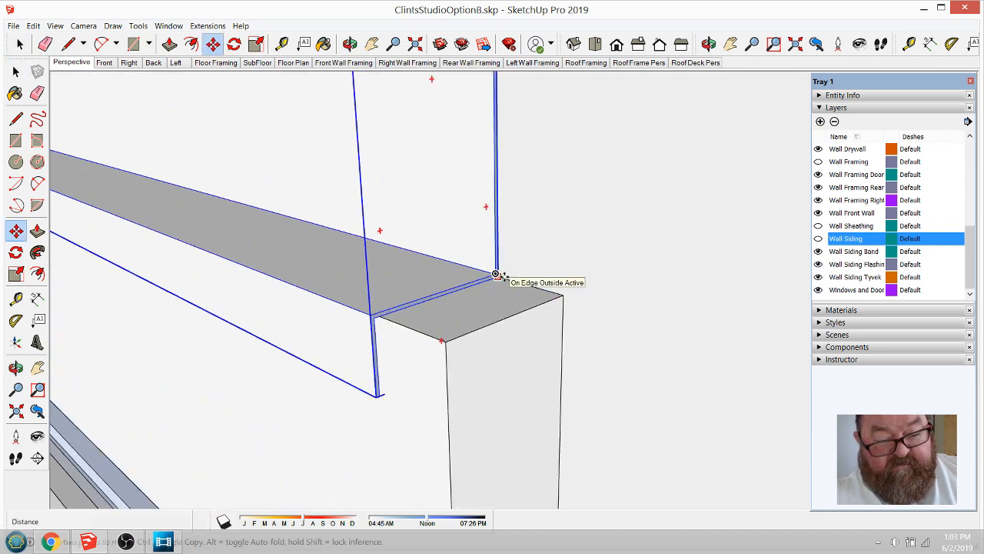
{"action": "left_click", "coordinate": [504, 277]}
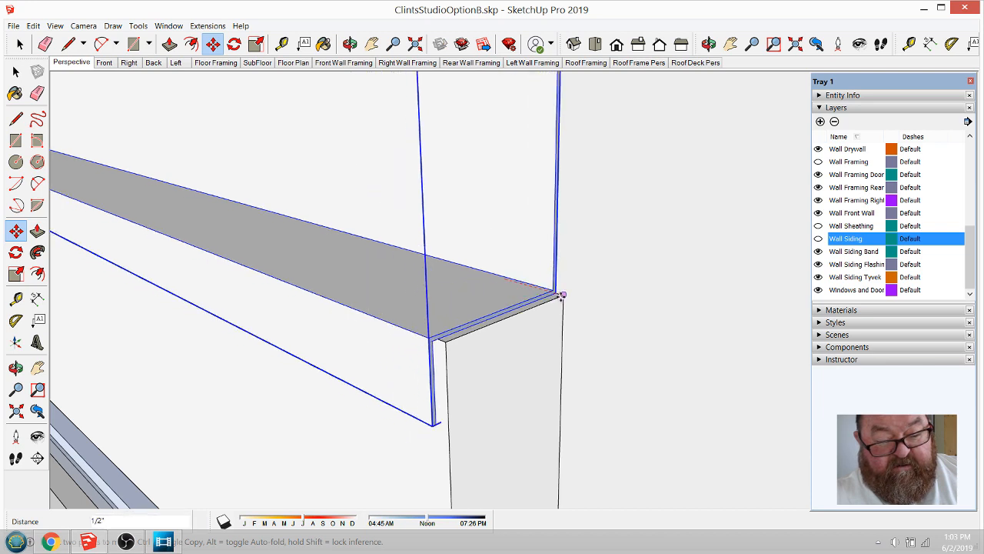
{"action": "left_click", "coordinate": [562, 294]}
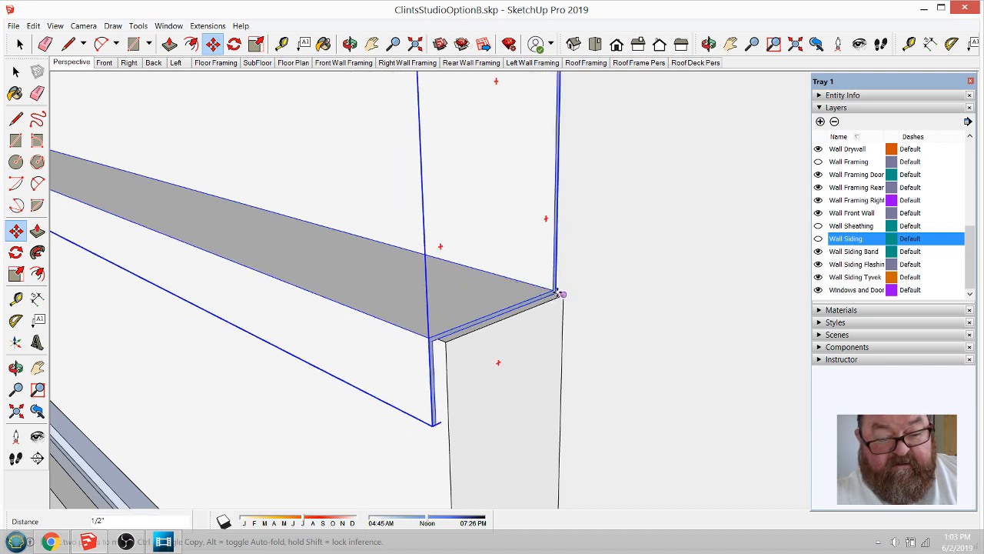
{"action": "left_click", "coordinate": [555, 292]}
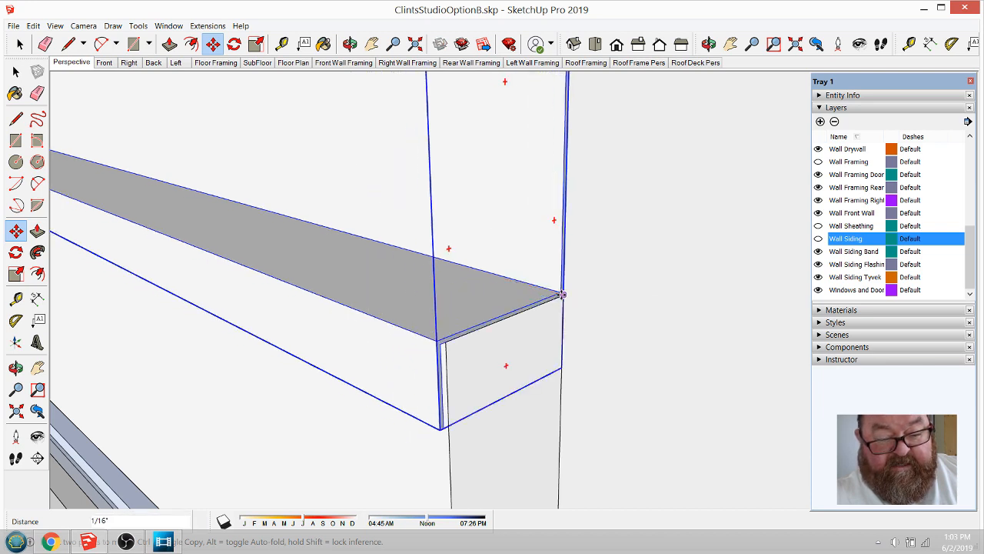
{"action": "left_click", "coordinate": [562, 294]}
{"action": "scroll", "coordinate": [550, 295], "scroll_direction": "down", "scroll_amount": 5}
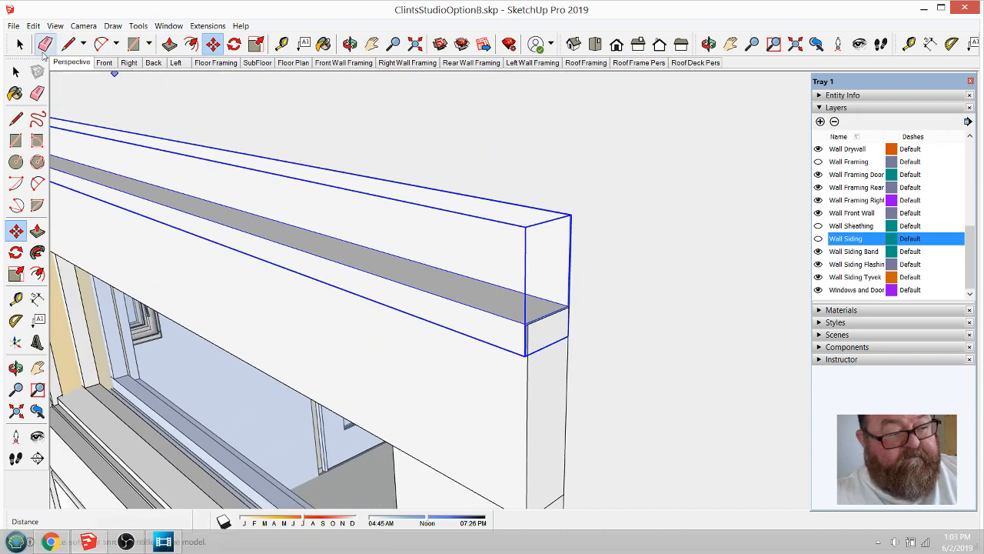
{"action": "left_click", "coordinate": [19, 44]}
{"action": "left_click", "coordinate": [441, 154]}
Step: Examine the flashing above the window heads and along the siding band between the windows and around the building corner
{"action": "scroll", "coordinate": [538, 223], "scroll_direction": "down", "scroll_amount": 4}
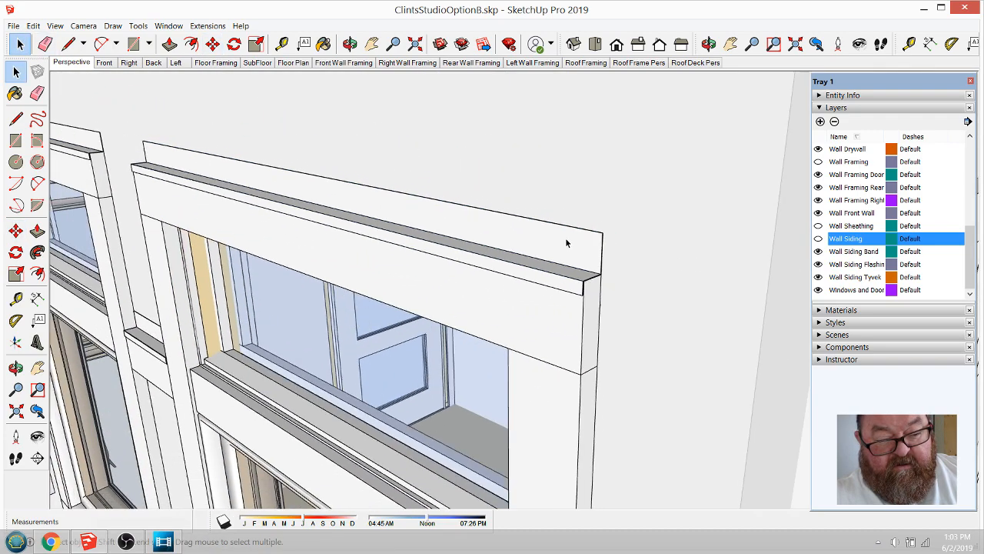
{"action": "scroll", "coordinate": [629, 260], "scroll_direction": "down", "scroll_amount": 3}
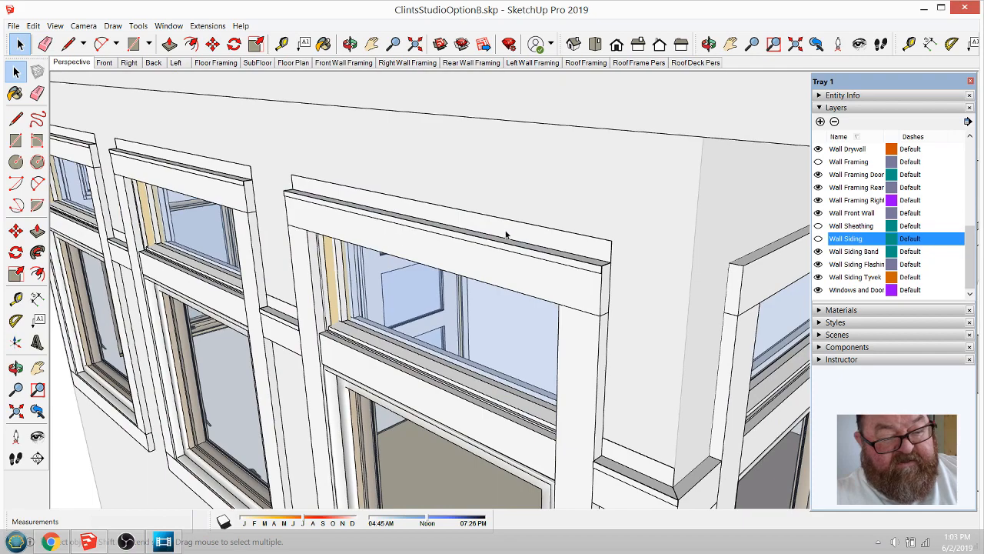
{"action": "scroll", "coordinate": [505, 234], "scroll_direction": "down", "scroll_amount": 3}
{"action": "scroll", "coordinate": [627, 419], "scroll_direction": "up", "scroll_amount": 7}
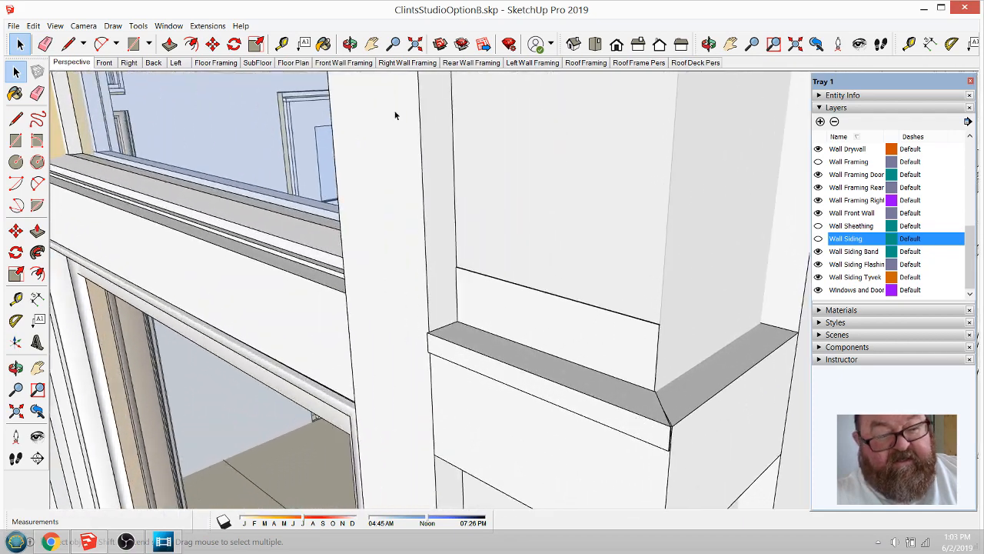
{"action": "left_click", "coordinate": [350, 44]}
{"action": "left_click_drag", "start_coordinate": [637, 358], "coordinate": [721, 408]}
{"action": "scroll", "coordinate": [707, 411], "scroll_direction": "up", "scroll_amount": 3}
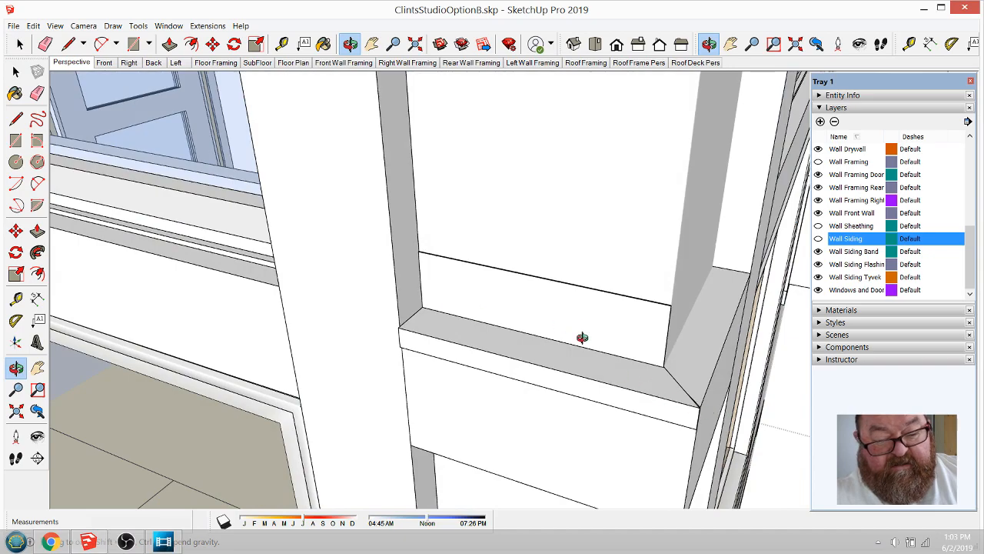
{"action": "scroll", "coordinate": [758, 397], "scroll_direction": "down", "scroll_amount": 6}
{"action": "scroll", "coordinate": [584, 364], "scroll_direction": "up", "scroll_amount": 8}
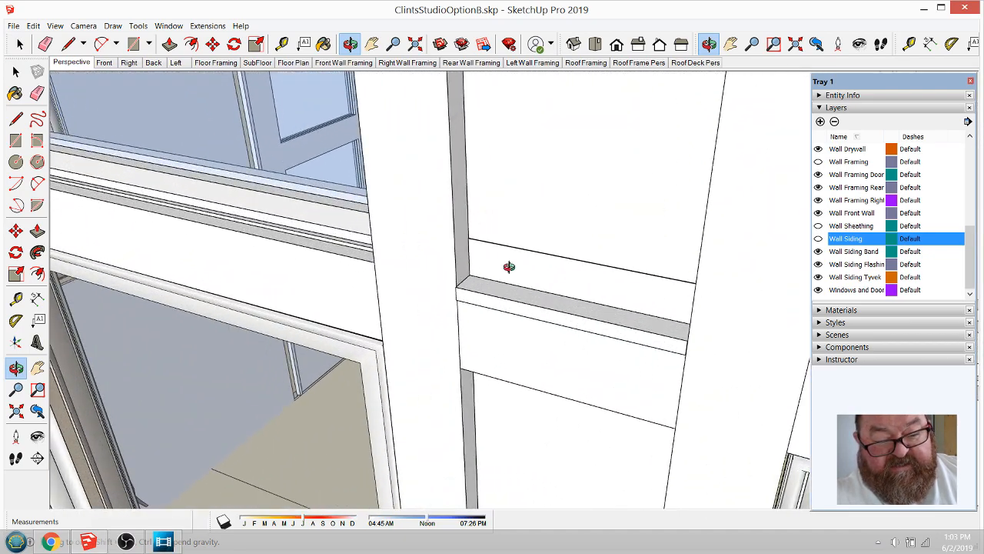
{"action": "scroll", "coordinate": [675, 343], "scroll_direction": "down", "scroll_amount": 5}
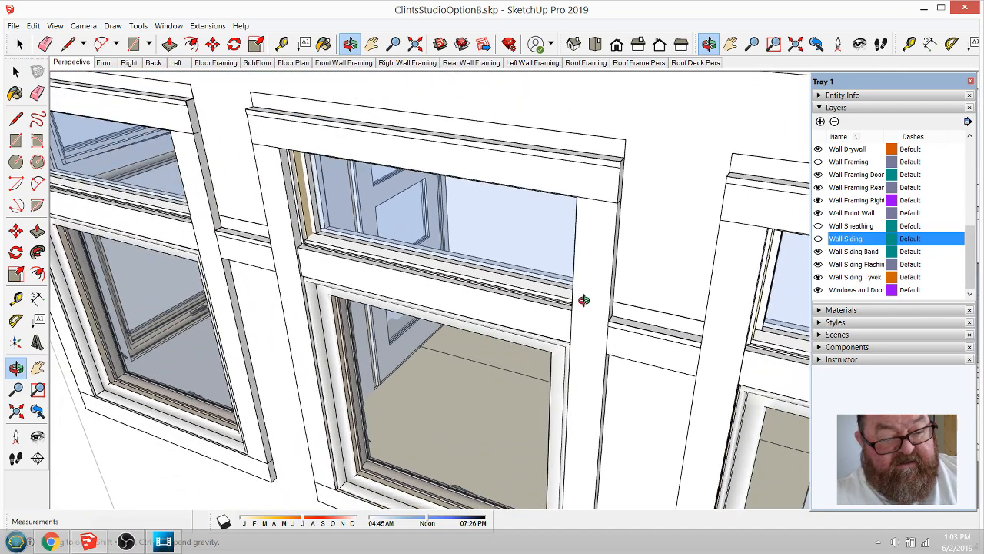
{"action": "scroll", "coordinate": [661, 285], "scroll_direction": "down", "scroll_amount": 6}
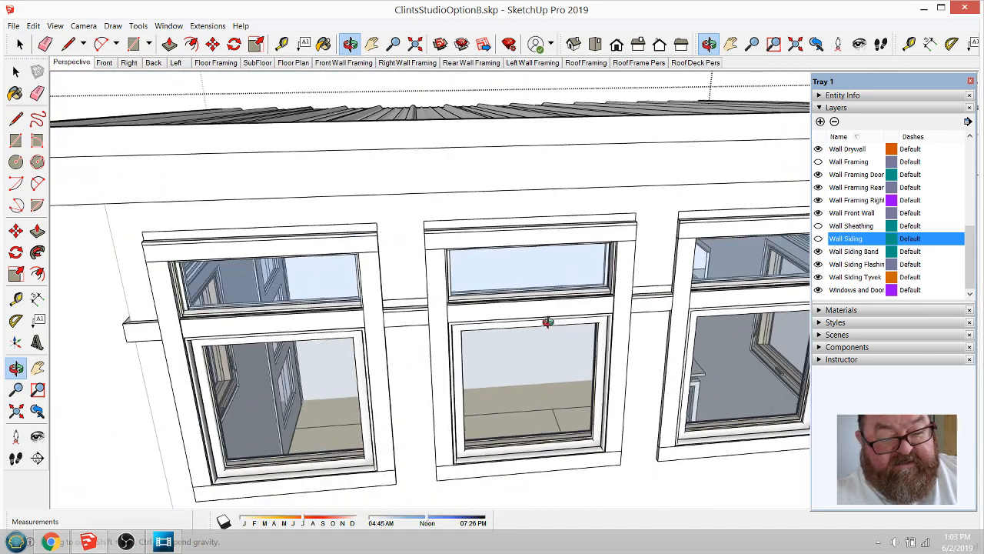
{"action": "left_click_drag", "start_coordinate": [549, 323], "coordinate": [683, 286]}
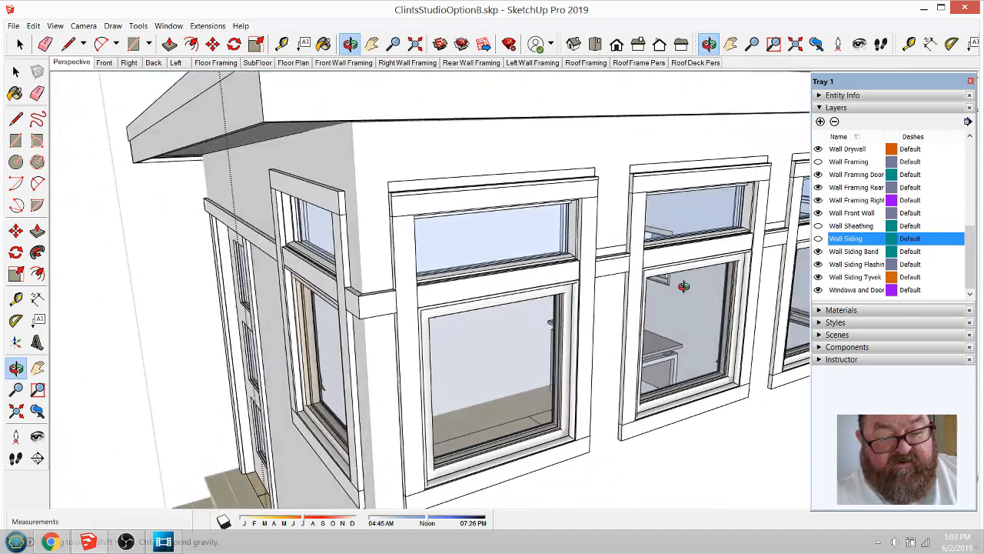
Step: Examine the flashing over the window heads and along the siding band on all sides of the building
{"action": "scroll", "coordinate": [683, 286], "scroll_direction": "down", "scroll_amount": 2}
{"action": "left_click_drag", "start_coordinate": [598, 176], "coordinate": [578, 254]}
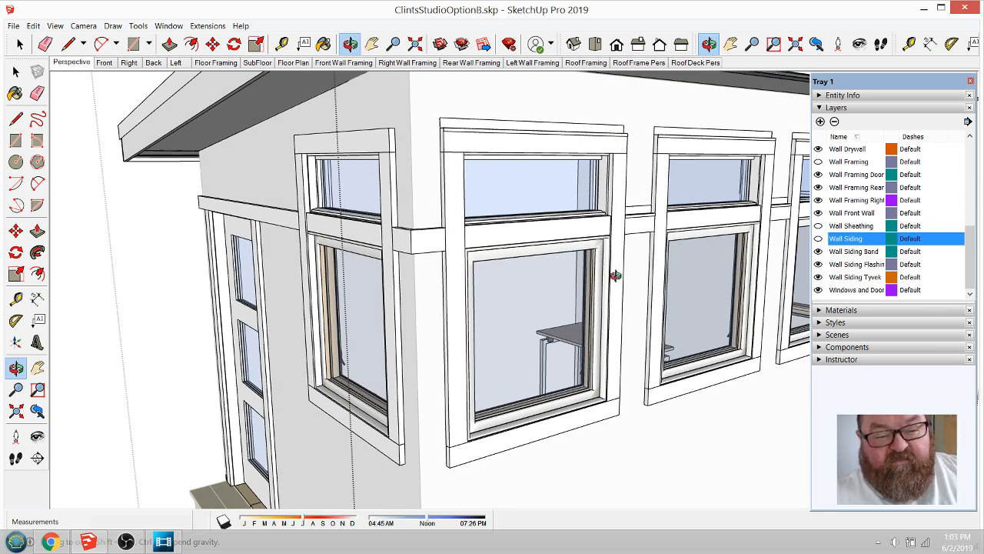
{"action": "scroll", "coordinate": [615, 244], "scroll_direction": "up", "scroll_amount": 4}
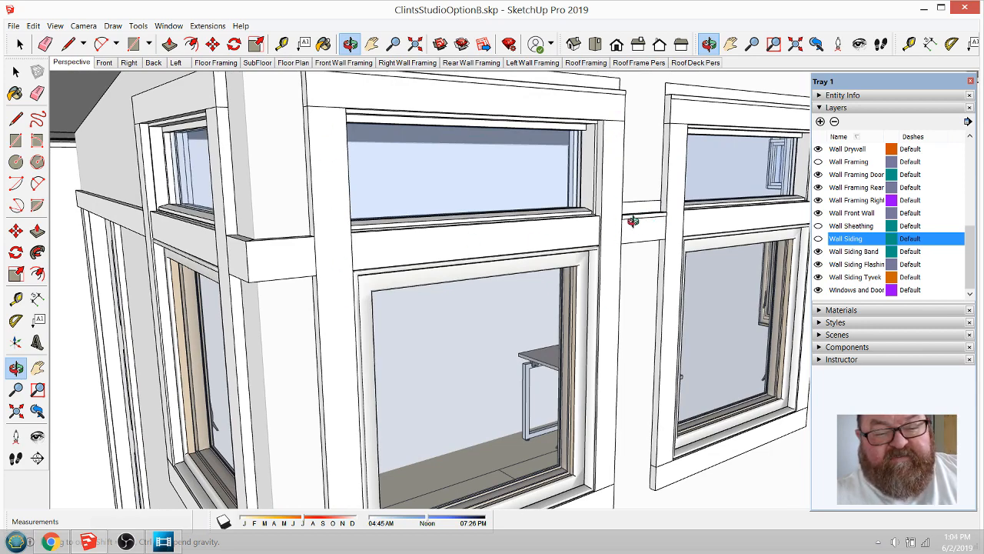
{"action": "left_click_drag", "start_coordinate": [361, 242], "coordinate": [436, 241]}
{"action": "scroll", "coordinate": [462, 267], "scroll_direction": "down", "scroll_amount": 10}
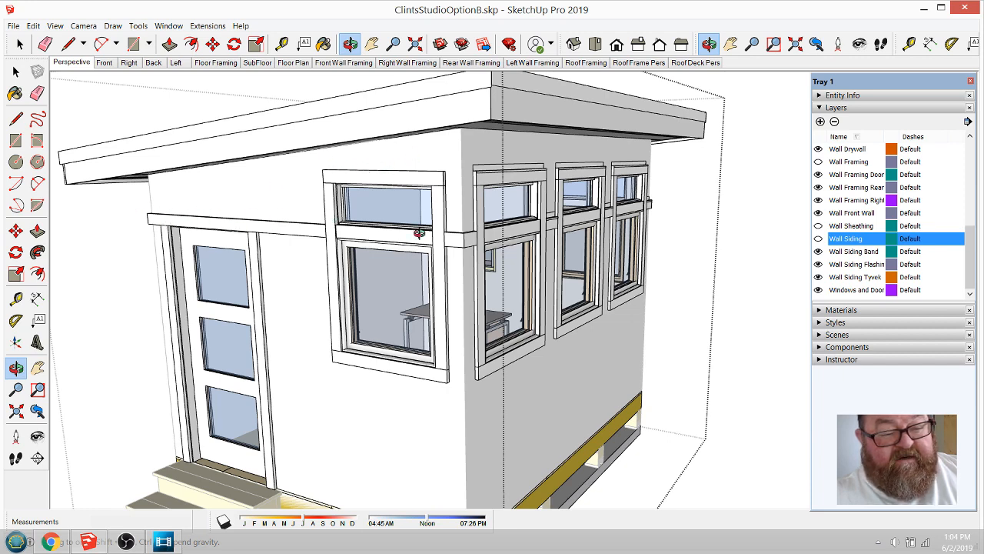
{"action": "left_click_drag", "start_coordinate": [474, 225], "coordinate": [638, 186]}
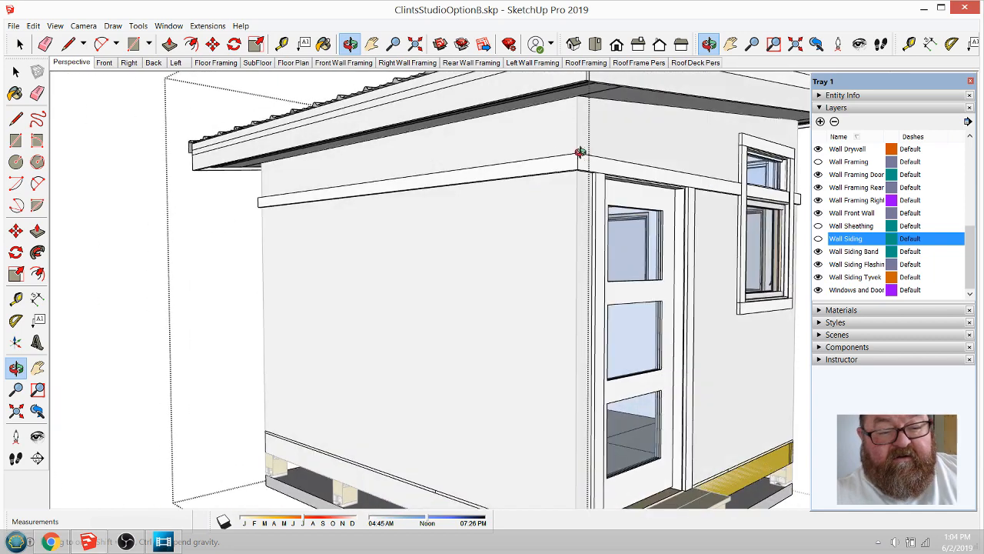
{"action": "left_click_drag", "start_coordinate": [264, 191], "coordinate": [744, 200]}
{"action": "left_click_drag", "start_coordinate": [454, 200], "coordinate": [625, 174]}
{"action": "left_click_drag", "start_coordinate": [525, 224], "coordinate": [581, 248]}
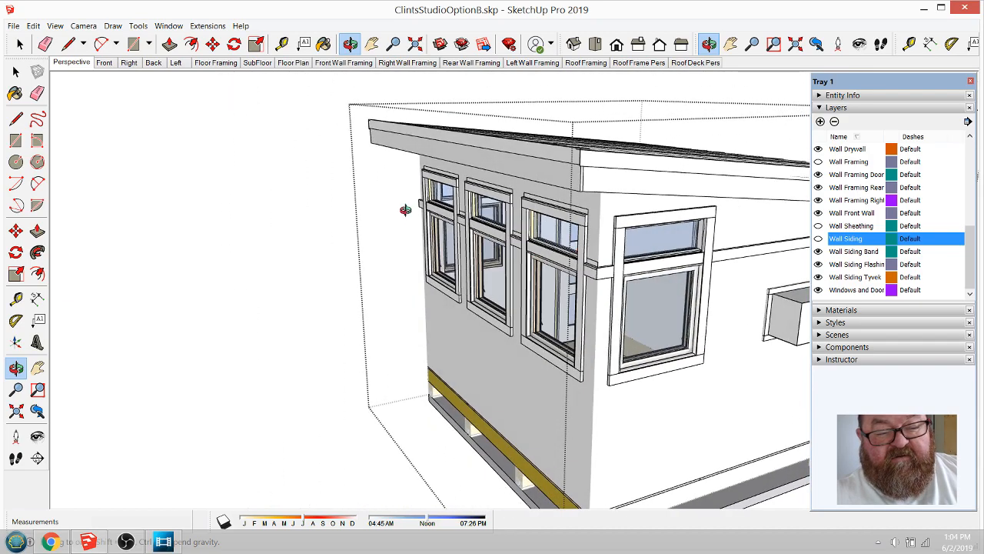
Step: Examine the siding band flashing at the building corner between the windows, briefly showing the Wall Siding layer to compare how the siding covers it
{"action": "scroll", "coordinate": [617, 253], "scroll_direction": "up", "scroll_amount": 10}
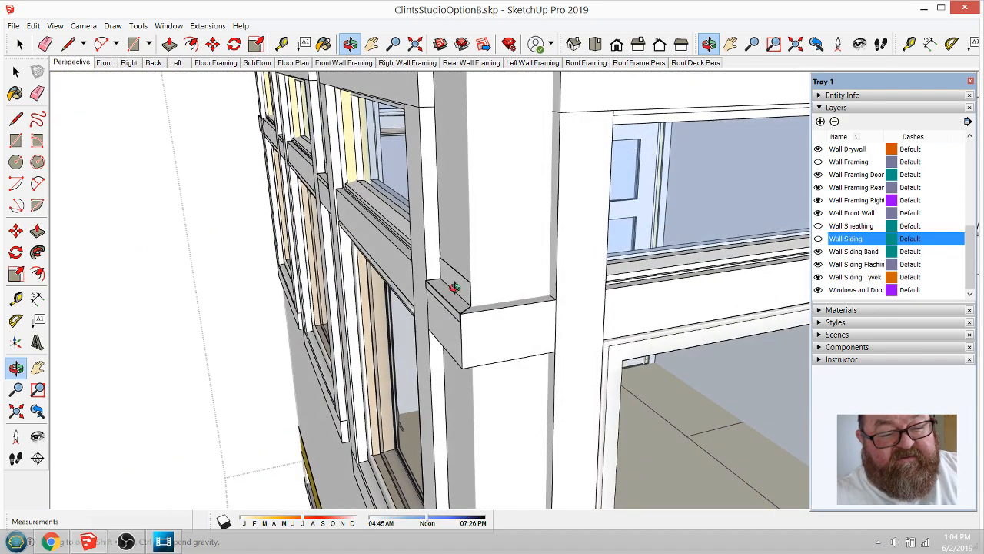
{"action": "left_click_drag", "start_coordinate": [463, 287], "coordinate": [529, 301]}
{"action": "scroll", "coordinate": [507, 280], "scroll_direction": "up", "scroll_amount": 3}
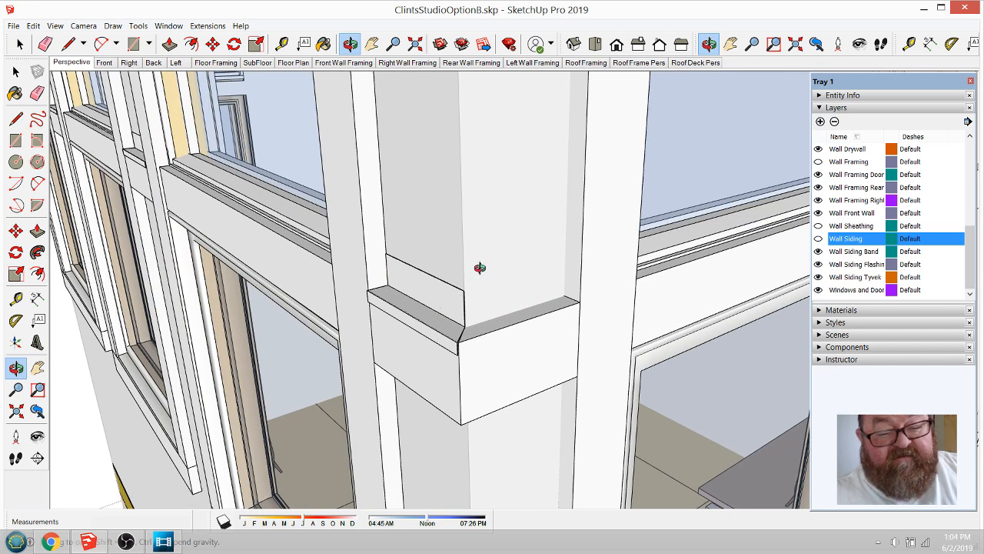
{"action": "left_click", "coordinate": [819, 239]}
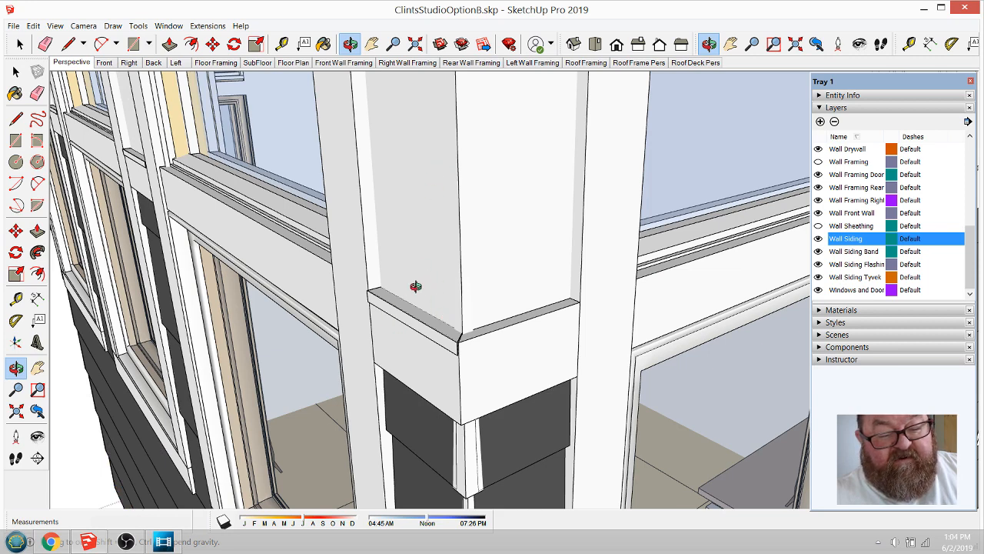
{"action": "left_click", "coordinate": [818, 239]}
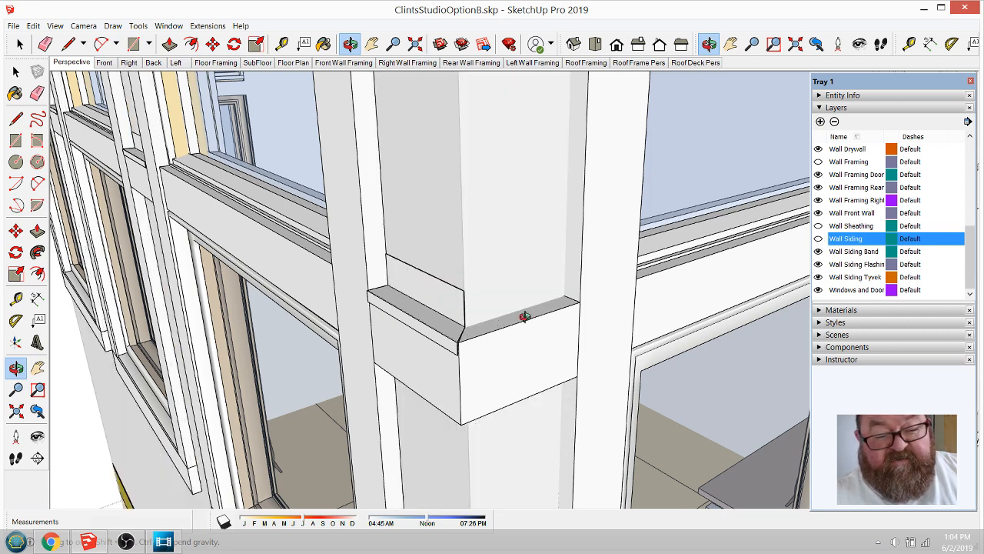
{"action": "left_click_drag", "start_coordinate": [451, 302], "coordinate": [497, 292]}
{"action": "scroll", "coordinate": [439, 300], "scroll_direction": "up", "scroll_amount": 5}
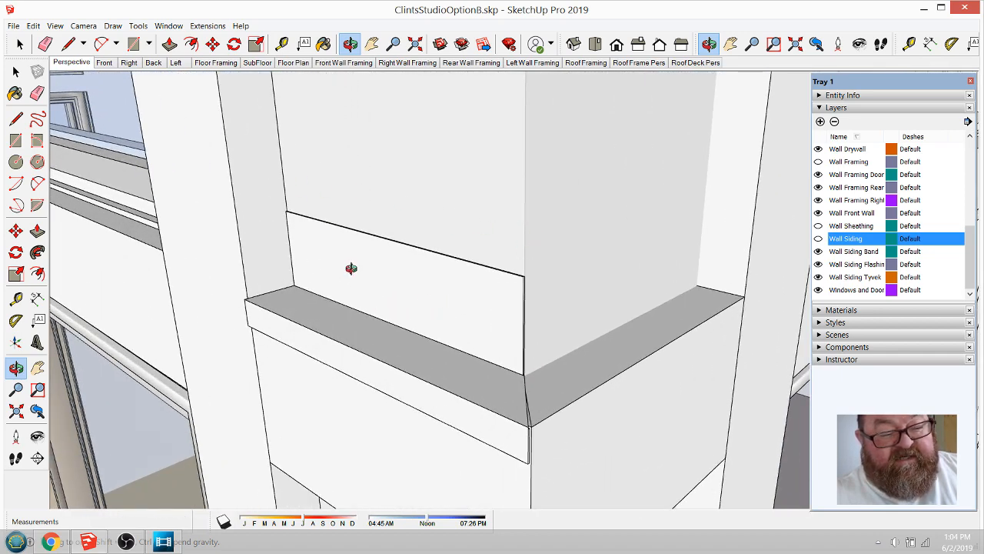
{"action": "left_click_drag", "start_coordinate": [501, 275], "coordinate": [541, 305]}
{"action": "scroll", "coordinate": [542, 301], "scroll_direction": "down", "scroll_amount": 4}
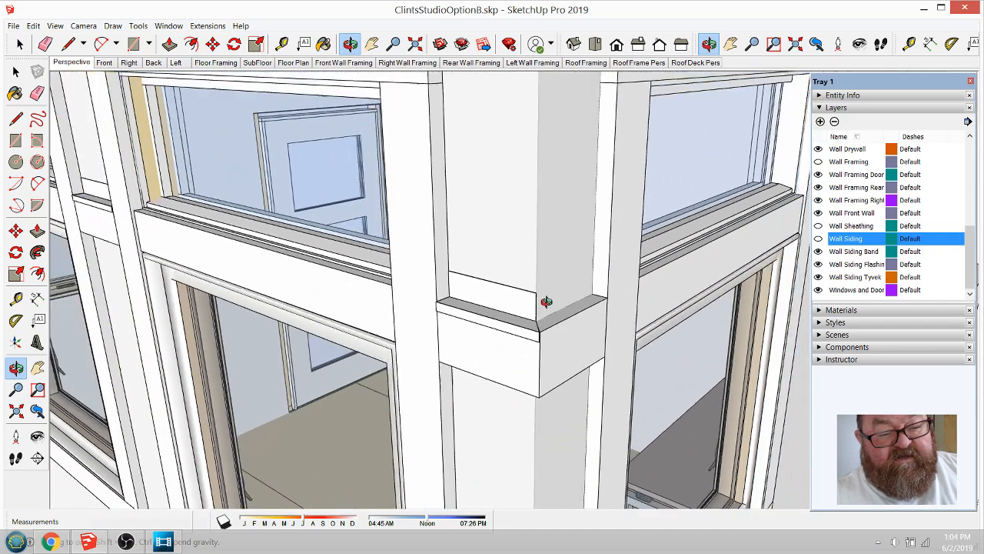
{"action": "scroll", "coordinate": [545, 301], "scroll_direction": "down", "scroll_amount": 8}
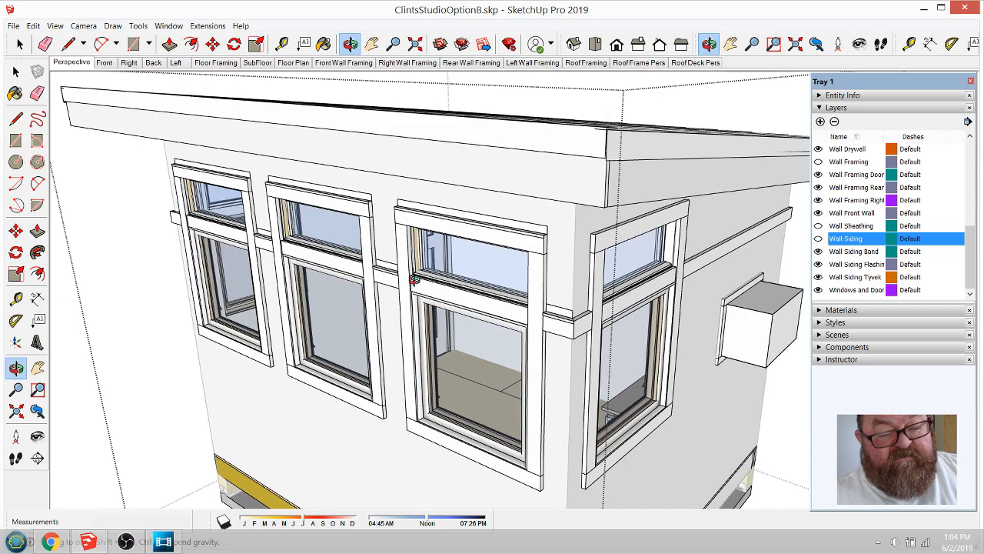
Step: Hide the Wall Siding Flashing layer and examine the window trim and siding band without the flashing
{"action": "left_click_drag", "start_coordinate": [574, 308], "coordinate": [715, 287]}
{"action": "left_click_drag", "start_coordinate": [249, 229], "coordinate": [346, 247]}
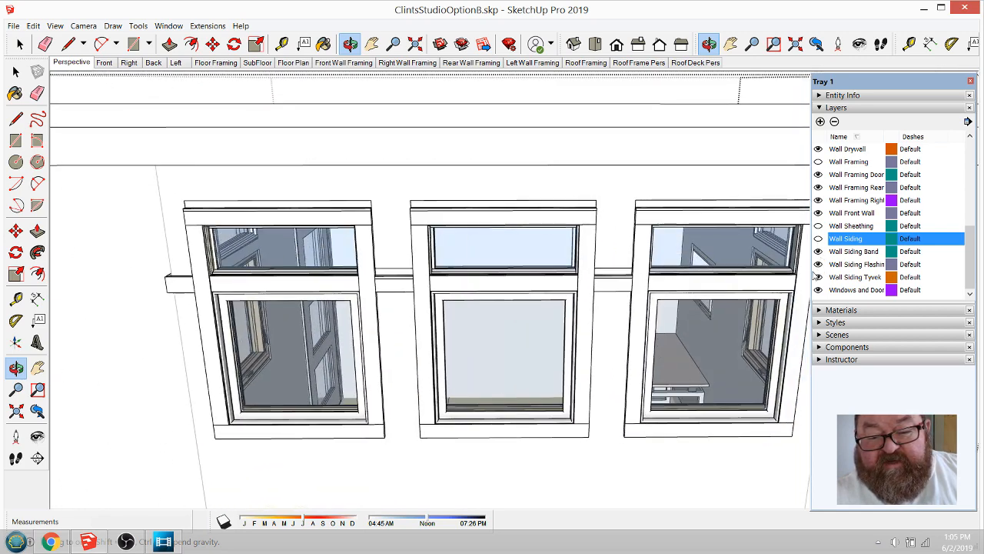
{"action": "left_click", "coordinate": [818, 264]}
{"action": "left_click_drag", "start_coordinate": [631, 261], "coordinate": [420, 258]}
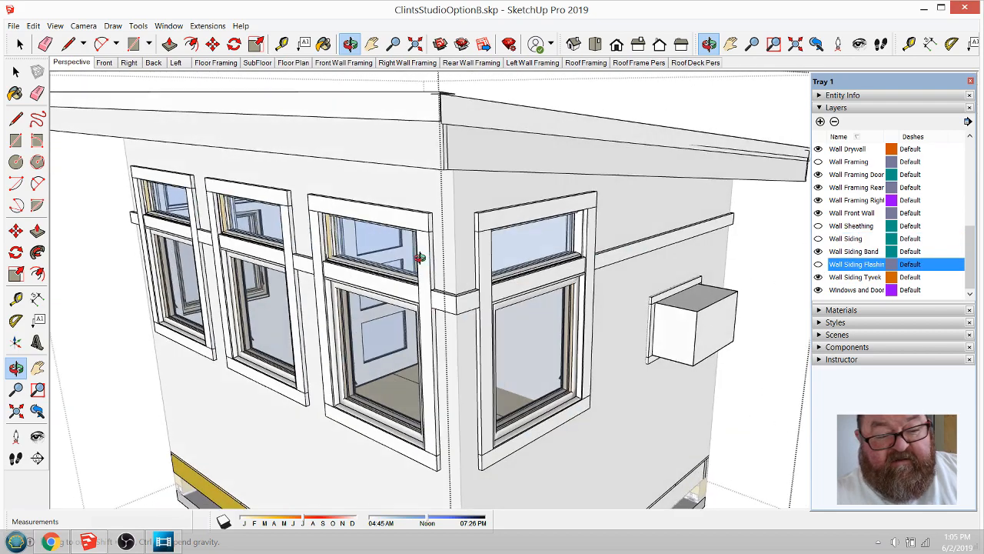
{"action": "left_click_drag", "start_coordinate": [276, 214], "coordinate": [498, 255]}
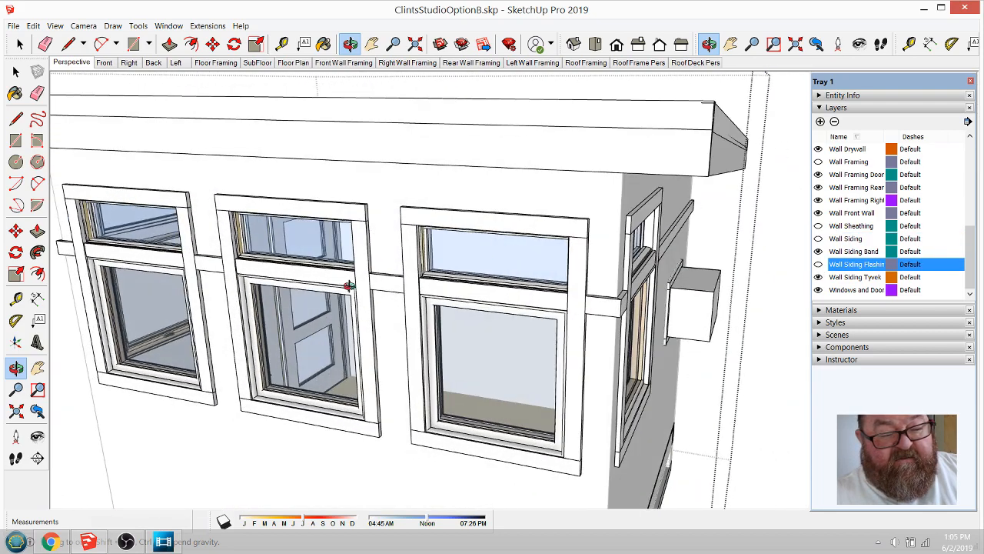
{"action": "mouse_move", "coordinate": [375, 283]}
{"action": "left_mouse_down"}
{"action": "mouse_move", "coordinate": [548, 281]}
{"action": "mouse_move", "coordinate": [364, 280]}
{"action": "mouse_move", "coordinate": [391, 279]}
{"action": "left_mouse_up"}
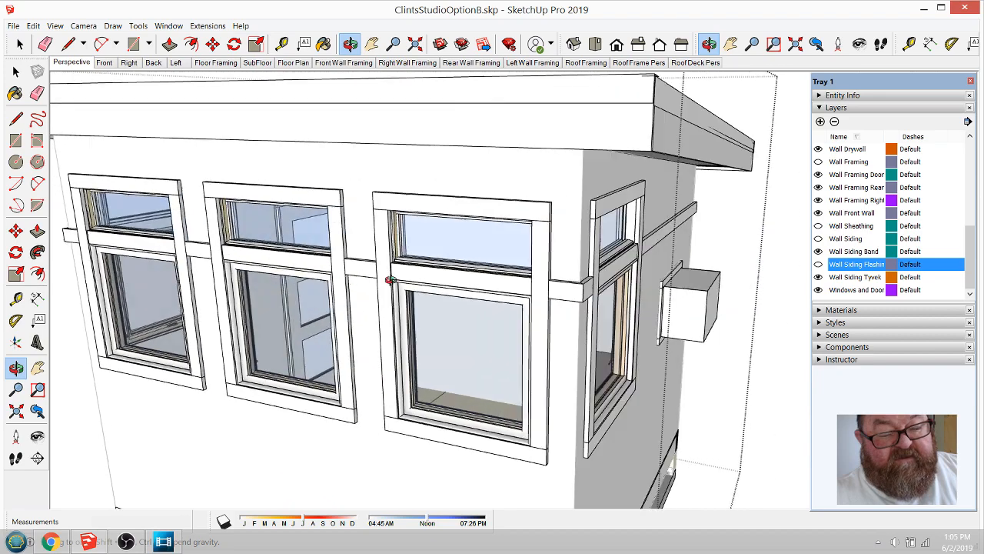
{"action": "scroll", "coordinate": [692, 342], "scroll_direction": "down", "scroll_amount": 3}
{"action": "left_click_drag", "start_coordinate": [658, 345], "coordinate": [557, 332]}
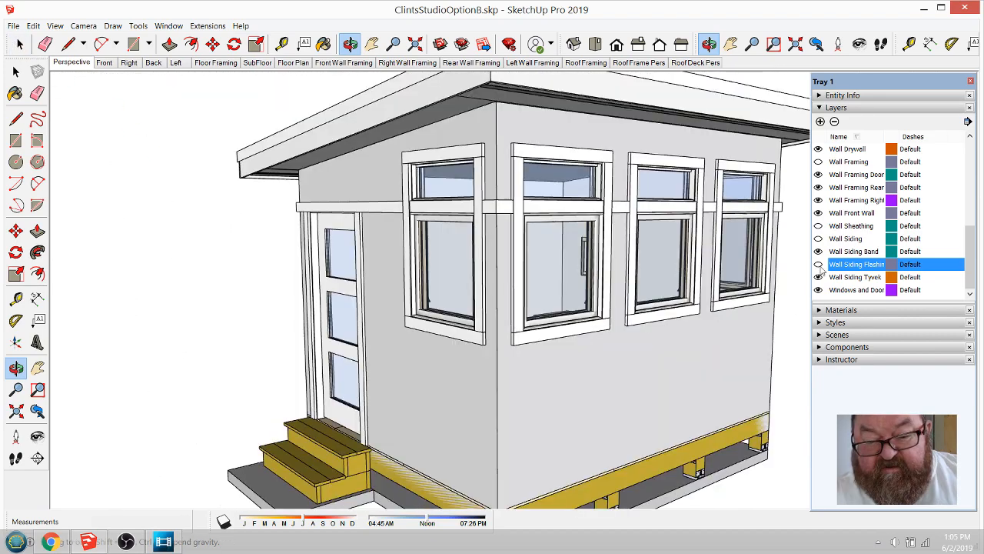
Step: Show the Wall Siding layer and check the siding around the window walls and rear corner
{"action": "left_click", "coordinate": [818, 239]}
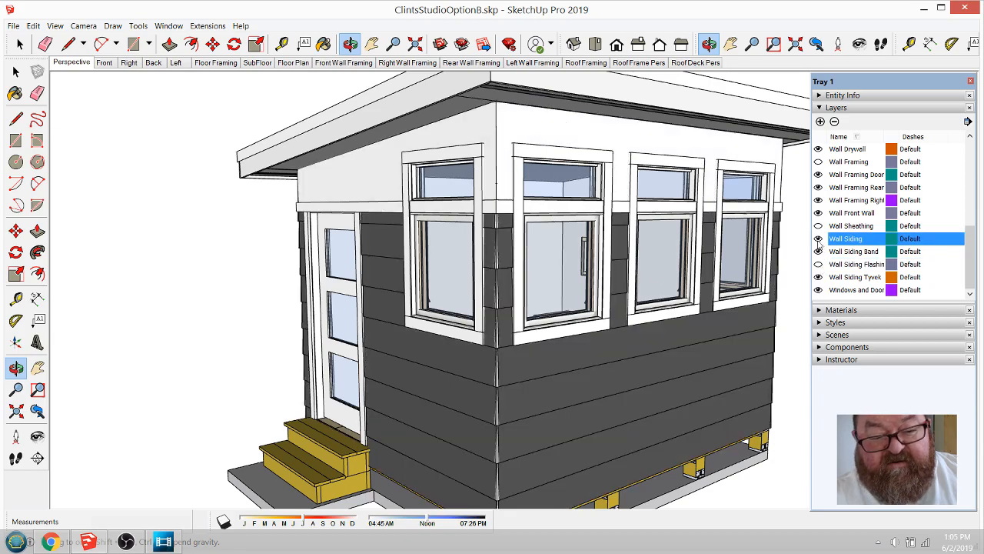
{"action": "left_click_drag", "start_coordinate": [493, 332], "coordinate": [253, 349]}
{"action": "scroll", "coordinate": [253, 349], "scroll_direction": "down", "scroll_amount": 3}
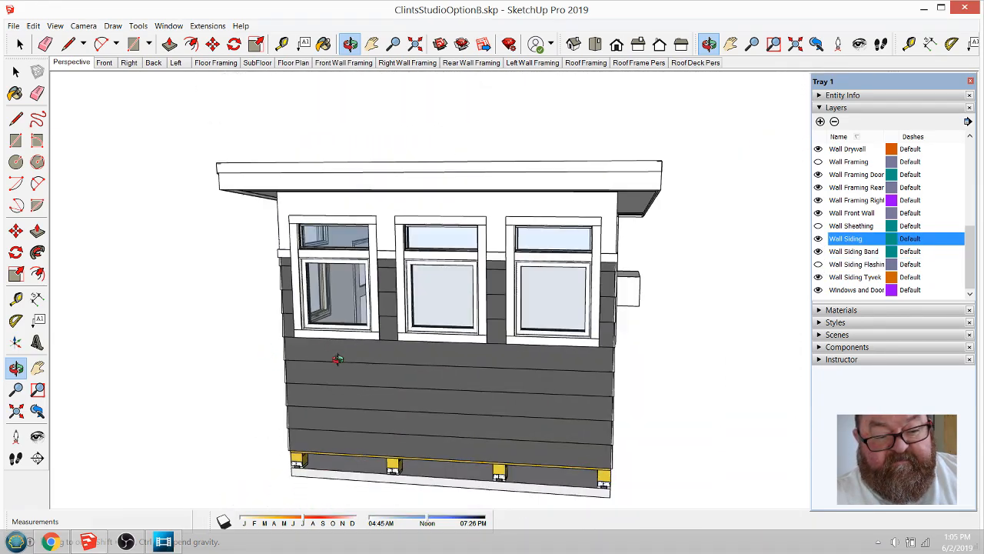
{"action": "left_click_drag", "start_coordinate": [492, 375], "coordinate": [391, 366]}
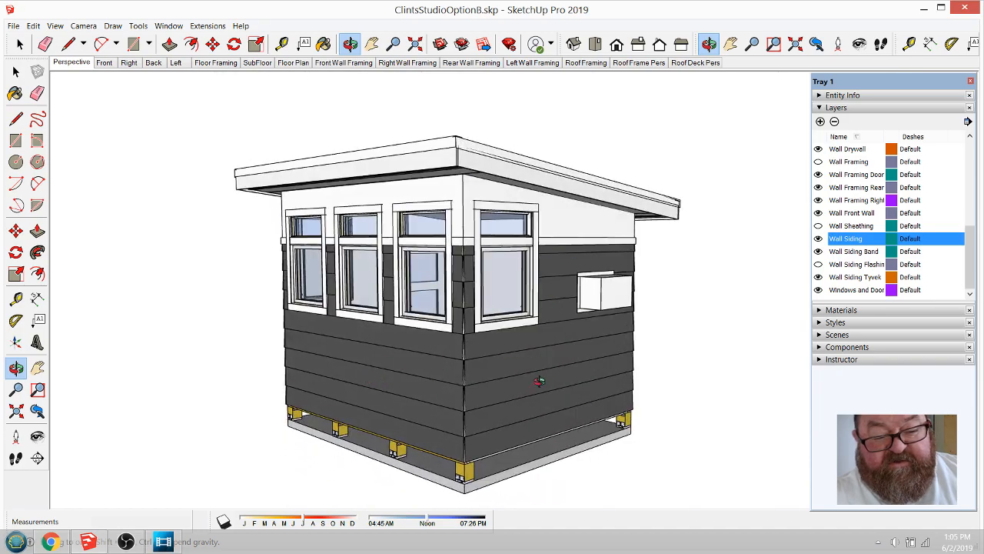
Step: Examine how the siding band runs above the door trim and meets the adjacent window trim and siding
{"action": "left_click_drag", "start_coordinate": [539, 380], "coordinate": [431, 239]}
{"action": "scroll", "coordinate": [493, 257], "scroll_direction": "up", "scroll_amount": 3}
{"action": "scroll", "coordinate": [493, 257], "scroll_direction": "up", "scroll_amount": 4}
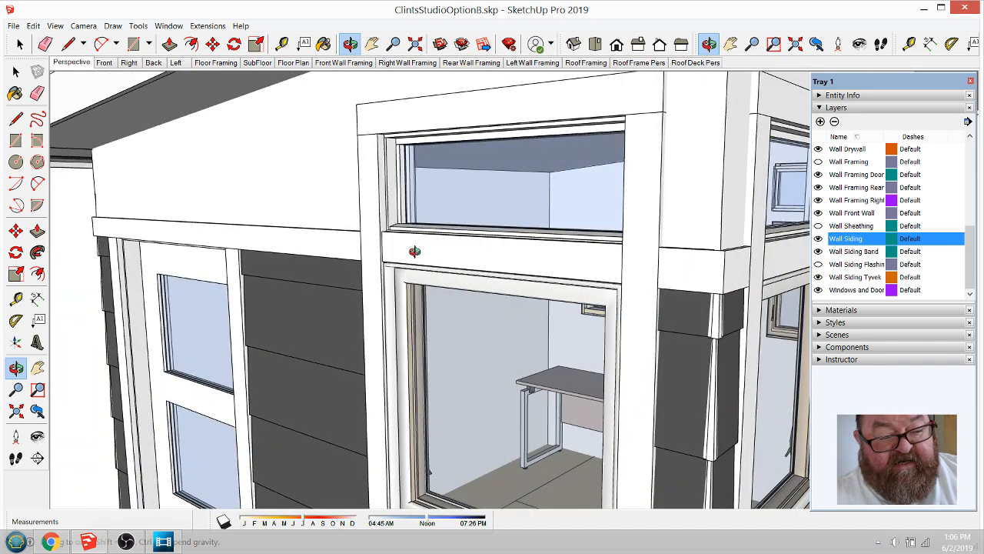
{"action": "left_click_drag", "start_coordinate": [414, 251], "coordinate": [511, 230]}
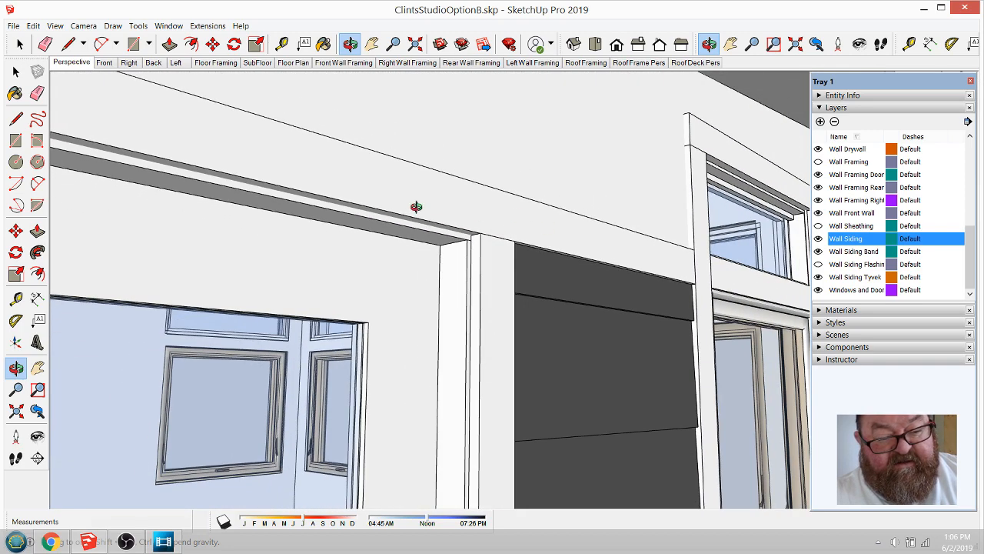
{"action": "left_click_drag", "start_coordinate": [416, 207], "coordinate": [352, 276]}
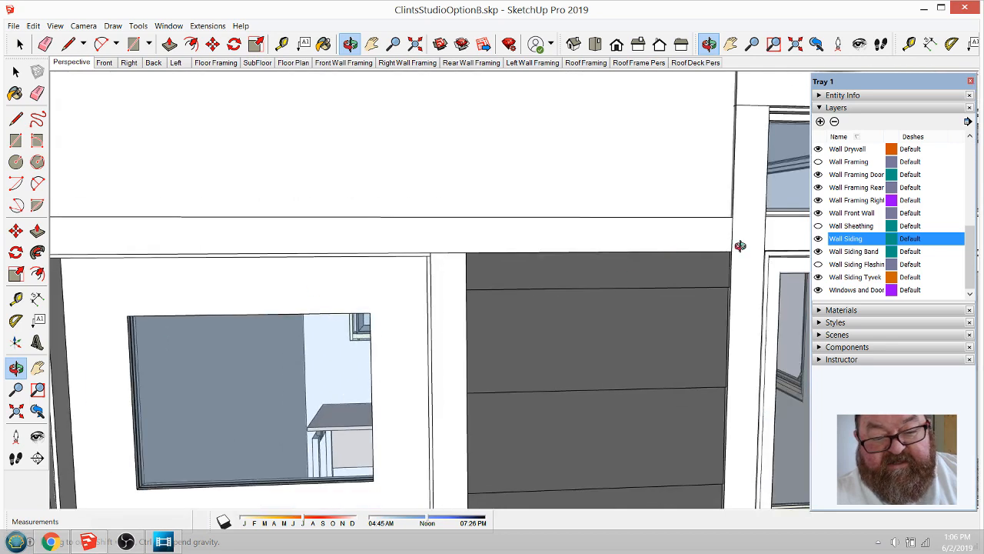
{"action": "left_click_drag", "start_coordinate": [549, 241], "coordinate": [496, 262]}
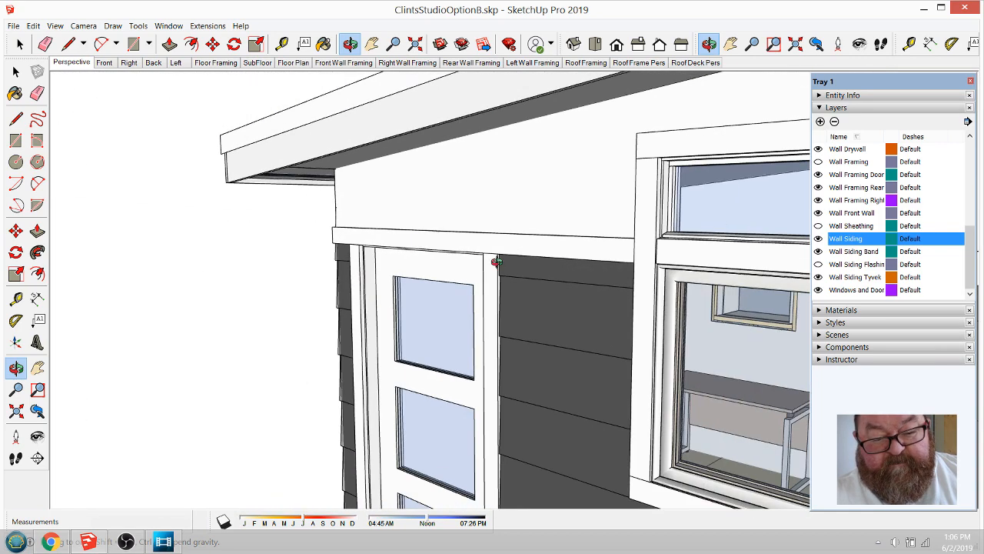
{"action": "left_click_drag", "start_coordinate": [587, 262], "coordinate": [548, 263]}
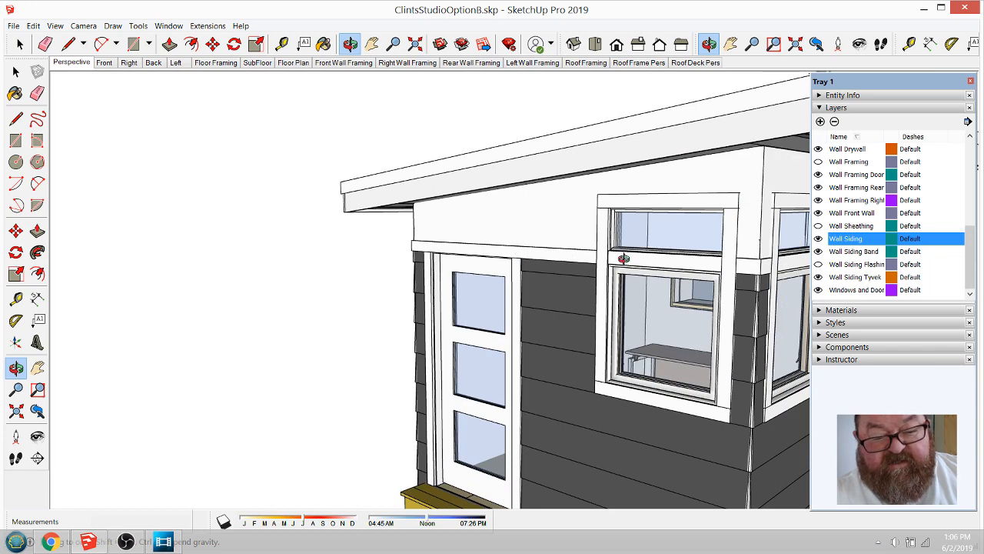
{"action": "left_click_drag", "start_coordinate": [623, 259], "coordinate": [702, 269]}
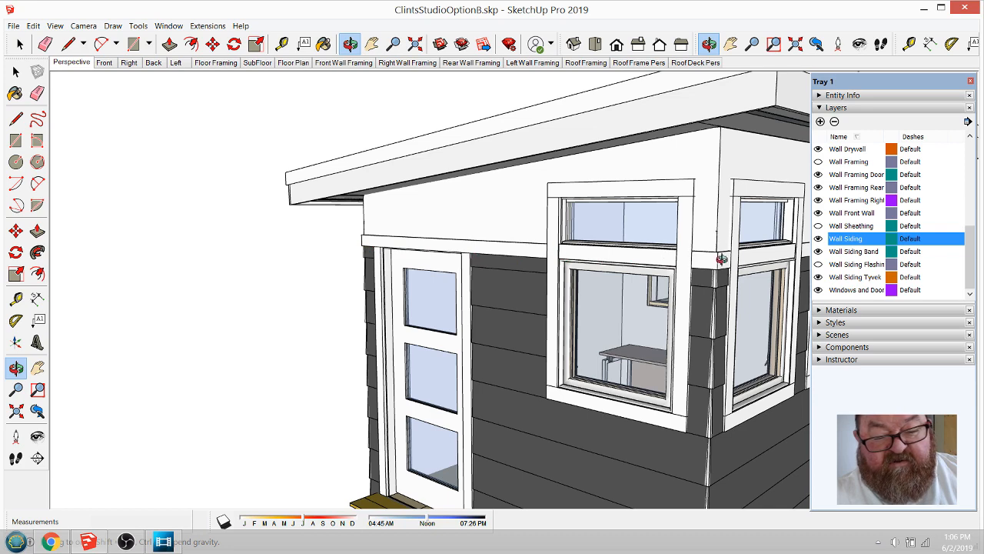
{"action": "scroll", "coordinate": [577, 261], "scroll_direction": "up", "scroll_amount": 4}
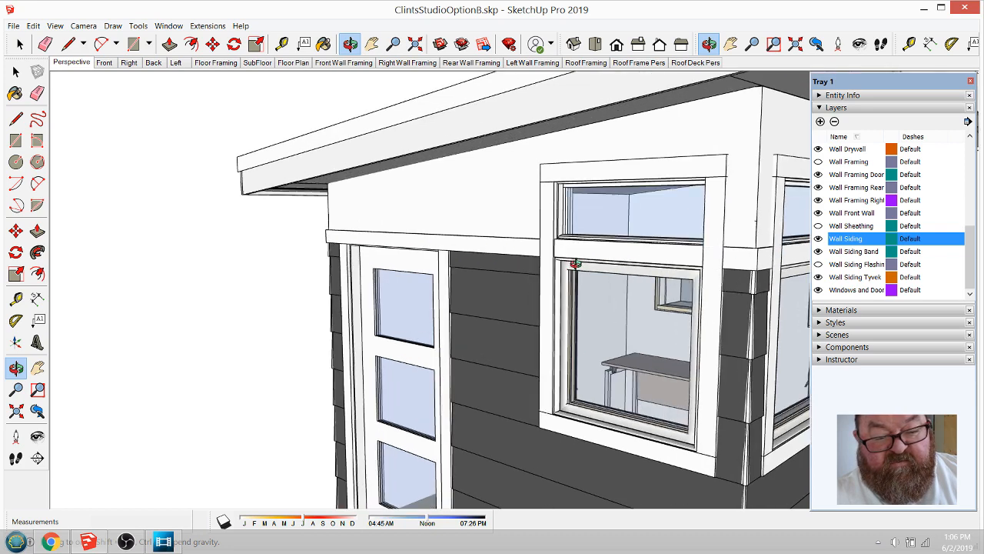
{"action": "scroll", "coordinate": [350, 236], "scroll_direction": "up", "scroll_amount": 6}
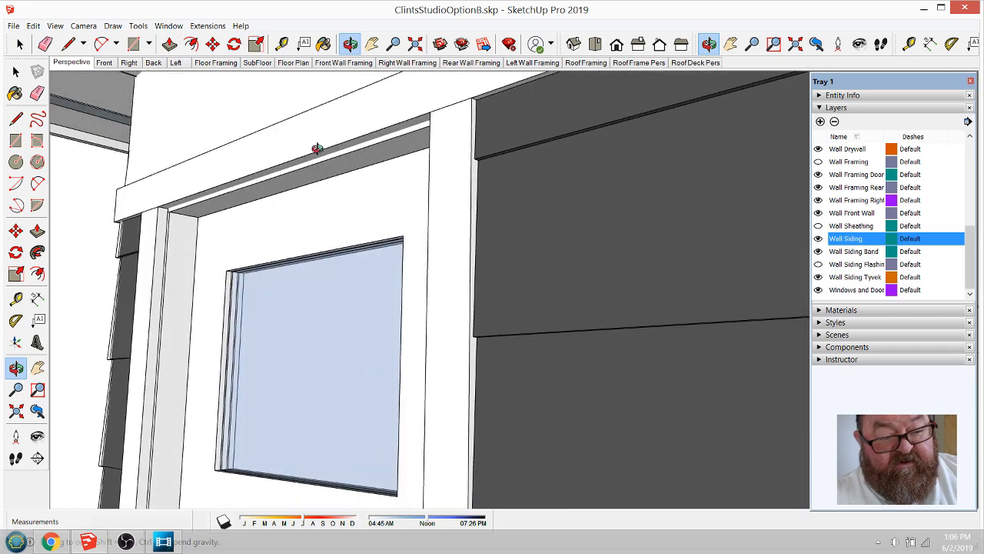
{"action": "left_click_drag", "start_coordinate": [398, 262], "coordinate": [347, 251]}
{"action": "scroll", "coordinate": [347, 251], "scroll_direction": "down", "scroll_amount": 6}
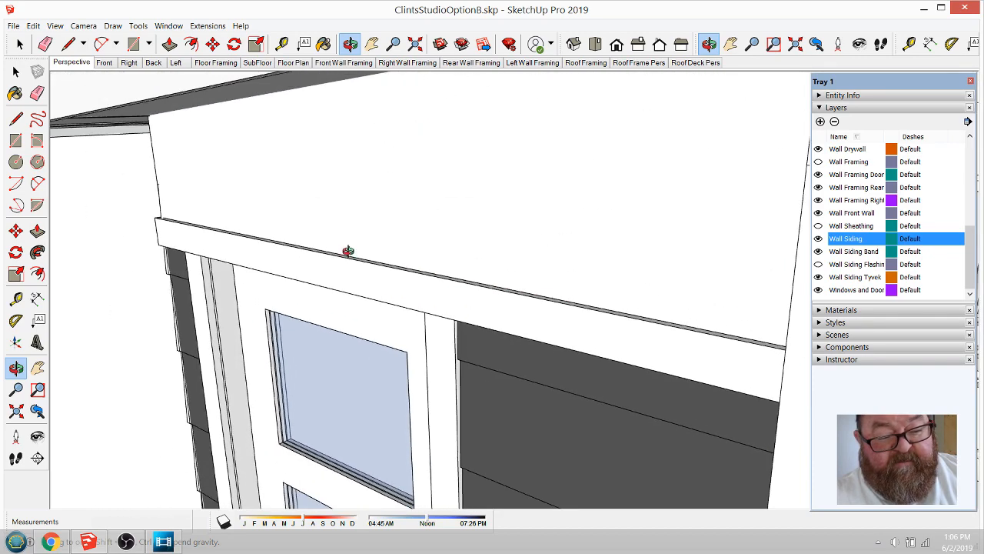
{"action": "left_click_drag", "start_coordinate": [623, 312], "coordinate": [496, 269]}
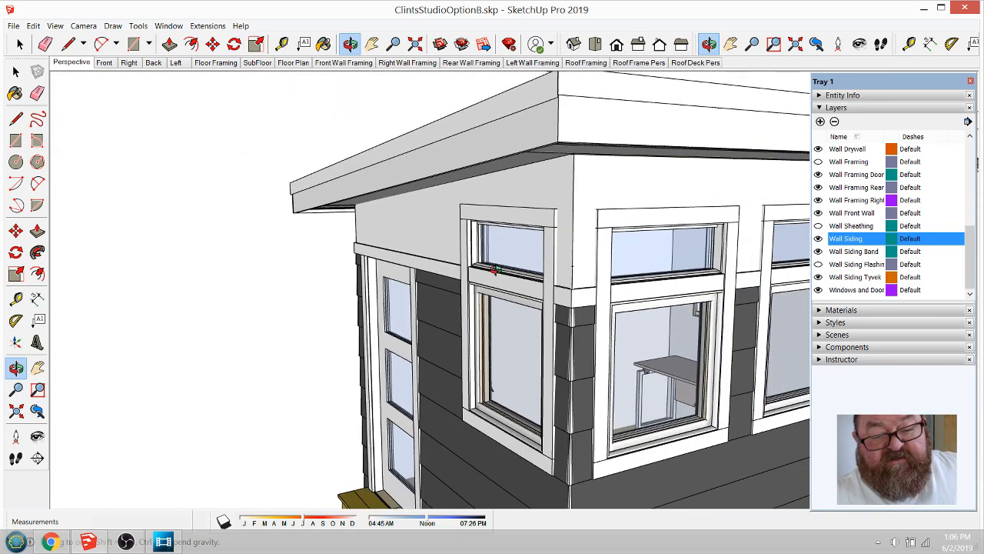
Step: Review the finished siding and trim around the window walls, and restore the saved Perspective scene
{"action": "left_click_drag", "start_coordinate": [616, 287], "coordinate": [308, 259]}
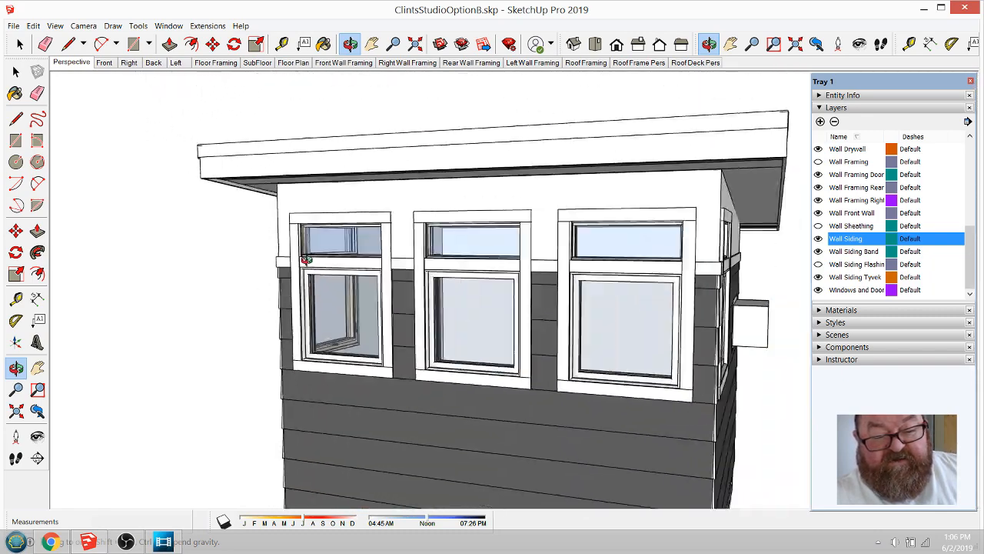
{"action": "left_click_drag", "start_coordinate": [557, 286], "coordinate": [492, 266]}
{"action": "left_click_drag", "start_coordinate": [525, 299], "coordinate": [564, 296]}
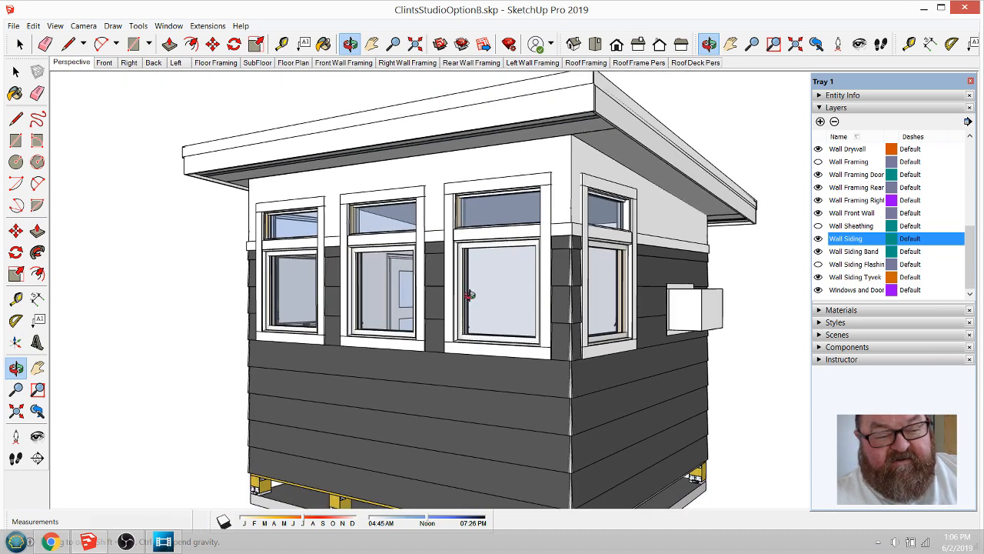
{"action": "left_click_drag", "start_coordinate": [470, 294], "coordinate": [443, 286]}
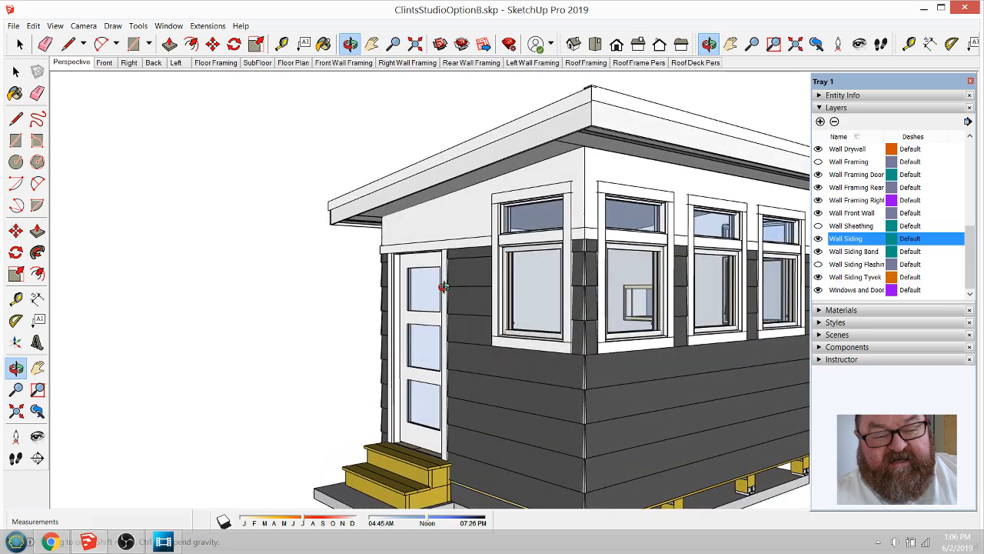
{"action": "left_click_drag", "start_coordinate": [631, 370], "coordinate": [760, 353]}
{"action": "left_click_drag", "start_coordinate": [539, 346], "coordinate": [676, 339]}
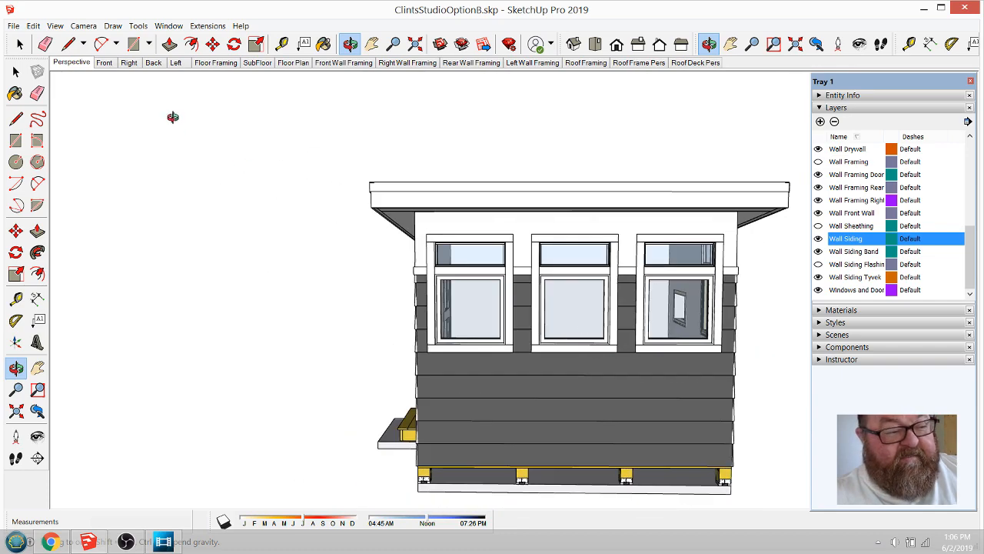
{"action": "left_click", "coordinate": [83, 63]}
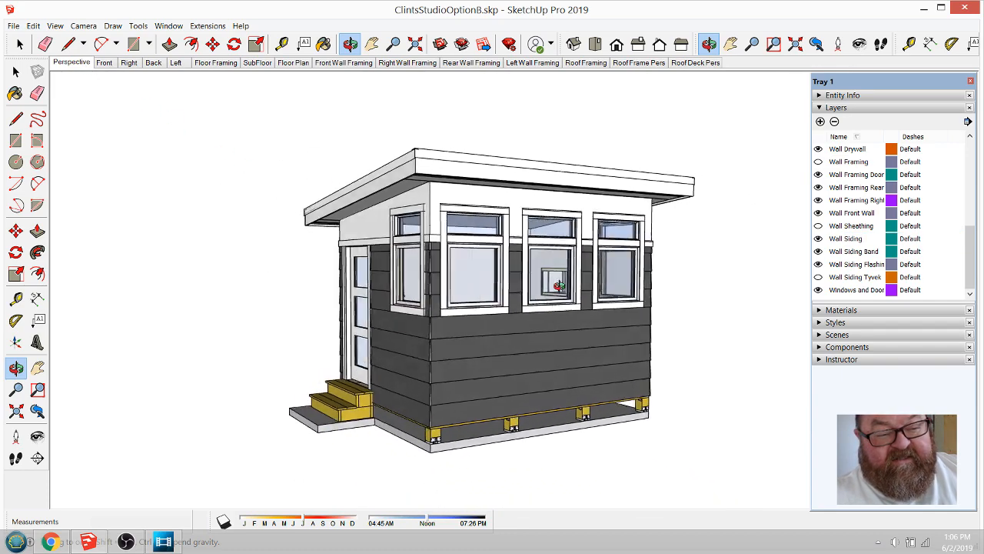
Step: Look over the studio's exterior around the corner between the door wall and the three-window wall
{"action": "scroll", "coordinate": [392, 223], "scroll_direction": "up", "scroll_amount": 2}
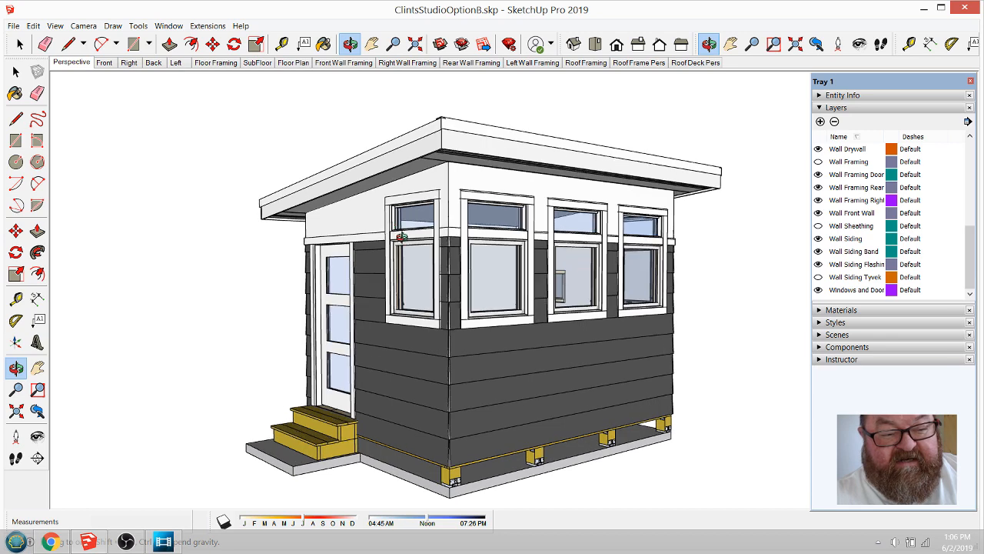
{"action": "left_click_drag", "start_coordinate": [421, 248], "coordinate": [492, 305]}
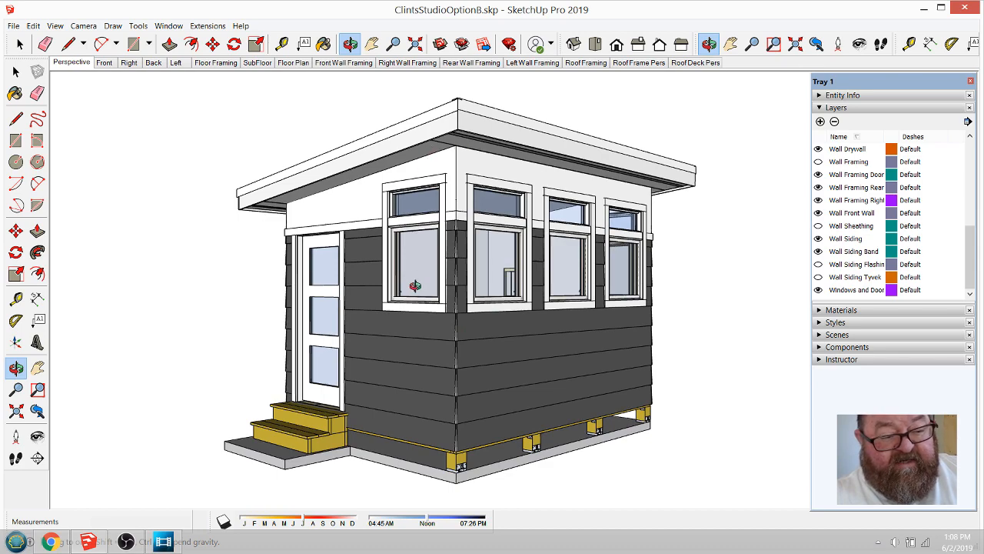
Step: Switch to Chrome, bring up the atdrafting.com home page, and read through its list of services
{"action": "left_click", "coordinate": [49, 542]}
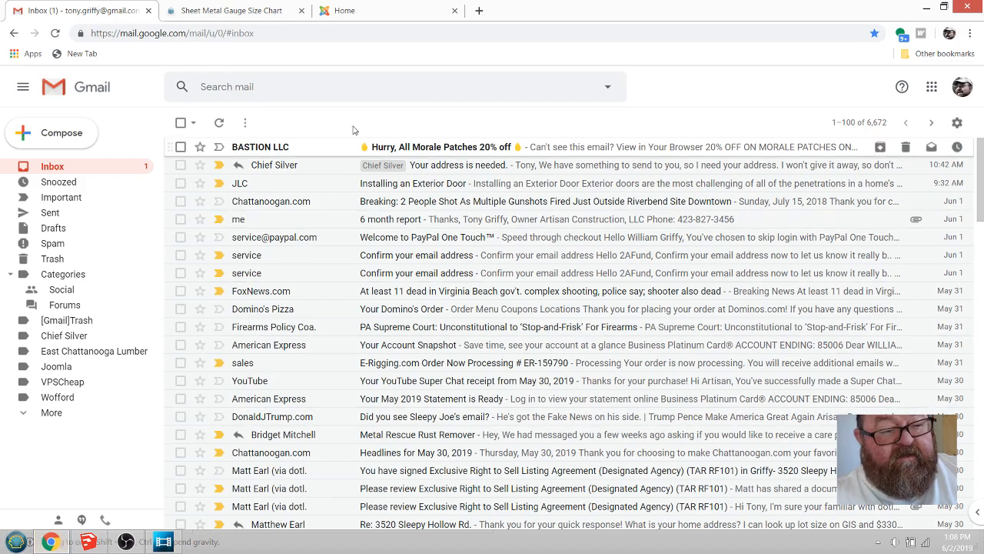
{"action": "left_click", "coordinate": [389, 11]}
{"action": "scroll", "coordinate": [501, 309], "scroll_direction": "down", "scroll_amount": 1}
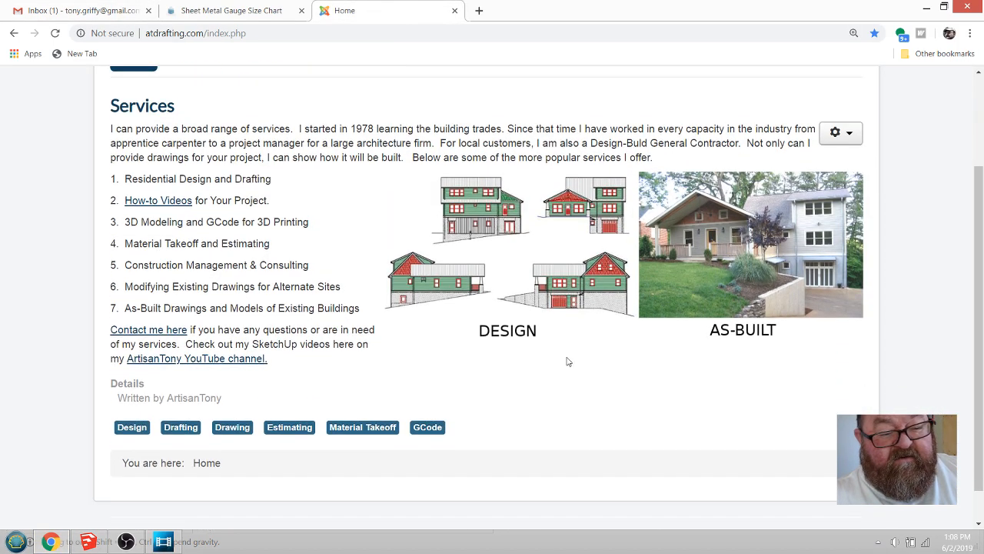
{"action": "scroll", "coordinate": [179, 130], "scroll_direction": "up", "scroll_amount": 2}
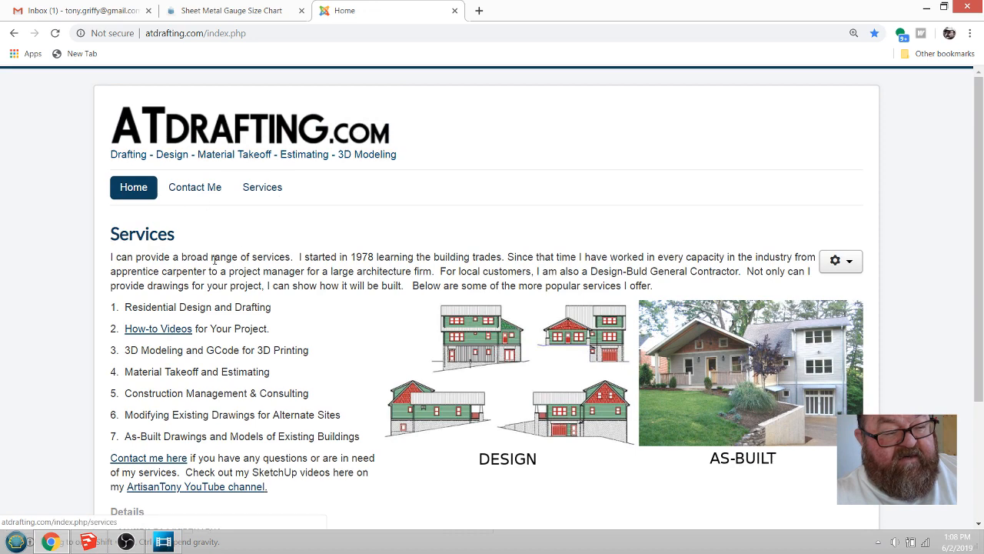
{"action": "scroll", "coordinate": [391, 323], "scroll_direction": "down", "scroll_amount": 1}
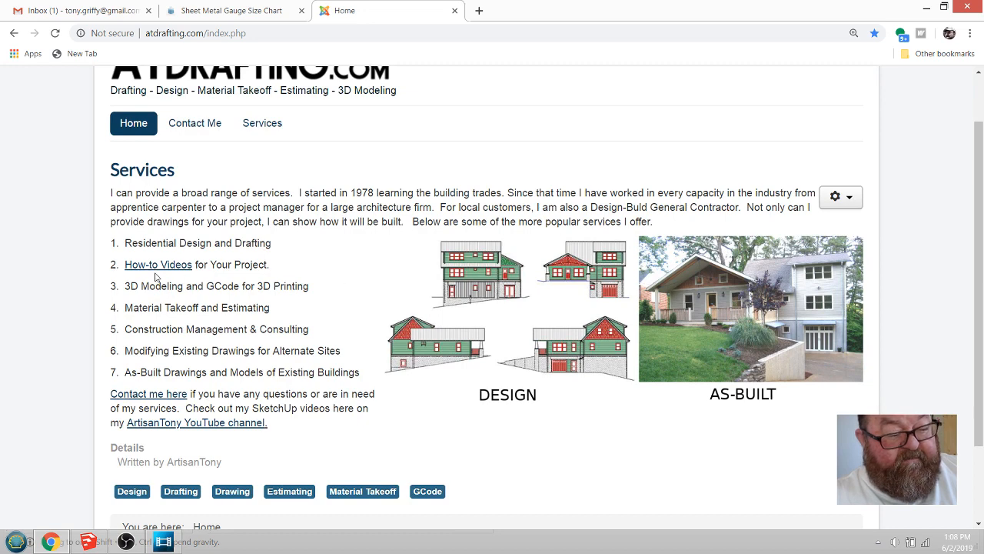
{"action": "scroll", "coordinate": [525, 315], "scroll_direction": "up", "scroll_amount": 1}
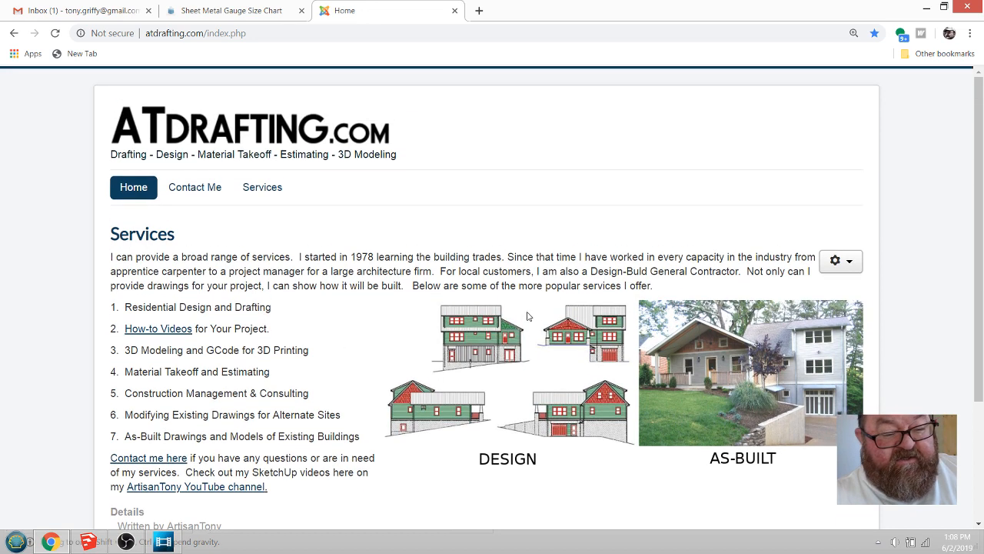
{"action": "scroll", "coordinate": [278, 332], "scroll_direction": "down", "scroll_amount": 1}
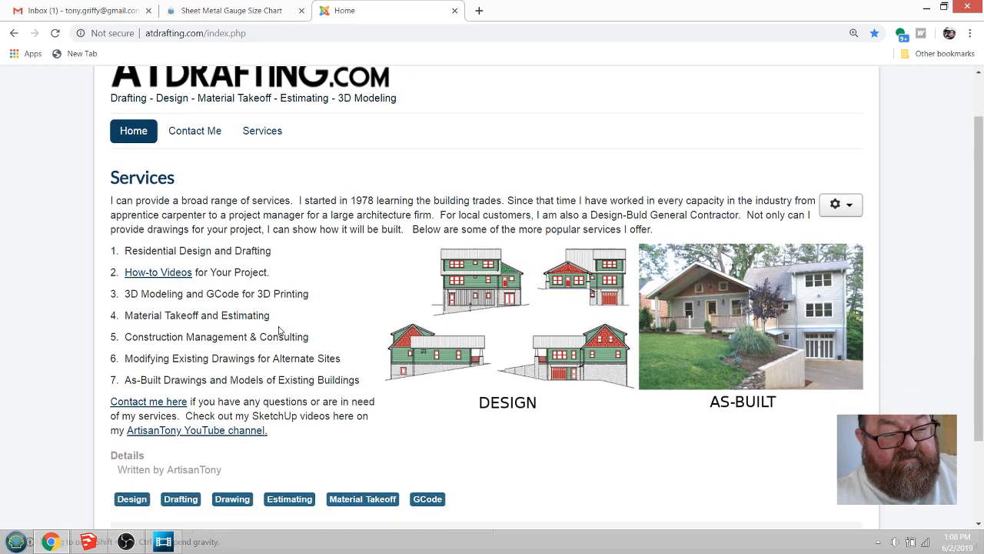
{"action": "scroll", "coordinate": [311, 303], "scroll_direction": "up", "scroll_amount": 1}
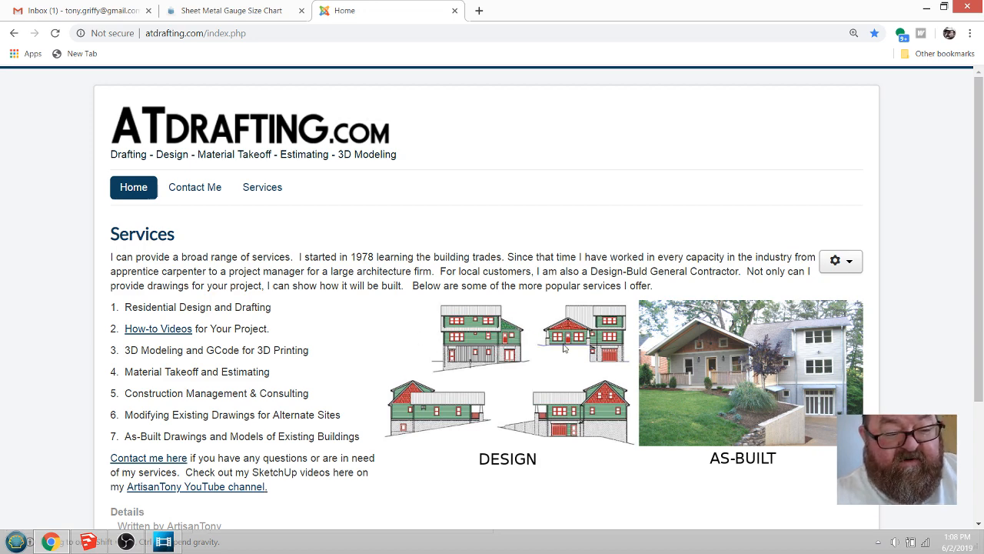
Step: Open the How-to Videos link from the services list, view the YouTube playlist, and close it
{"action": "scroll", "coordinate": [566, 348], "scroll_direction": "down", "scroll_amount": 1}
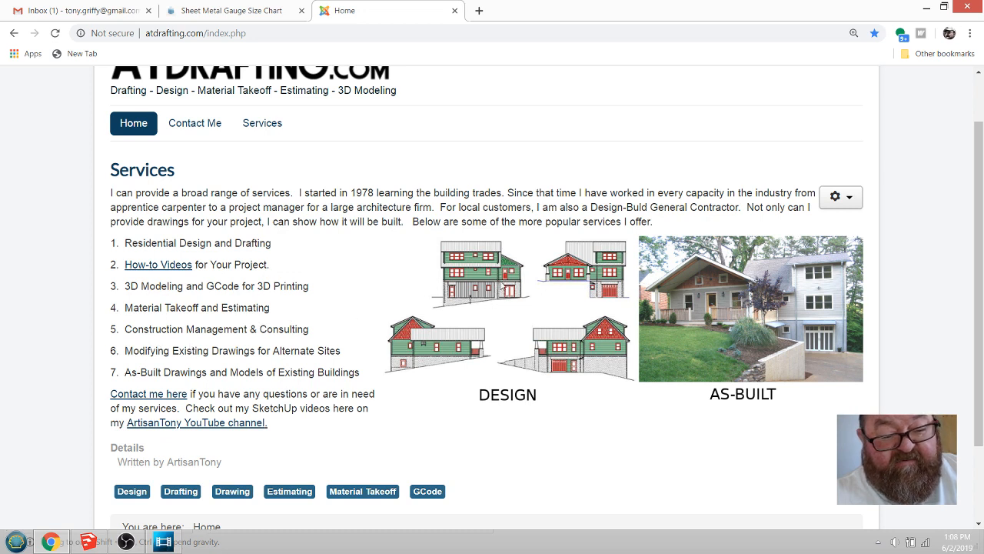
{"action": "left_click", "coordinate": [176, 266]}
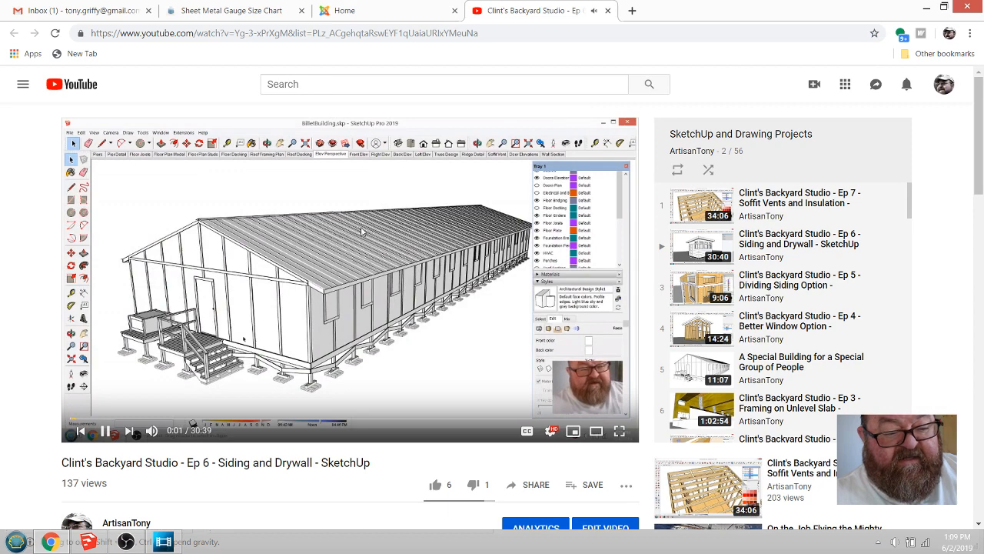
{"action": "left_click", "coordinate": [607, 10]}
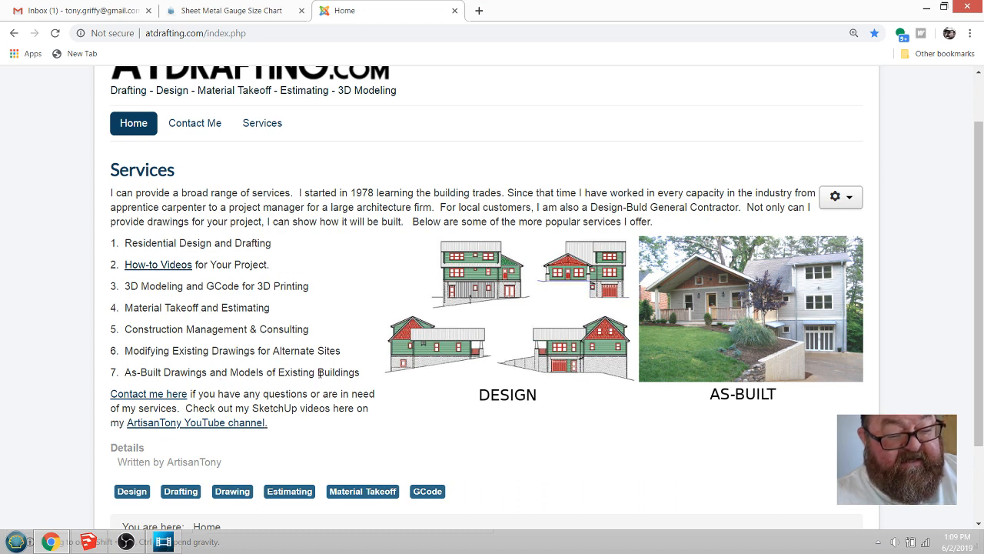
Step: Open the website's contact page, view the email contact form, and close it to return to the home page
{"action": "left_click", "coordinate": [154, 393]}
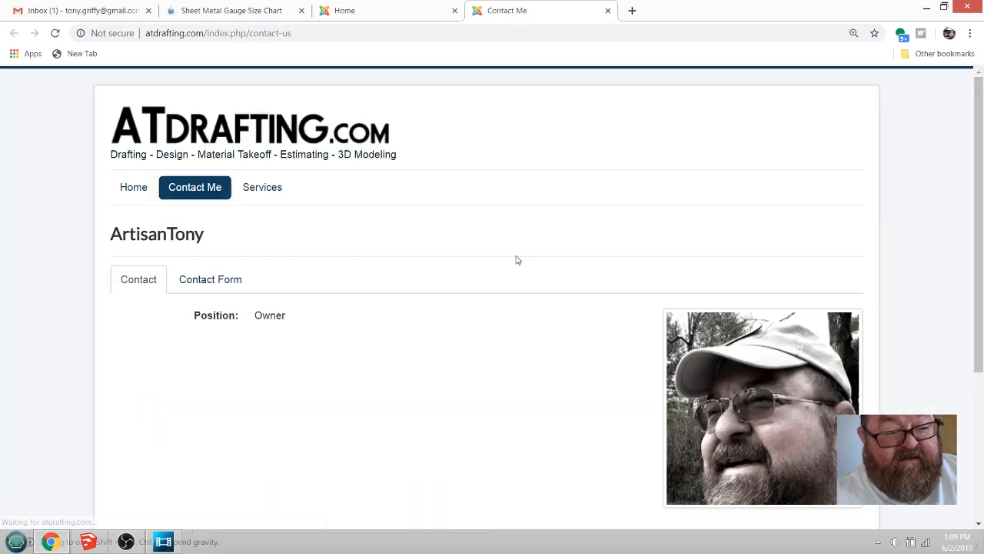
{"action": "left_click", "coordinate": [210, 279]}
{"action": "scroll", "coordinate": [373, 255], "scroll_direction": "down", "scroll_amount": 5}
{"action": "scroll", "coordinate": [374, 252], "scroll_direction": "up", "scroll_amount": 5}
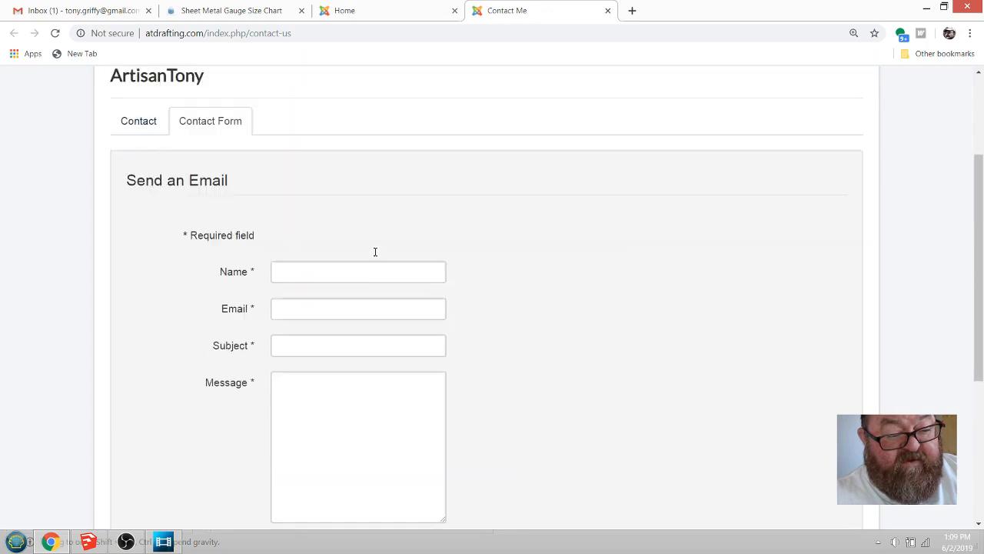
{"action": "left_click", "coordinate": [608, 10]}
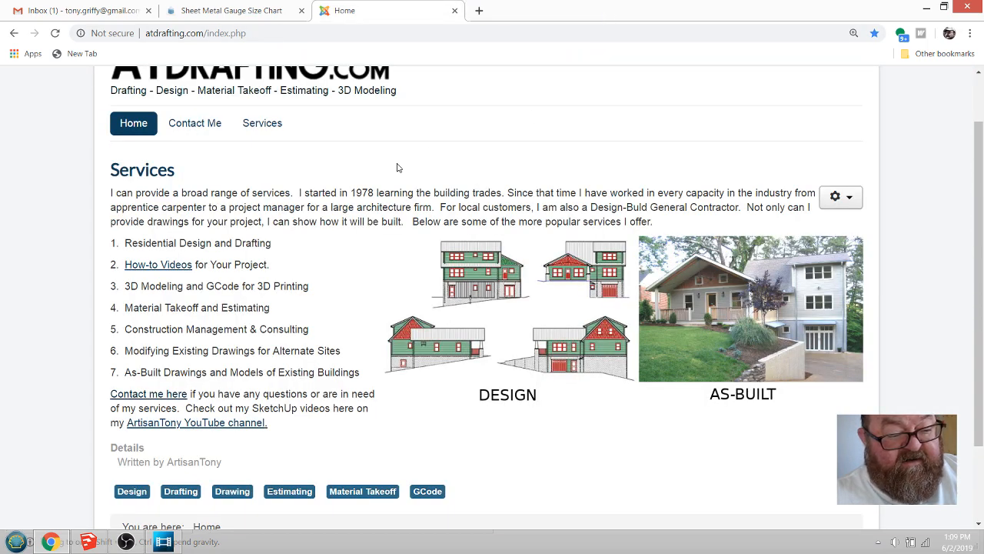
{"action": "scroll", "coordinate": [62, 223], "scroll_direction": "up", "scroll_amount": 1}
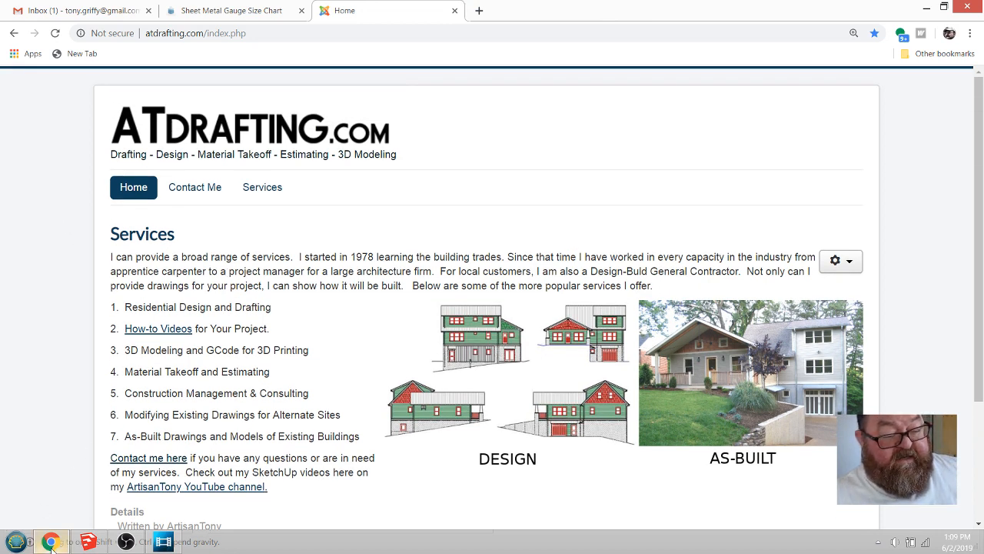
Step: Switch back to SketchUp and examine the studio's finished siding, window trim and roof overhang from the door-side corner
{"action": "left_click", "coordinate": [88, 541]}
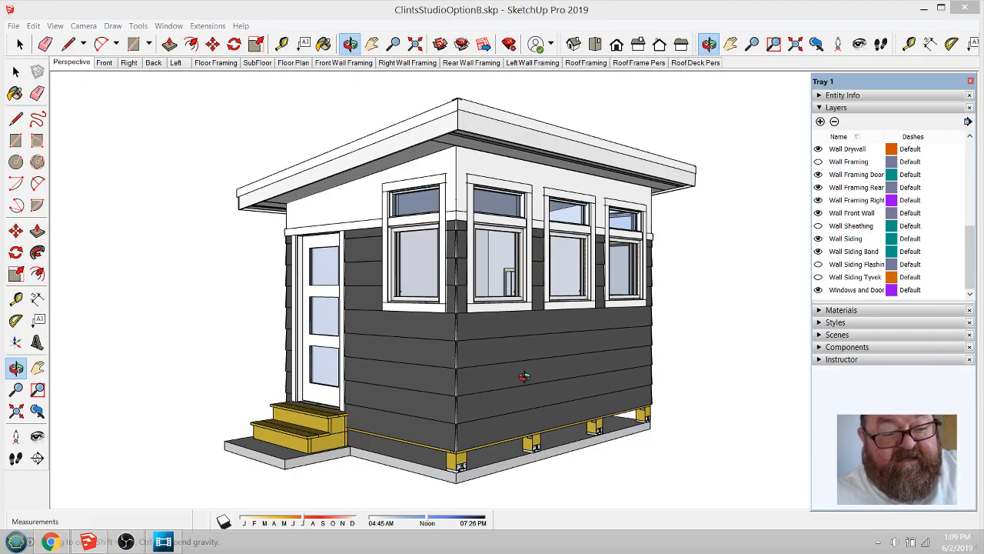
{"action": "left_click_drag", "start_coordinate": [523, 370], "coordinate": [487, 351]}
{"action": "left_click_drag", "start_coordinate": [529, 376], "coordinate": [561, 283]}
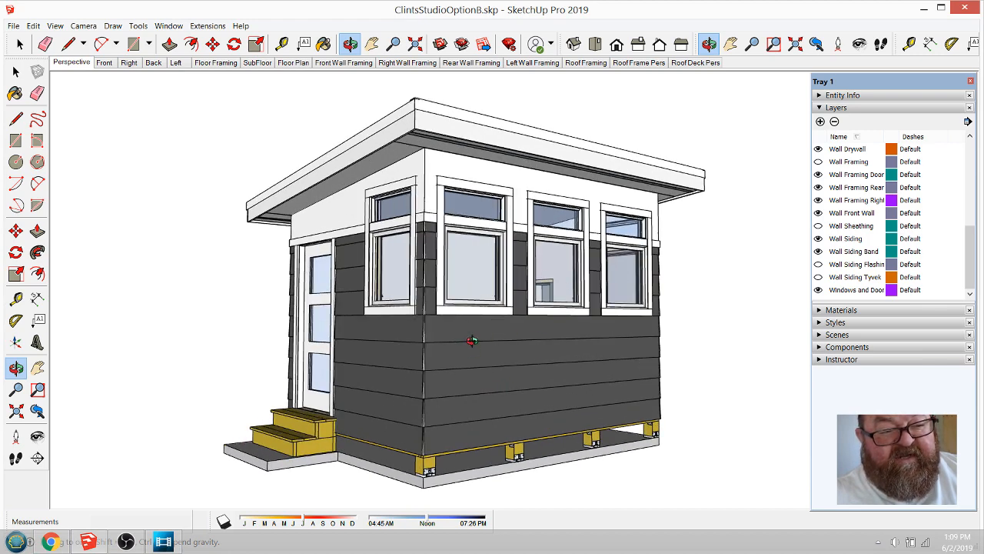
{"action": "mouse_move", "coordinate": [512, 348]}
{"action": "left_mouse_down"}
{"action": "mouse_move", "coordinate": [492, 343]}
{"action": "mouse_move", "coordinate": [510, 339]}
{"action": "left_mouse_up"}
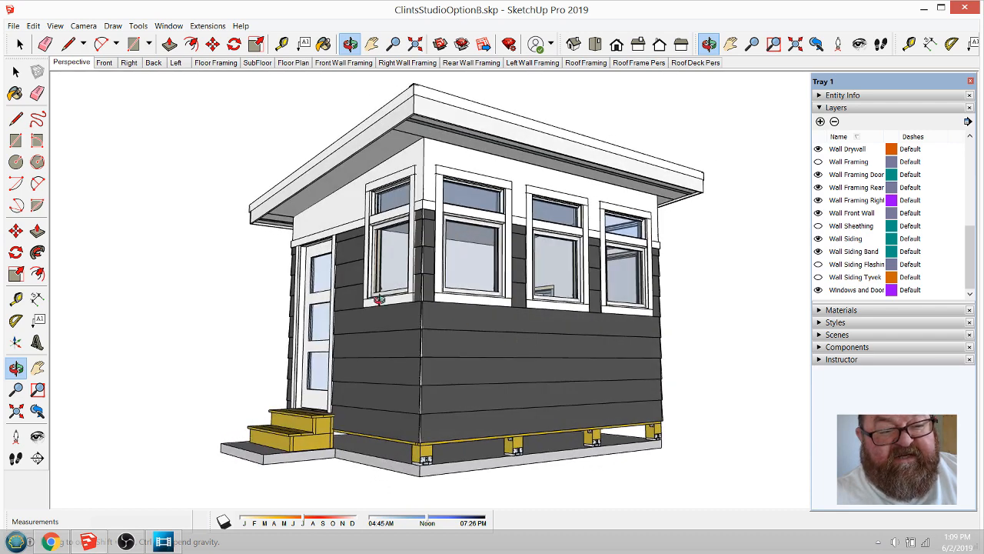
{"action": "scroll", "coordinate": [330, 343], "scroll_direction": "up", "scroll_amount": 2}
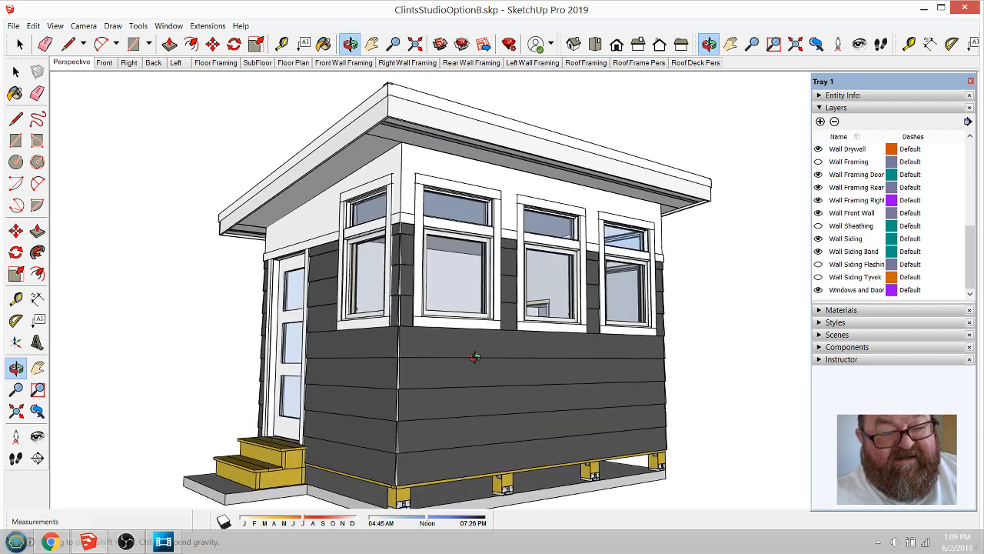
{"action": "scroll", "coordinate": [475, 358], "scroll_direction": "down", "scroll_amount": 1}
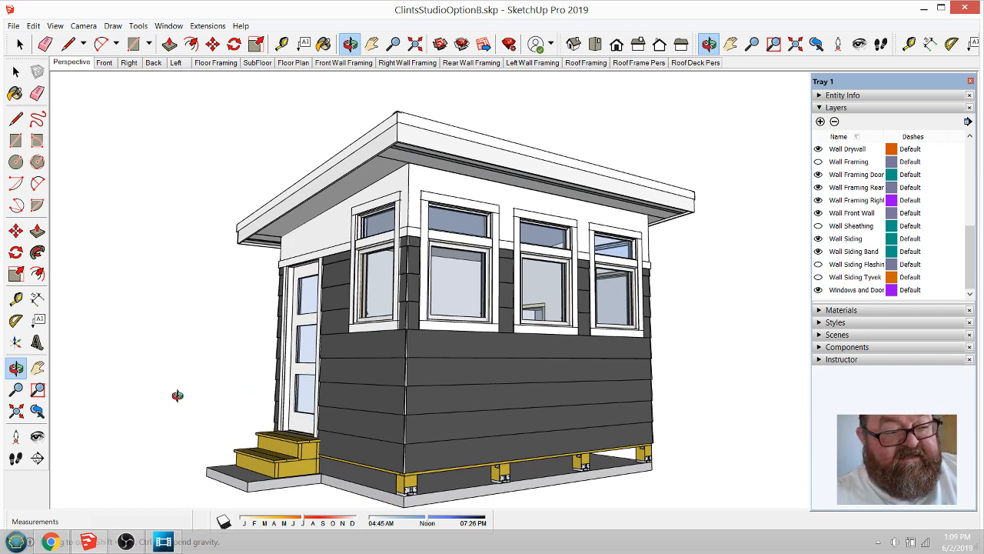
{"action": "mouse_move", "coordinate": [132, 544]}
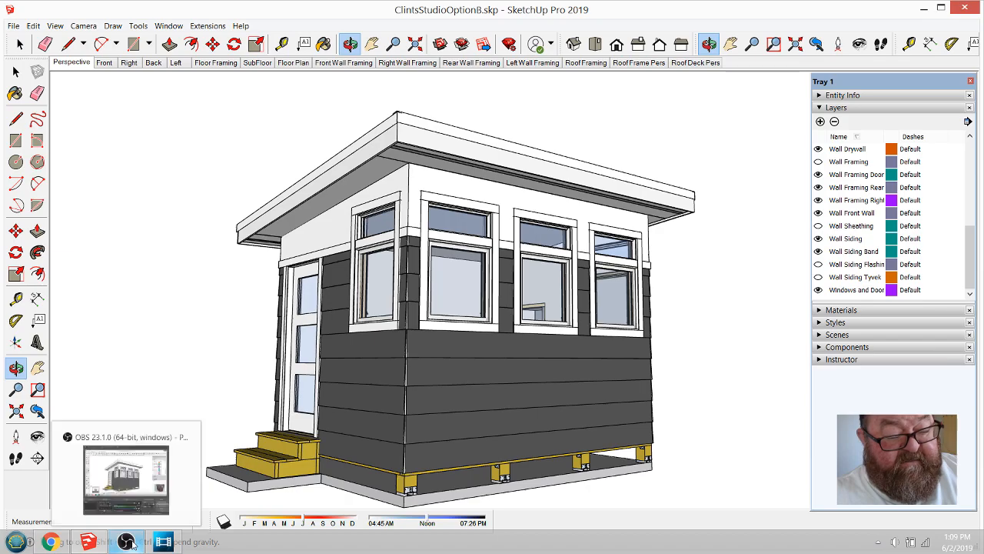